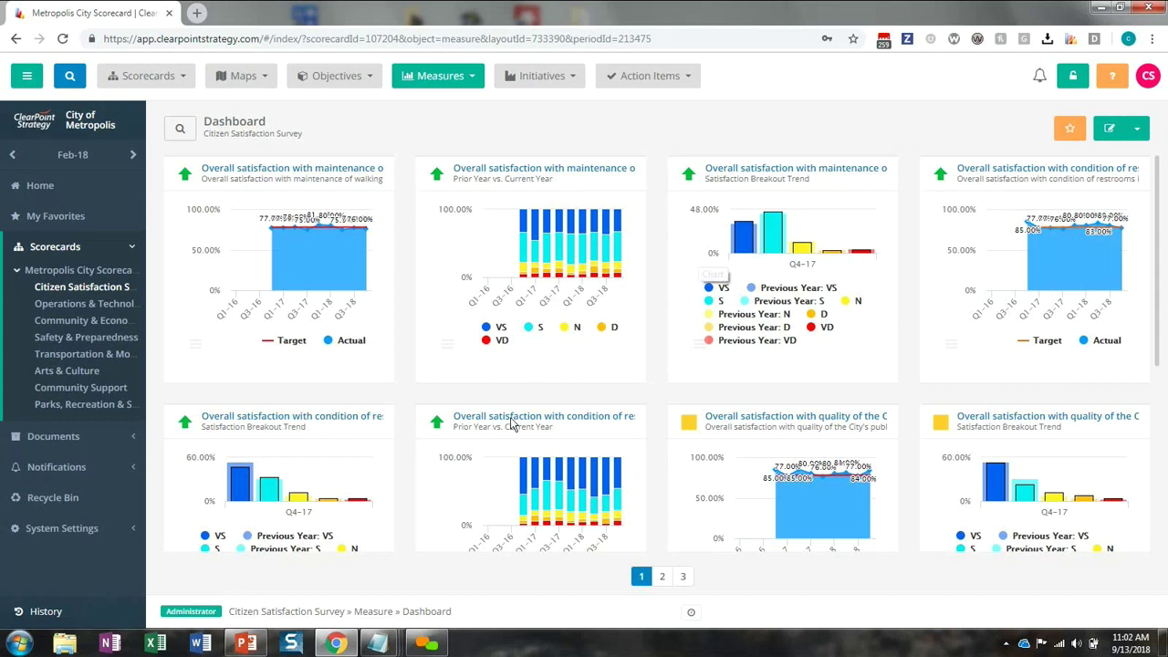
# - Open the library book quality and quantity measure from dashboard page 2 and examine its target, prior-year comparison and satisfaction breakout charts
pyautogui.click(662, 577)
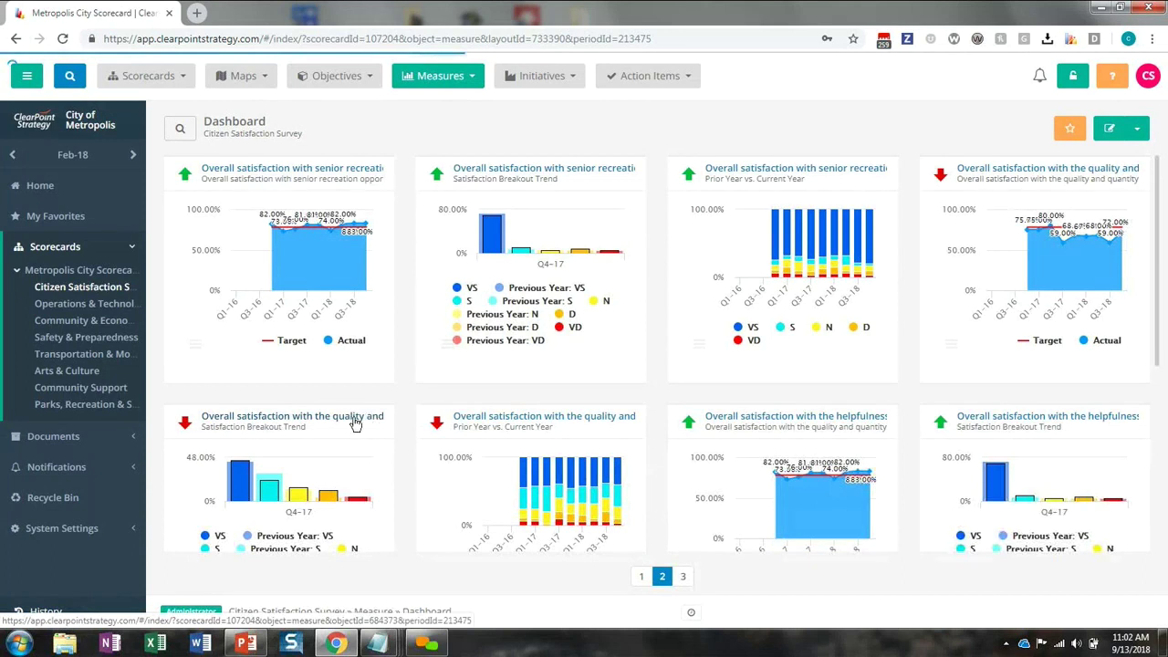
pyautogui.click(358, 418)
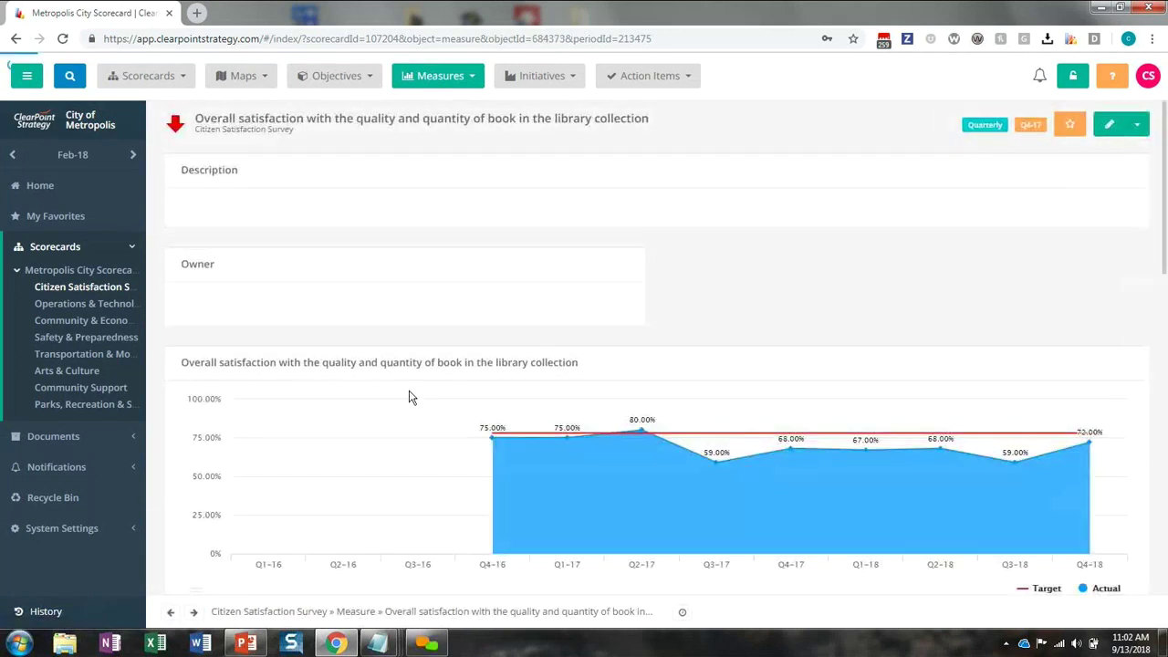
pyautogui.scroll(-2, 409, 401)
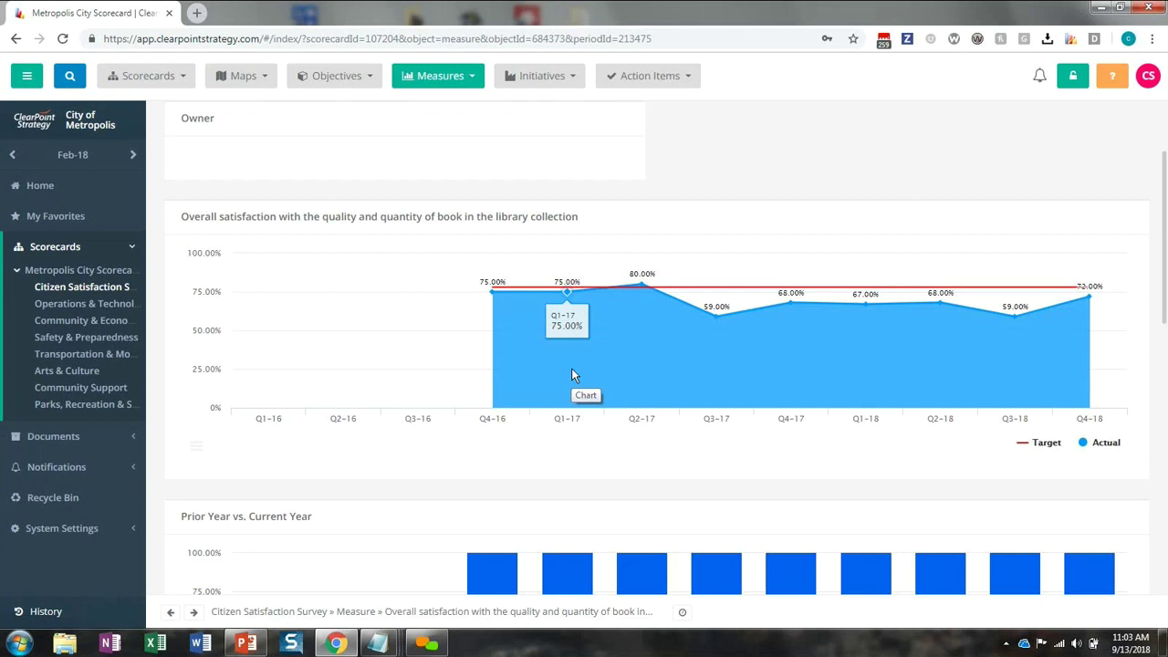
pyautogui.scroll(-2, 569, 382)
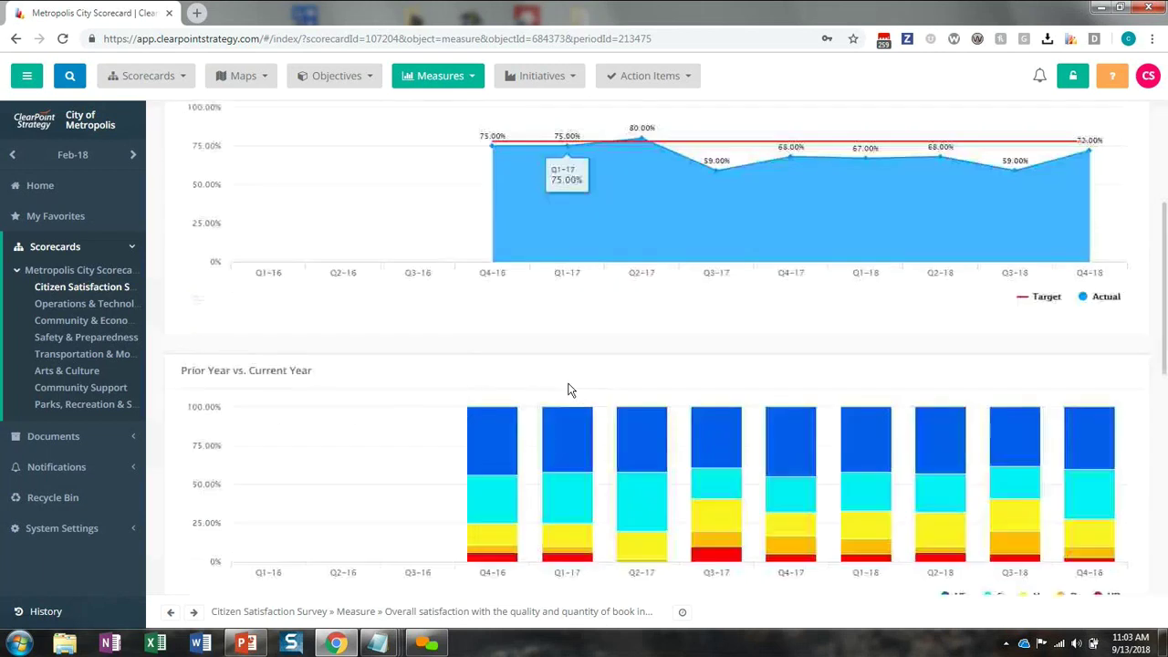
pyautogui.scroll(-1, 568, 392)
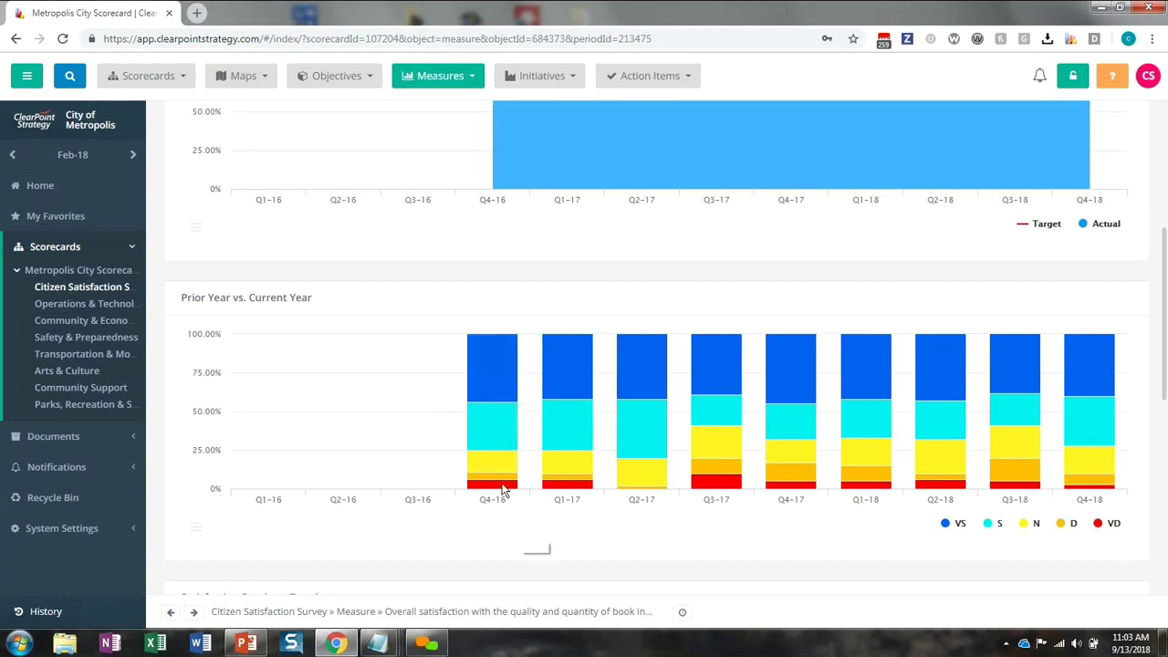
pyautogui.moveTo(502, 484)
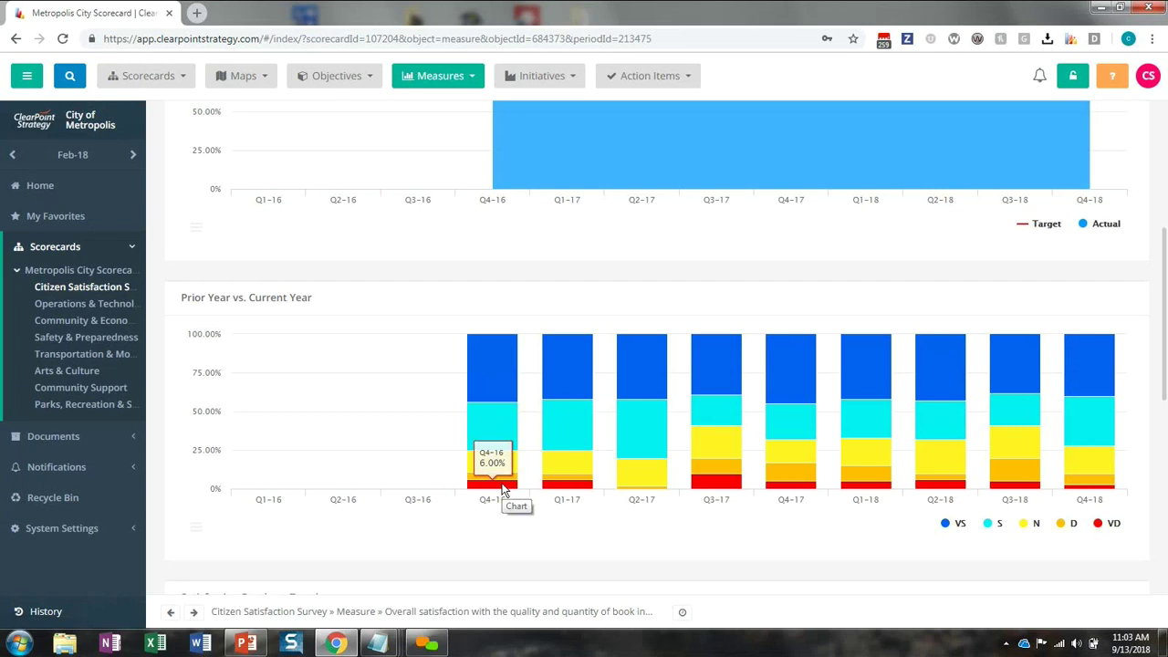
pyautogui.scroll(-3, 507, 482)
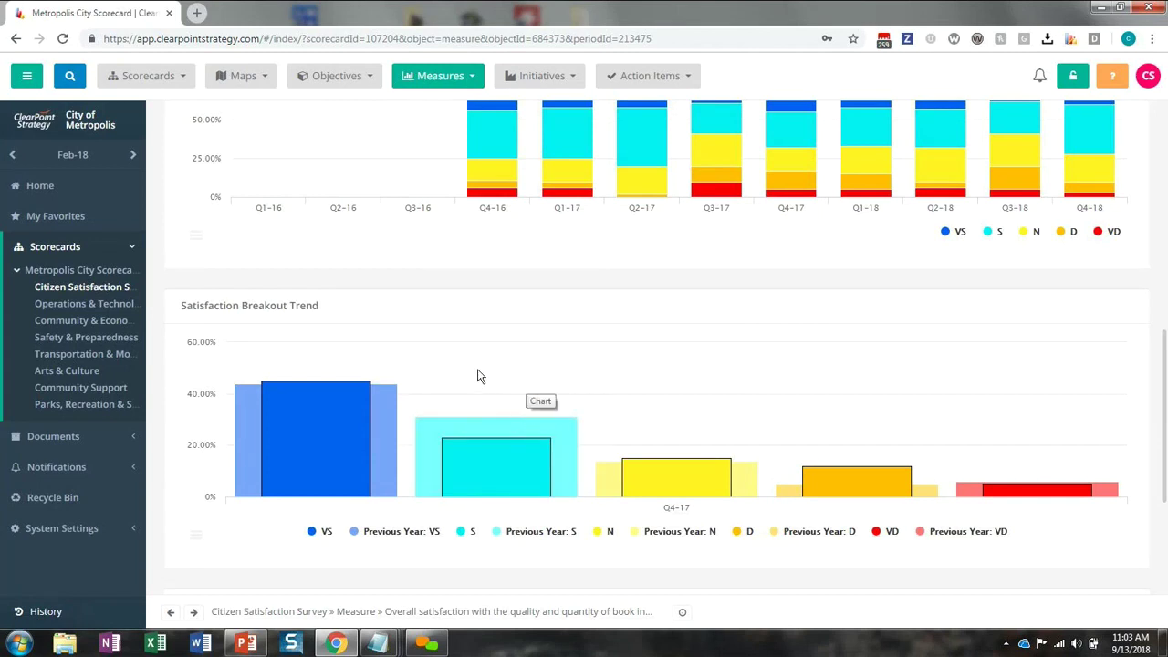
pyautogui.moveTo(264, 440)
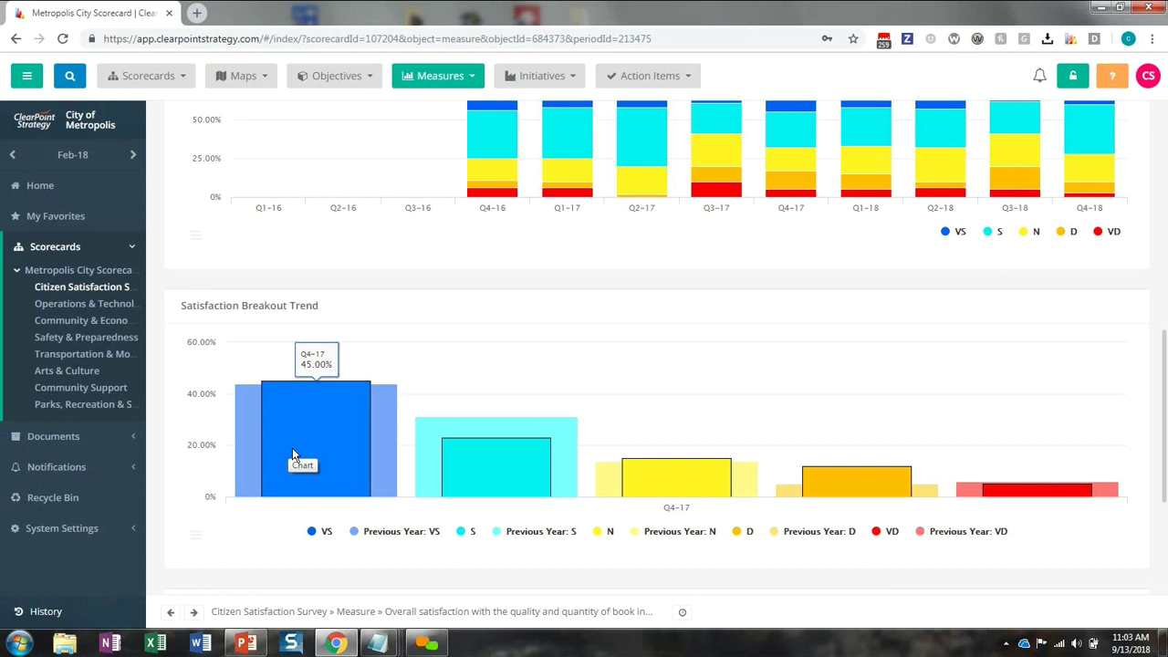
pyautogui.moveTo(396, 416)
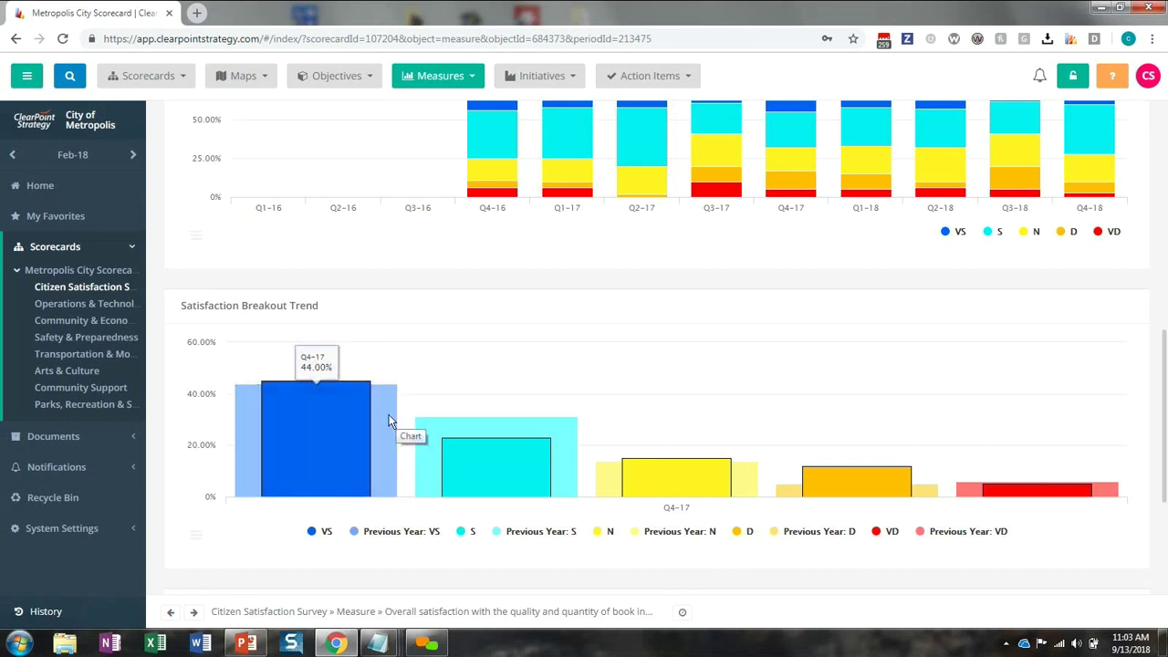
pyautogui.scroll(3, 388, 421)
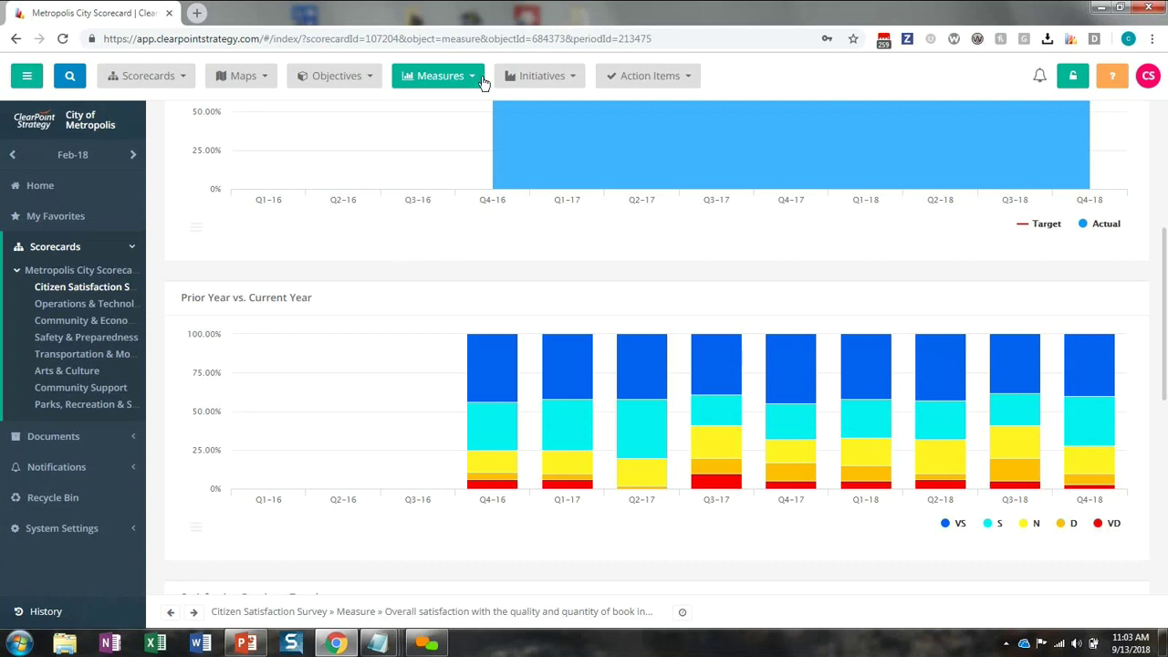
# - Open the measure "Overall satisfaction with quality of city's website" and review its Measure Data table
pyautogui.click(454, 78)
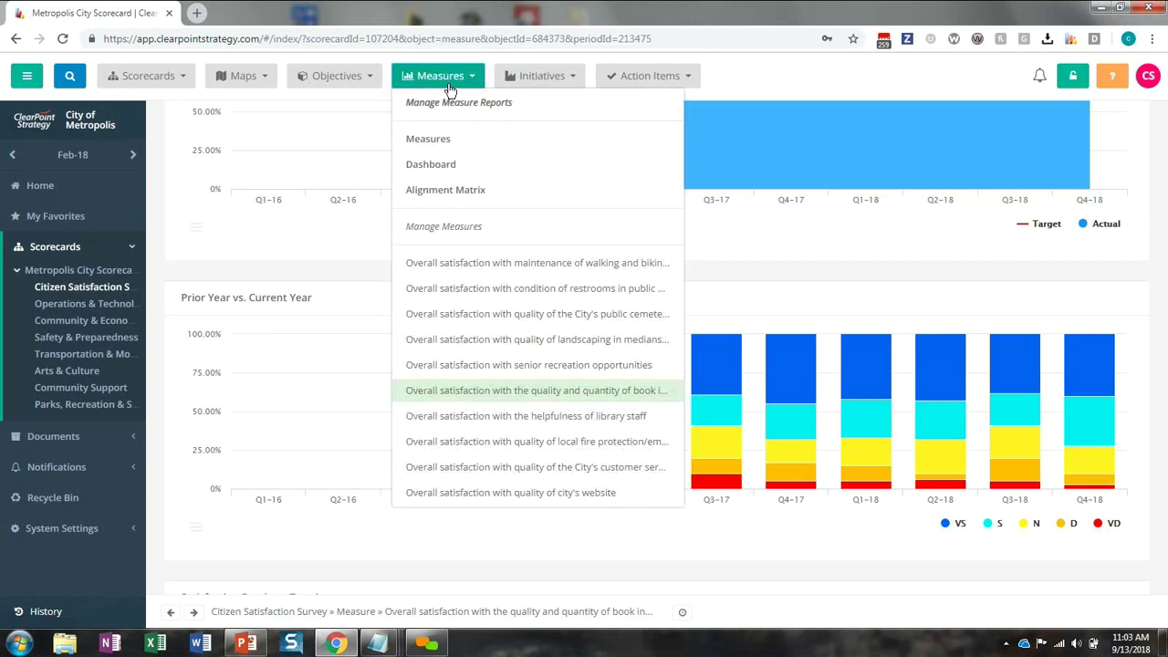
pyautogui.click(492, 498)
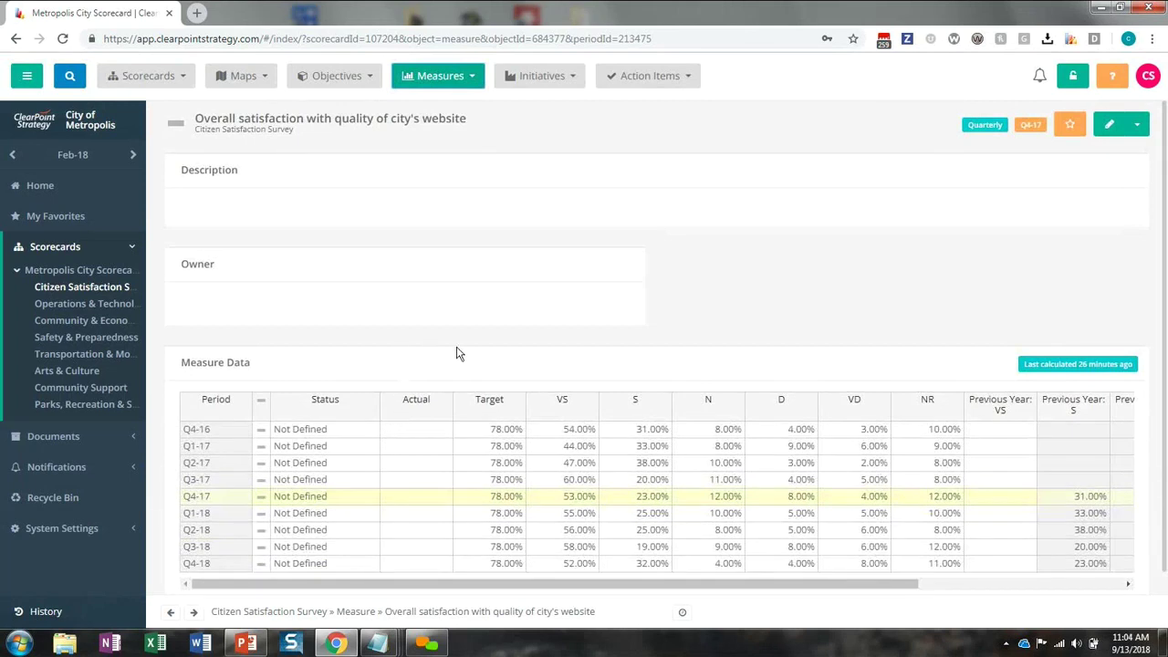
pyautogui.scroll(-1, 457, 353)
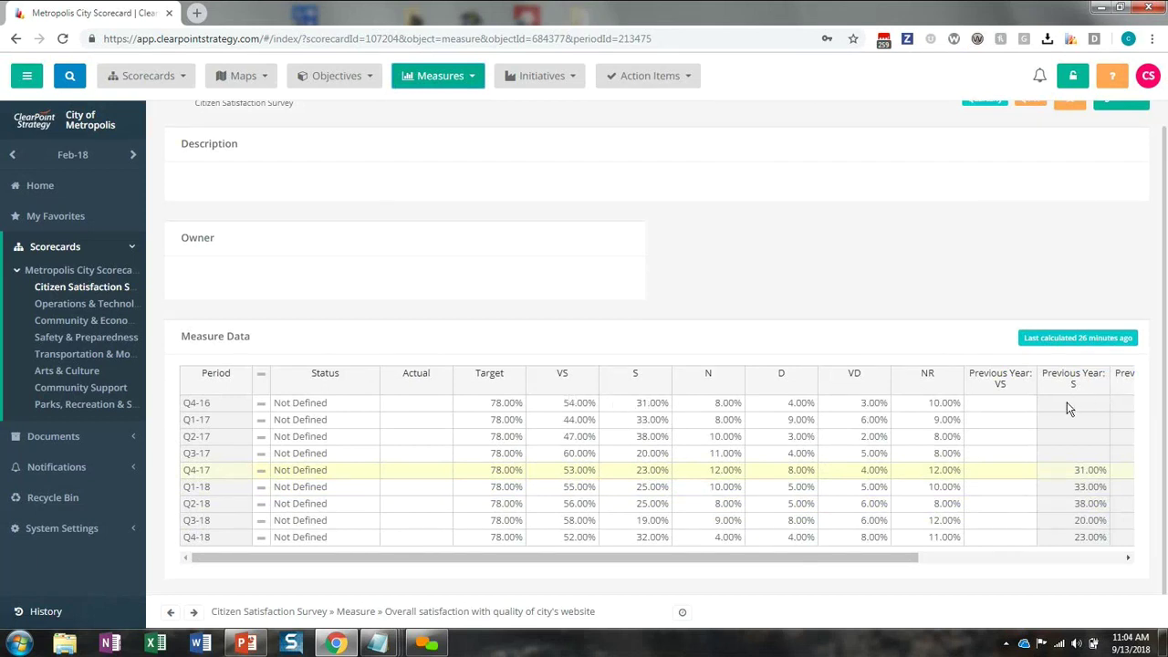
pyautogui.moveTo(703, 559); pyautogui.dragTo(684, 579)
# - Define the Actual series as a calculated series adding this measure's VS and S series for the current period
pyautogui.click(406, 379)
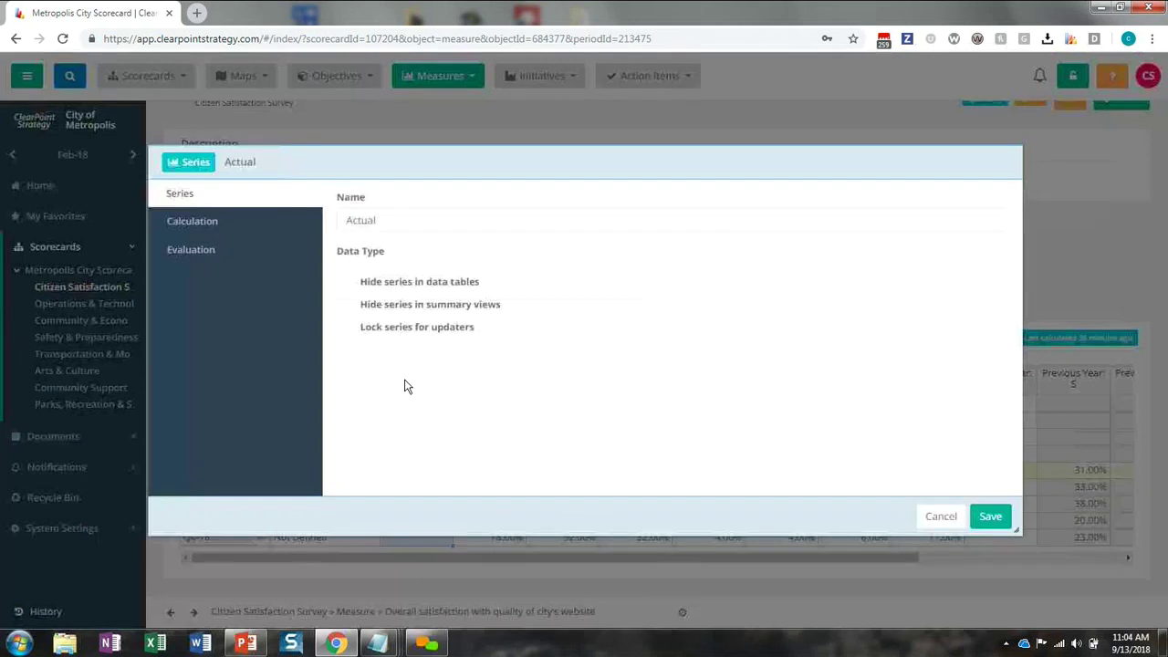
pyautogui.click(227, 233)
pyautogui.click(478, 305)
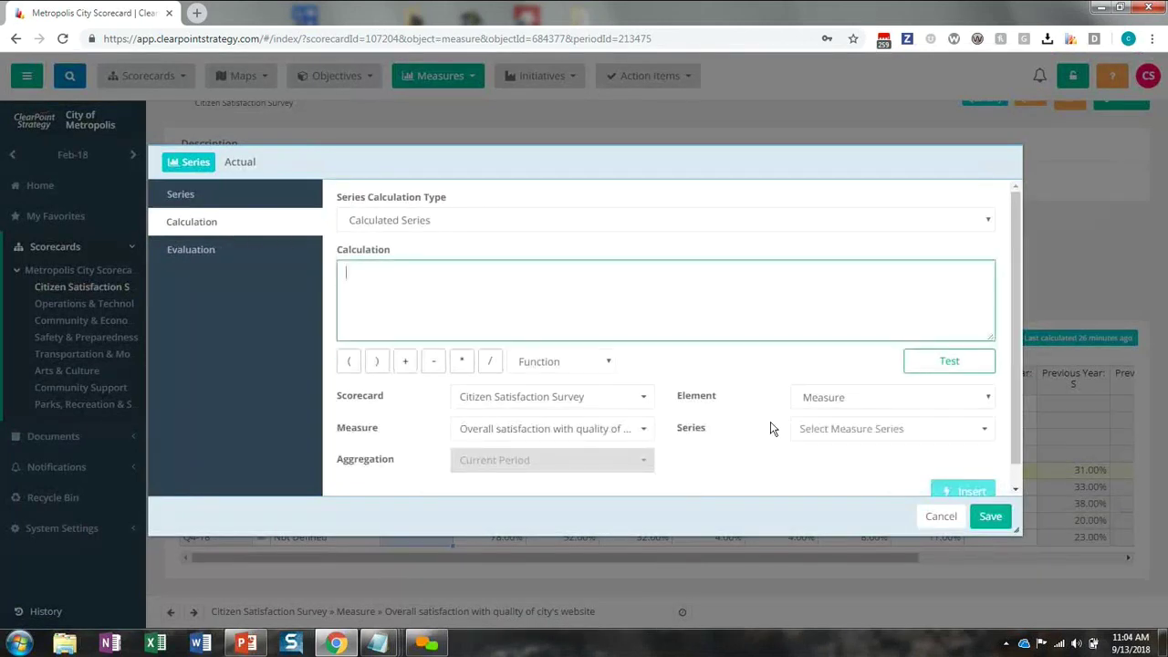
pyautogui.click(827, 435)
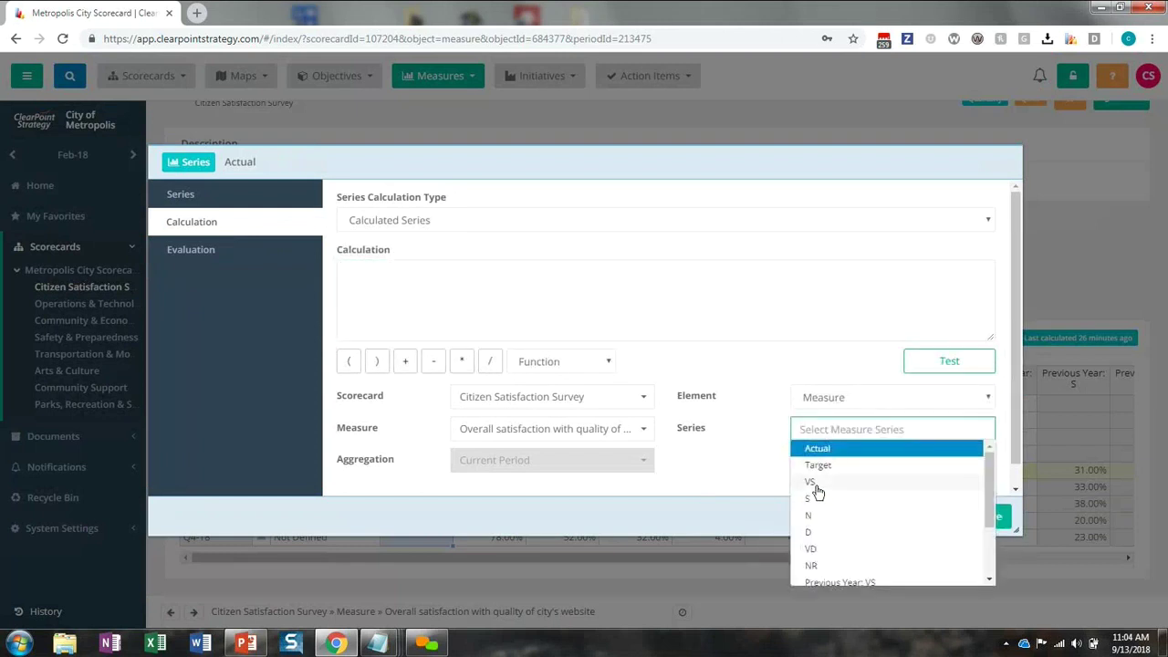
pyautogui.click(816, 488)
pyautogui.click(964, 491)
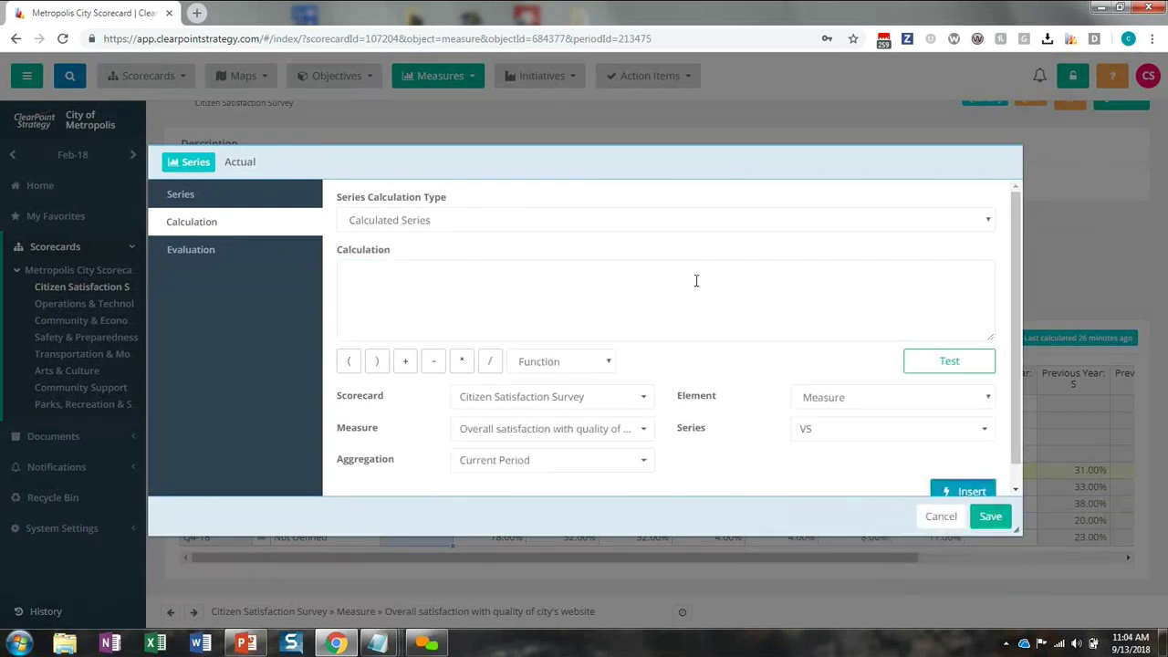
pyautogui.click(645, 273)
pyautogui.write('+')
pyautogui.click(901, 432)
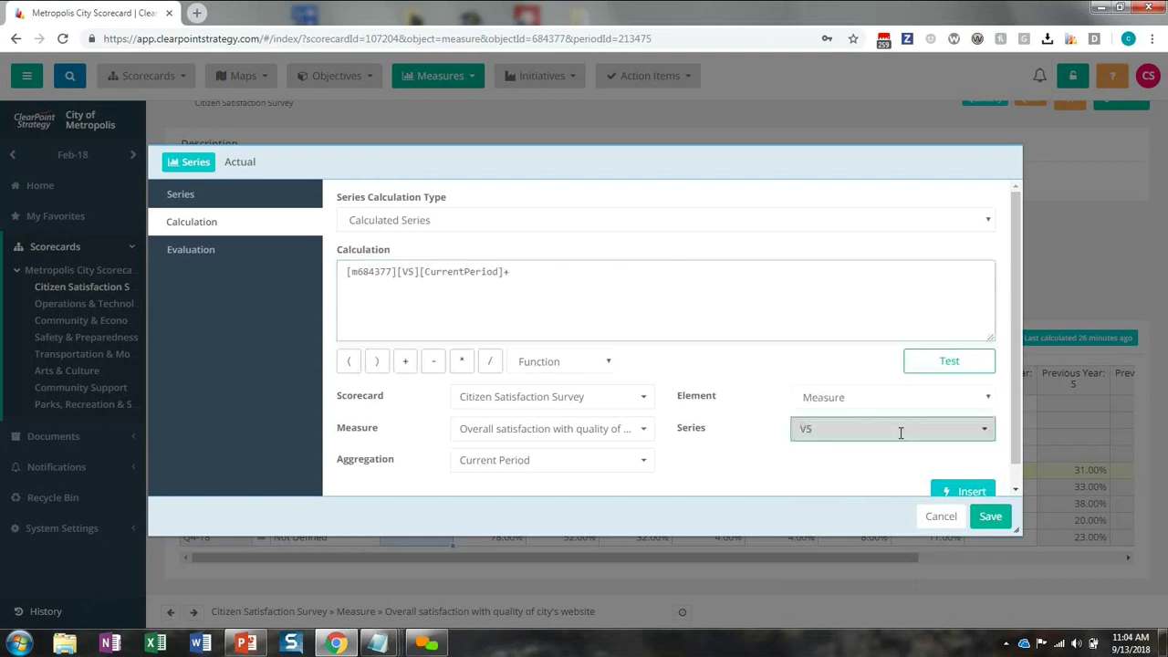
pyautogui.click(880, 494)
pyautogui.click(946, 492)
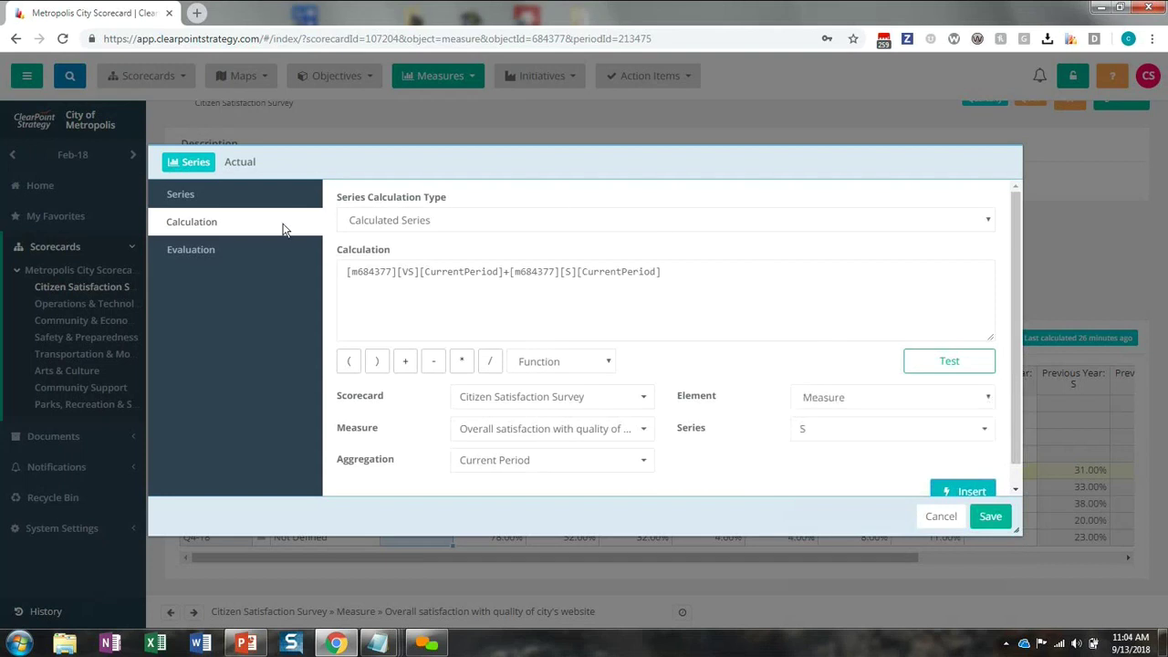
# - Enable the Actual series evaluations On Target (>= Target), Caution (>= Target *.80), Below Plan (< Target) and No Information, and save the series
pyautogui.click(236, 259)
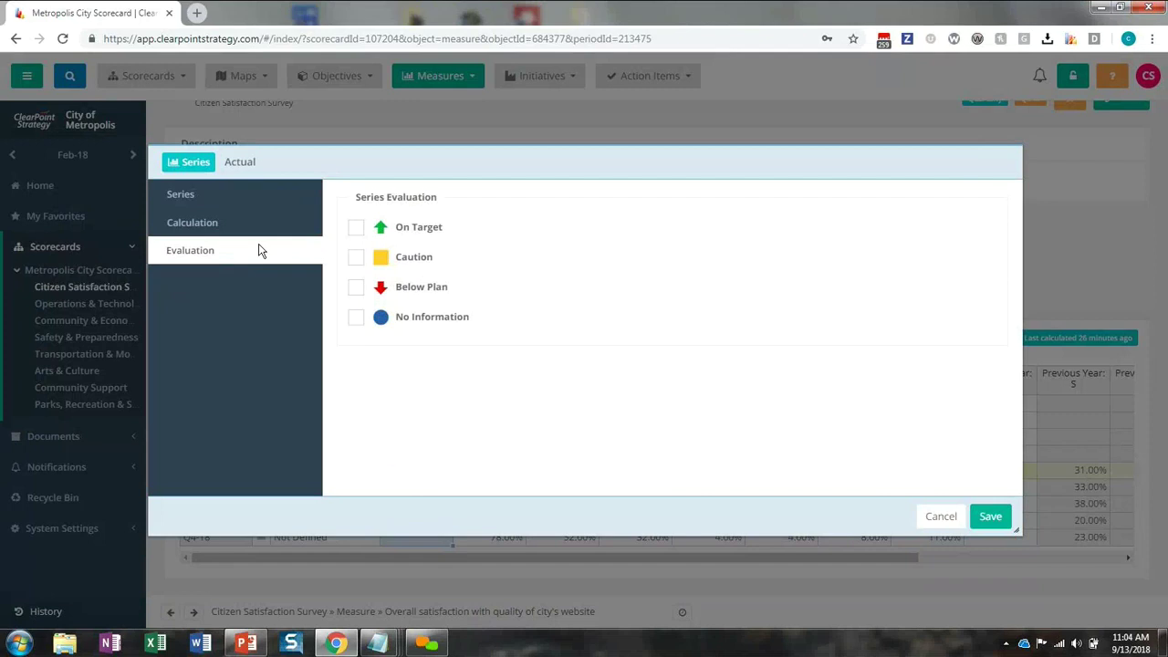
pyautogui.click(356, 228)
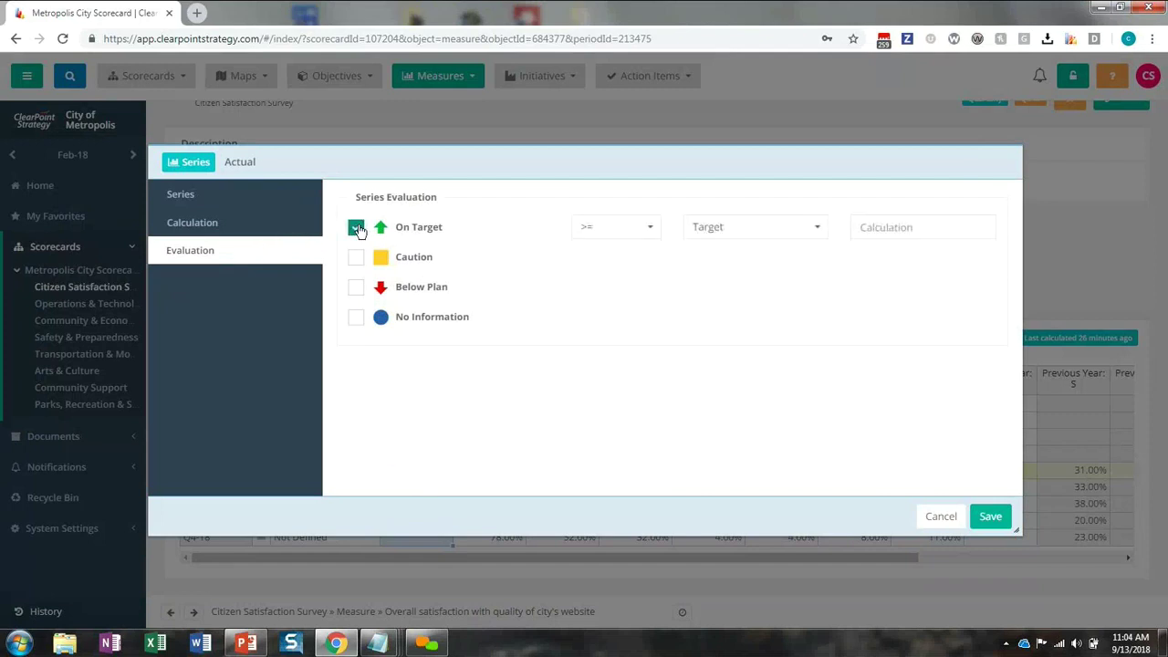
pyautogui.click(356, 259)
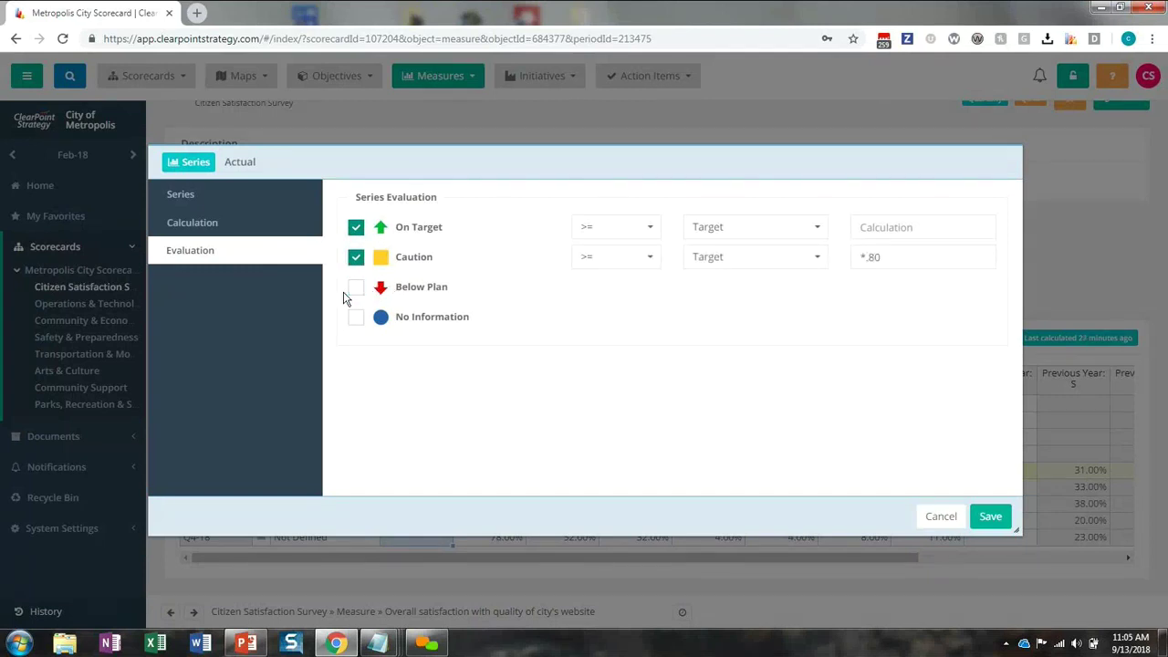
pyautogui.click(356, 288)
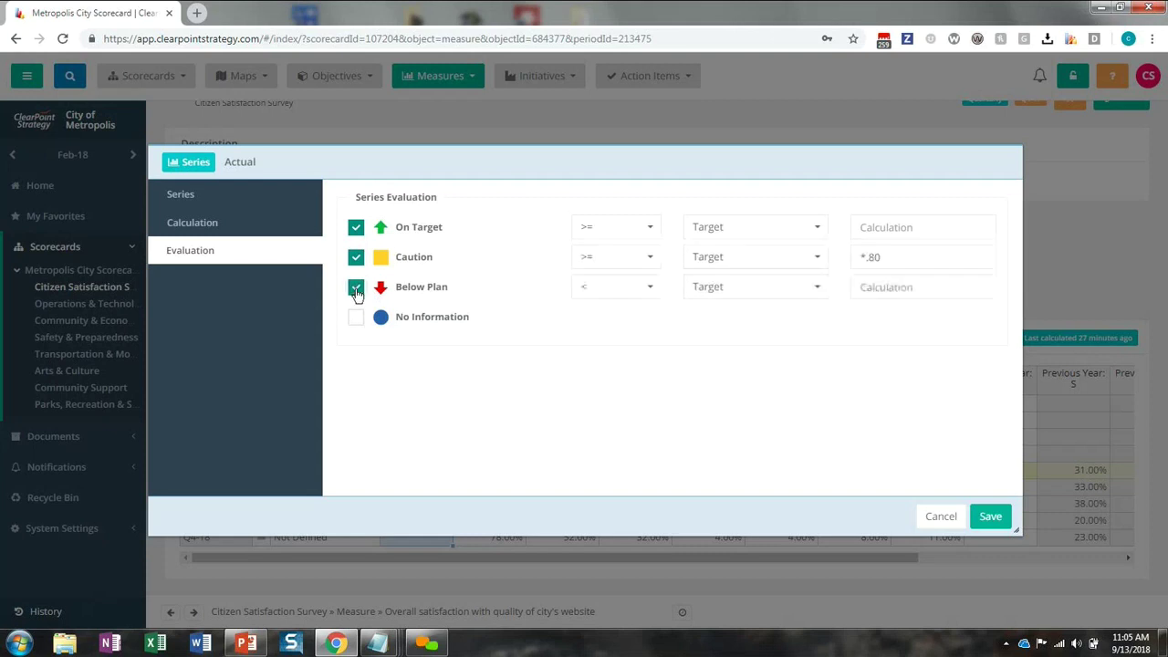
pyautogui.click(355, 318)
pyautogui.click(986, 518)
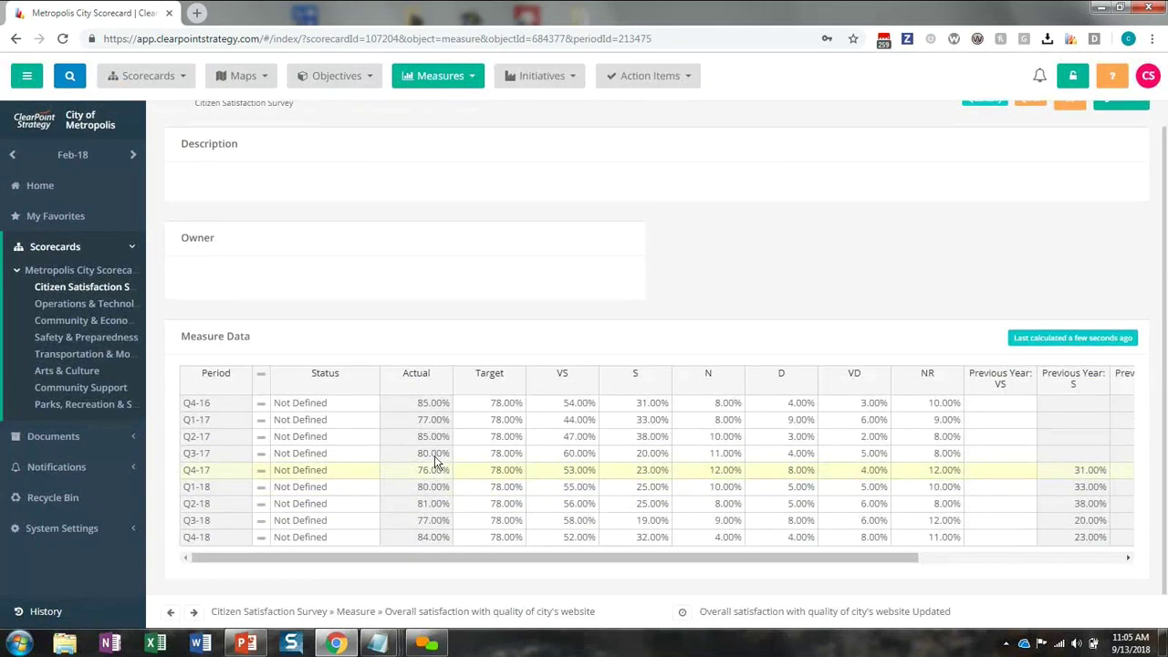
# - Edit the city website measure and set its series evaluation option to Use 'Actual' Evaluation
pyautogui.scroll(1, 1086, 189)
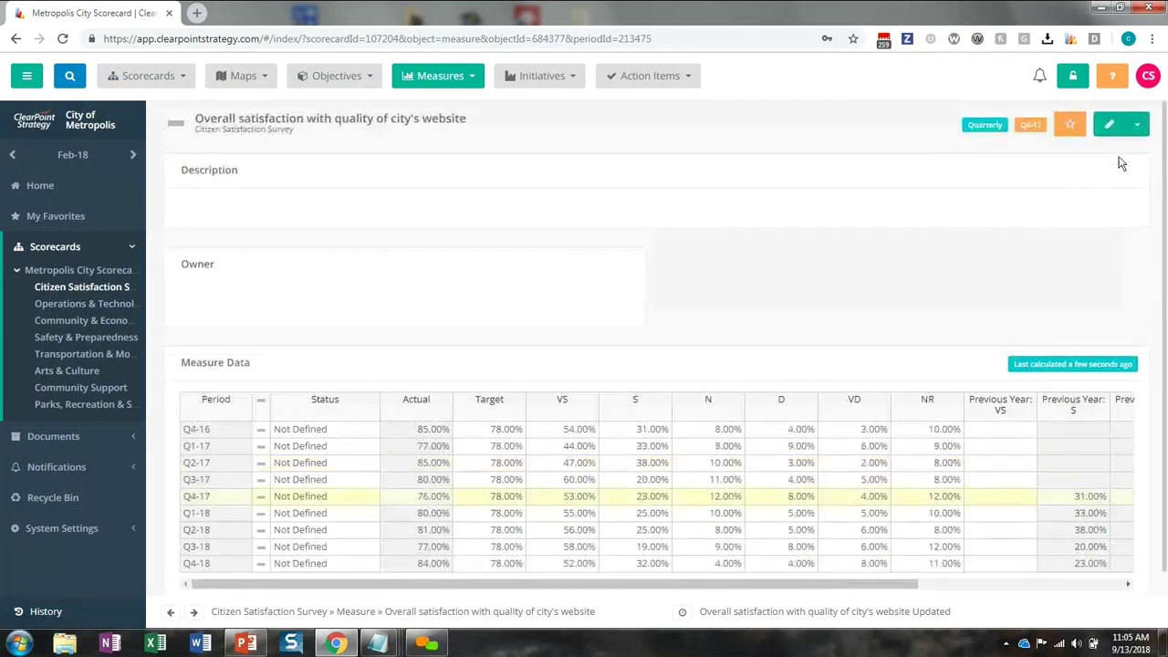
pyautogui.click(1111, 131)
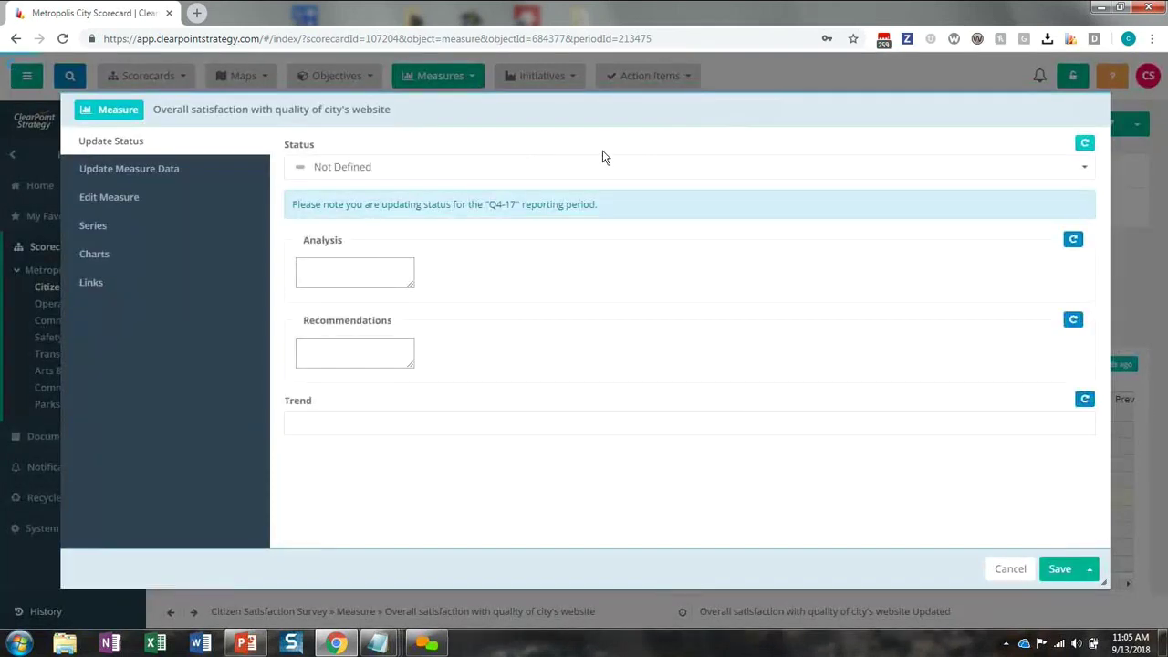
pyautogui.click(139, 237)
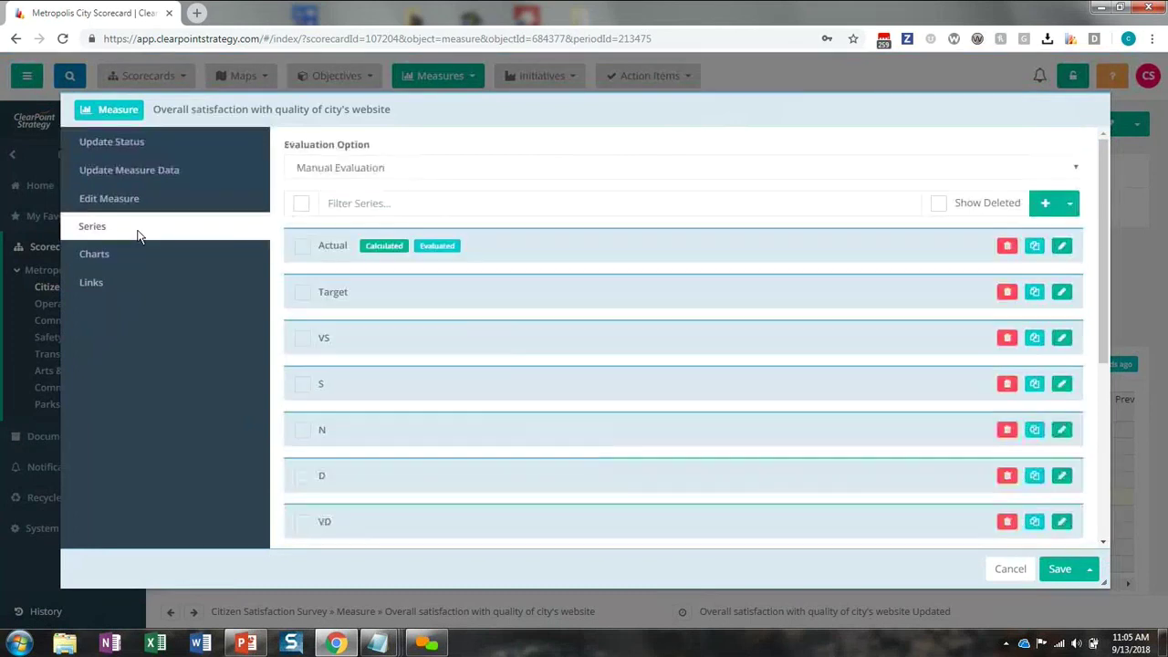
pyautogui.click(386, 171)
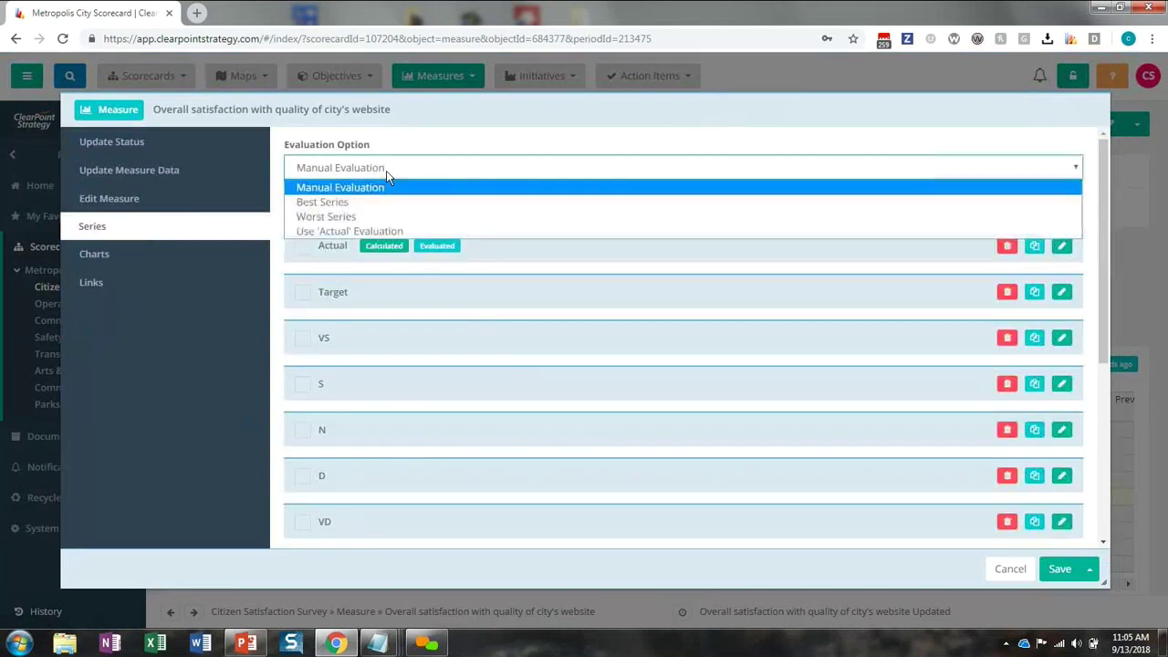
pyautogui.click(375, 231)
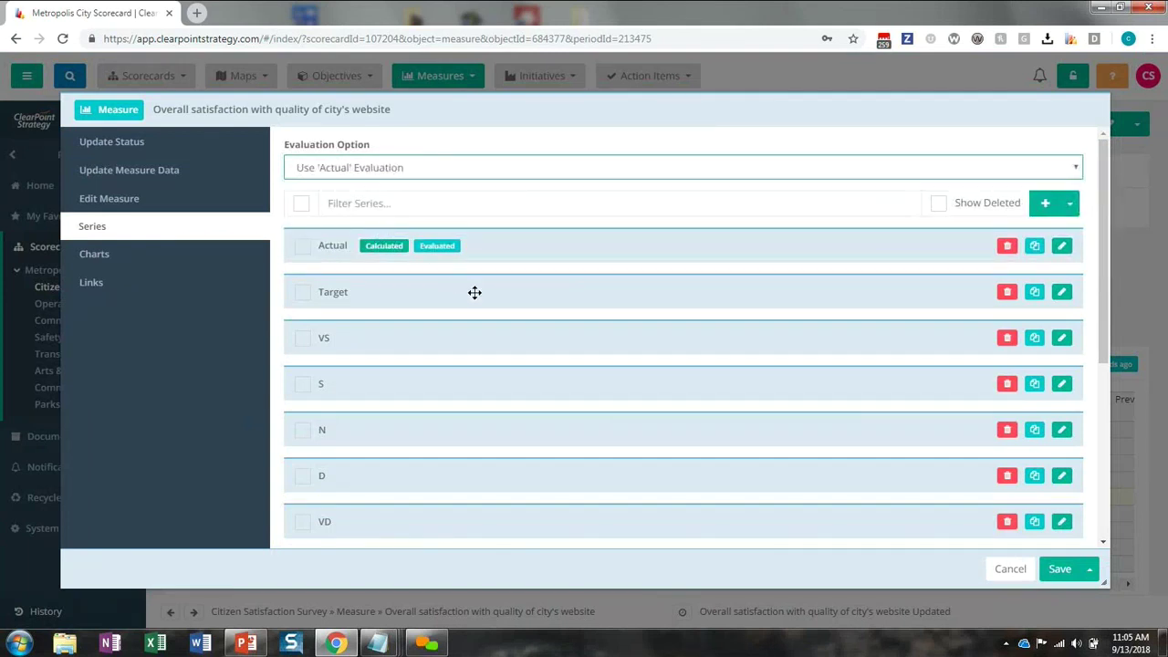
# - Define Previous Year: VS as a calculated series using this measure's VS series with Previous Year aggregation, and save the series and measure
pyautogui.scroll(-2, 493, 323)
pyautogui.scroll(-3, 500, 326)
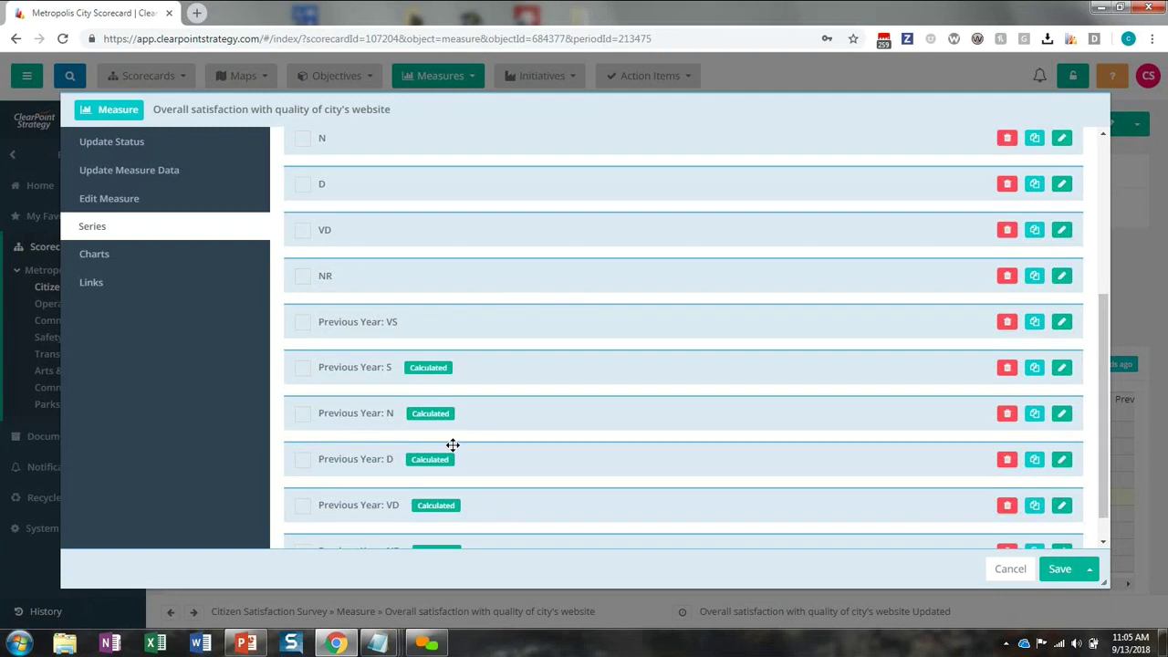
pyautogui.click(1062, 323)
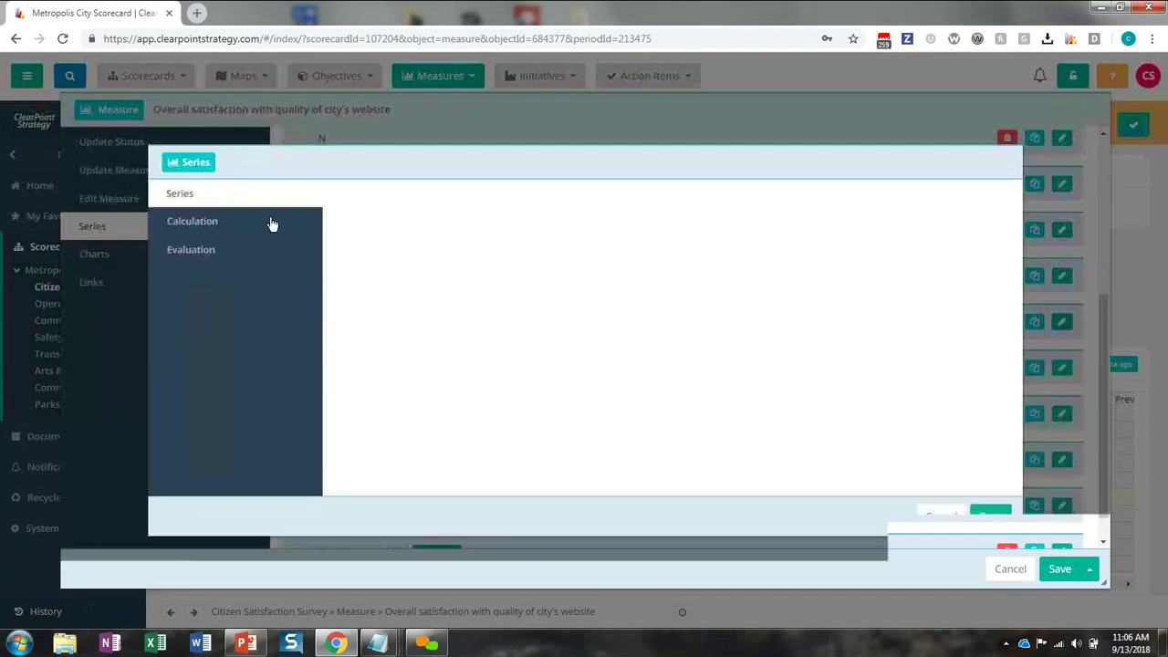
pyautogui.click(258, 223)
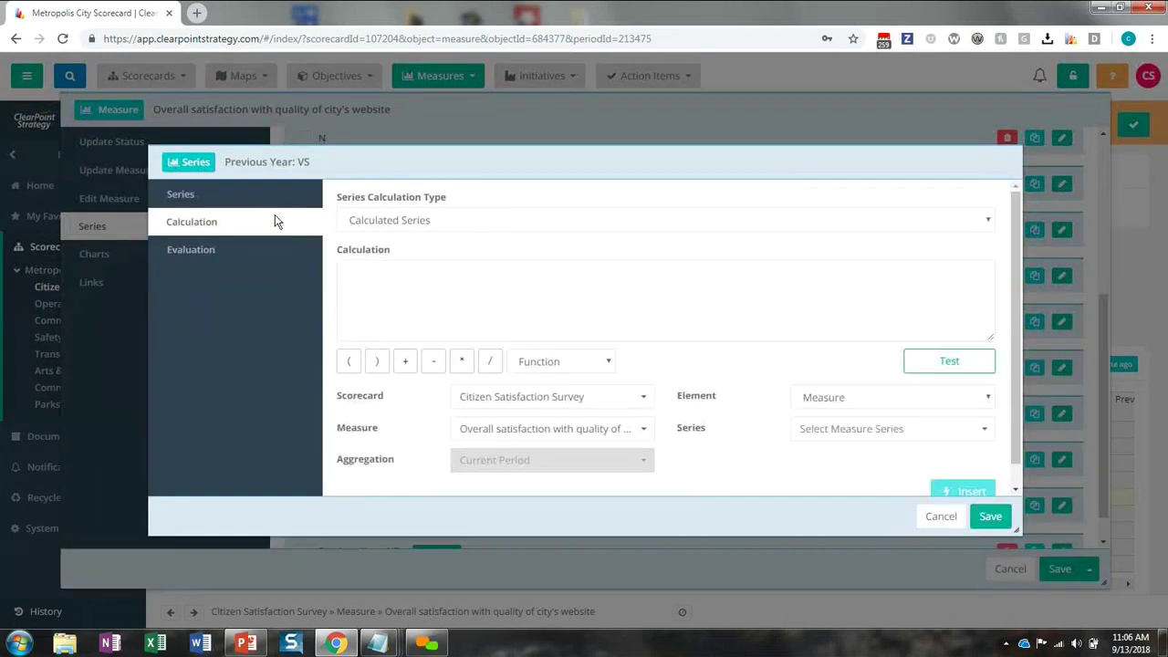
pyautogui.click(878, 433)
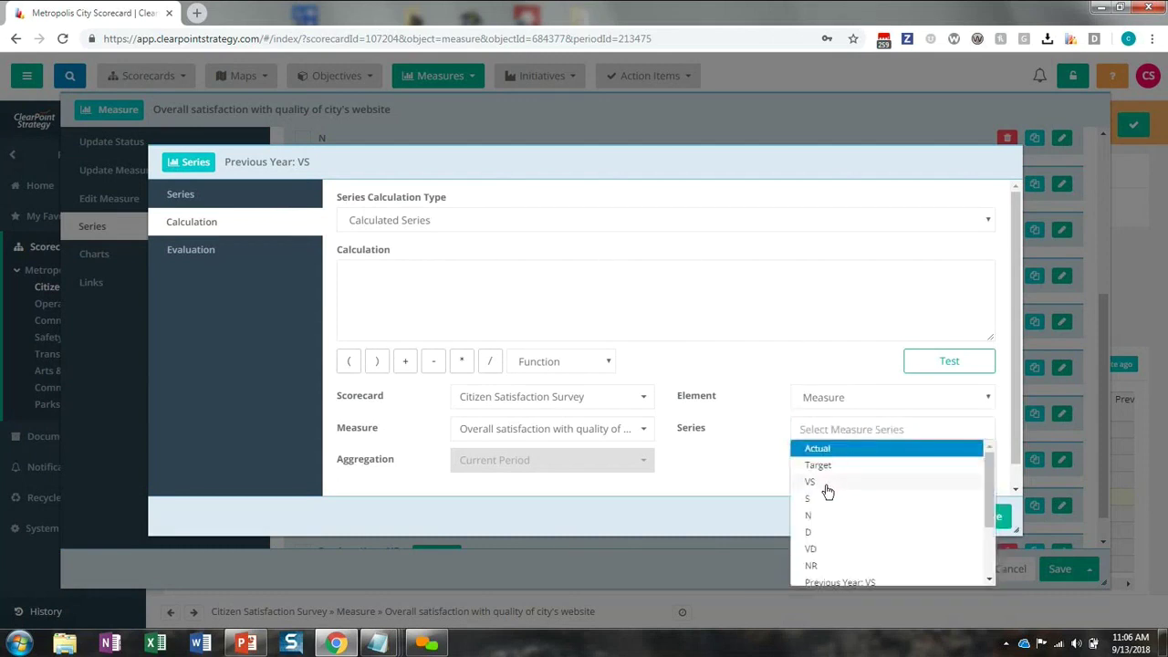
pyautogui.click(826, 484)
pyautogui.click(591, 461)
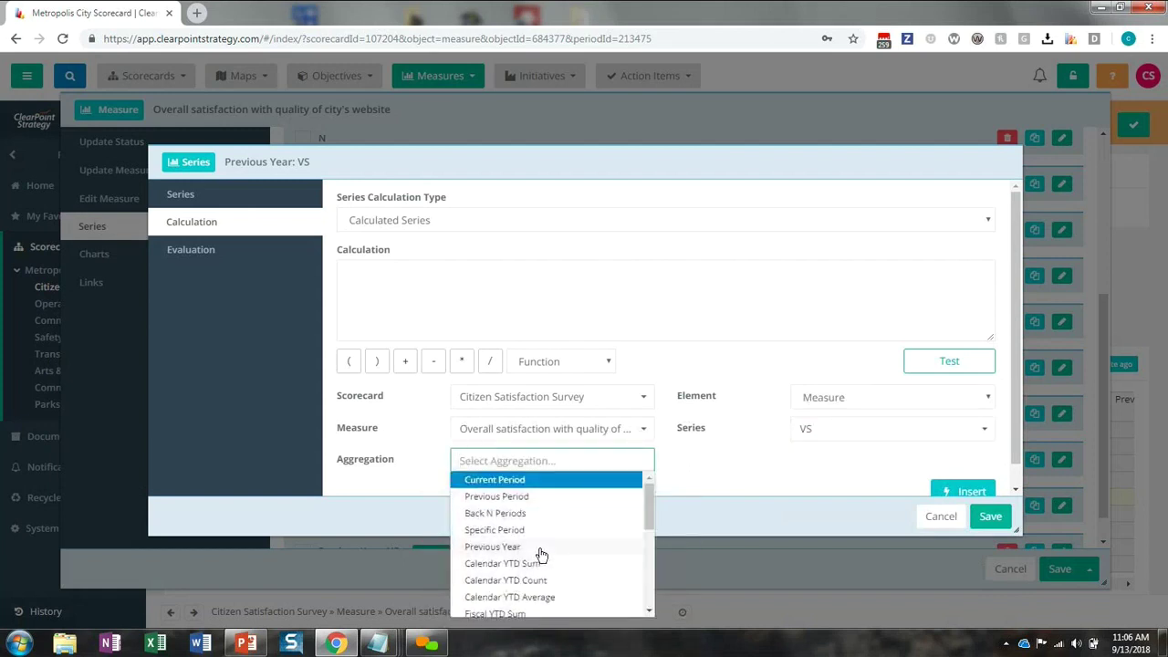
pyautogui.click(539, 548)
pyautogui.click(959, 491)
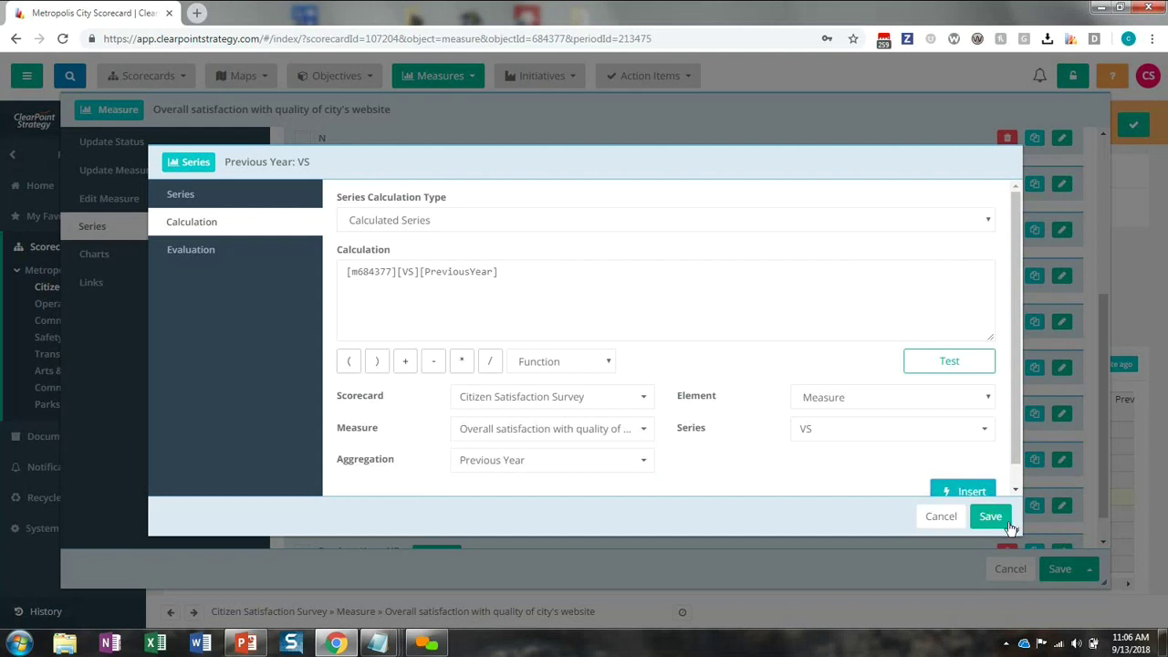
pyautogui.click(992, 518)
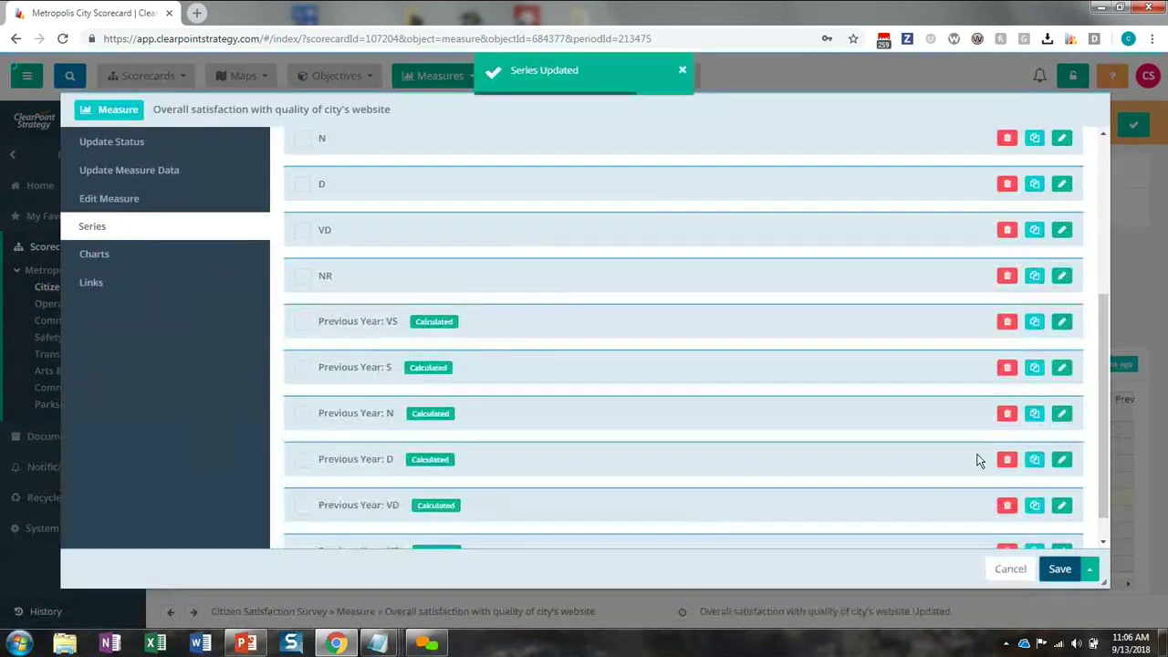
pyautogui.press('Return')
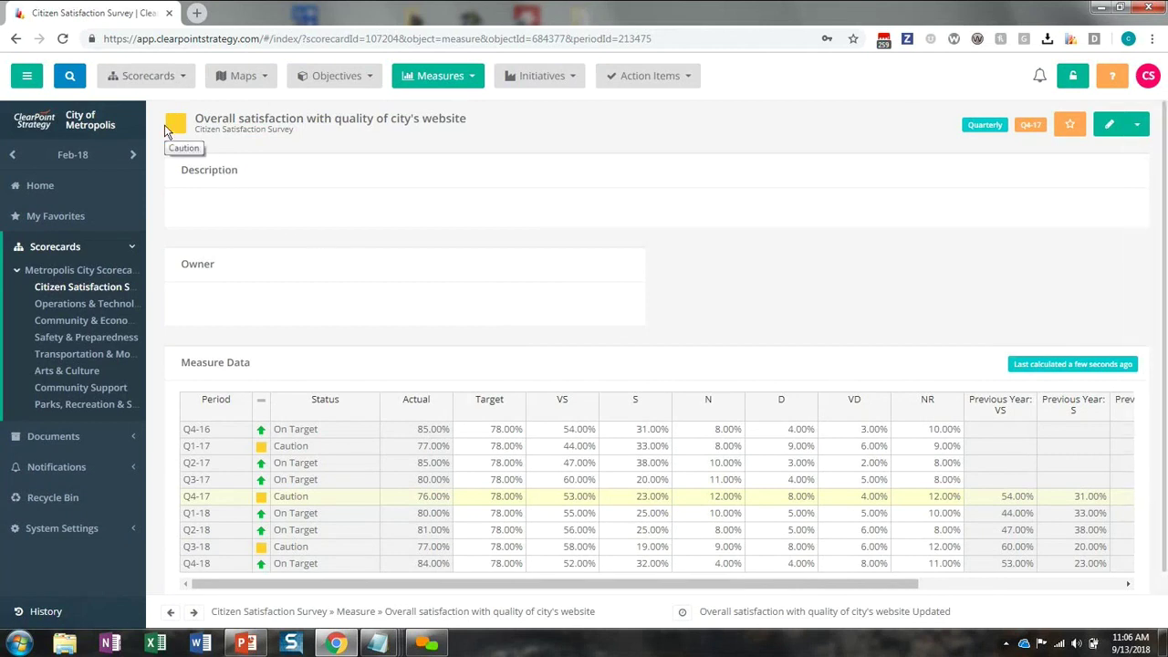
# - Add a chart named Overall Satisfaction to the city website measure and save it to reach its chart series settings
pyautogui.click(1106, 126)
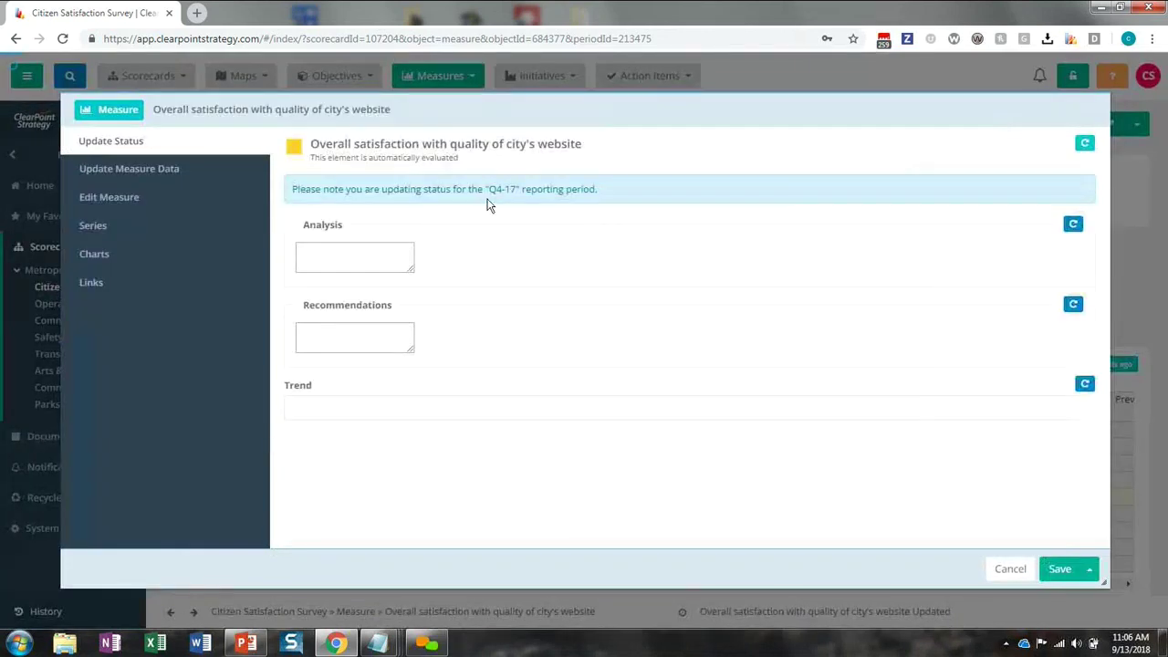
pyautogui.click(1013, 571)
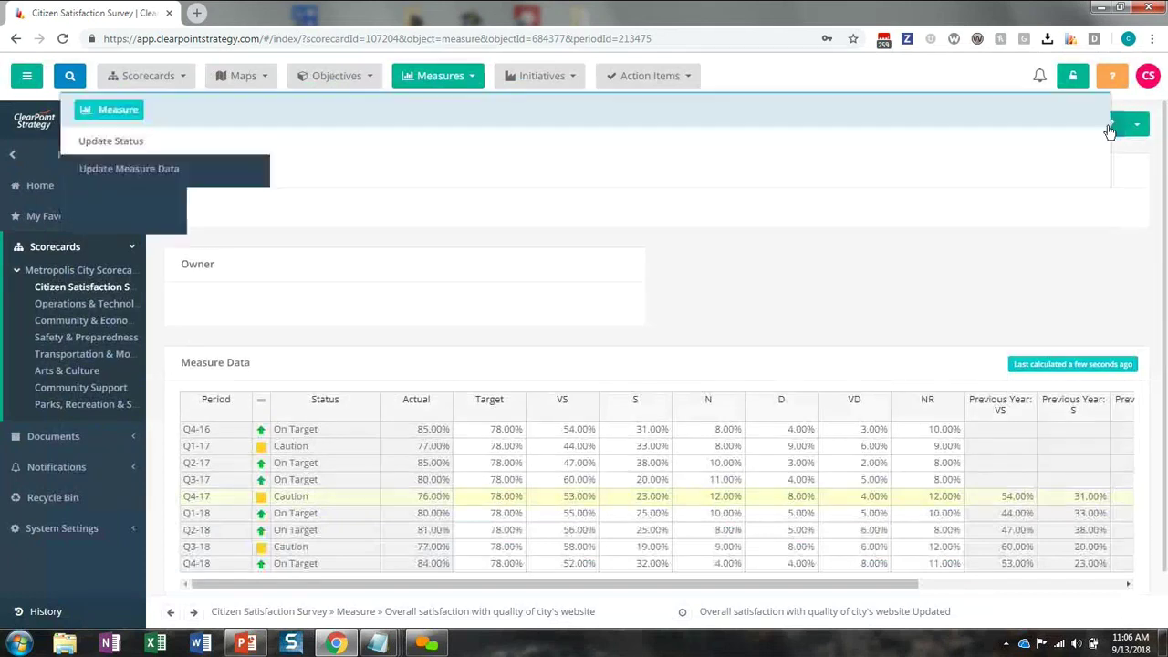
pyautogui.click(1109, 131)
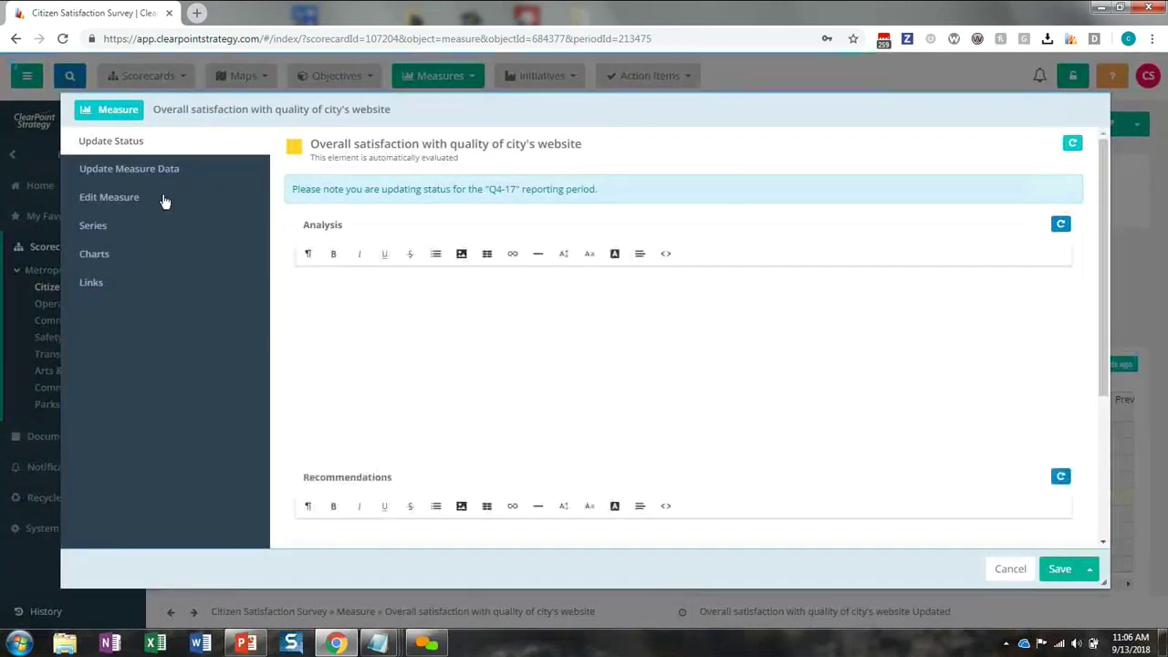
pyautogui.click(149, 258)
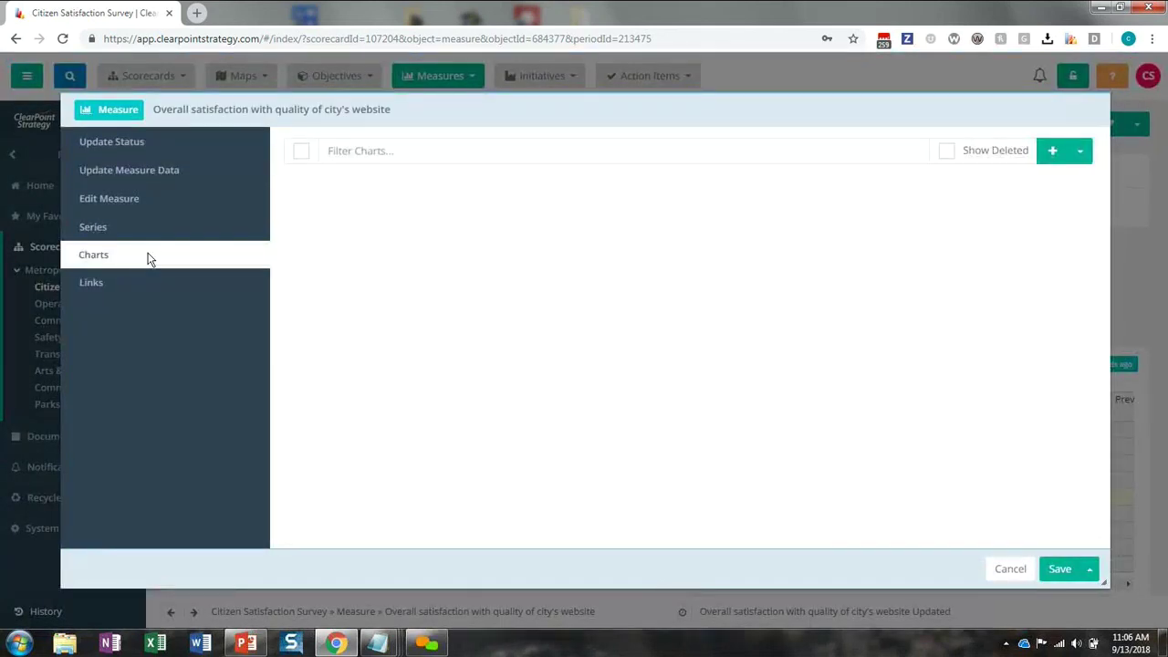
pyautogui.click(1056, 153)
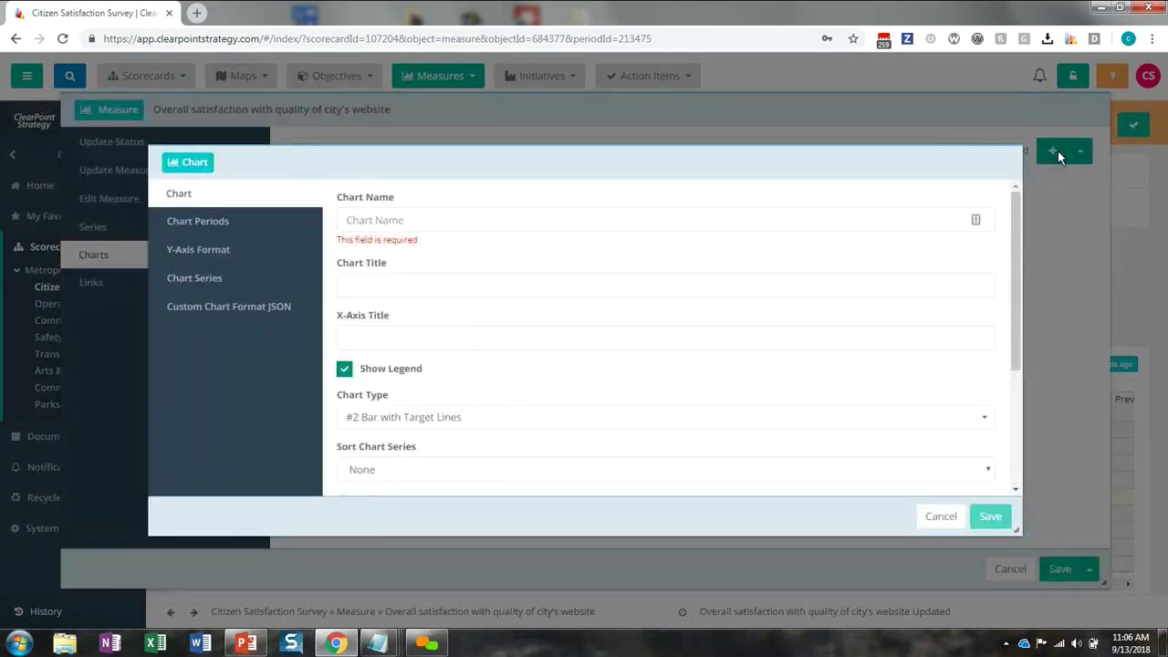
pyautogui.click(489, 211)
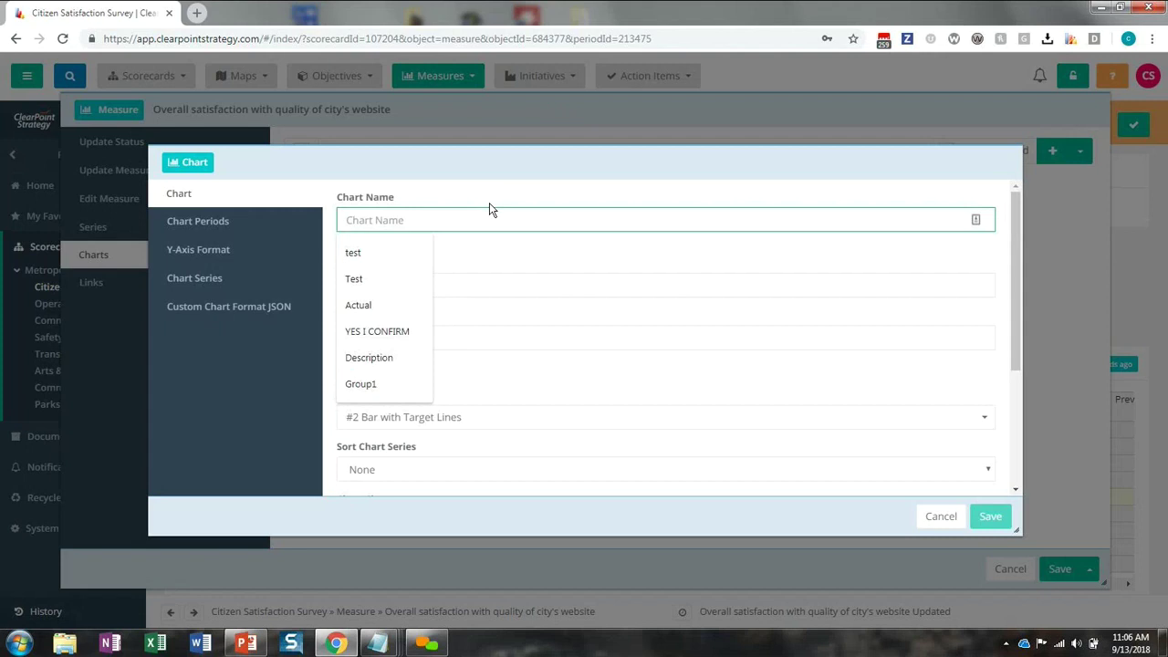
pyautogui.write('Overall S')
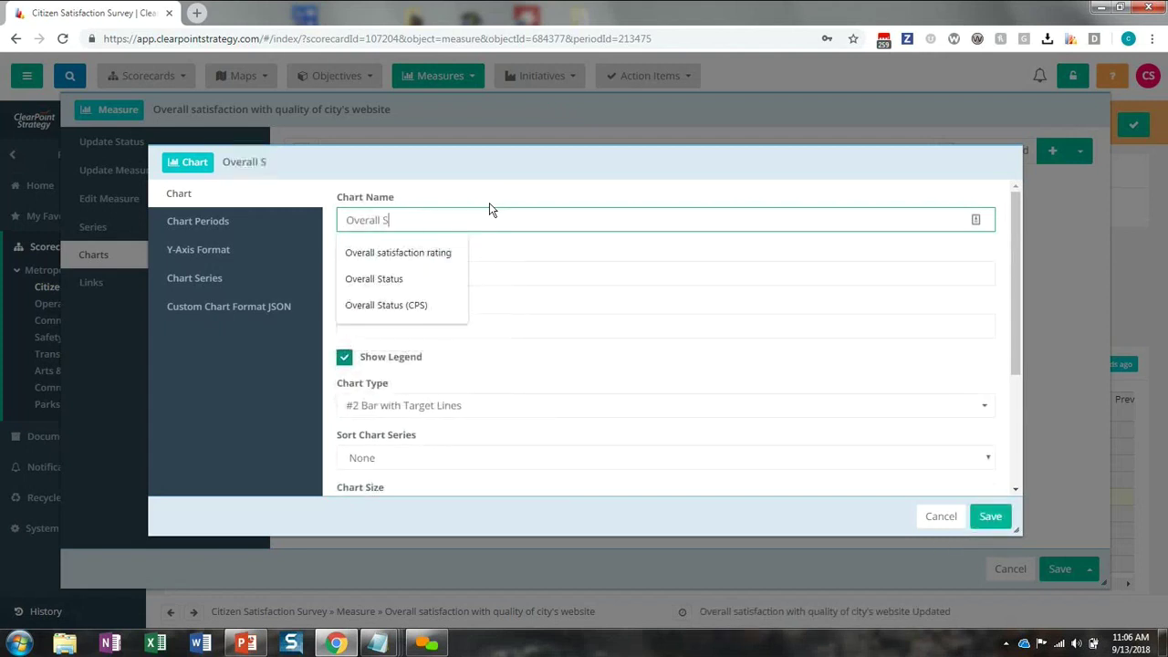
pyautogui.write('atisfaction')
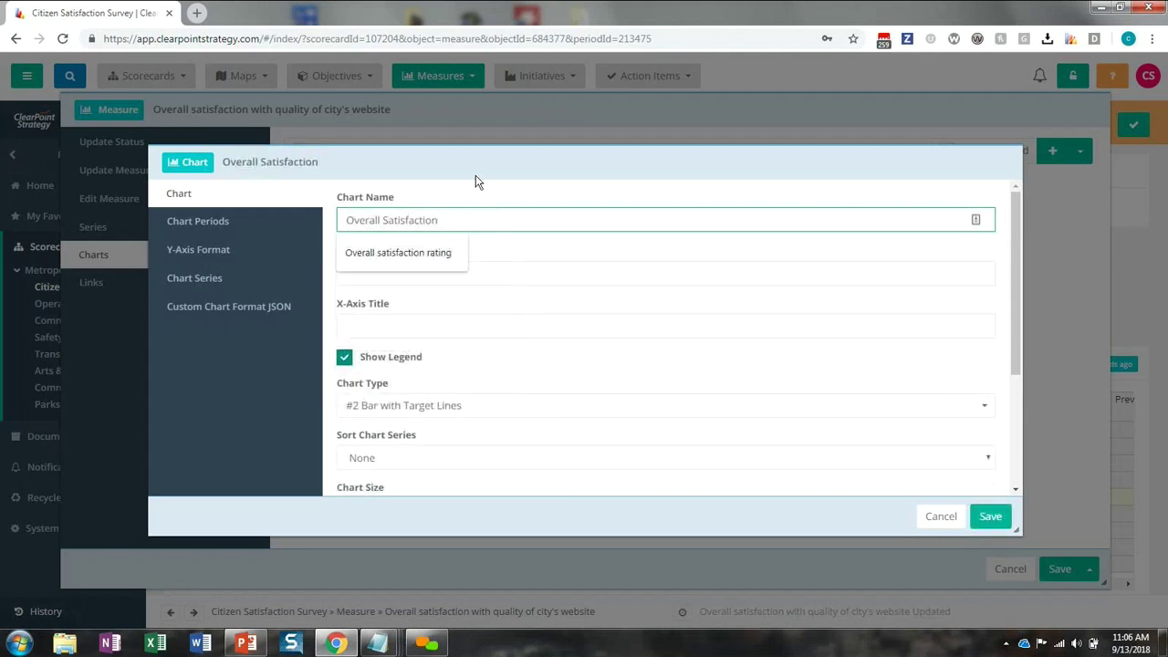
pyautogui.click(298, 383)
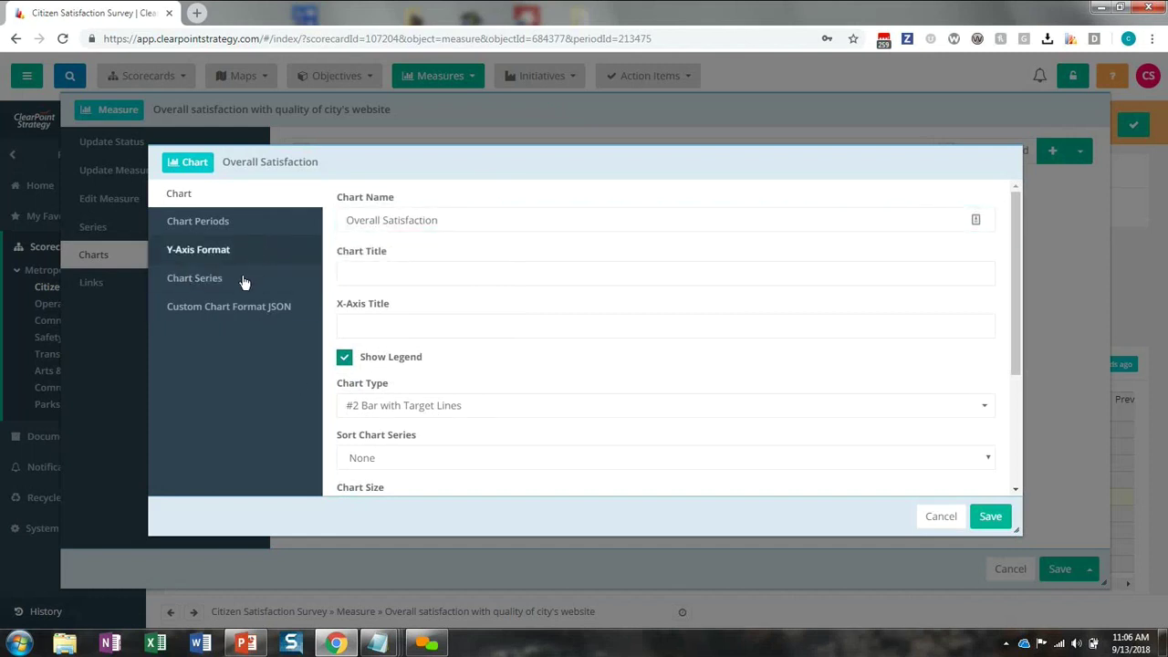
pyautogui.click(244, 282)
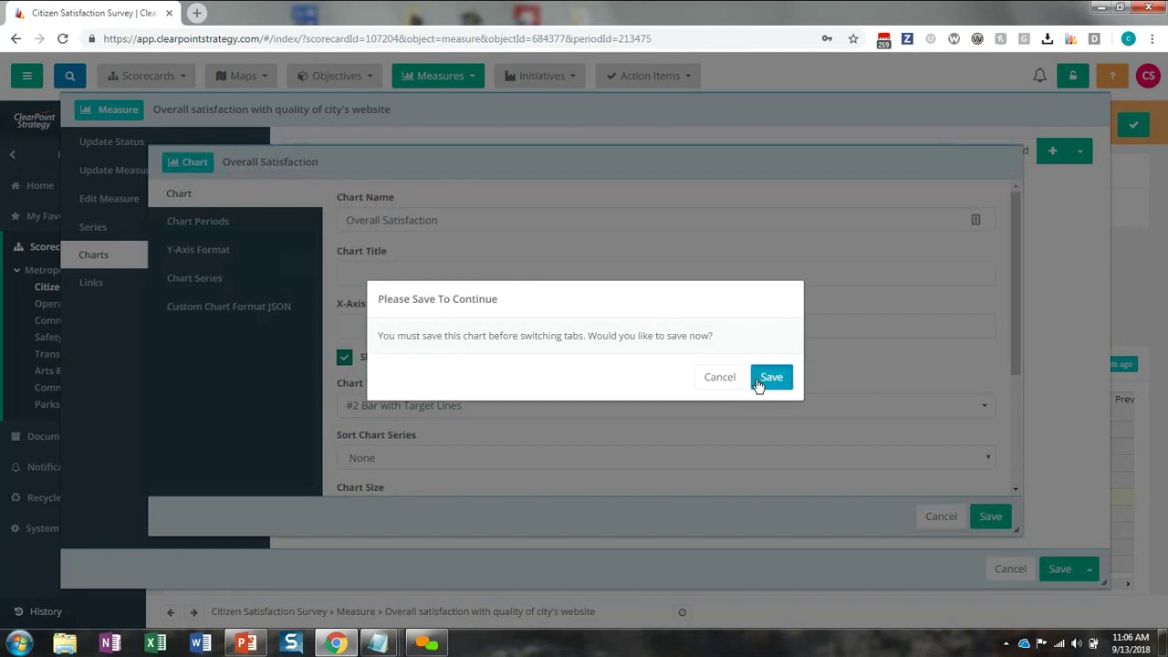
pyautogui.click(772, 377)
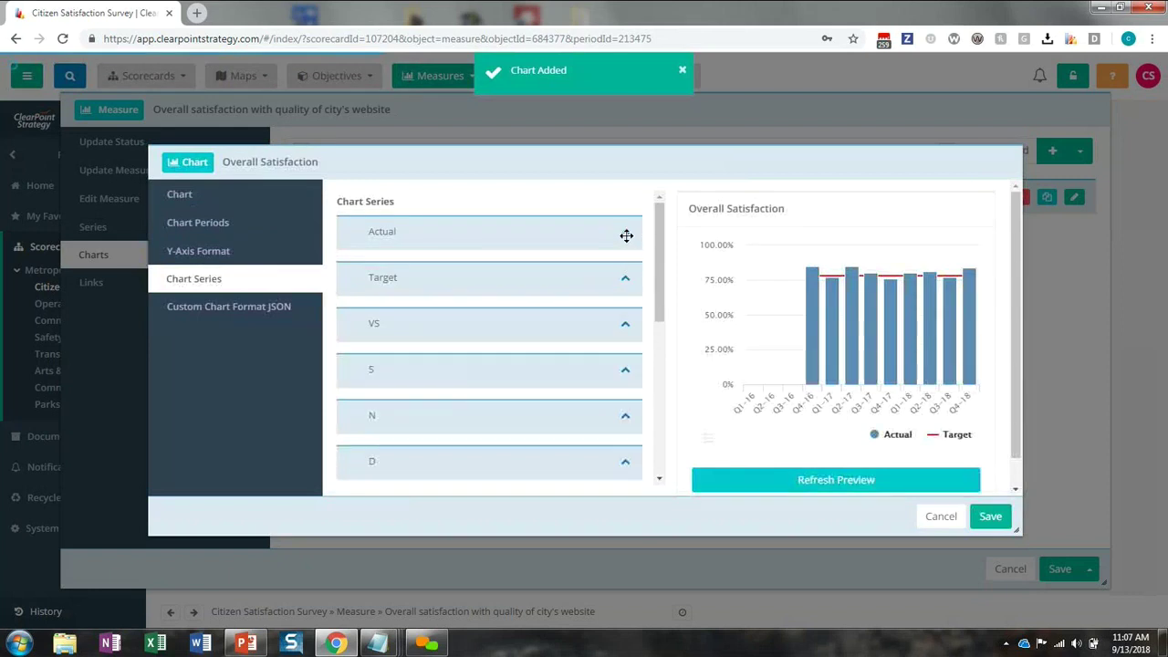
# - Set the Actual series of the Overall Satisfaction chart to the Area shape with marker None
pyautogui.click(625, 233)
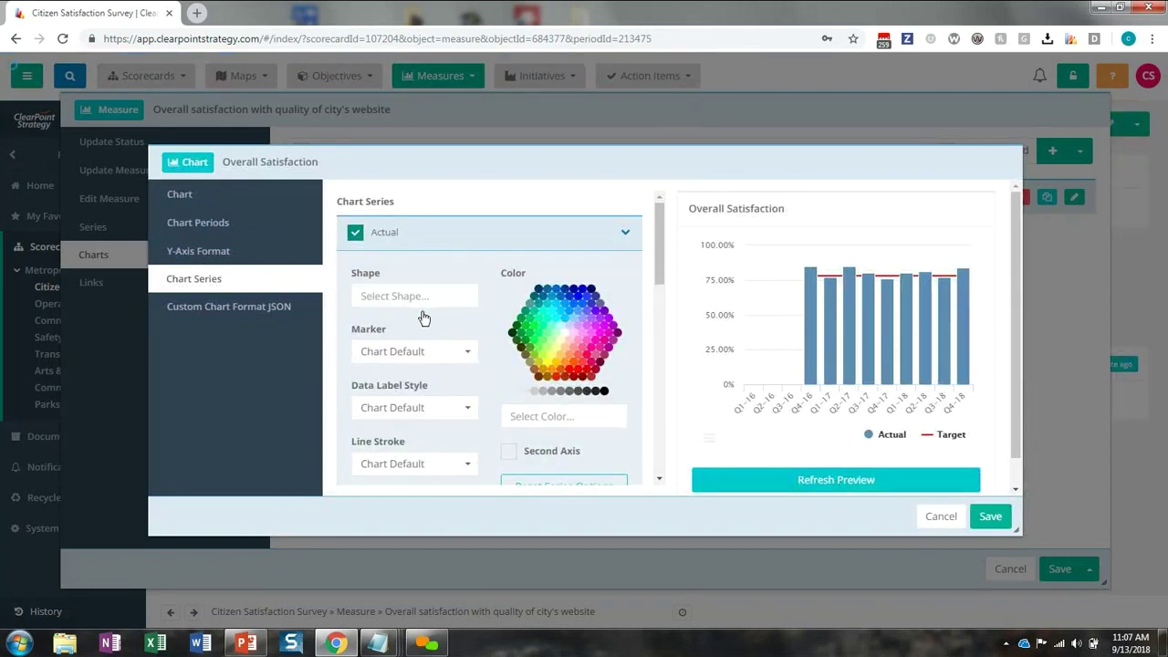
pyautogui.click(421, 301)
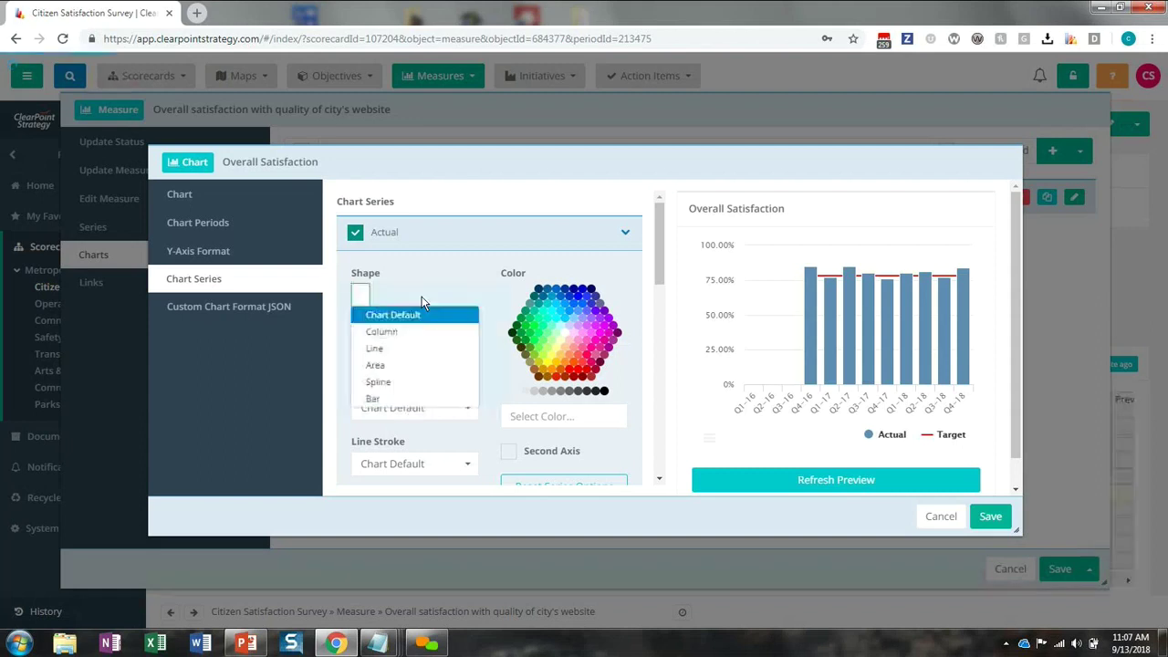
pyautogui.click(386, 367)
pyautogui.click(403, 353)
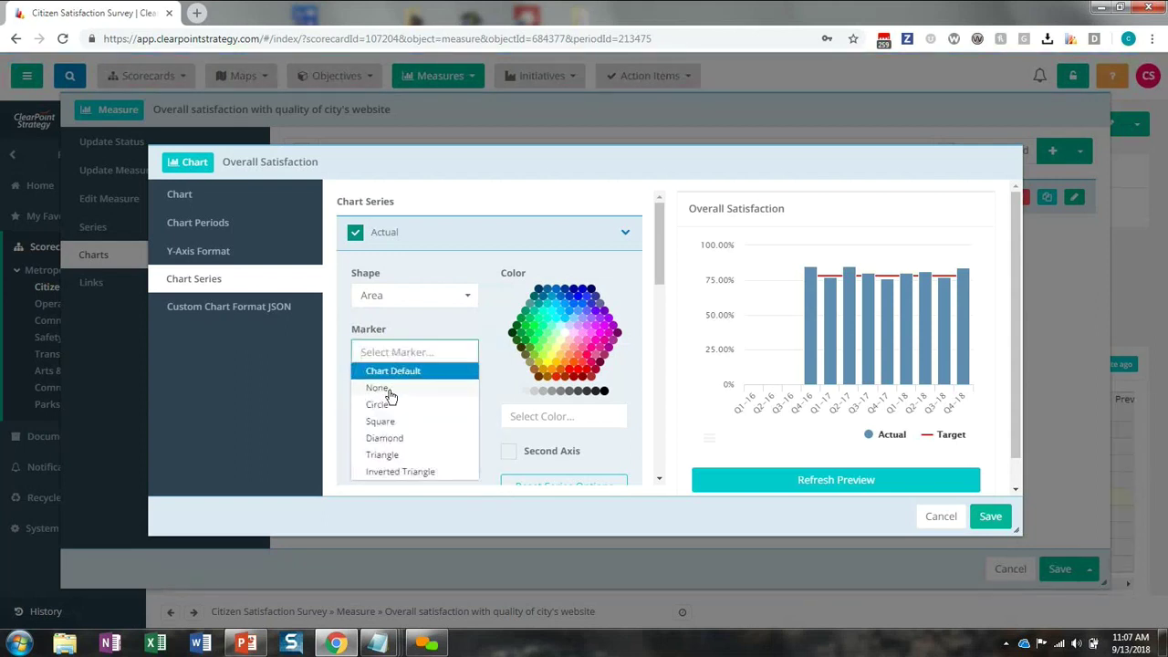
pyautogui.click(378, 388)
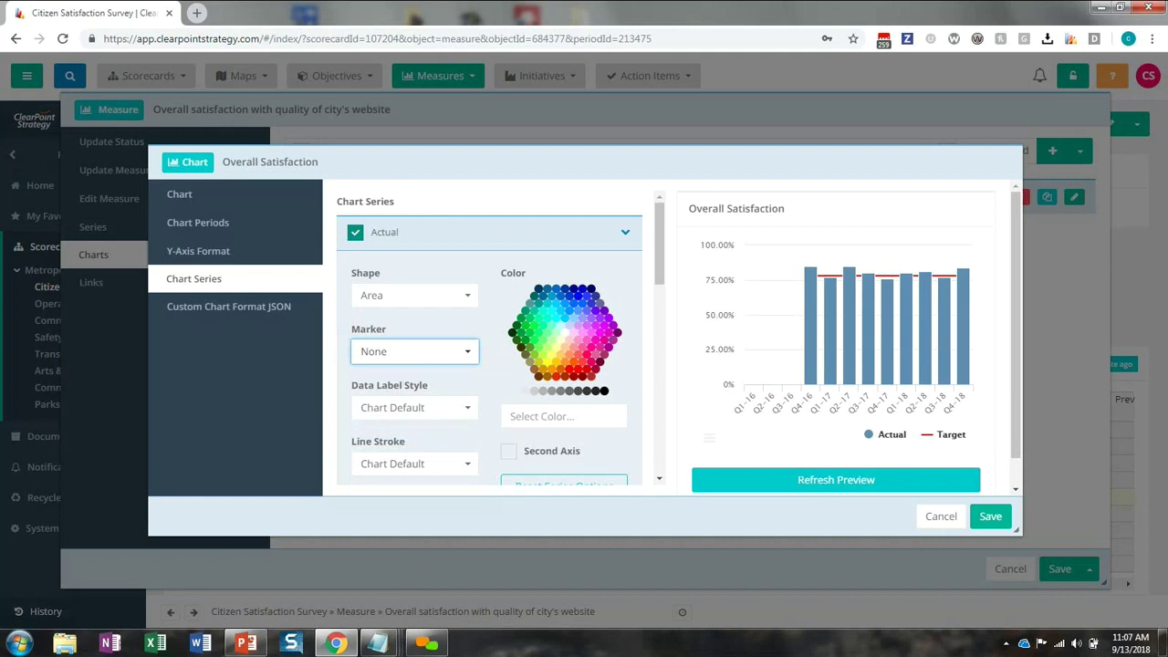
# - Color the Actual series blue with the color code copied from the open notes file, refresh the preview and save the chart
pyautogui.click(379, 644)
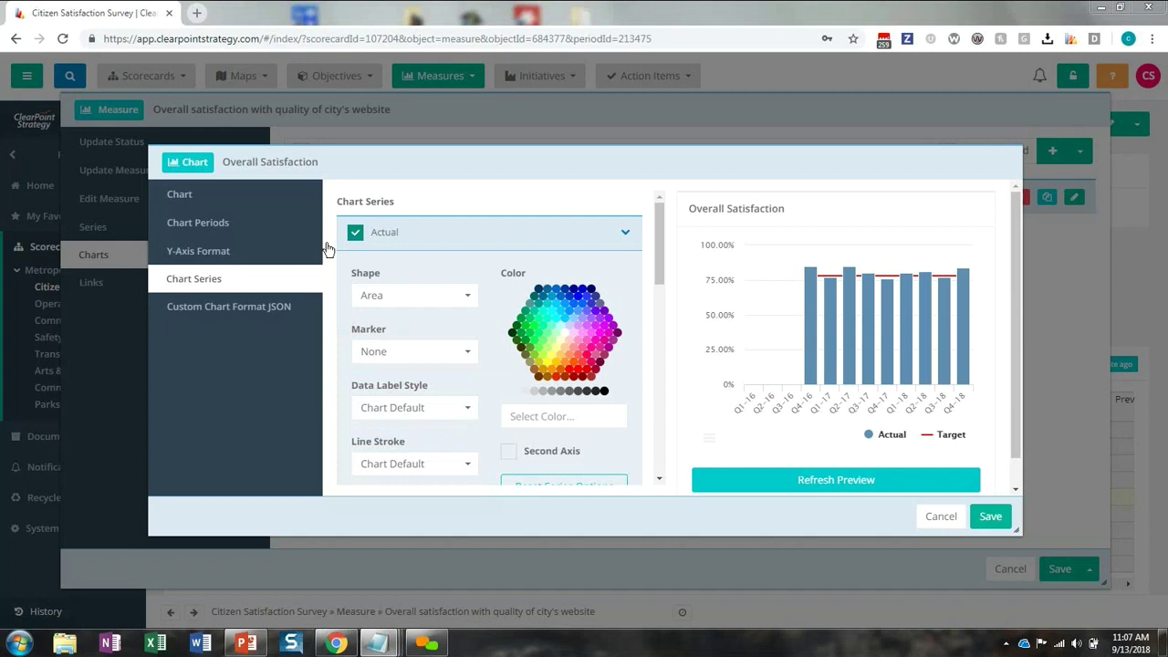
pyautogui.click(561, 420)
pyautogui.hotkey('ctrl', 'v')
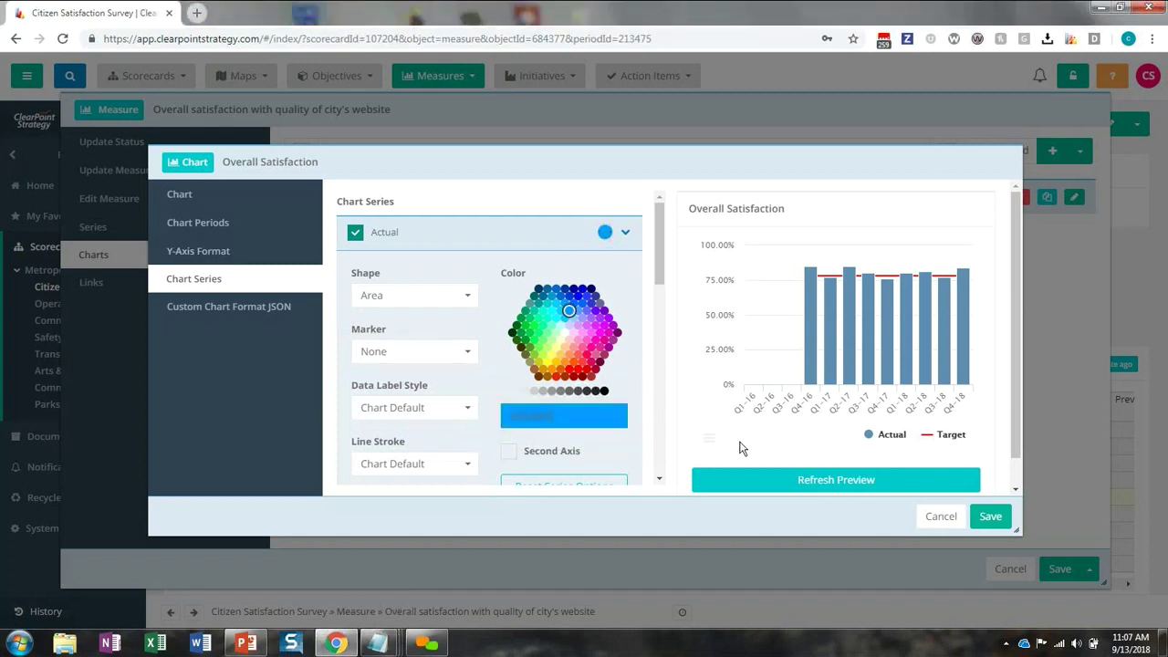
pyautogui.click(756, 480)
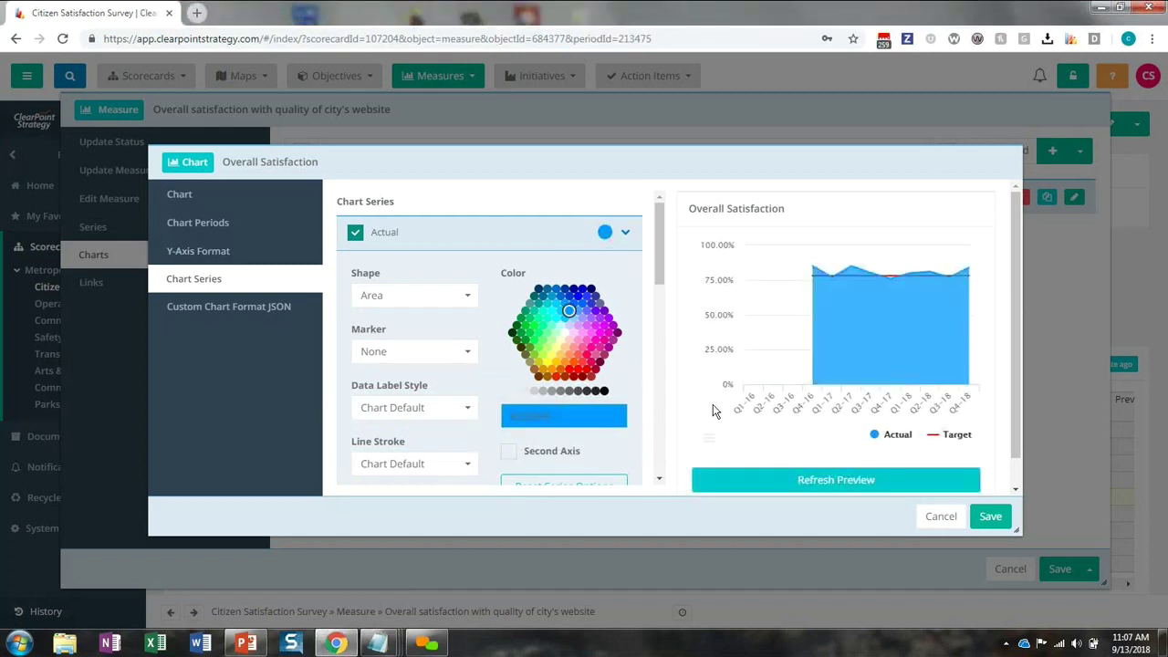
pyautogui.click(990, 516)
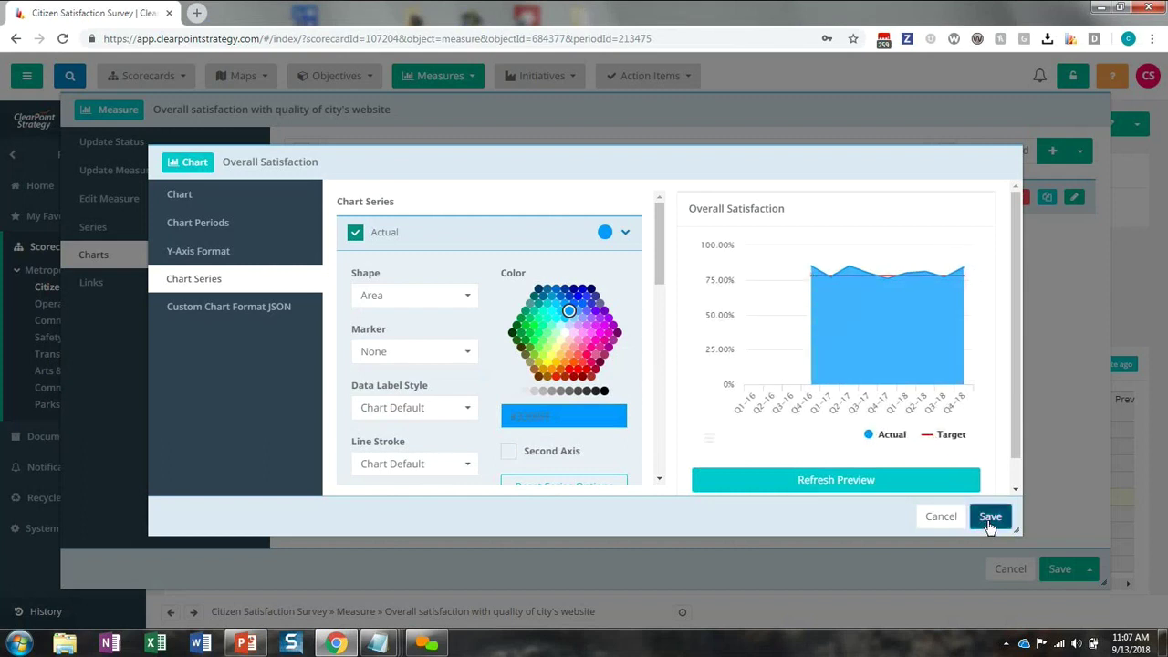
# - Add a second chart named Prior Year vs. Current Year with chart type #4 Stacked Bar, and save it to continue to its series
pyautogui.click(1049, 156)
pyautogui.click(402, 222)
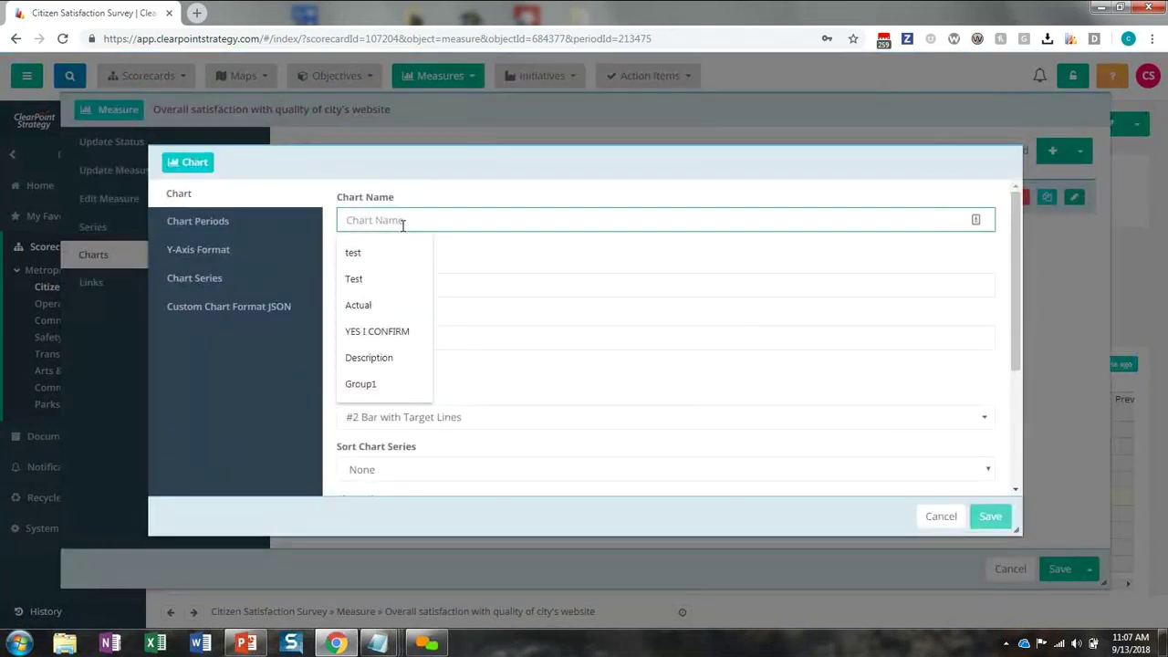
pyautogui.write('Prior')
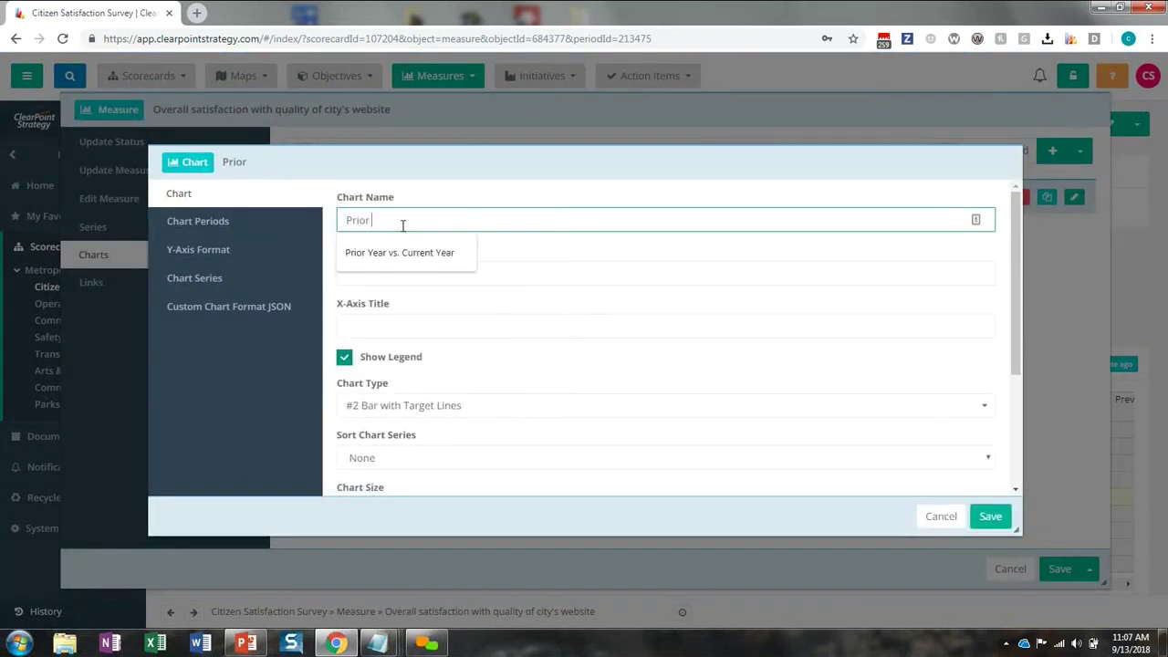
pyautogui.press('Down')
pyautogui.press('Return')
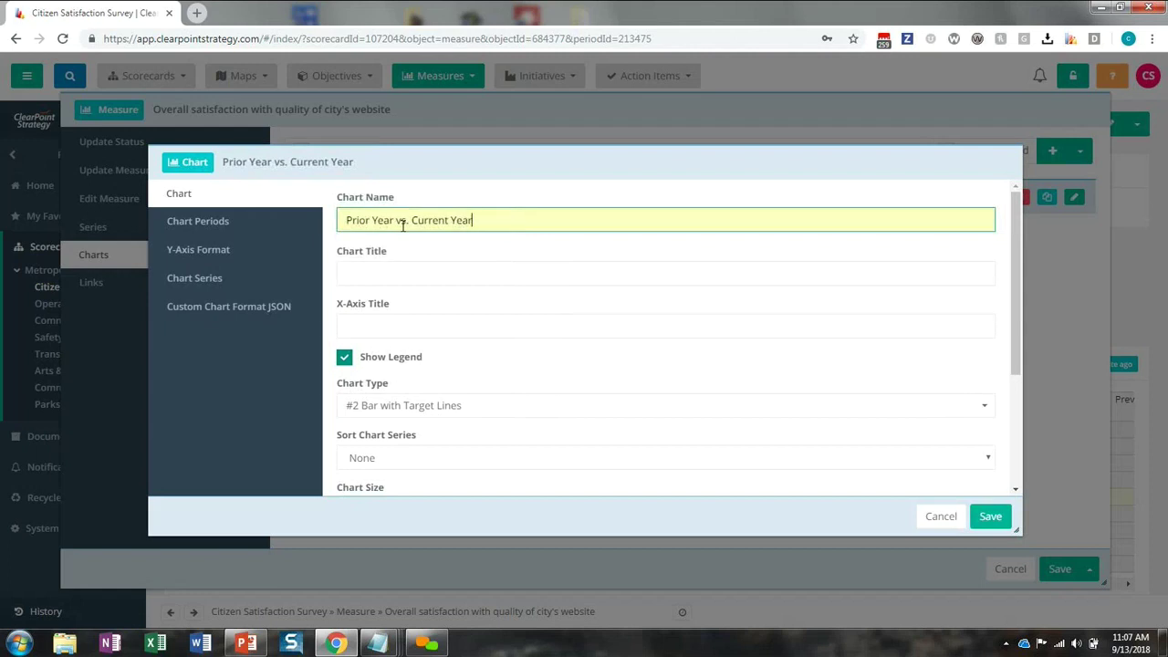
pyautogui.click(378, 406)
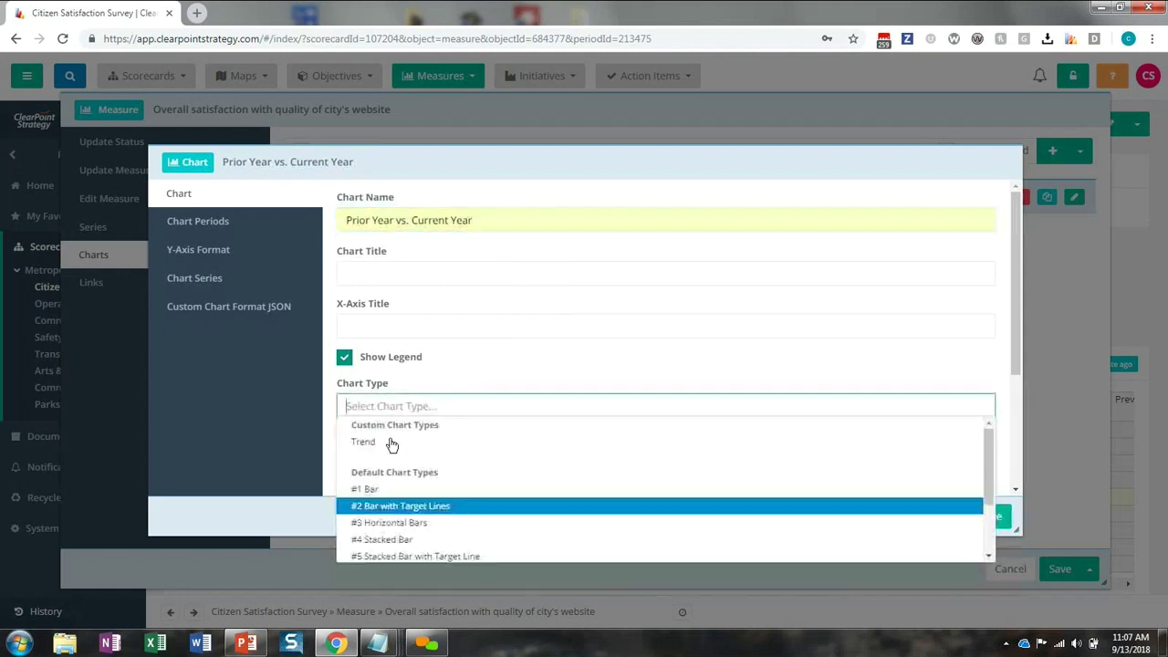
pyautogui.scroll(-2, 438, 520)
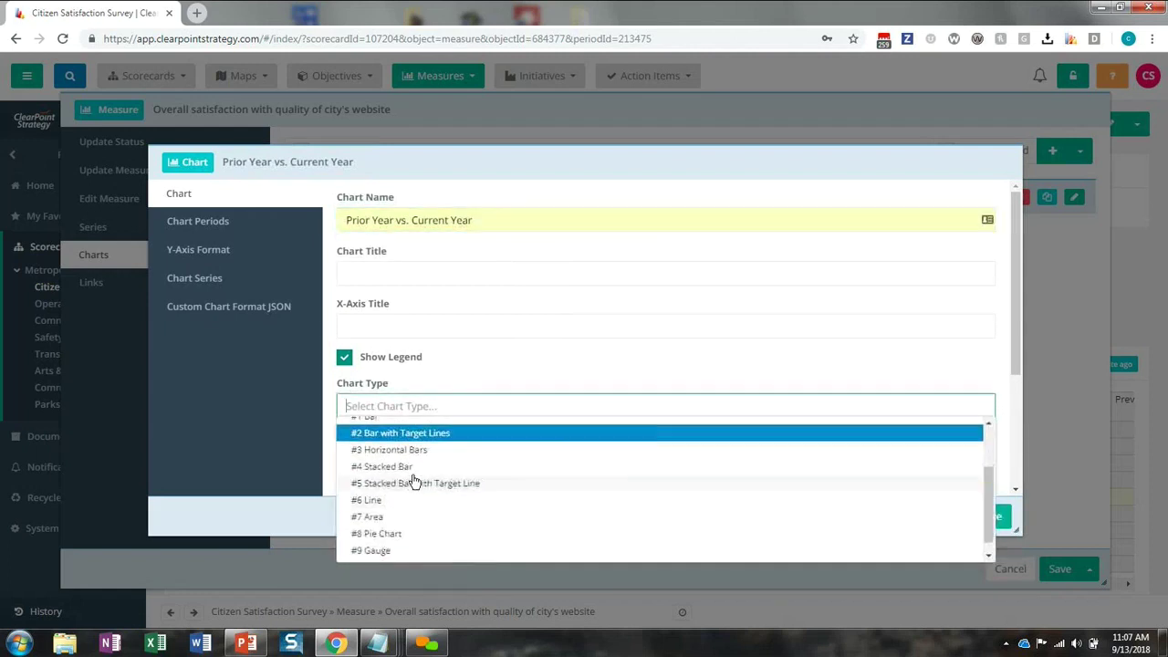
pyautogui.click(412, 471)
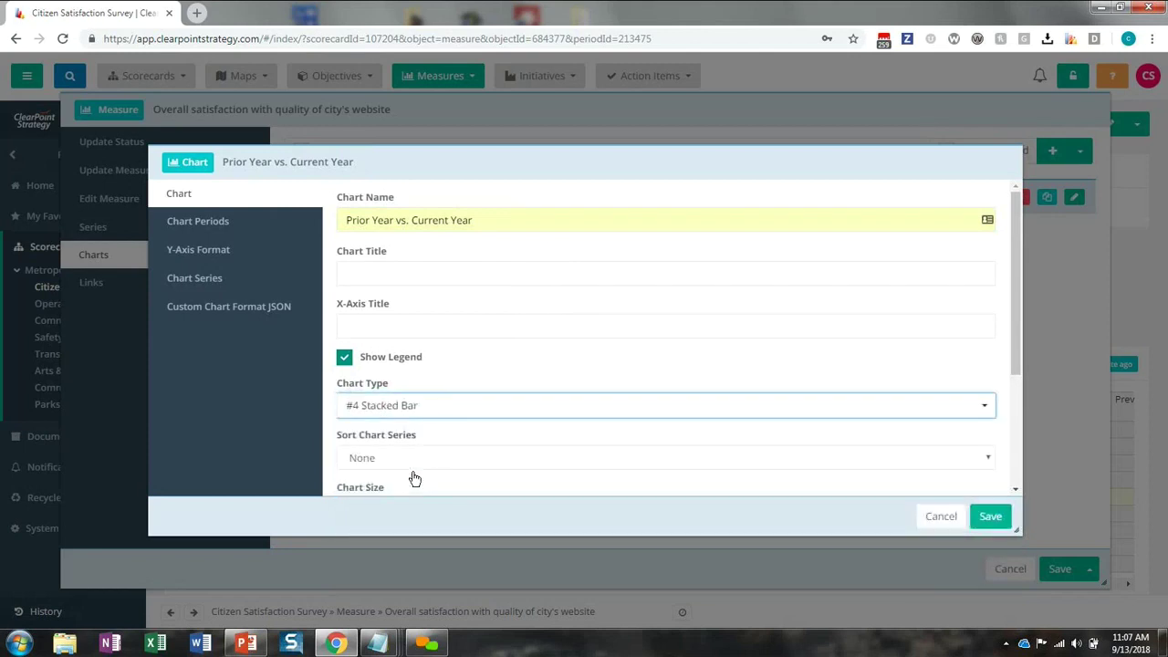
pyautogui.click(218, 278)
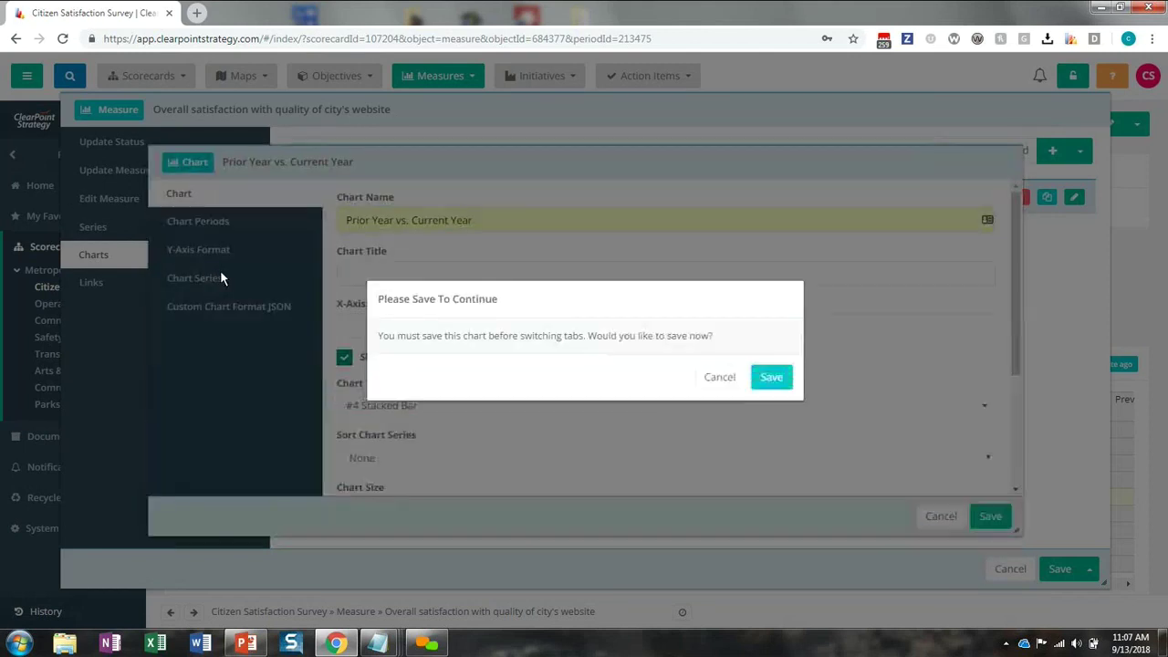
pyautogui.click(774, 377)
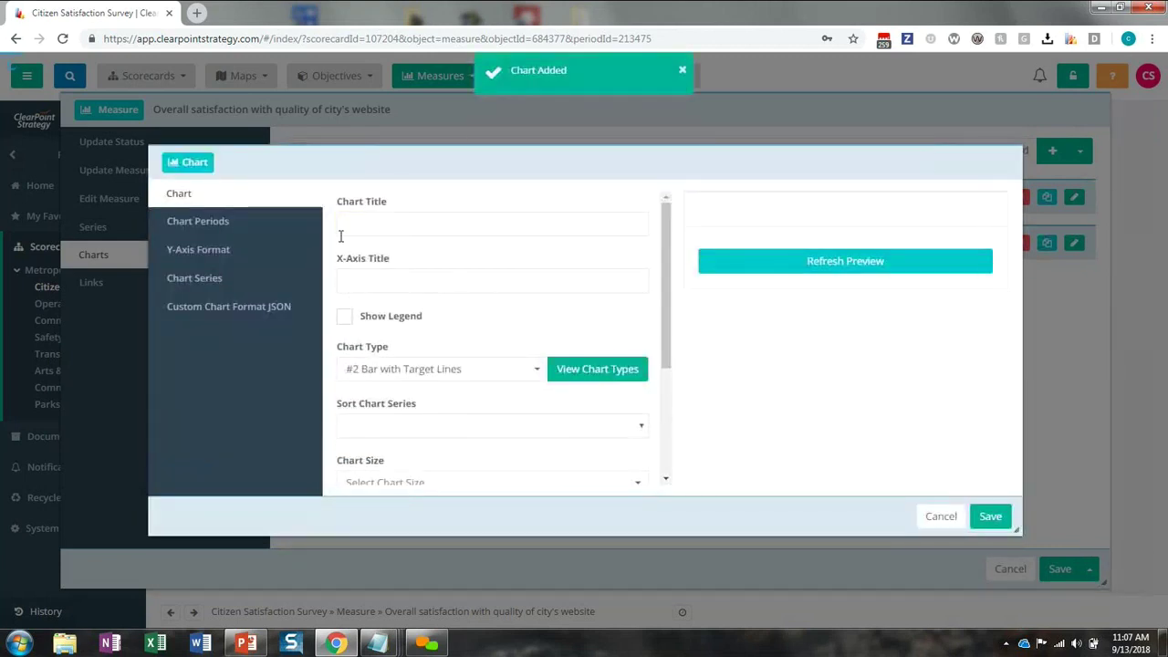
# - Include the VS, S, N, D and VD series in the Prior Year vs. Current Year chart and exclude Actual and Target
pyautogui.click(230, 279)
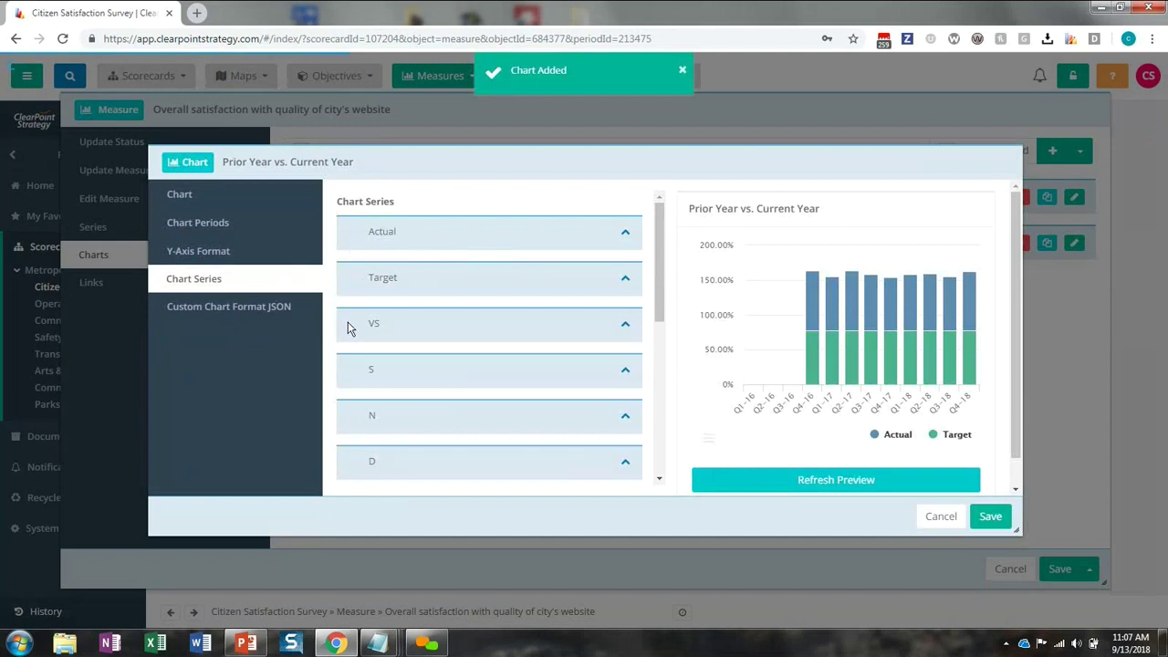
pyautogui.click(355, 233)
pyautogui.scroll(-1, 360, 357)
pyautogui.click(355, 296)
pyautogui.click(355, 345)
pyautogui.scroll(-1, 356, 359)
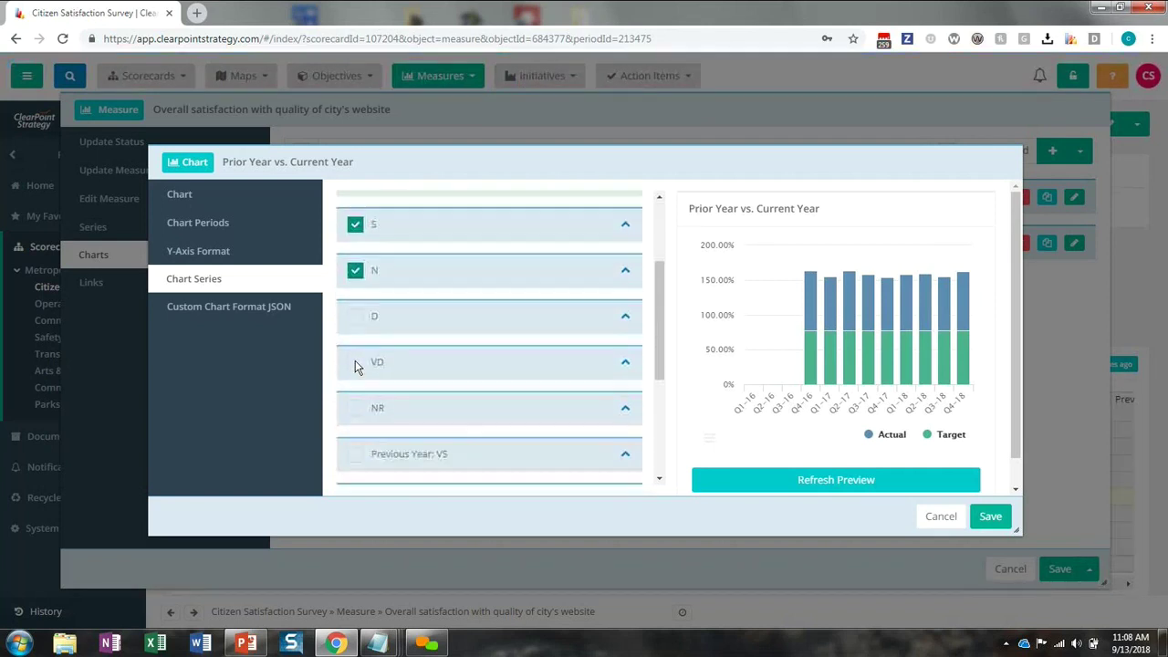
pyautogui.click(356, 363)
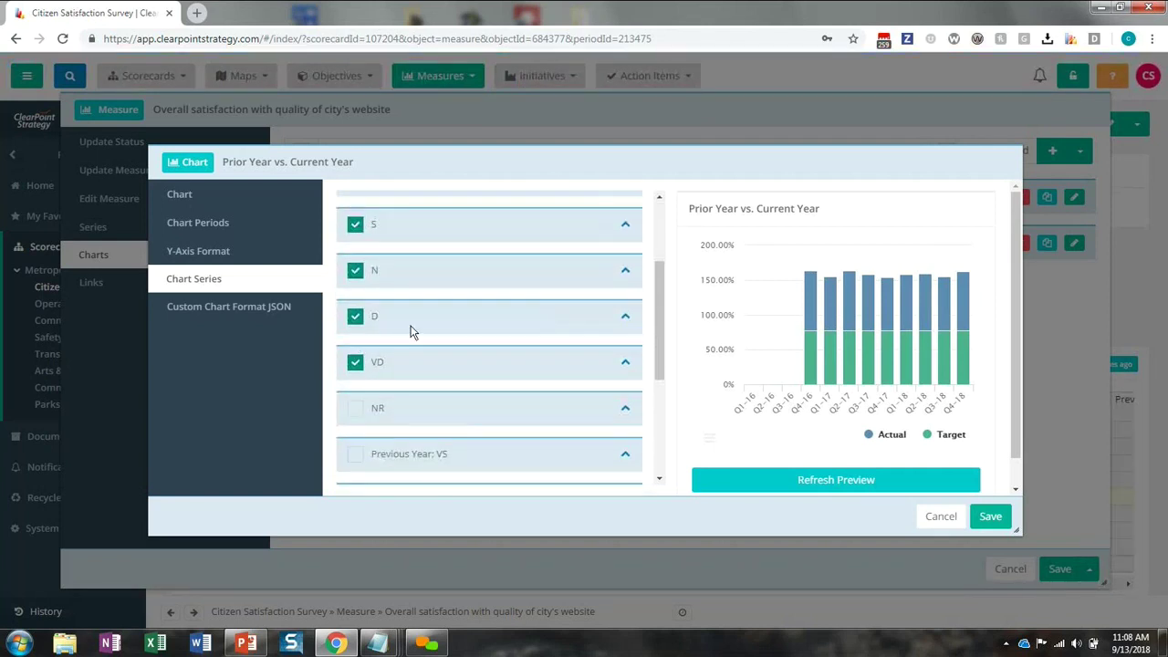
pyautogui.scroll(1, 623, 258)
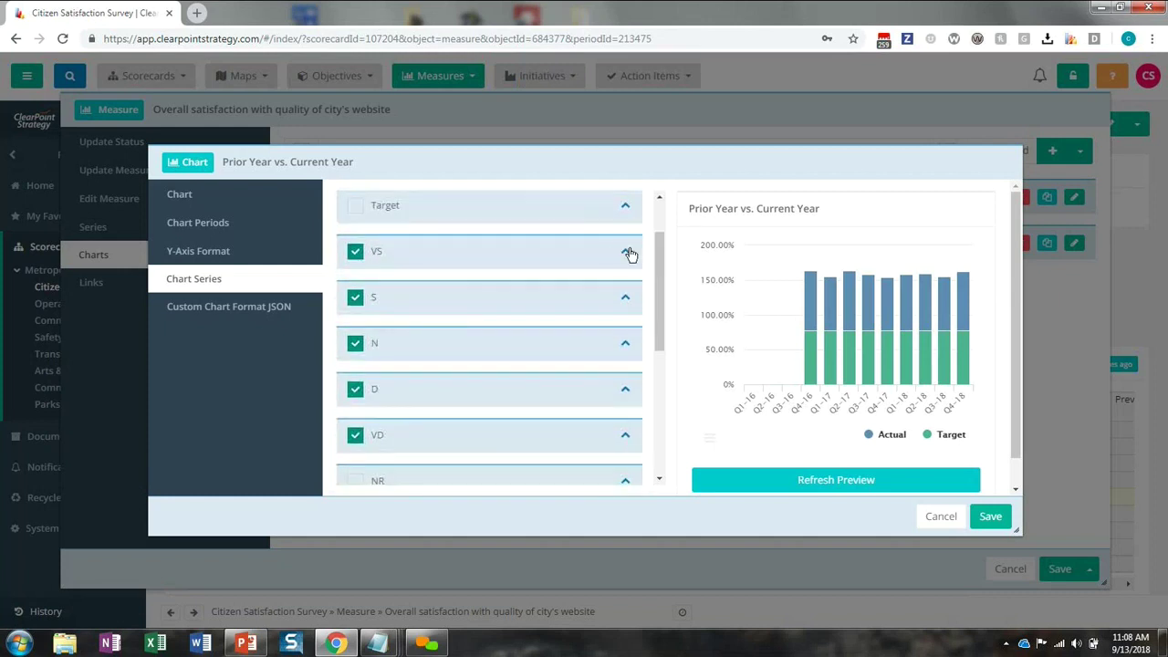
# - Color the VS series blue and the S series #1aebeb in the Prior Year vs. Current Year chart
pyautogui.click(625, 254)
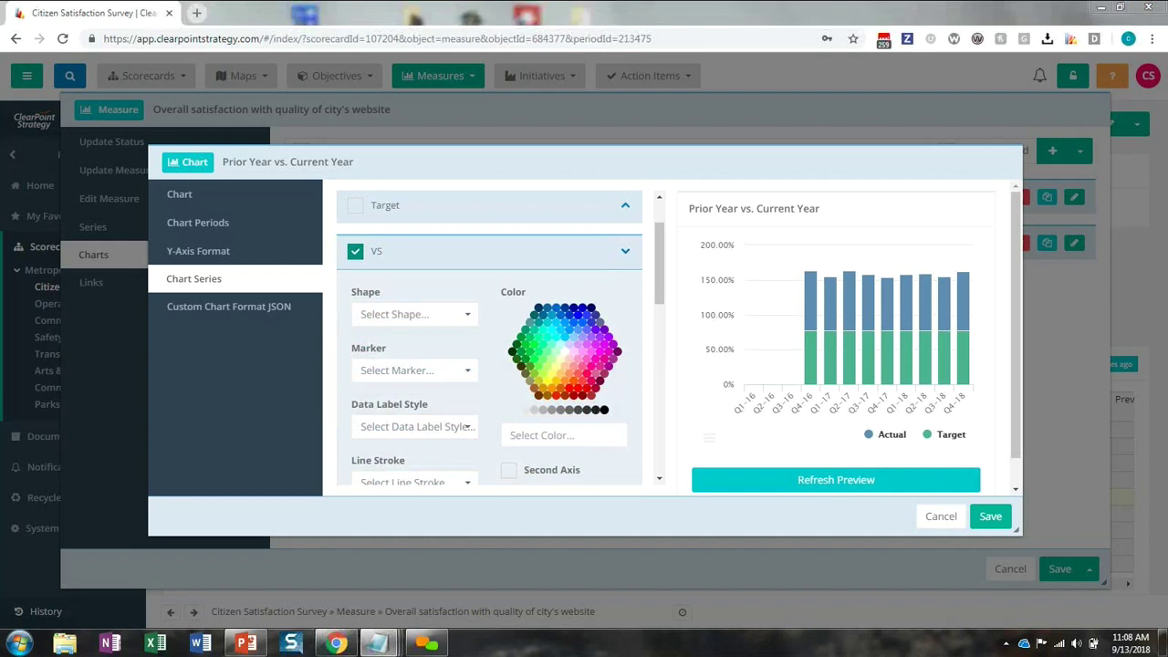
pyautogui.click(535, 434)
pyautogui.click(552, 314)
pyautogui.scroll(-2, 617, 372)
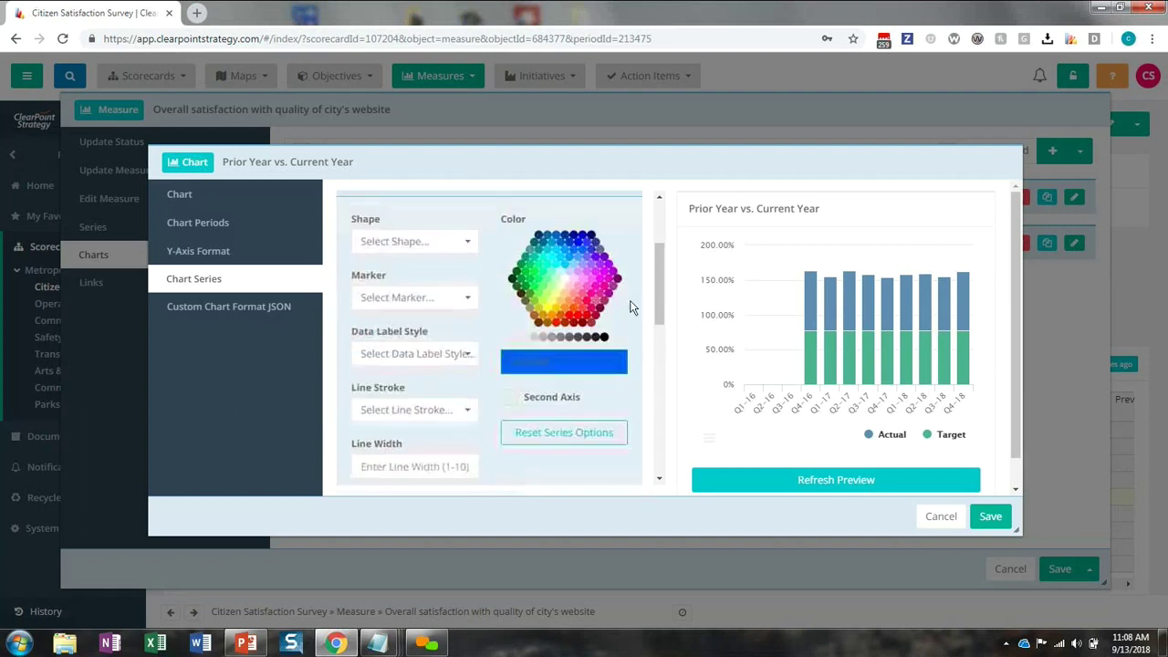
pyautogui.click(625, 387)
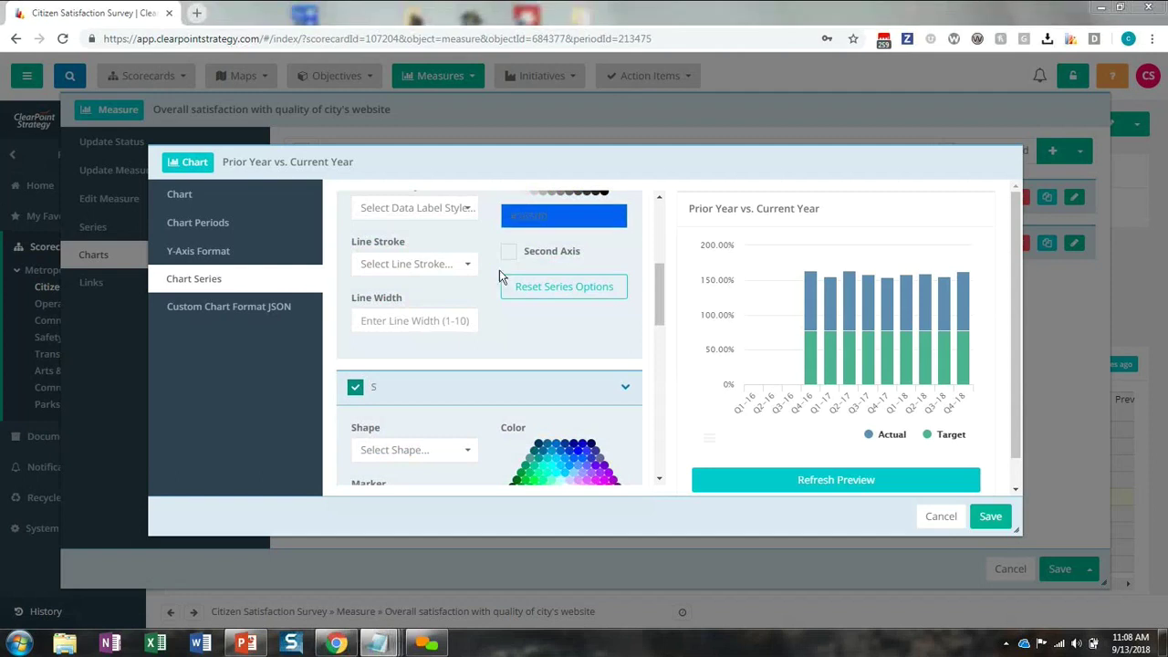
pyautogui.moveTo(661, 318); pyautogui.dragTo(650, 407)
pyautogui.click(597, 328)
pyautogui.write('#1aebeb')
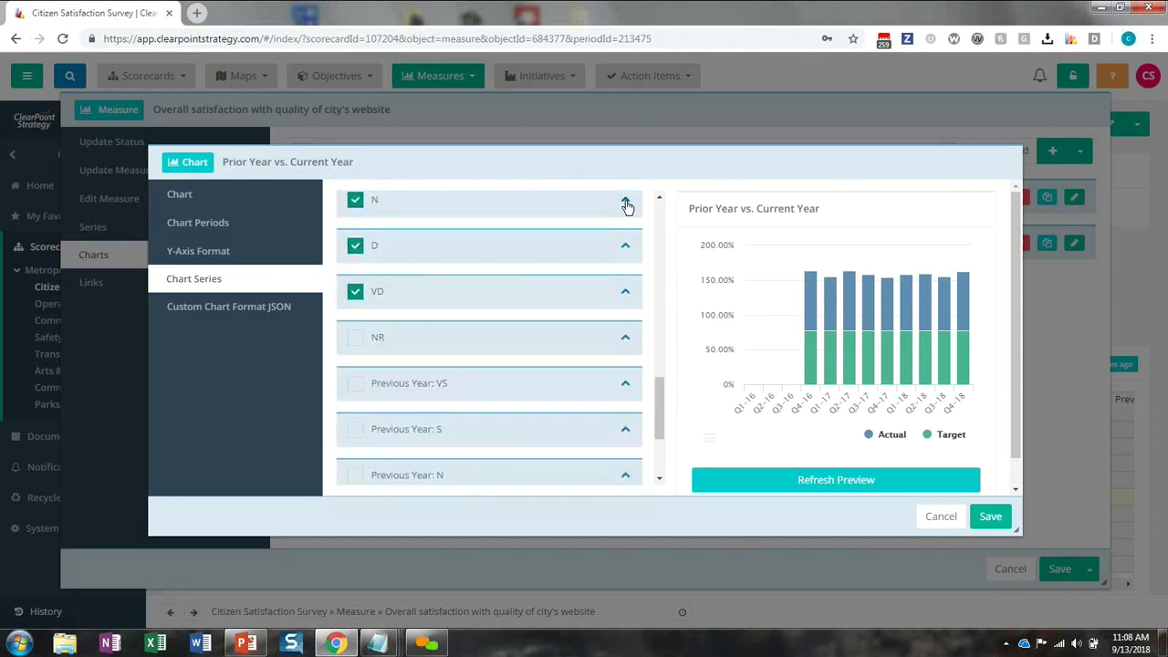
# - Set the color of the N series to #fff400 and of the D series to #f5c10a
pyautogui.click(625, 200)
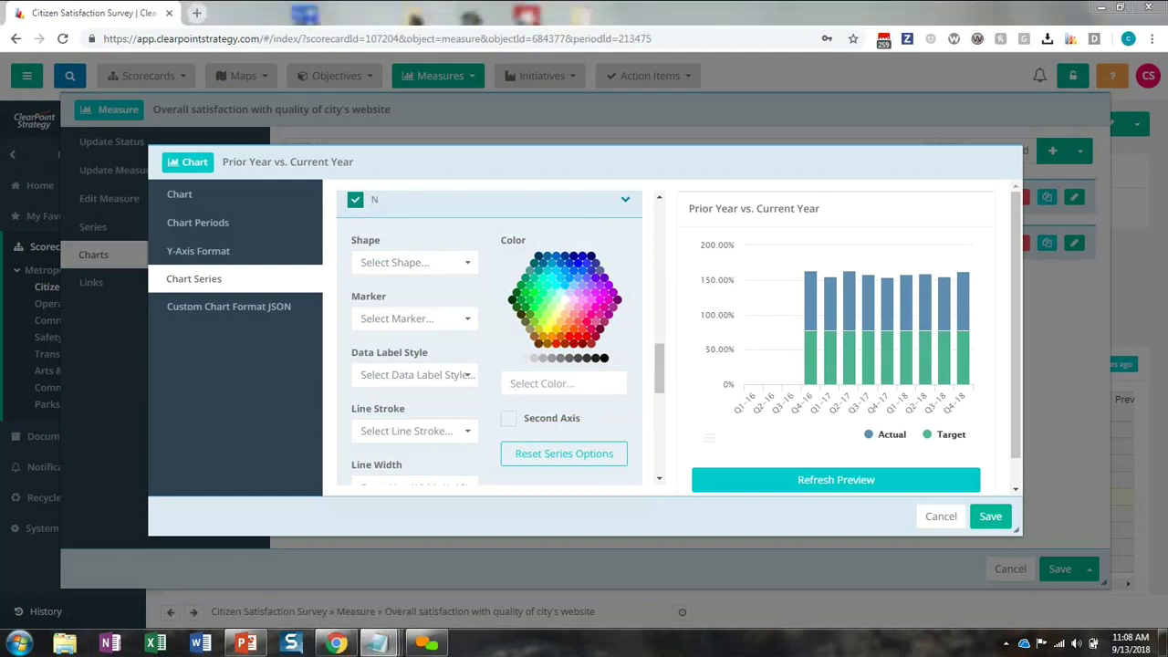
pyautogui.click(517, 377)
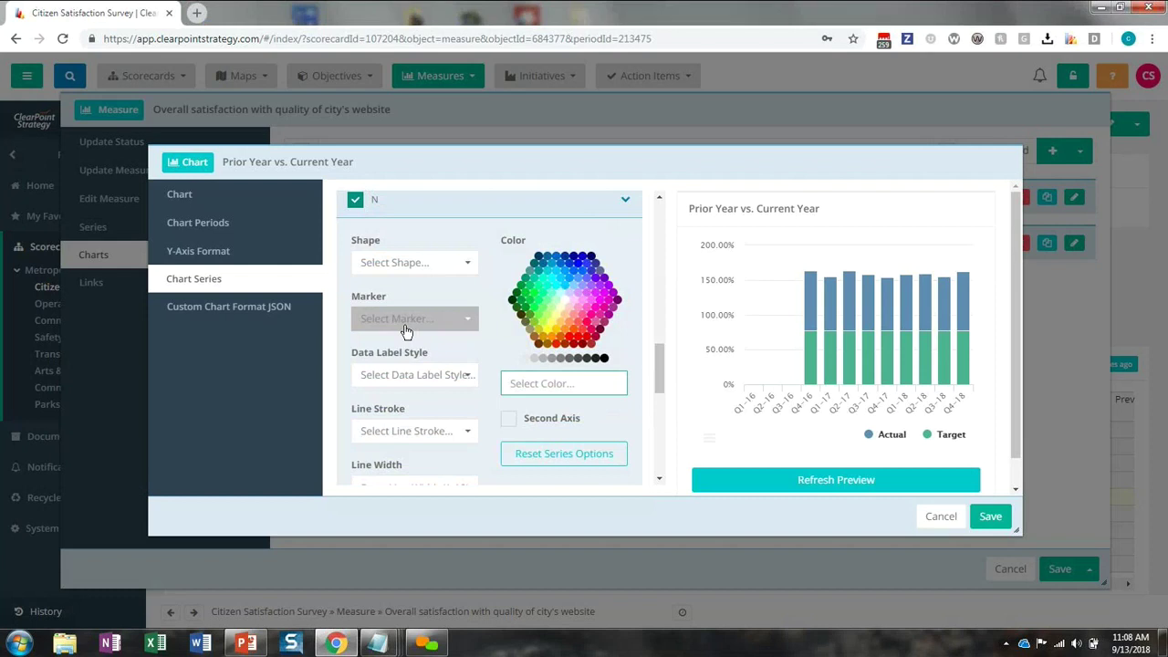
pyautogui.write('#fff400')
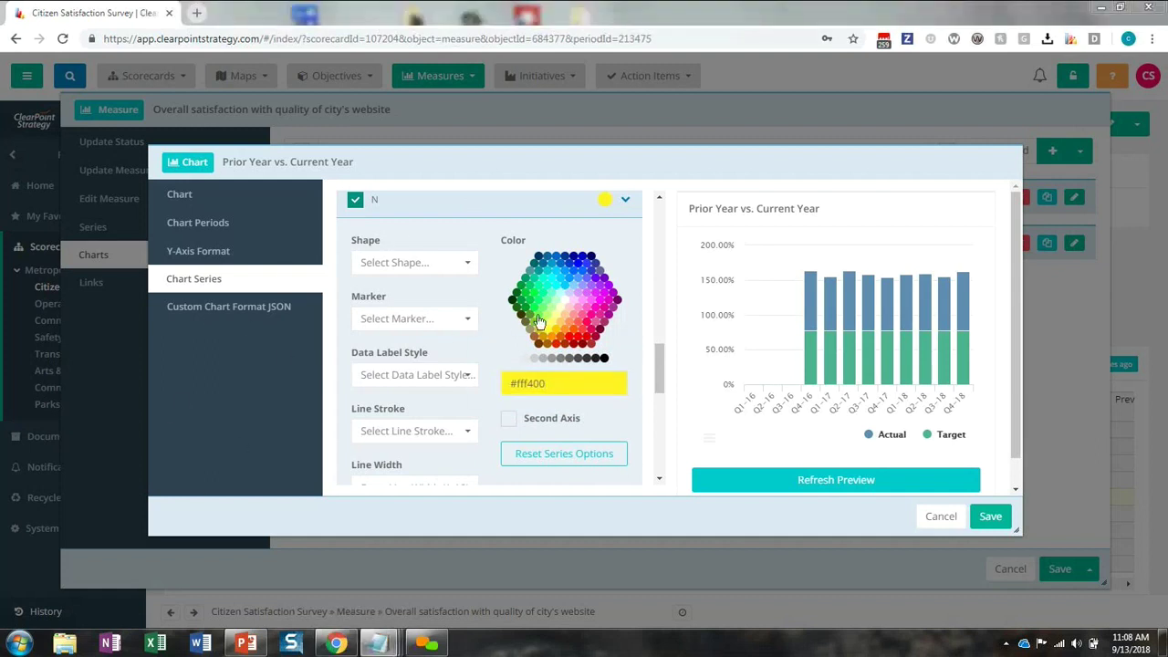
pyautogui.moveTo(658, 365); pyautogui.dragTo(659, 394)
pyautogui.click(626, 424)
pyautogui.click(592, 357)
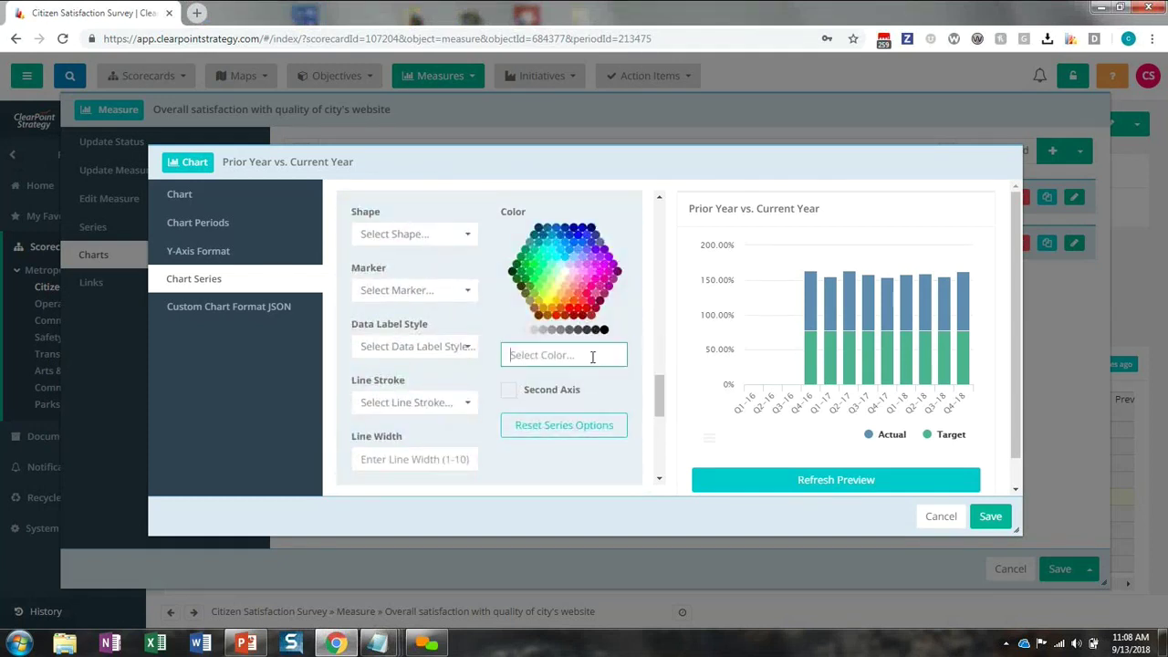
pyautogui.write('#f5c10a')
pyautogui.moveTo(661, 389); pyautogui.dragTo(656, 412)
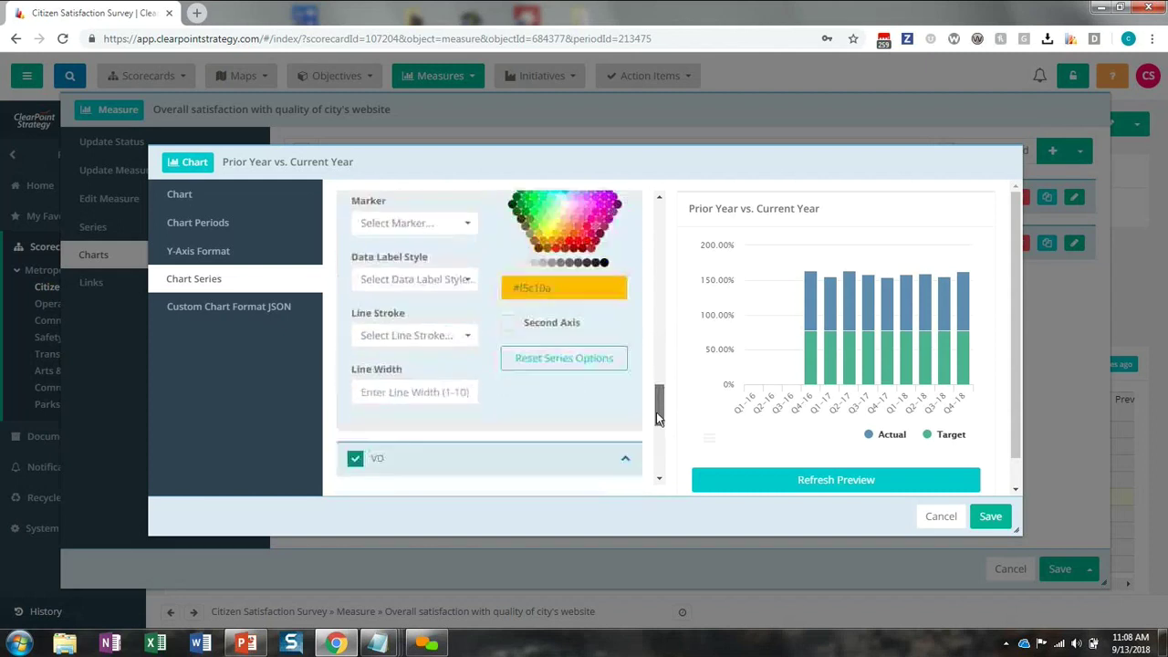
# - Color the VD series red, refresh the chart preview and save the Prior Year vs. Current Year chart
pyautogui.scroll(-1, 656, 412)
pyautogui.click(625, 421)
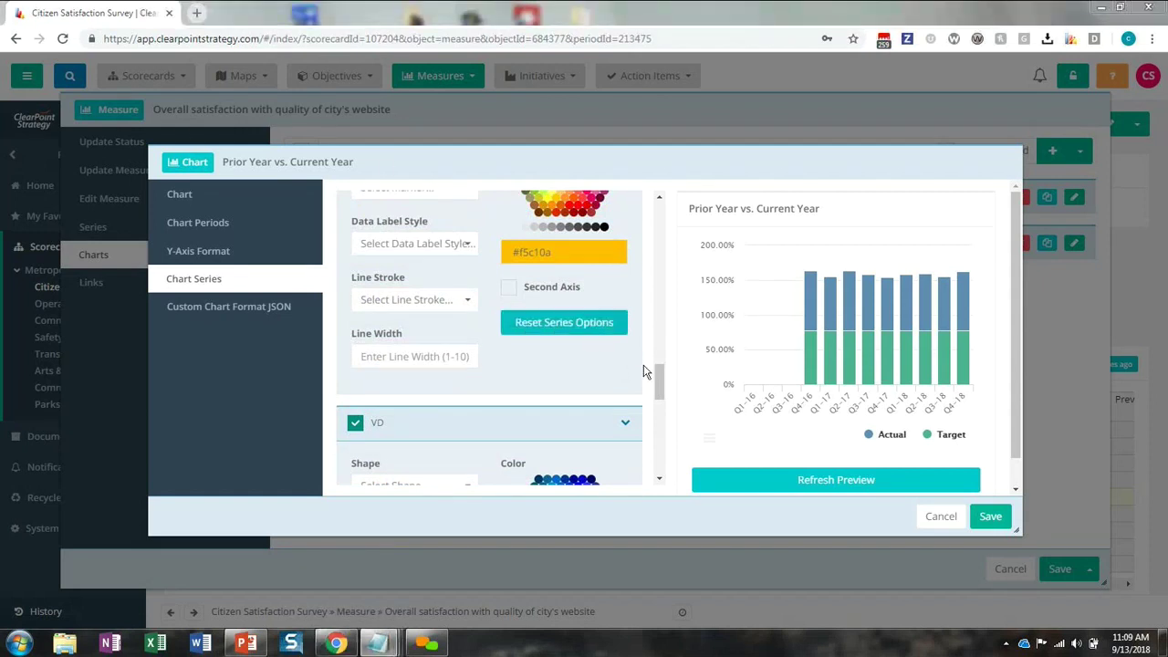
pyautogui.scroll(-1, 664, 393)
pyautogui.click(592, 373)
pyautogui.hotkey('ctrl', 'v')
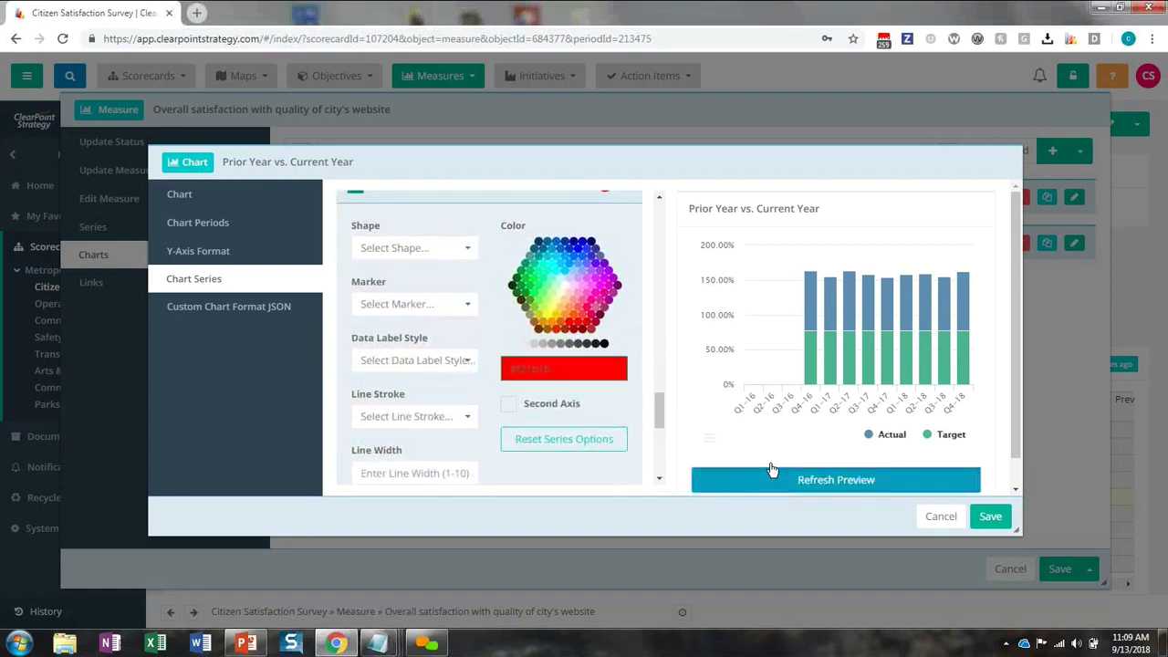
pyautogui.click(771, 476)
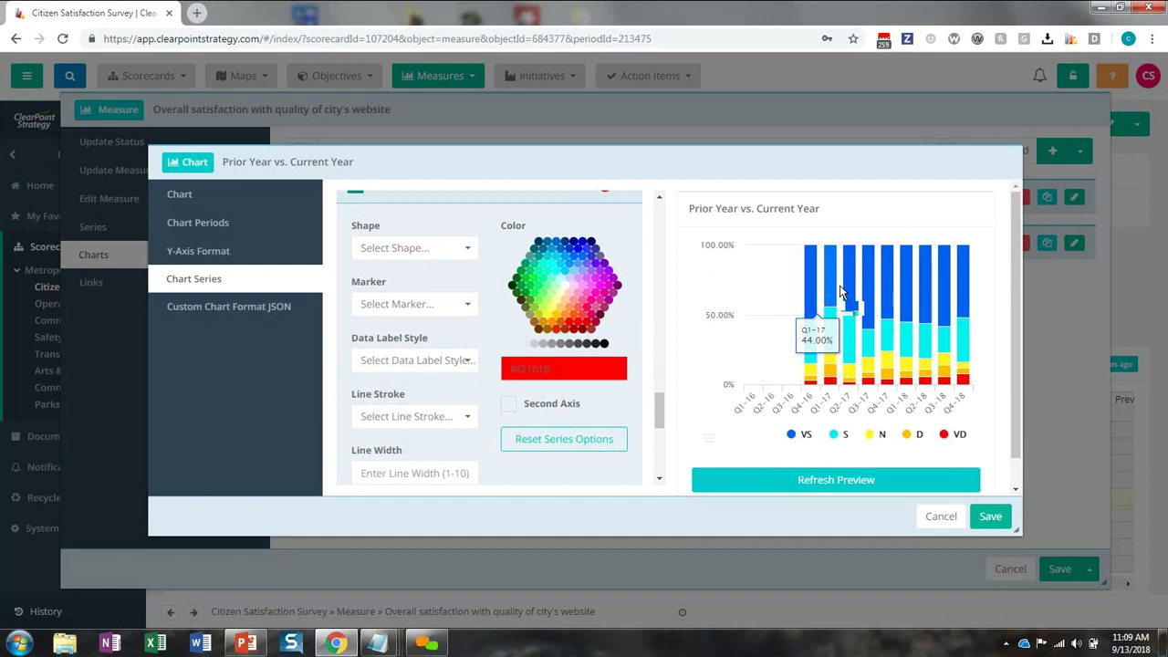
pyautogui.click(991, 515)
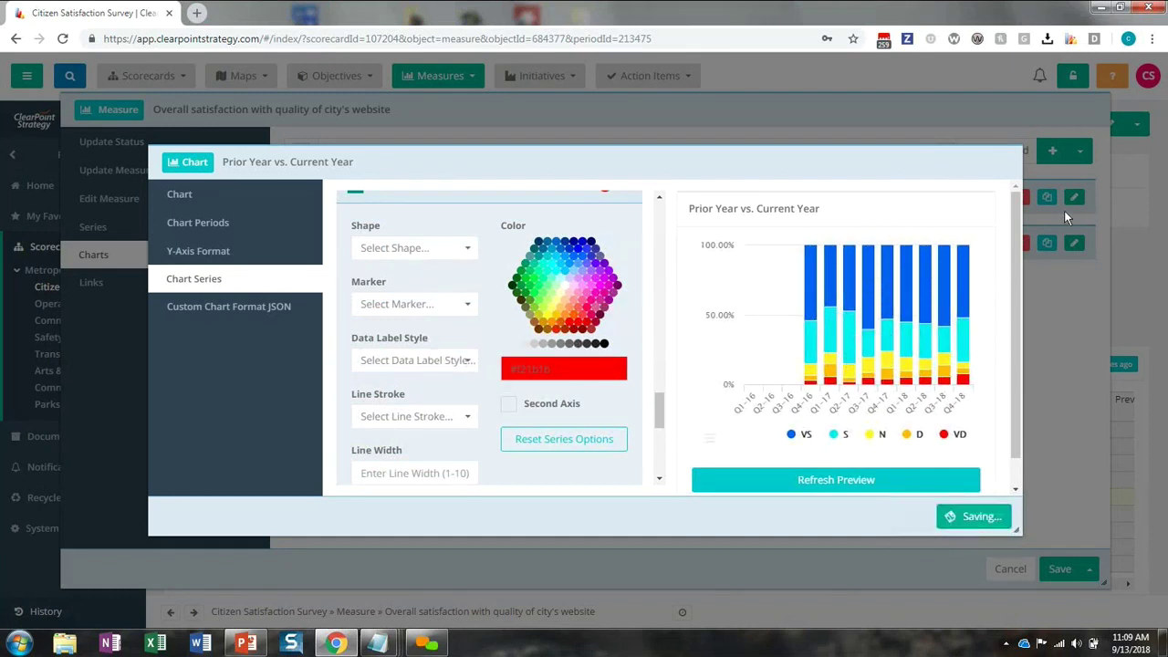
# - Add a third chart named Satisfaction Breakout Trend and save it to continue to its chart periods
pyautogui.click(1055, 158)
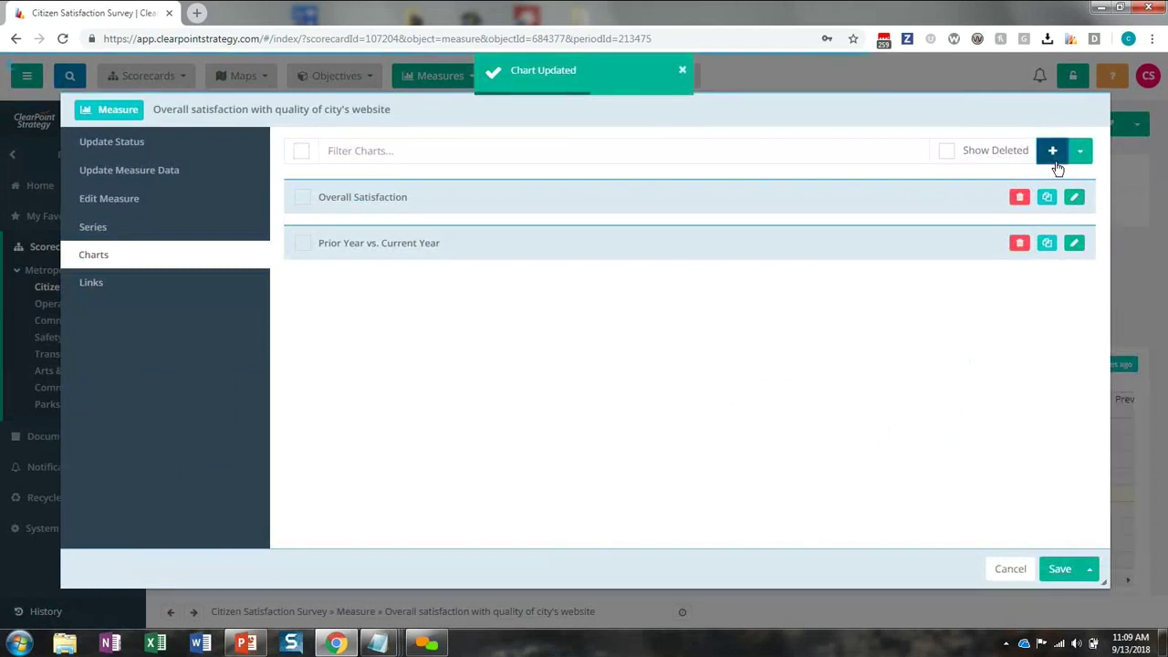
pyautogui.click(448, 221)
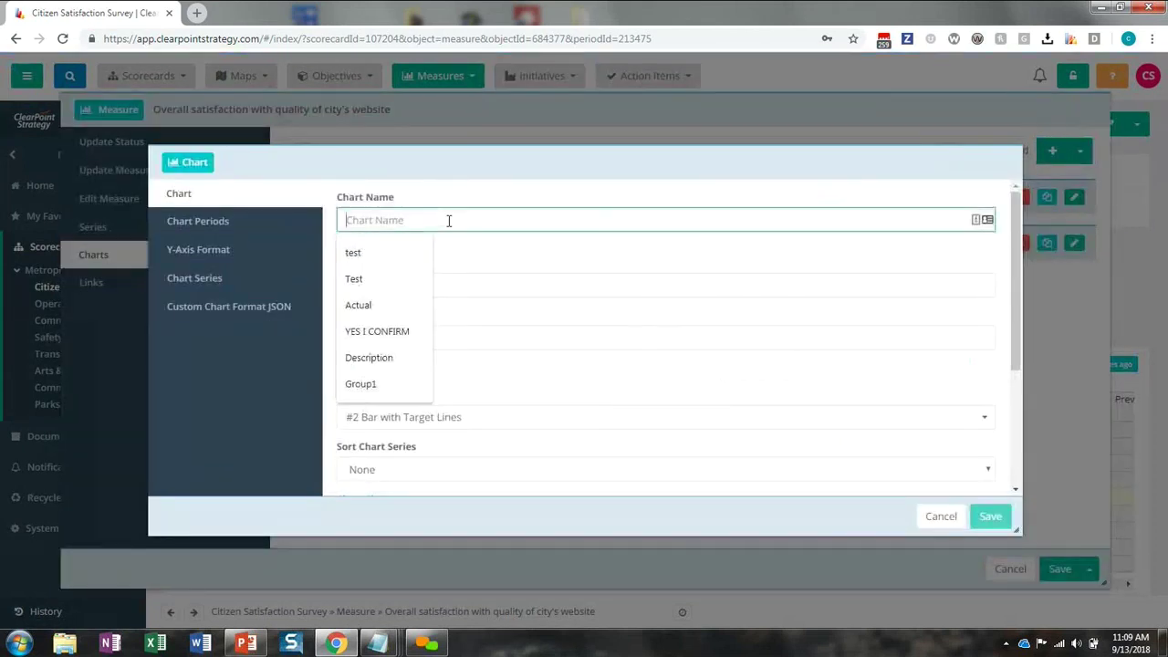
pyautogui.write('Satisfa')
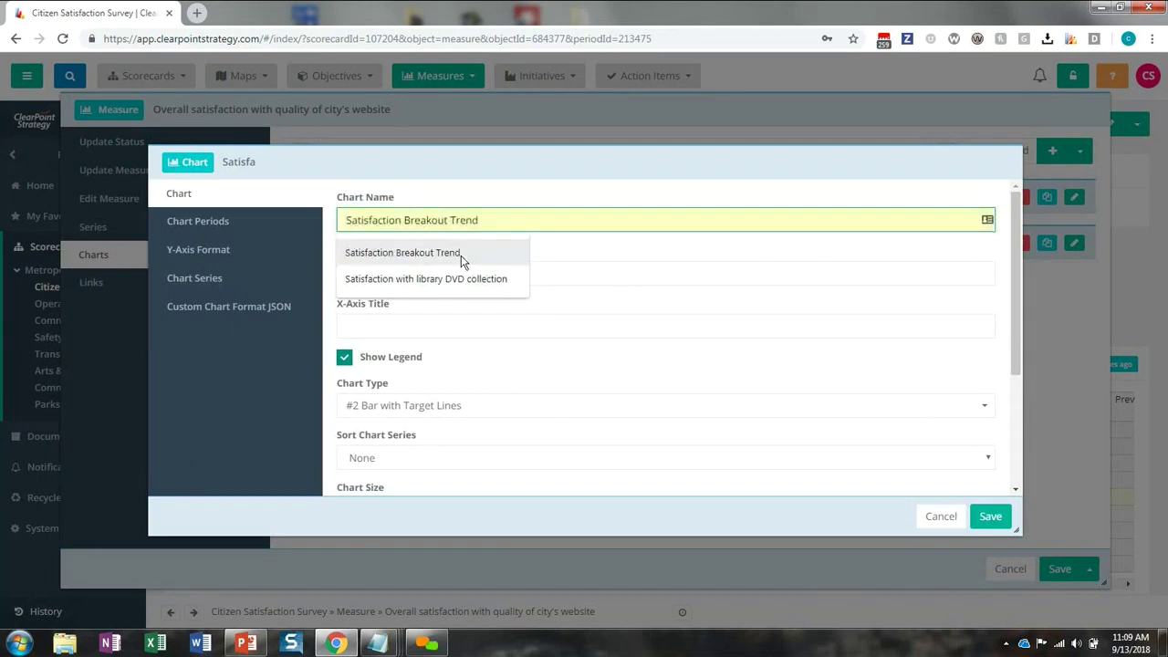
pyautogui.click(459, 247)
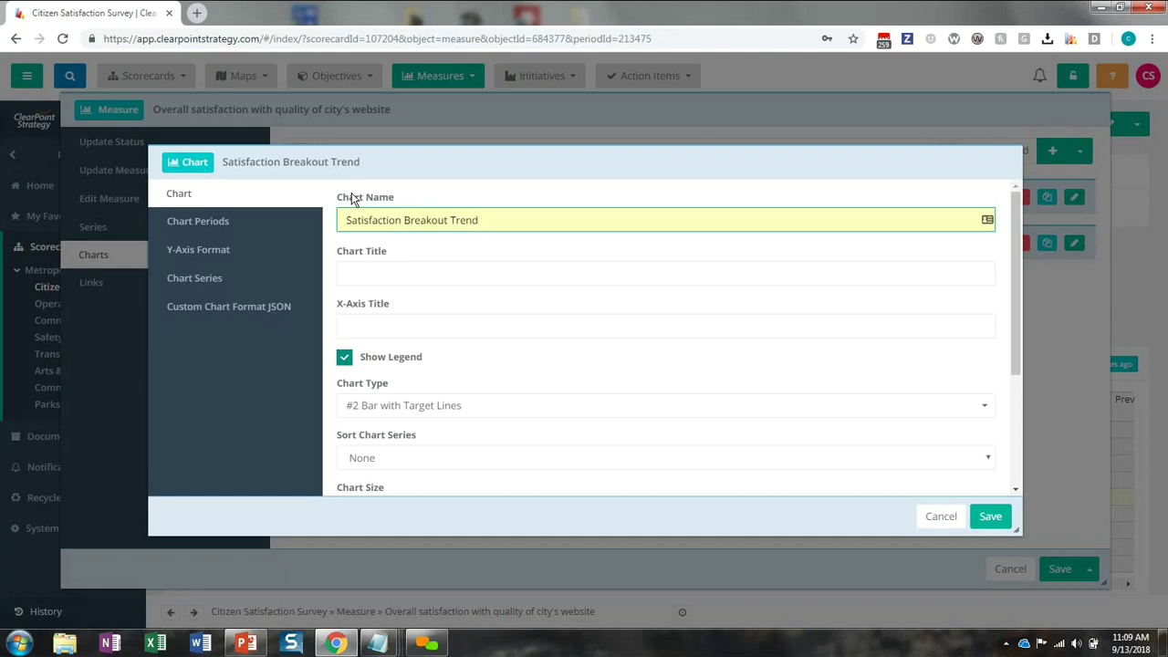
pyautogui.click(217, 220)
pyautogui.click(763, 376)
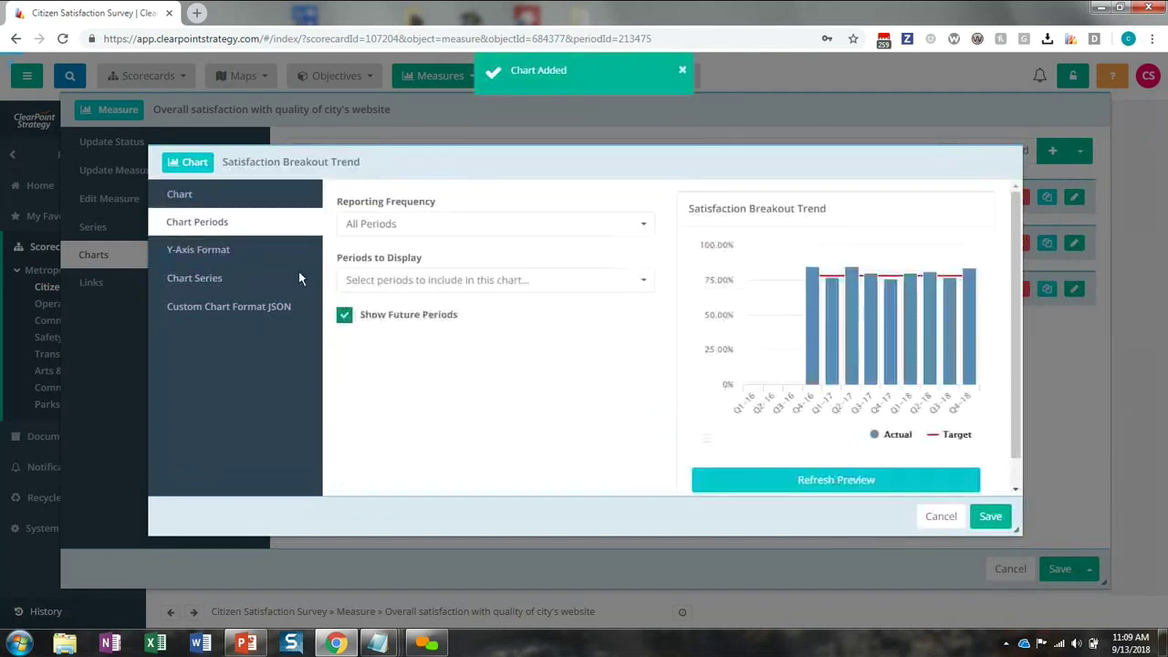
# - Set the Satisfaction Breakout Trend chart to display the Current Period with the reporting frequency All Periods
pyautogui.click(427, 228)
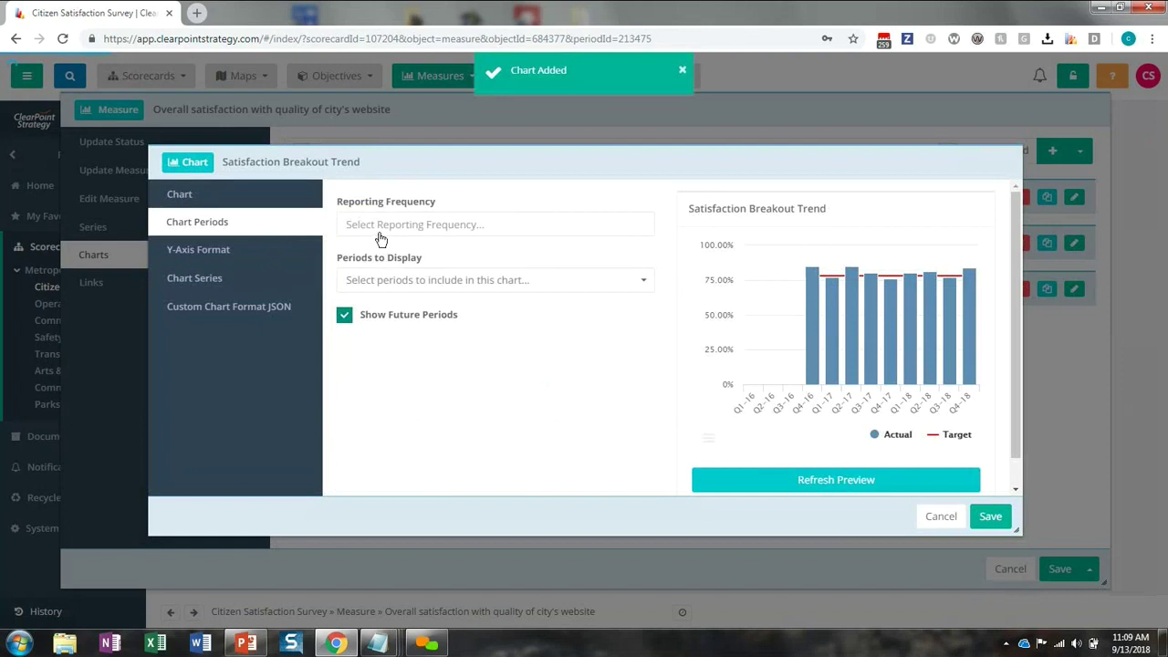
pyautogui.click(408, 278)
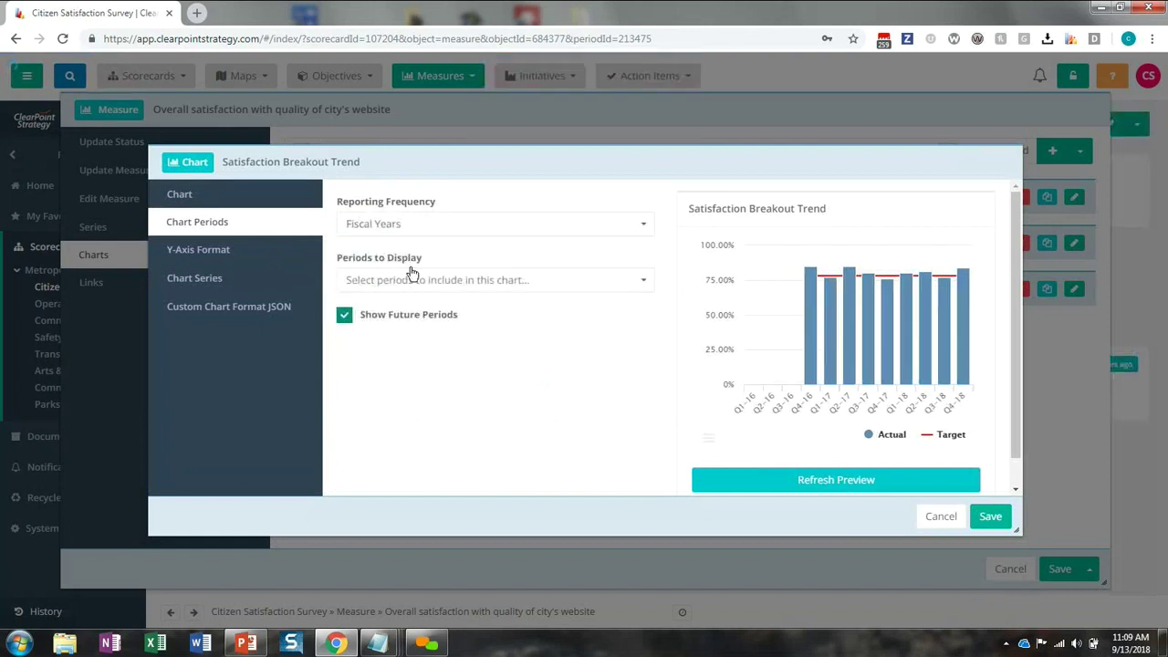
pyautogui.click(400, 263)
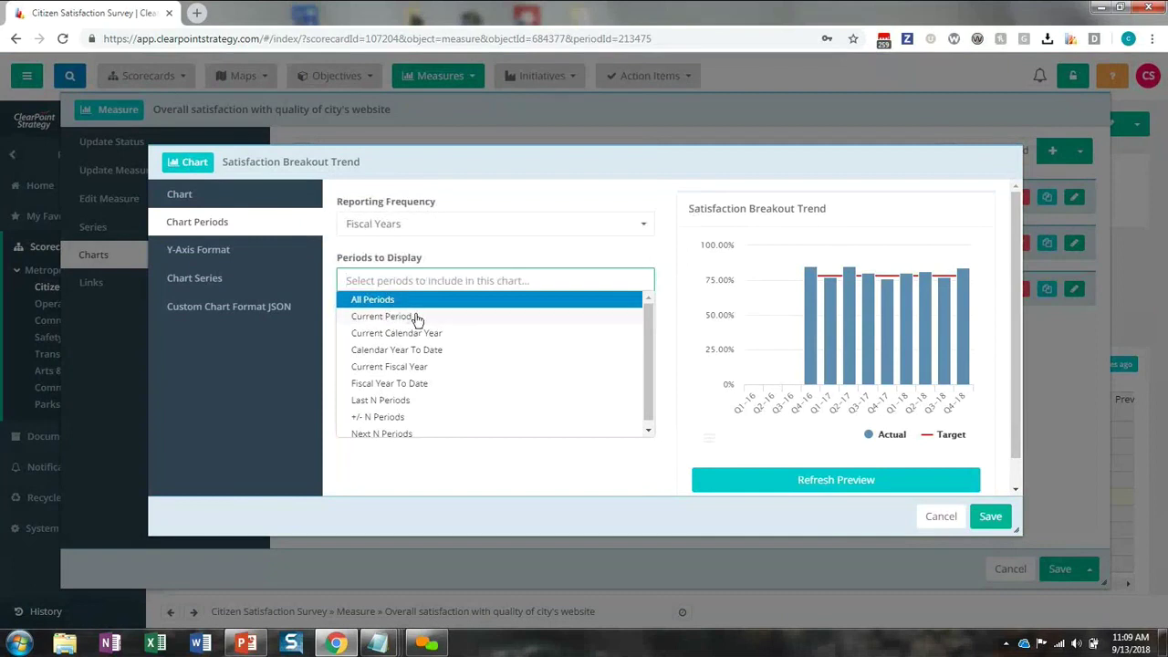
pyautogui.click(429, 226)
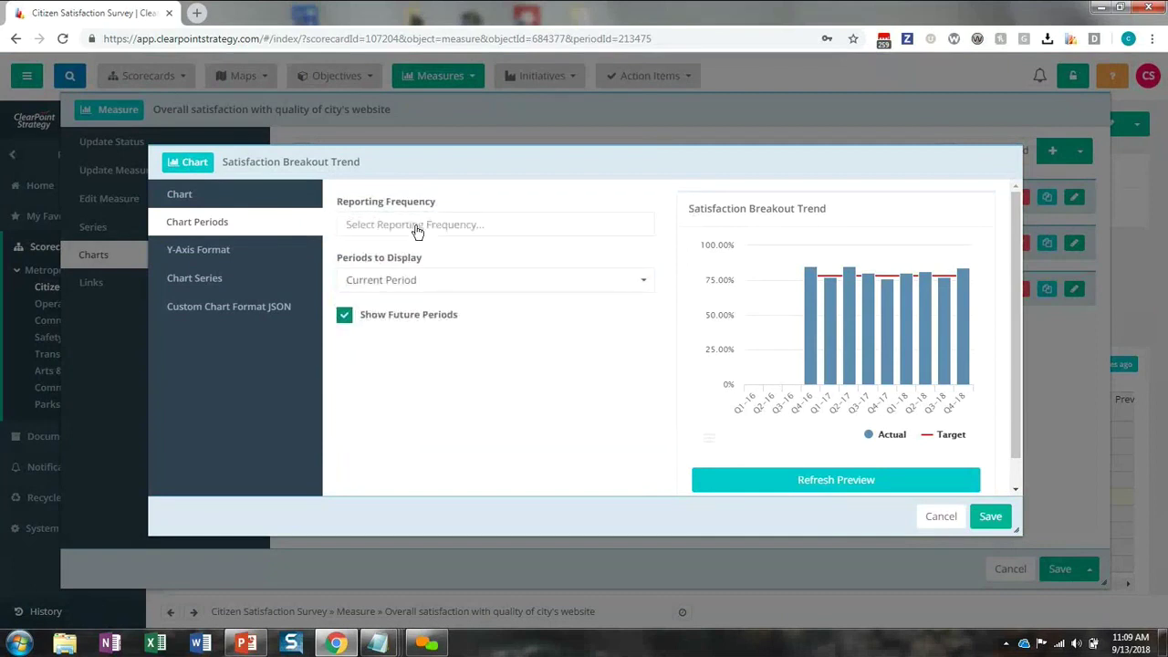
pyautogui.click(393, 244)
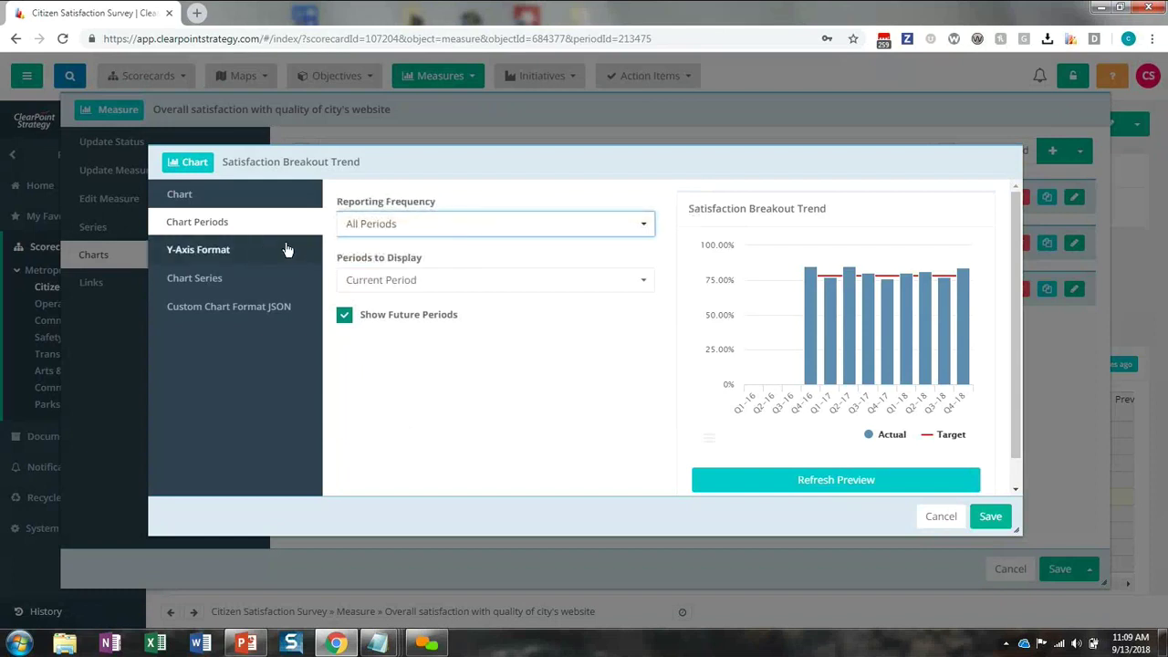
# - Include the VS, S, N, D and VD series in the Satisfaction Breakout Trend chart and exclude Actual and Target
pyautogui.click(231, 282)
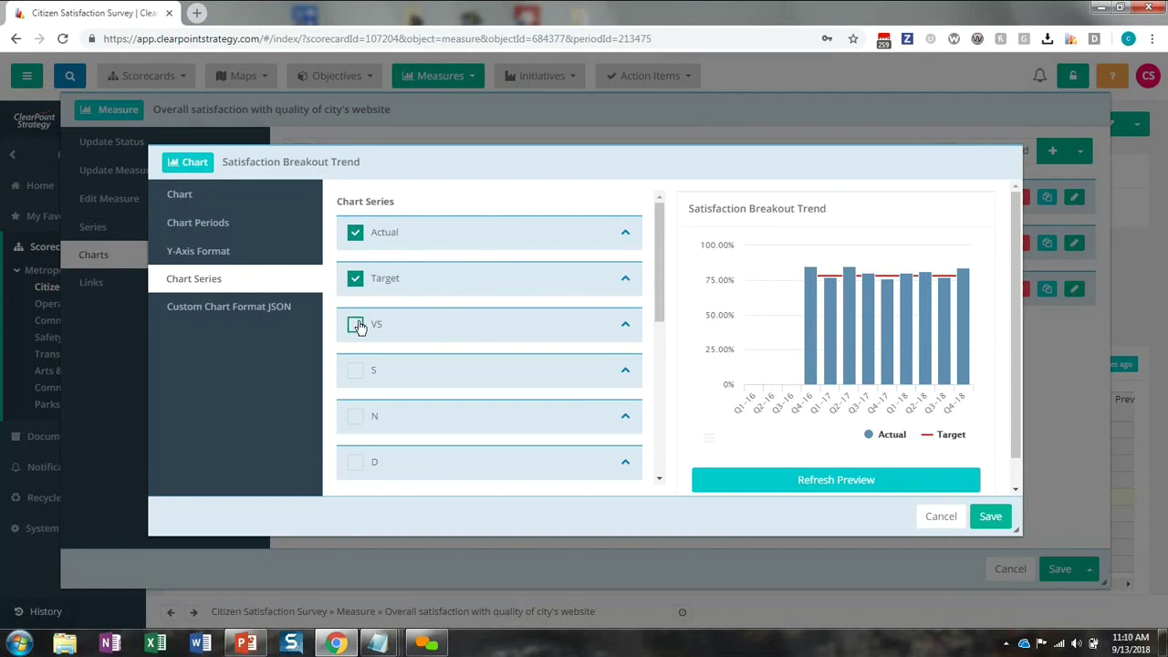
pyautogui.click(355, 370)
pyautogui.scroll(-1, 355, 367)
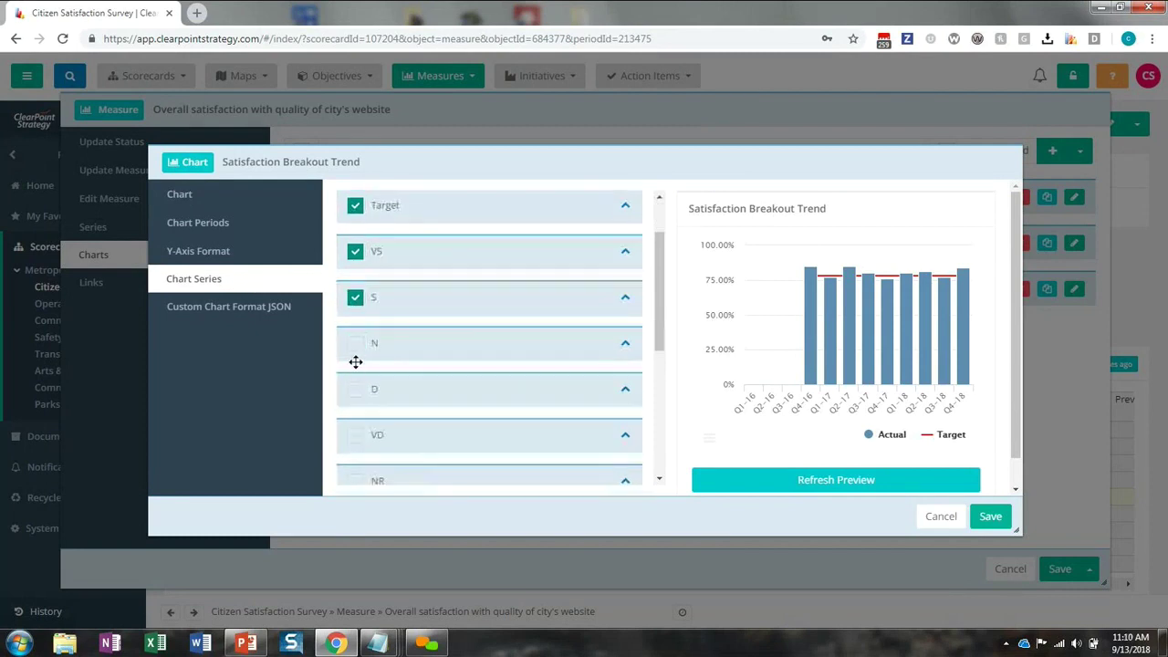
pyautogui.click(357, 354)
pyautogui.click(355, 388)
pyautogui.click(355, 435)
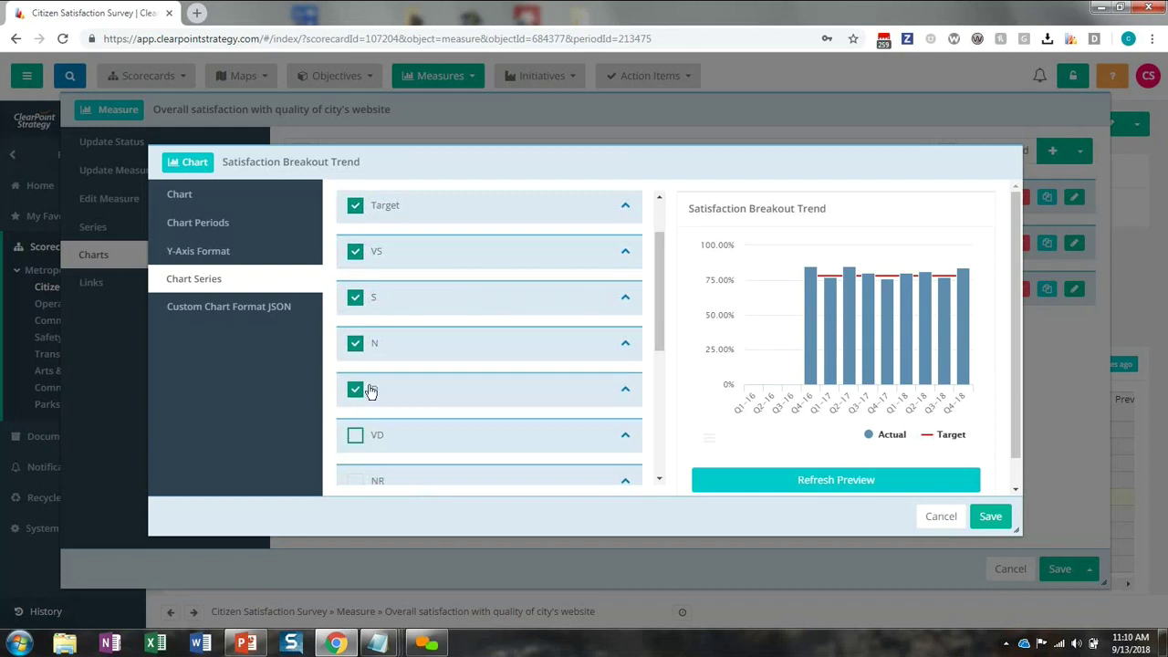
pyautogui.scroll(1, 380, 281)
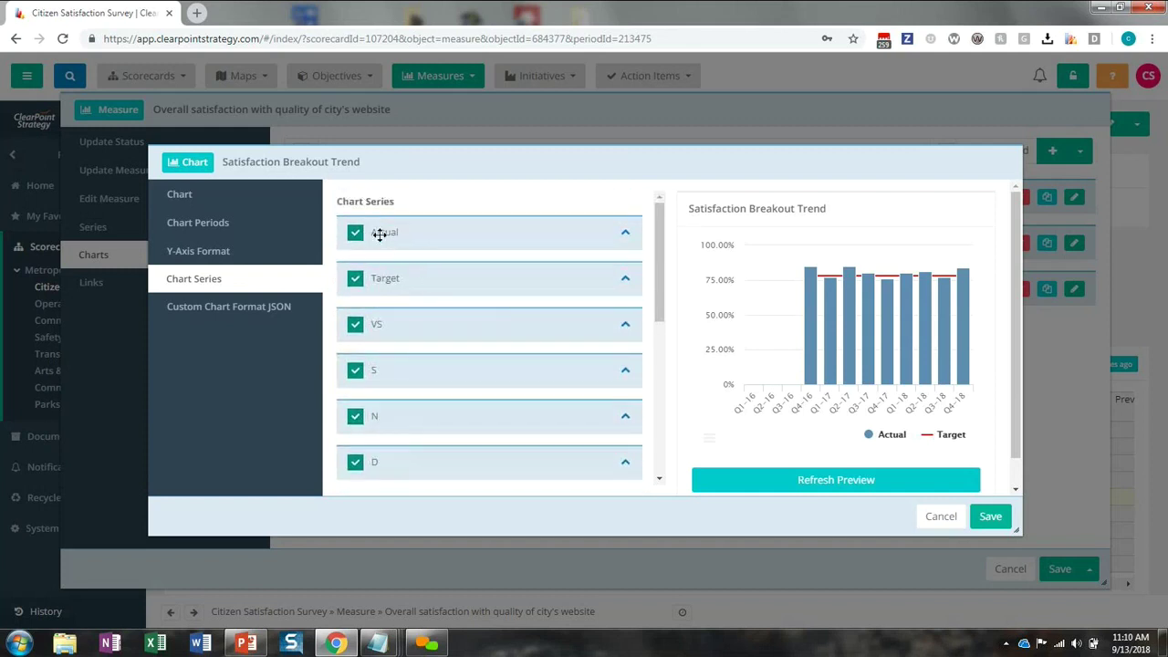
pyautogui.click(358, 234)
pyautogui.click(355, 279)
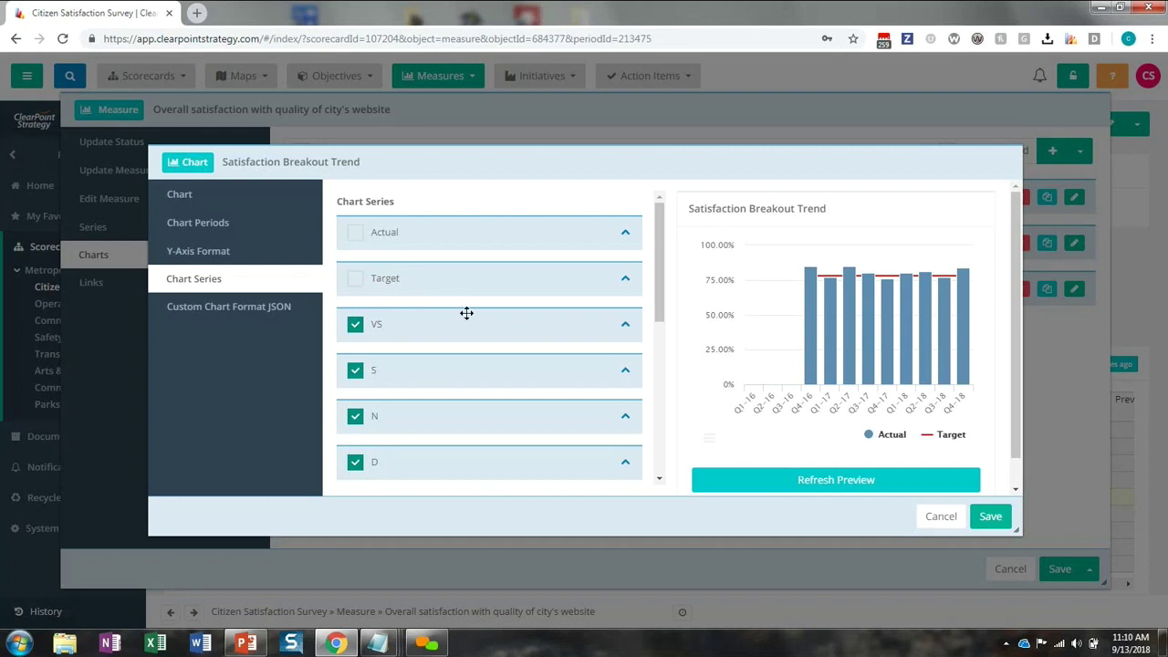
# - Include the Previous Year series for VS, S, N, D and VD in the Satisfaction Breakout Trend chart
pyautogui.scroll(-1, 468, 319)
pyautogui.scroll(-3, 468, 316)
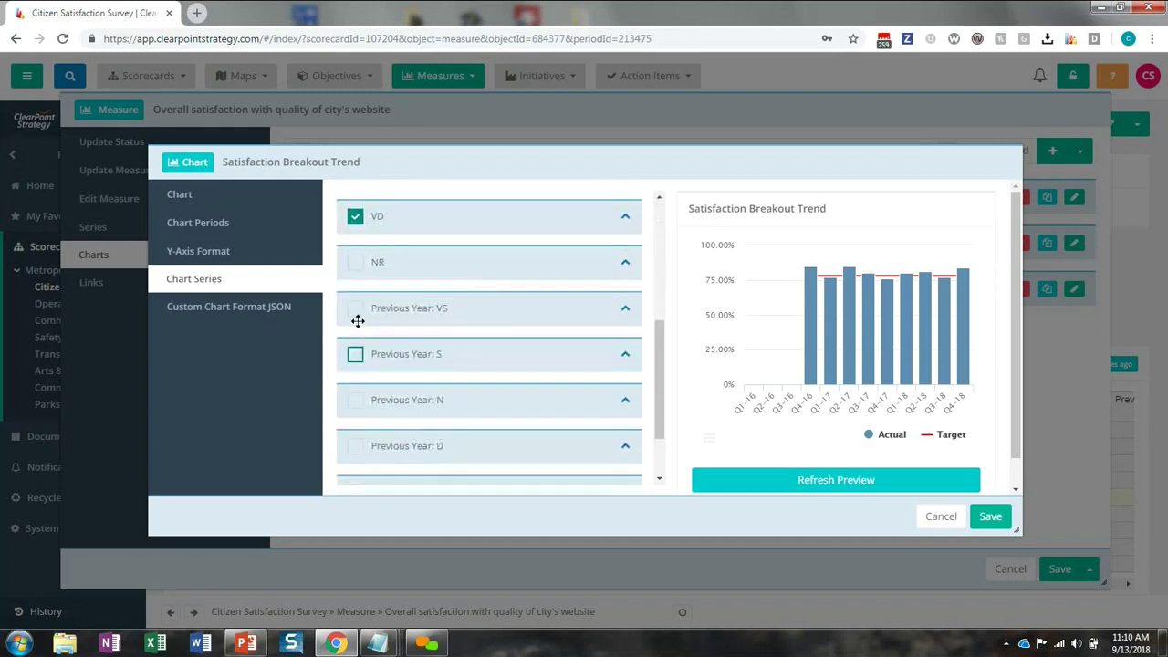
pyautogui.click(353, 311)
pyautogui.click(355, 355)
pyautogui.click(355, 400)
pyautogui.click(355, 447)
pyautogui.scroll(-1, 357, 429)
pyautogui.click(357, 414)
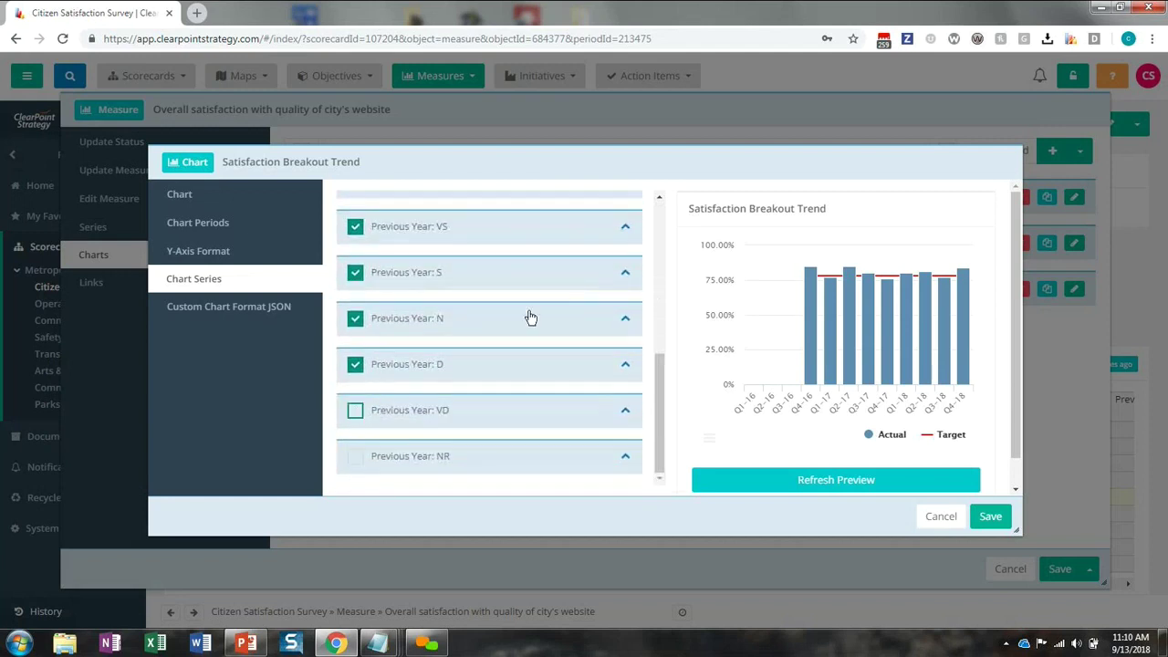
# - Reorder the chart series so each Previous Year series directly follows its current counterpart from VS to VD, and refresh the chart preview
pyautogui.moveTo(564, 280); pyautogui.dragTo(437, 259)
pyautogui.scroll(-5, 383, 351)
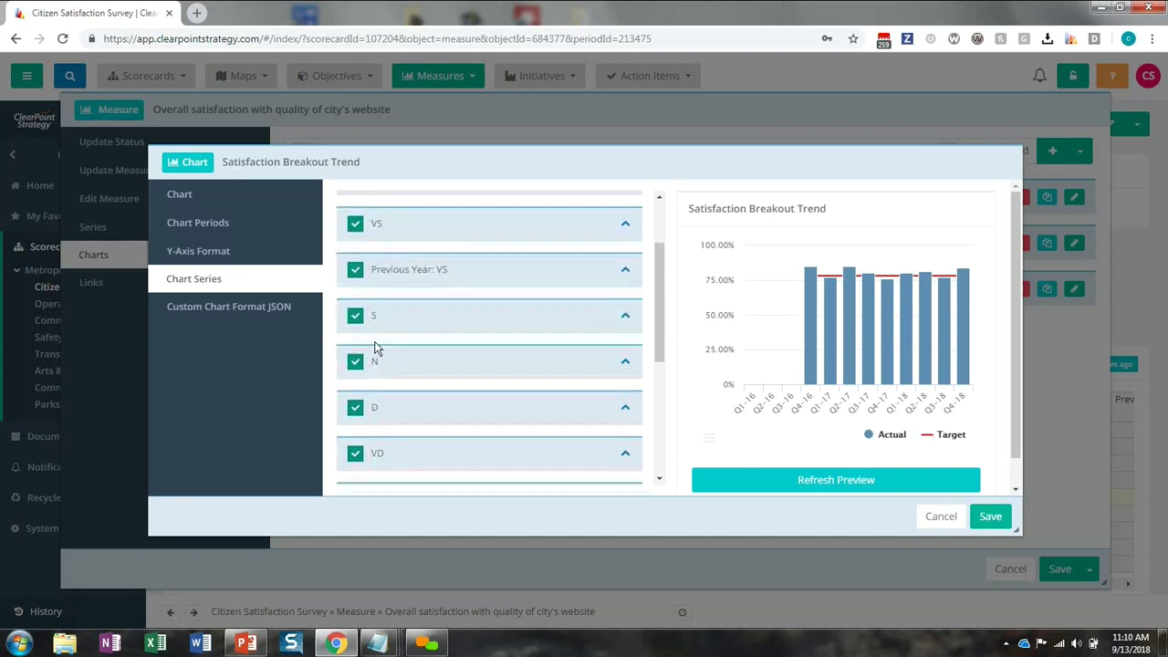
pyautogui.moveTo(390, 334); pyautogui.dragTo(427, 283)
pyautogui.scroll(-2, 442, 351)
pyautogui.moveTo(409, 433); pyautogui.dragTo(462, 381)
pyautogui.scroll(-2, 440, 425)
pyautogui.moveTo(440, 424); pyautogui.dragTo(447, 315)
pyautogui.moveTo(420, 454); pyautogui.dragTo(420, 395)
pyautogui.click(792, 473)
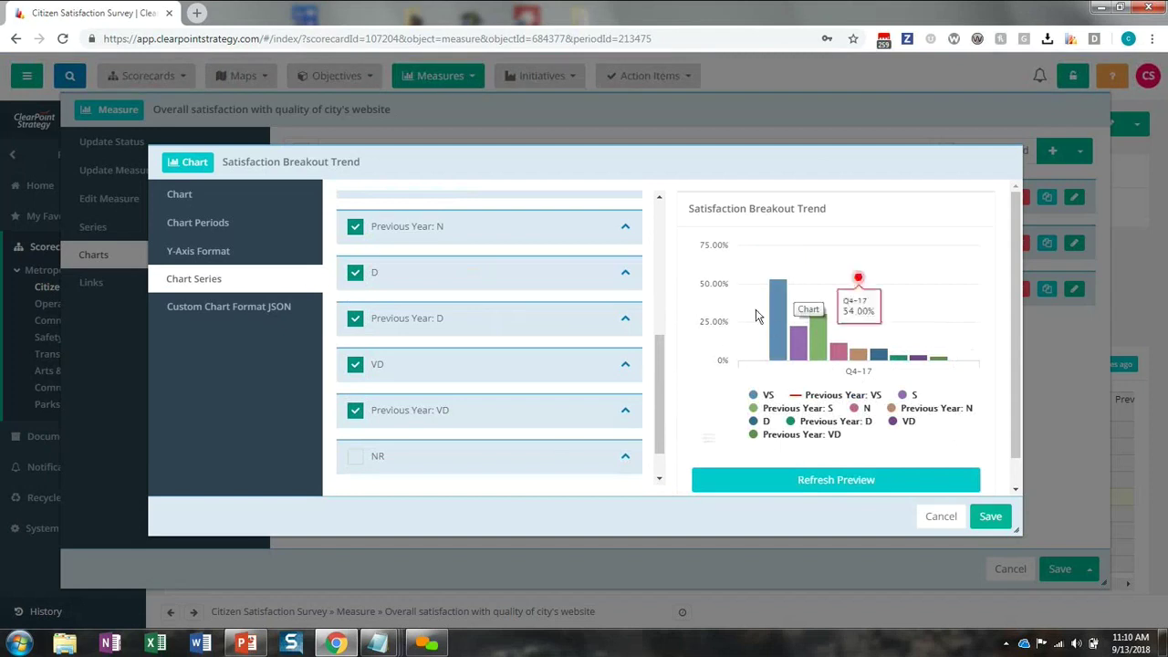
# - Copy all the code from the chart code file in Notepad into the Satisfaction Breakout Trend chart's Custom Chart Format JSON
pyautogui.click(207, 308)
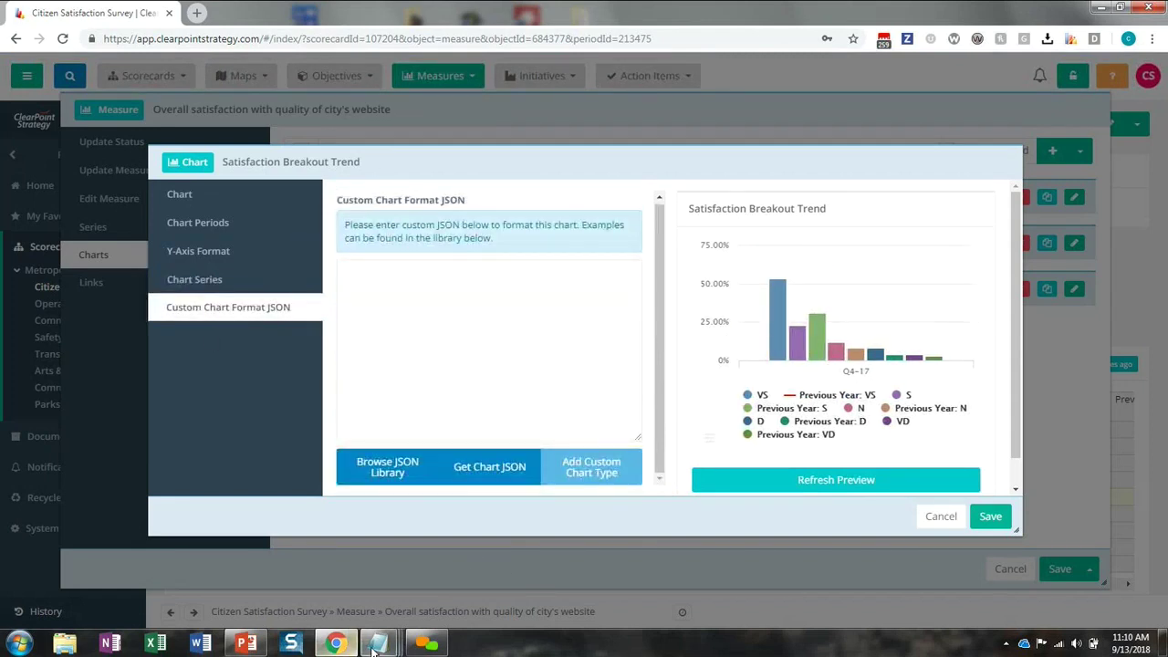
pyautogui.moveTo(374, 645)
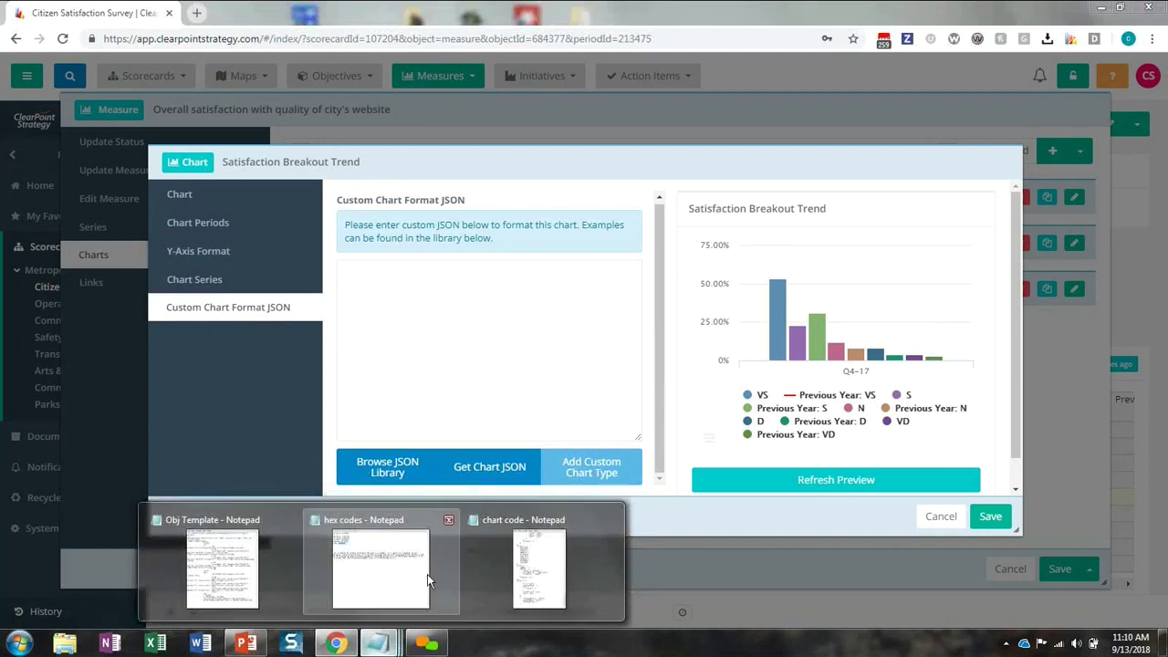
pyautogui.click(507, 565)
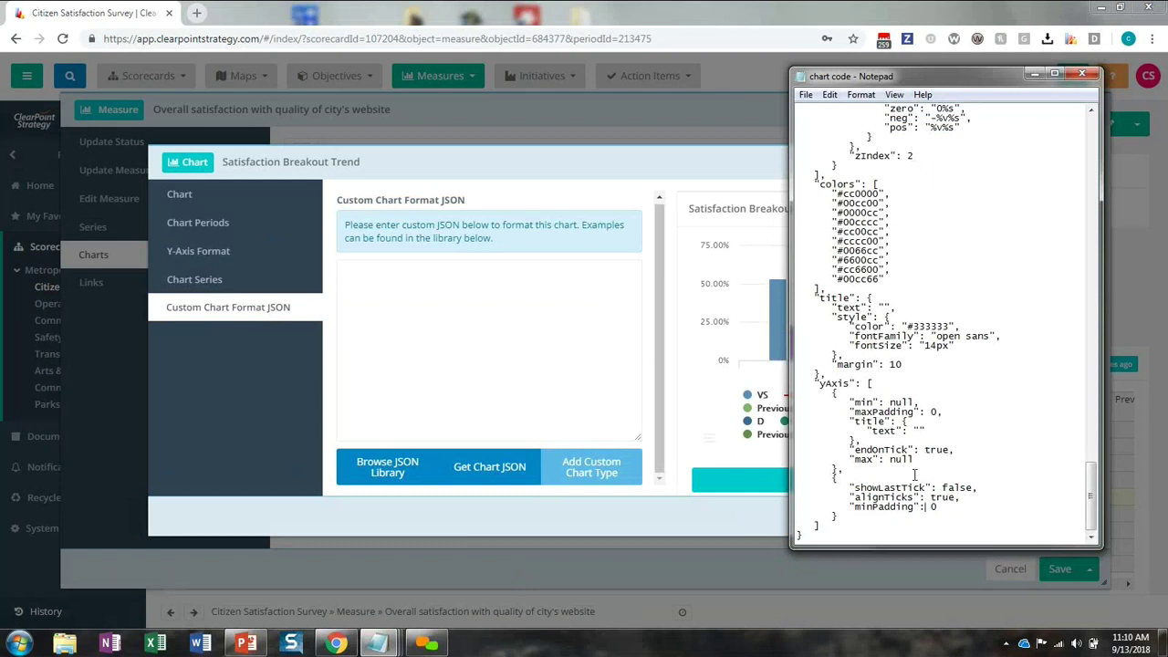
pyautogui.hotkey('ctrl', 'a')
pyautogui.click(472, 352)
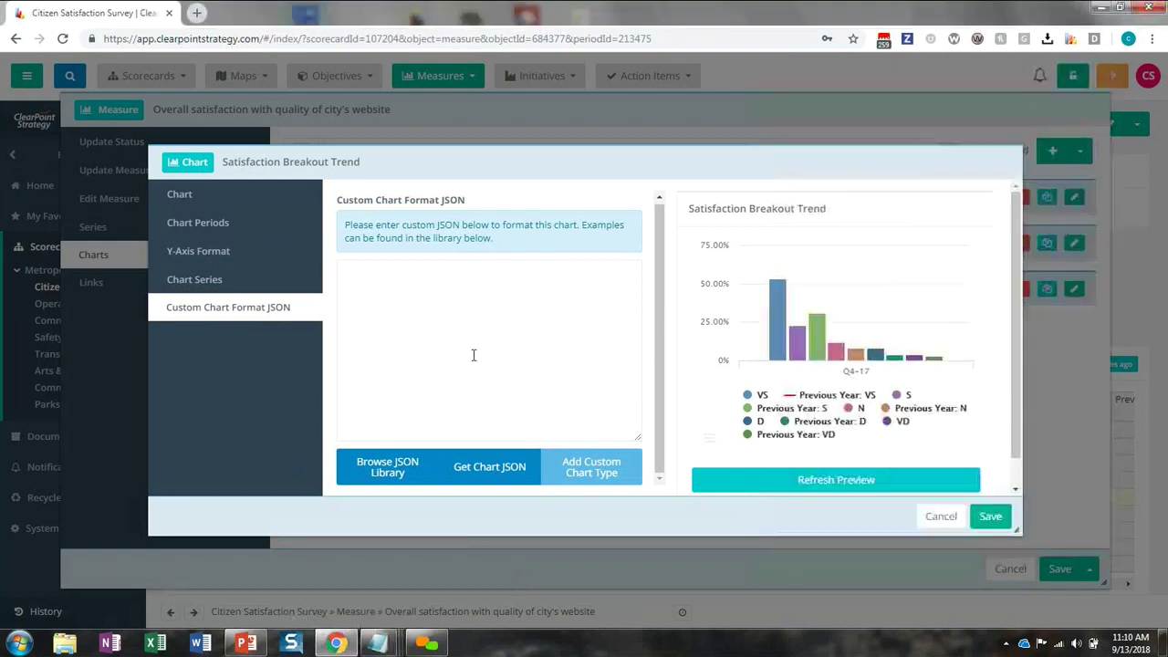
pyautogui.hotkey('ctrl', 'v')
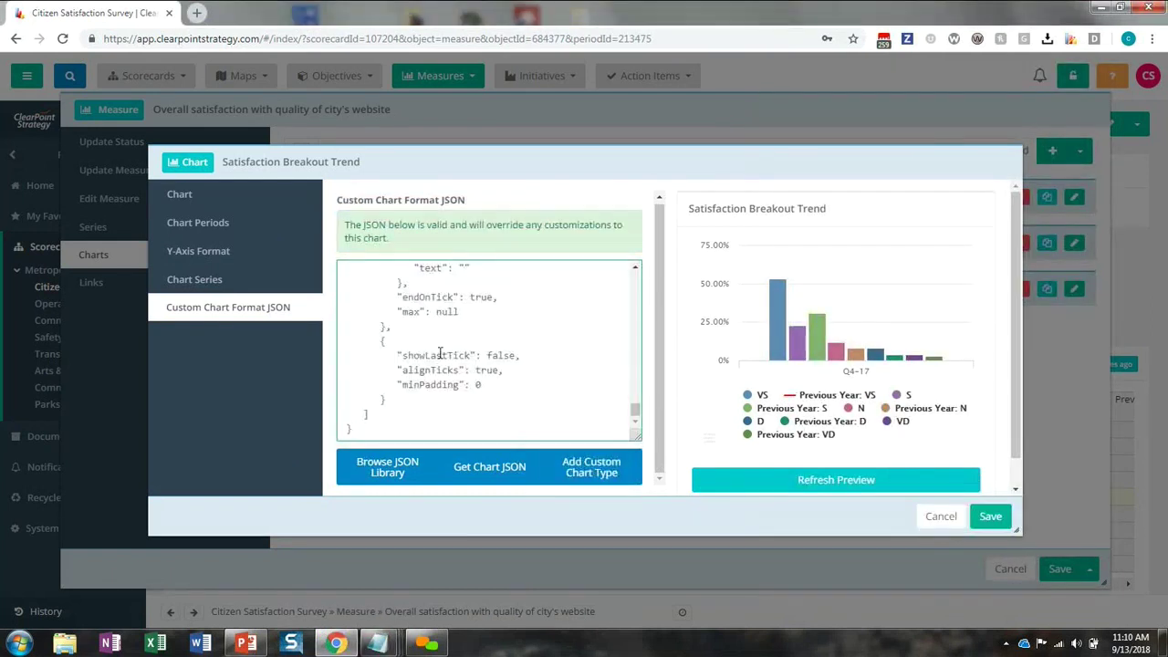
# - Examine the pointPadding and pointPlacement settings in the custom JSON and refresh the preview to check the bar formatting
pyautogui.scroll(10, 463, 349)
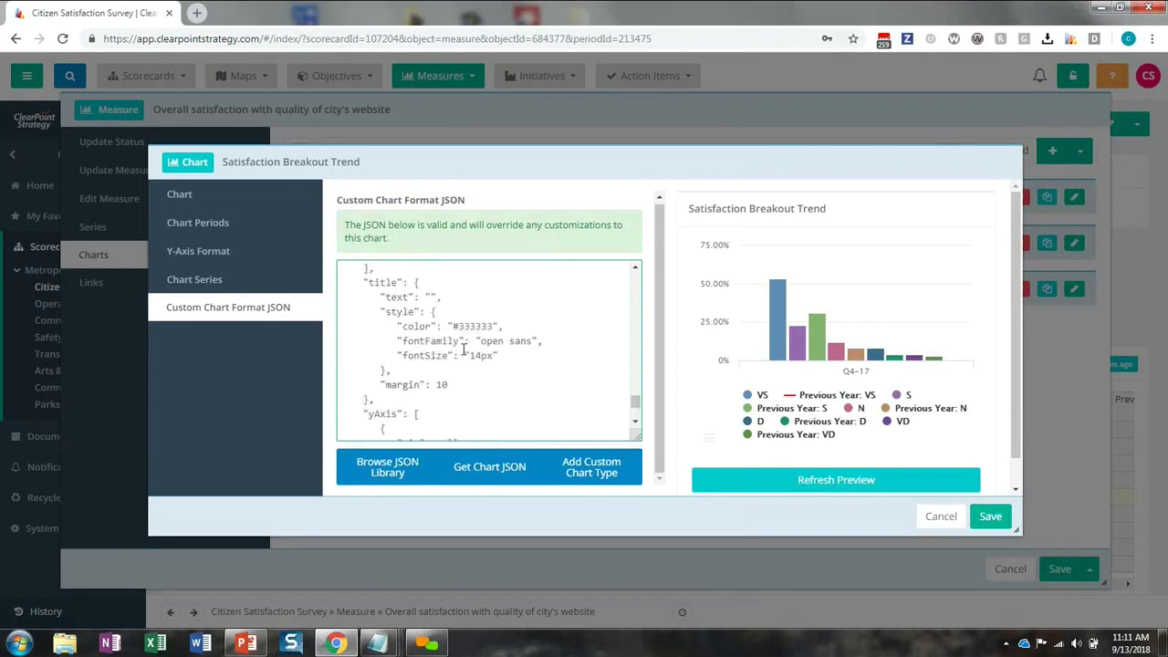
pyautogui.scroll(6, 463, 349)
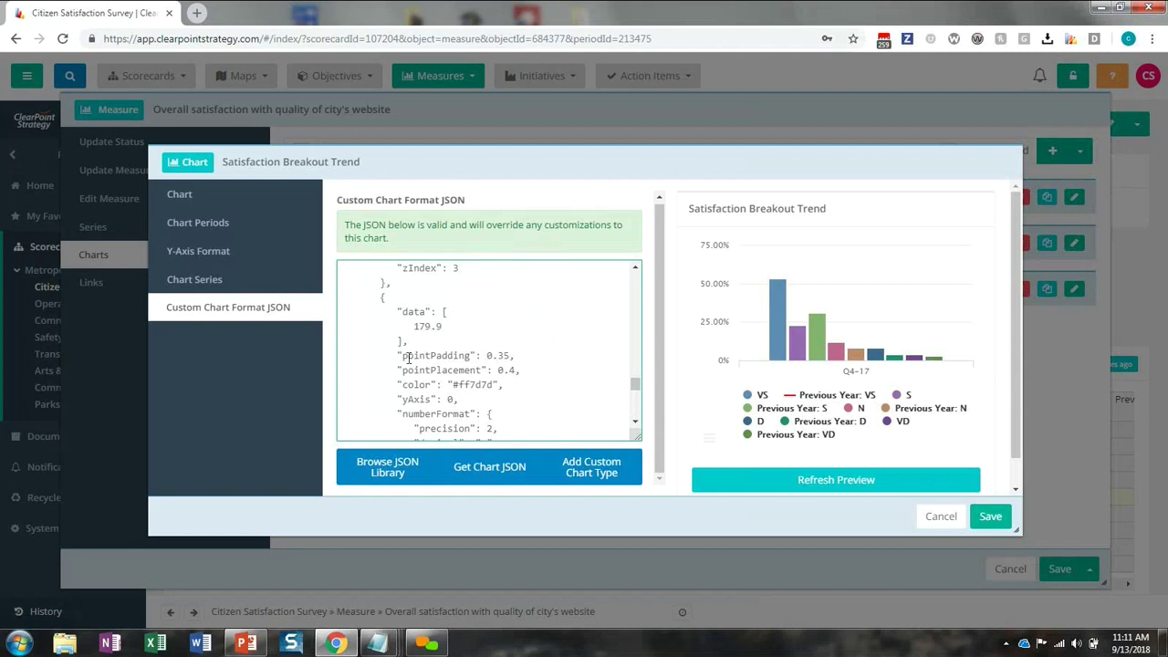
pyautogui.moveTo(397, 356); pyautogui.dragTo(491, 356)
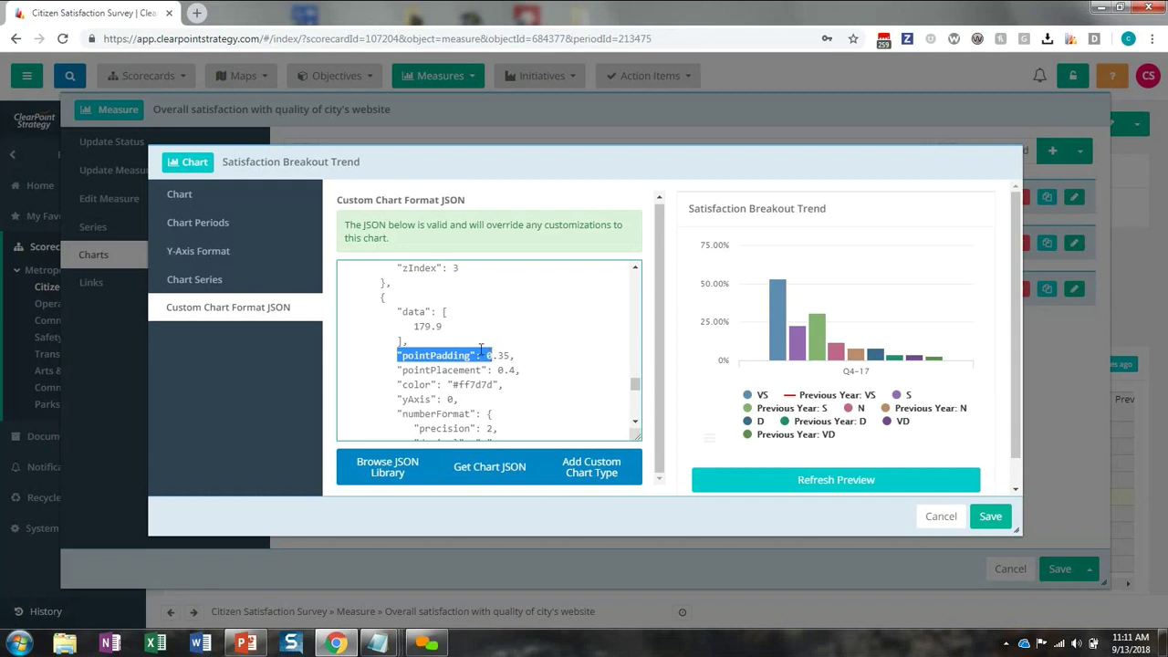
pyautogui.scroll(-2, 481, 349)
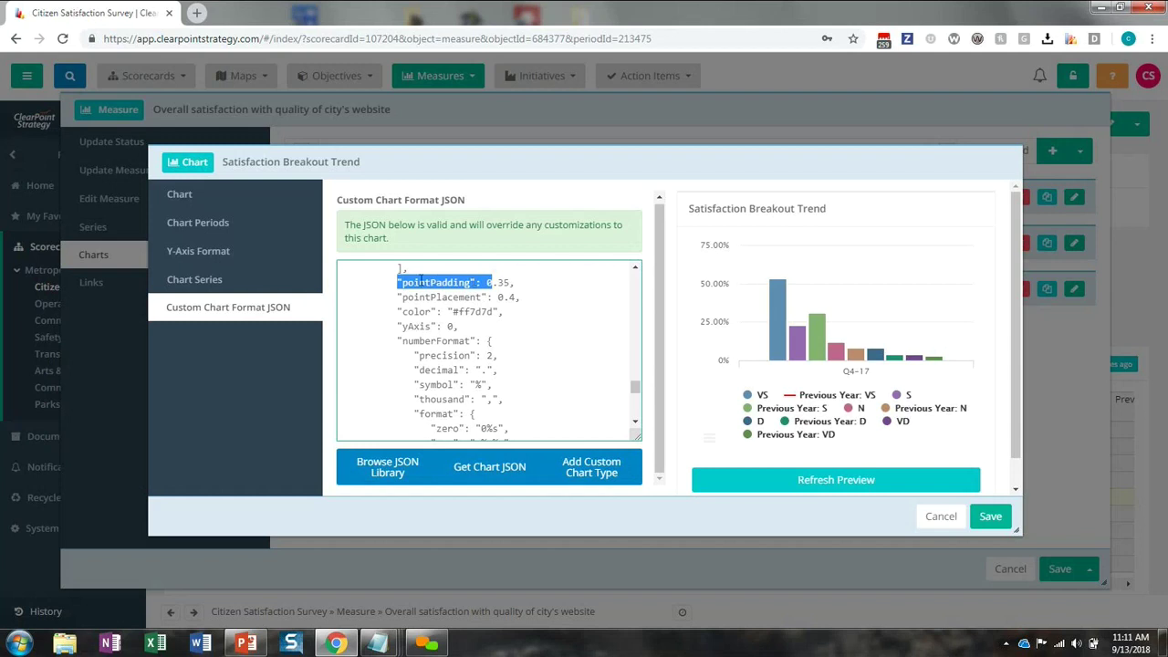
pyautogui.moveTo(397, 297); pyautogui.dragTo(483, 302)
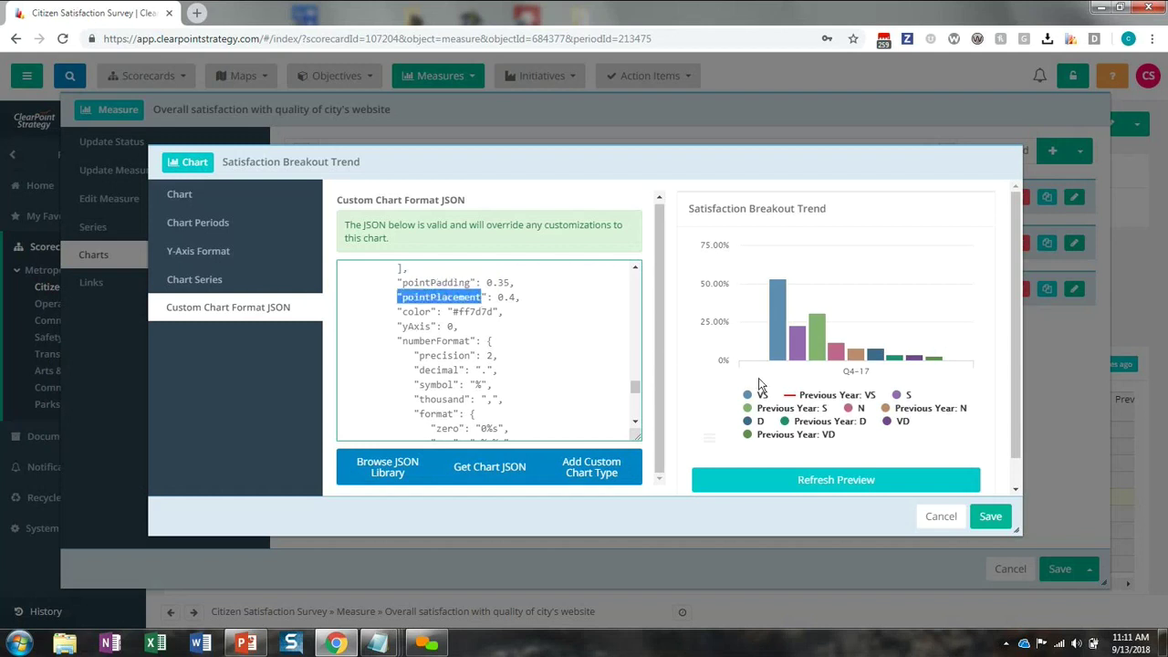
pyautogui.click(730, 481)
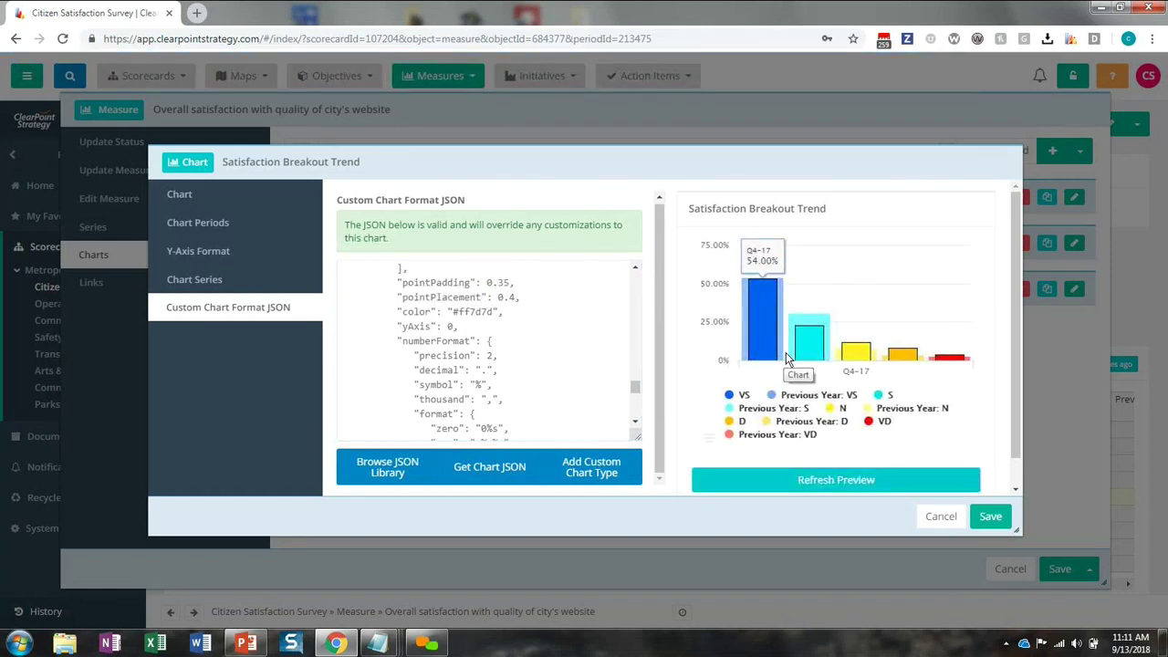
pyautogui.moveTo(773, 319)
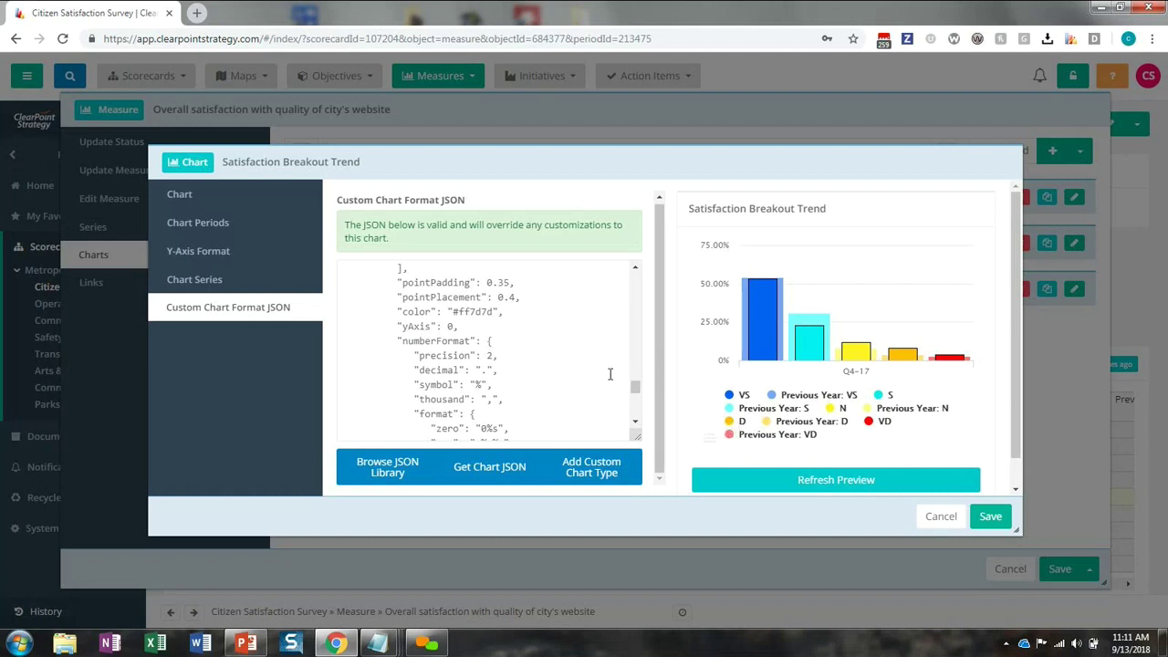
# - Add the format as a custom chart type named Satisfaction Breakout Trend and save both the chart and the measure
pyautogui.click(607, 469)
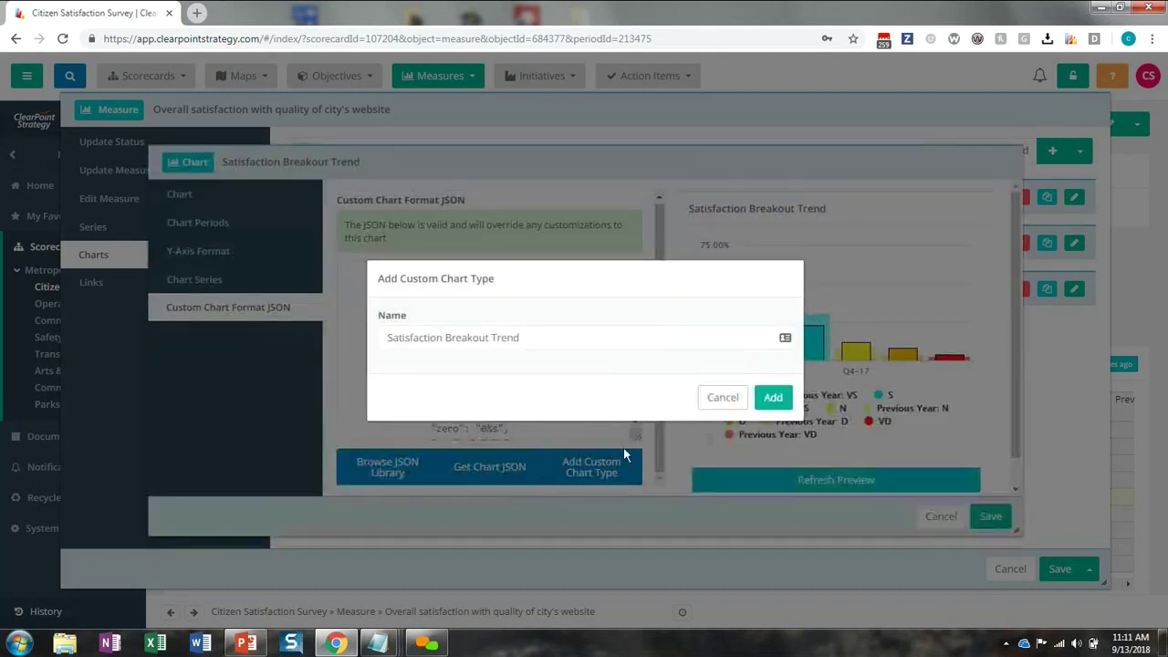
pyautogui.click(775, 398)
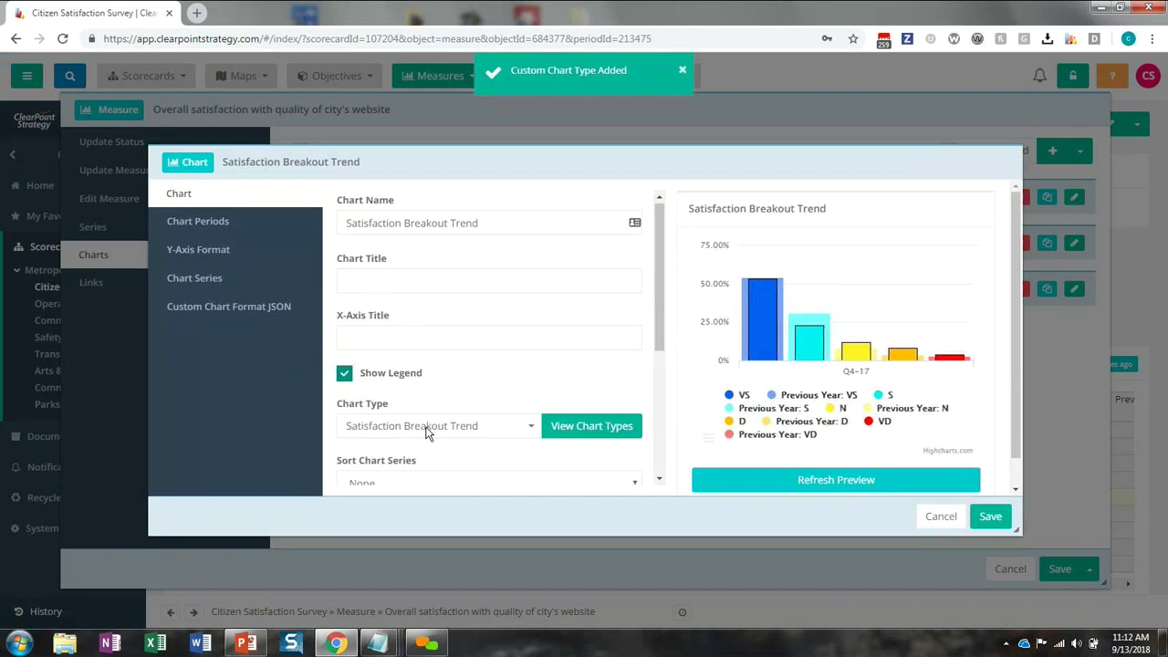
pyautogui.click(425, 430)
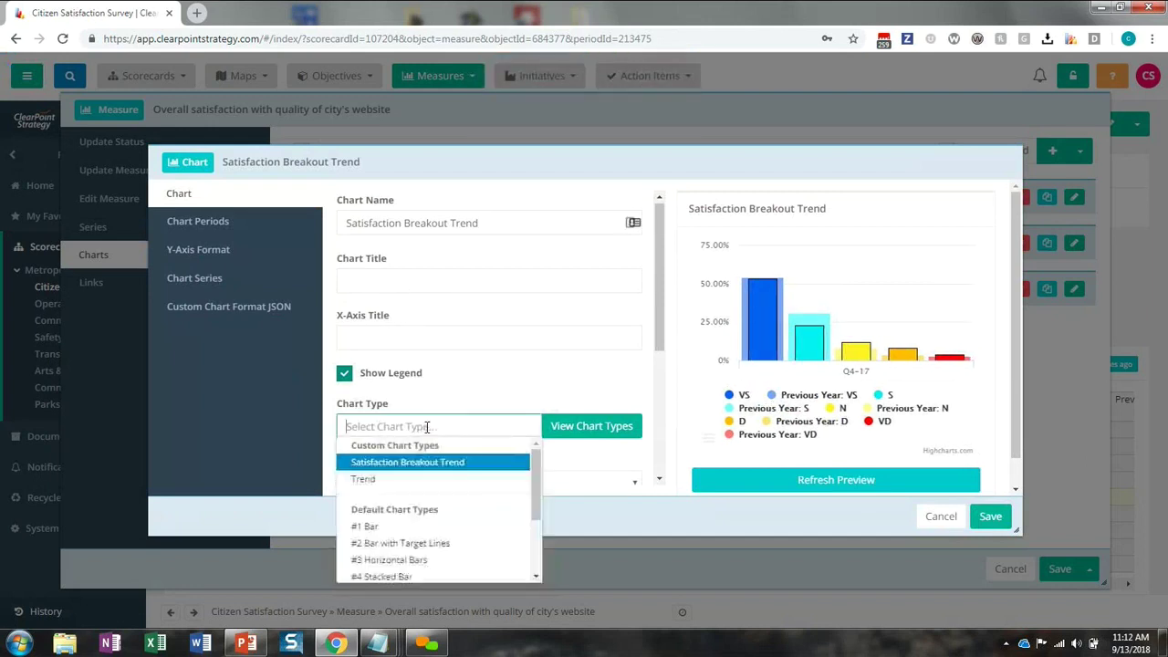
pyautogui.click(982, 520)
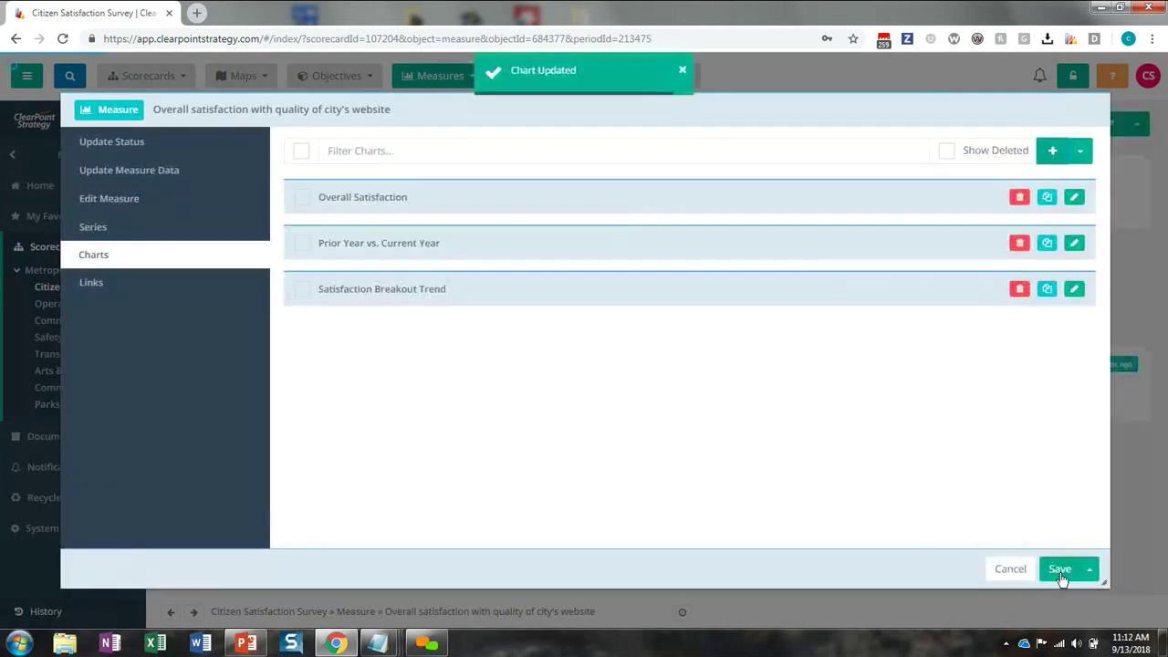
pyautogui.click(1061, 575)
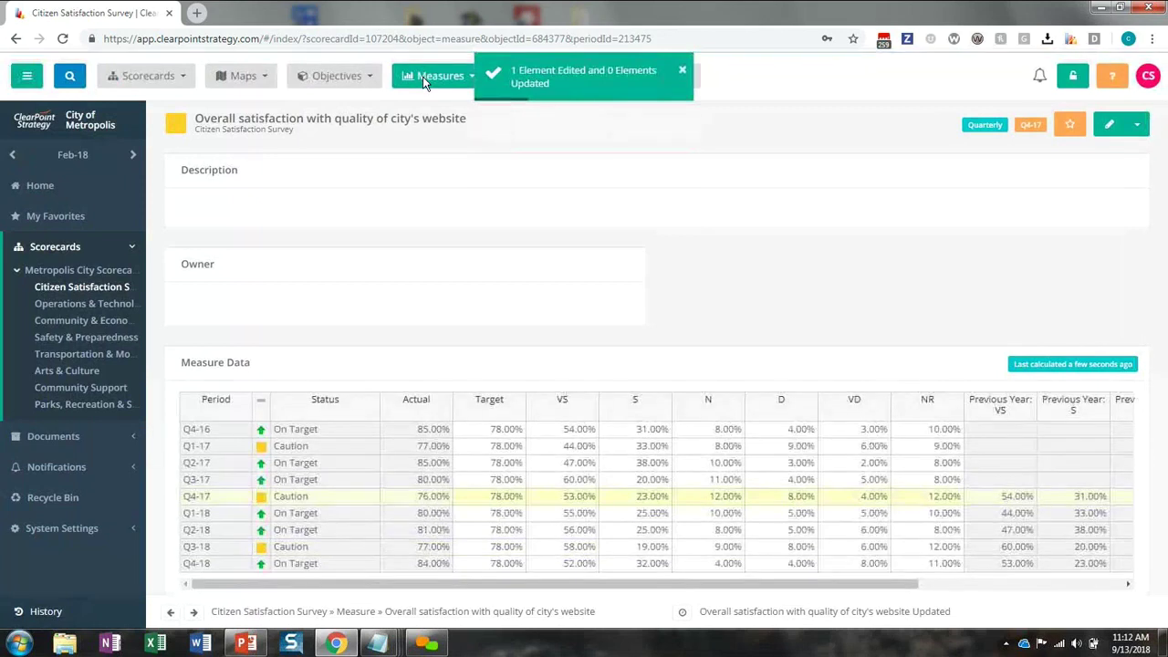
# - Create and save a global measure report named Citizen Satisfaction Dashboard, using the report type that lays out the measures' charts in a grid
pyautogui.click(425, 78)
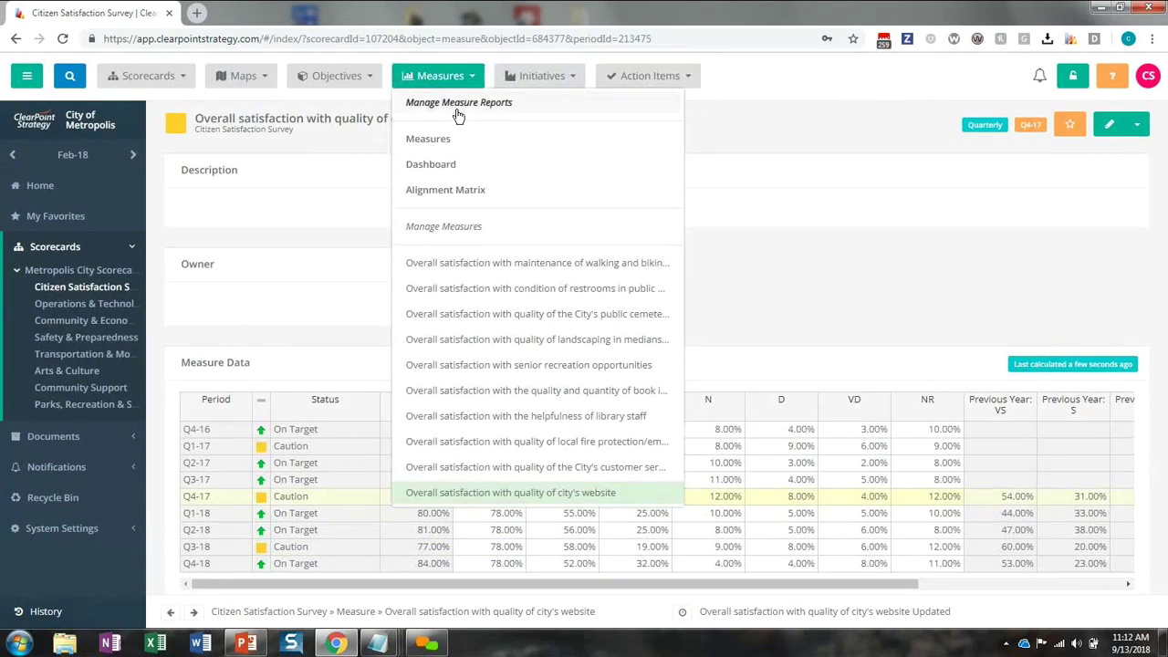
pyautogui.click(459, 111)
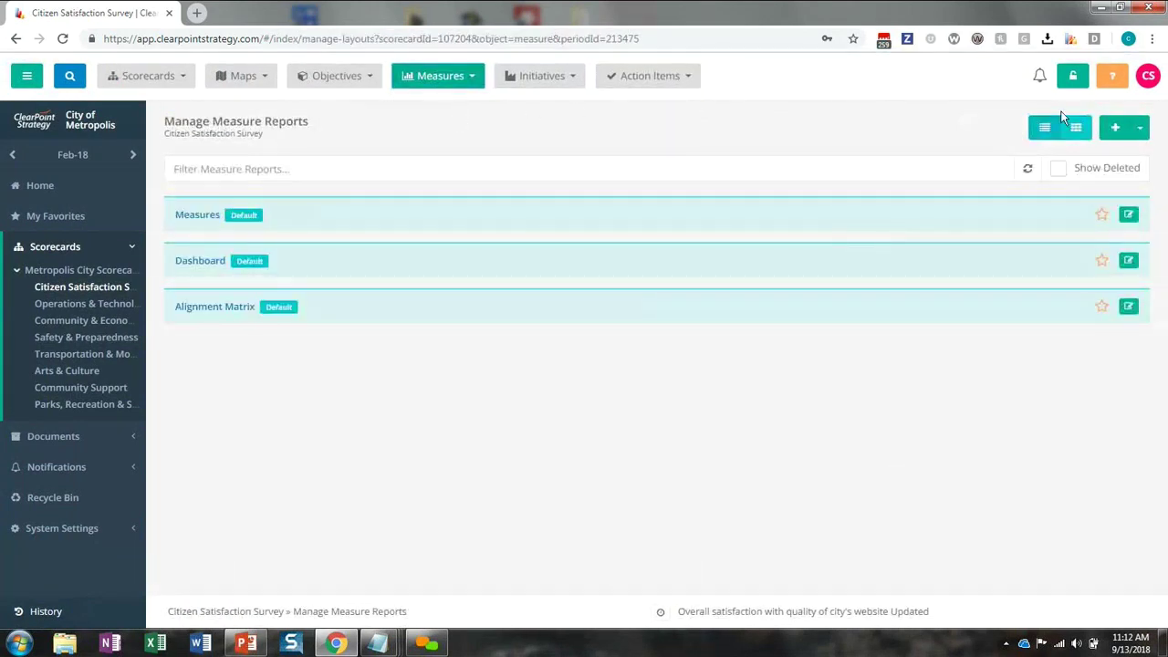
pyautogui.click(1113, 127)
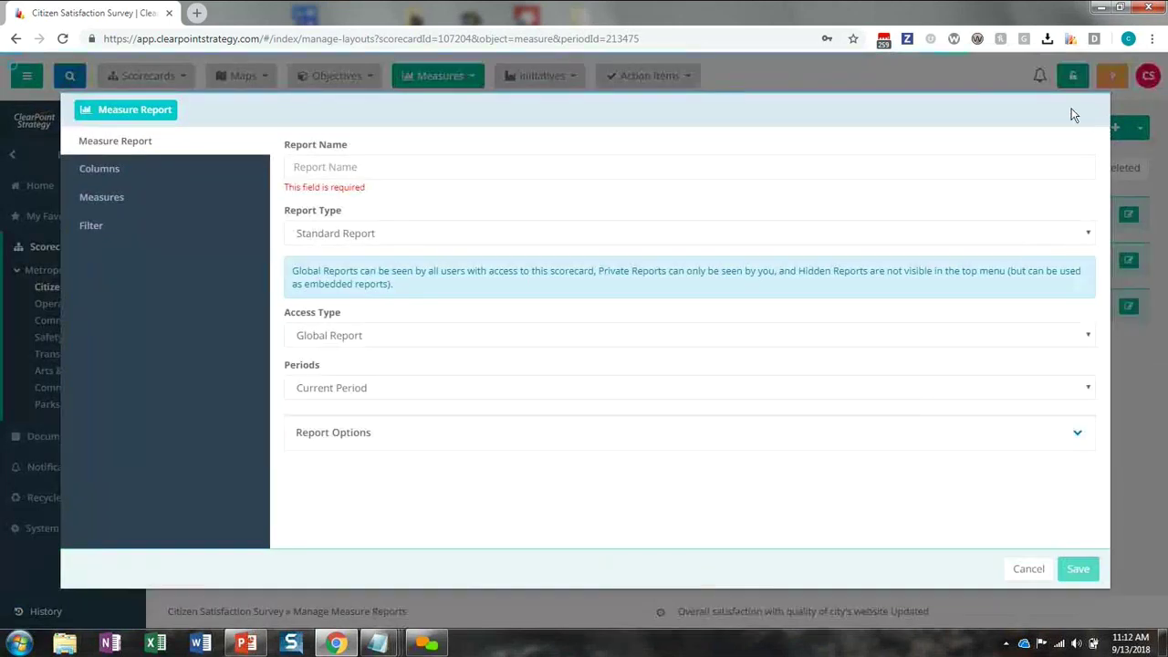
pyautogui.click(354, 168)
pyautogui.write('Ci')
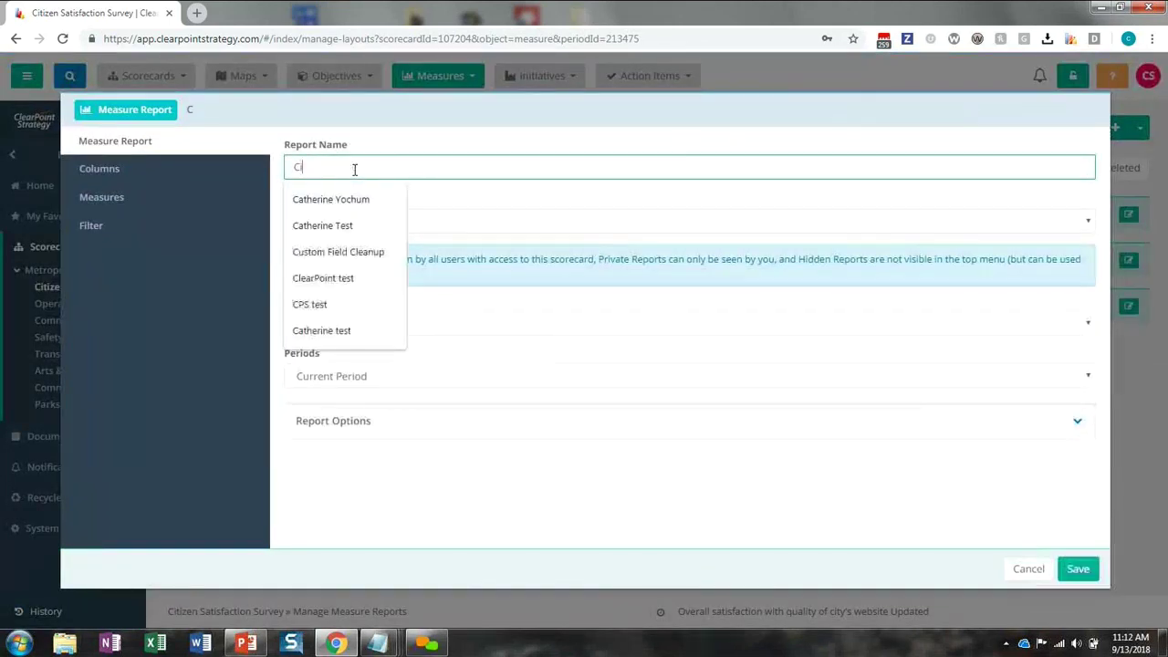
pyautogui.write('tizen Satisfaction Dashboard')
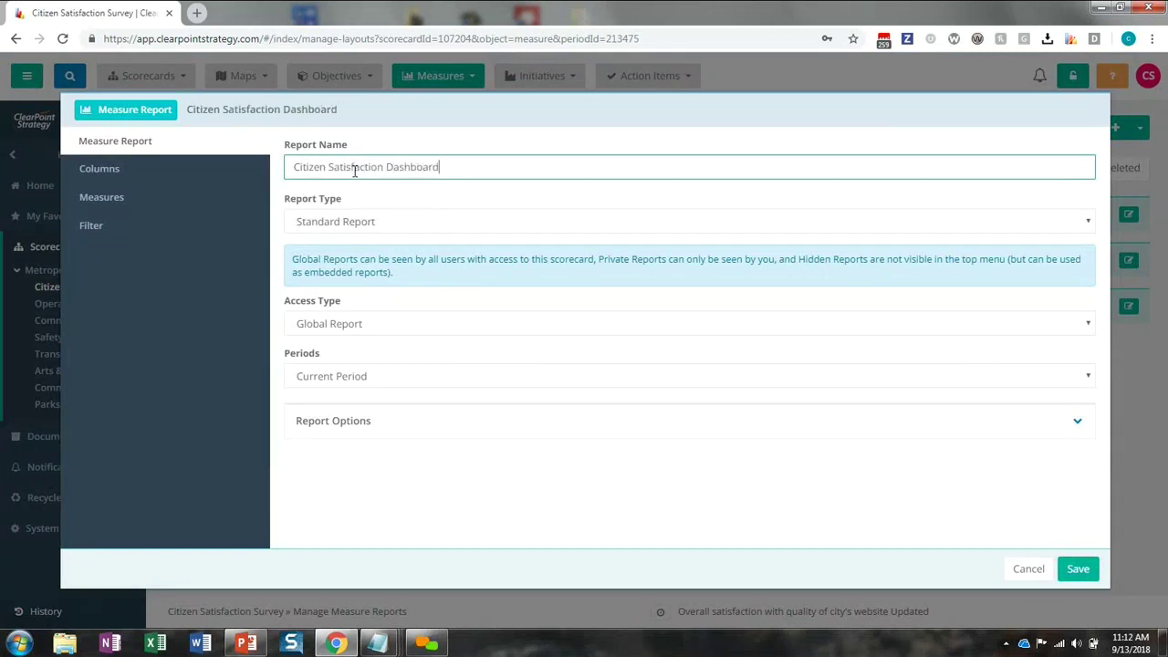
pyautogui.click(331, 232)
pyautogui.click(441, 298)
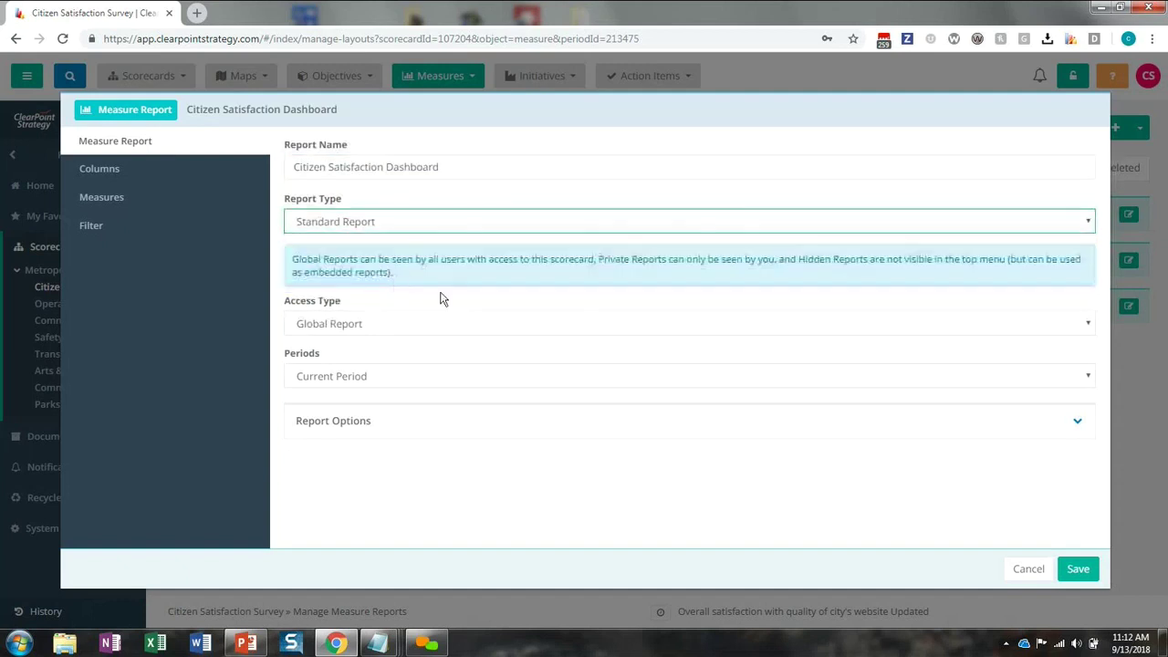
pyautogui.click(1078, 569)
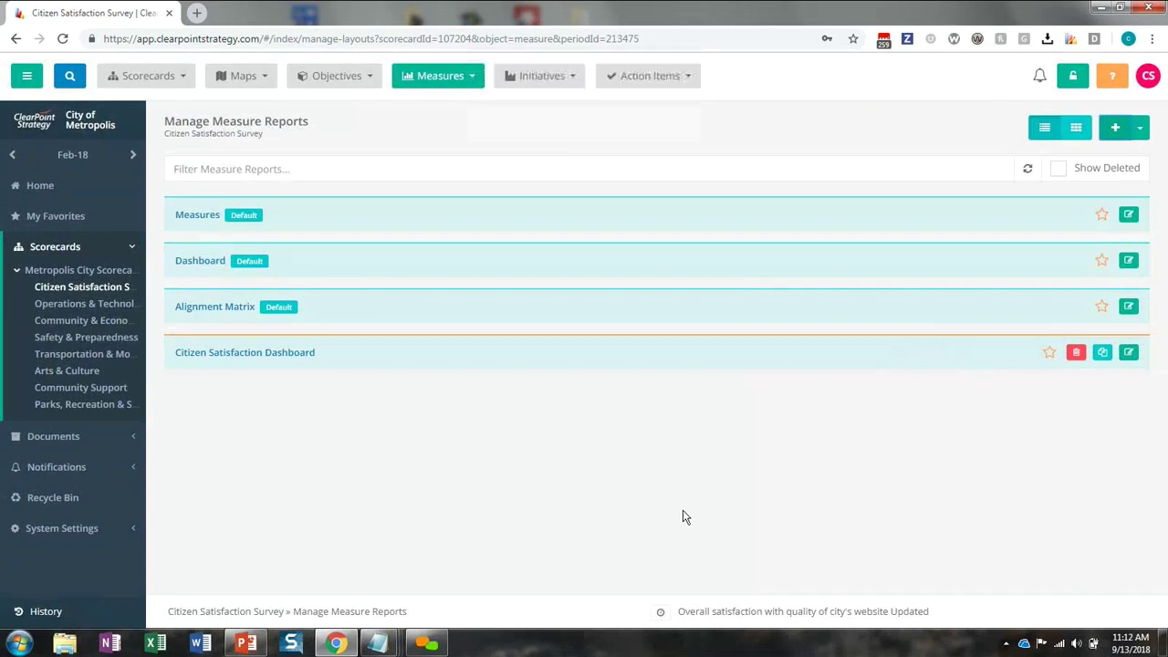
# - Open the Citizen Satisfaction Dashboard report and view the city's website charts on page 3
pyautogui.click(255, 366)
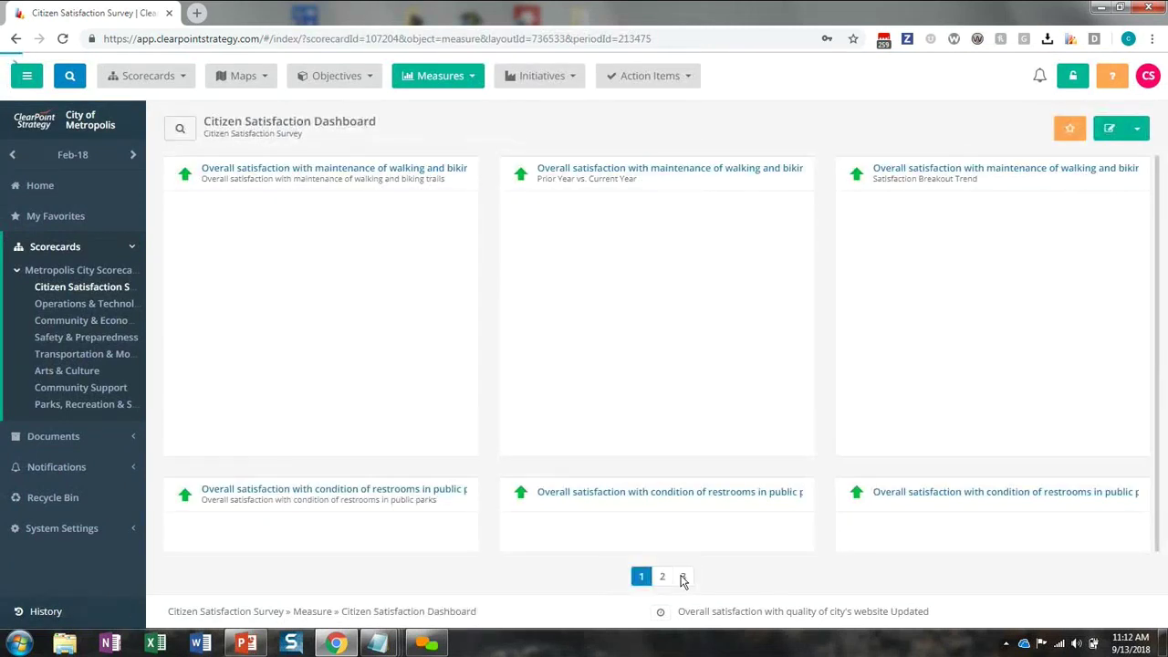
pyautogui.click(683, 577)
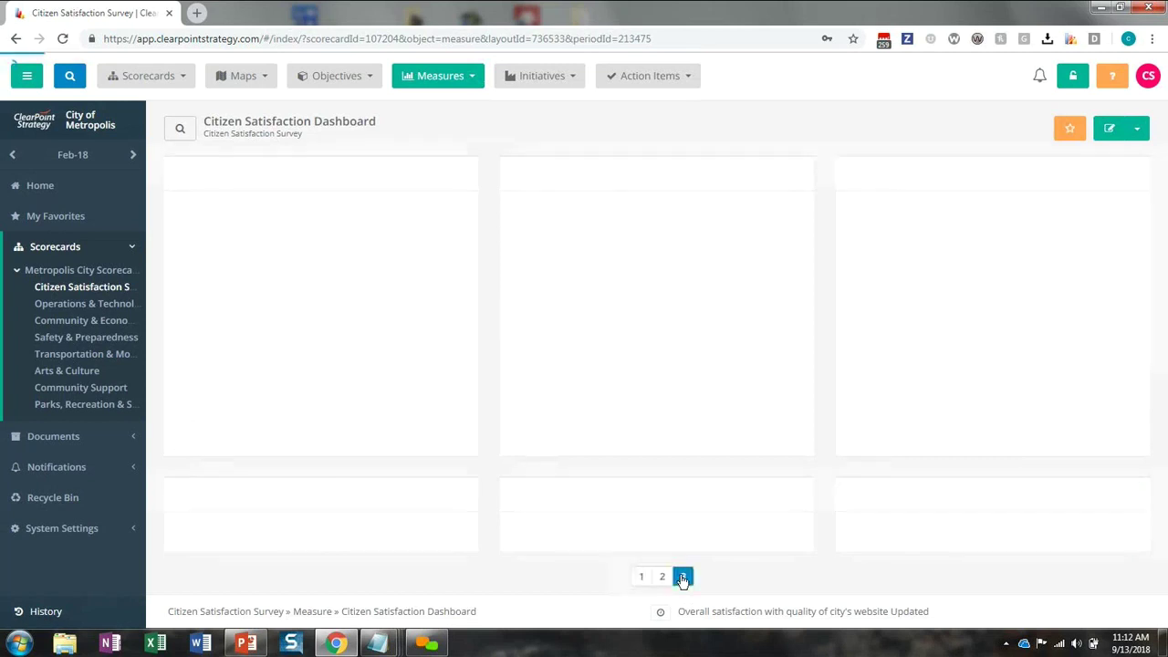
pyautogui.scroll(-3, 727, 477)
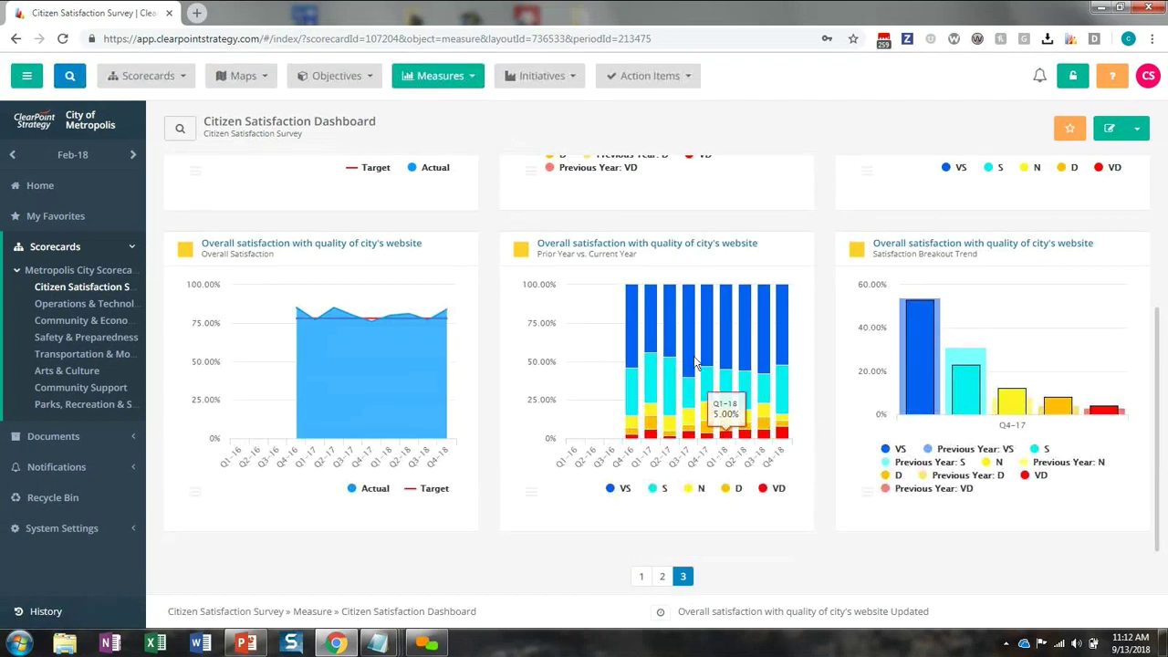
# - Create and save a scorecard layout named Citizen Survey Satisfaction Dashboard with Citizen Satisfaction Dashboard as its layout reference
pyautogui.click(173, 82)
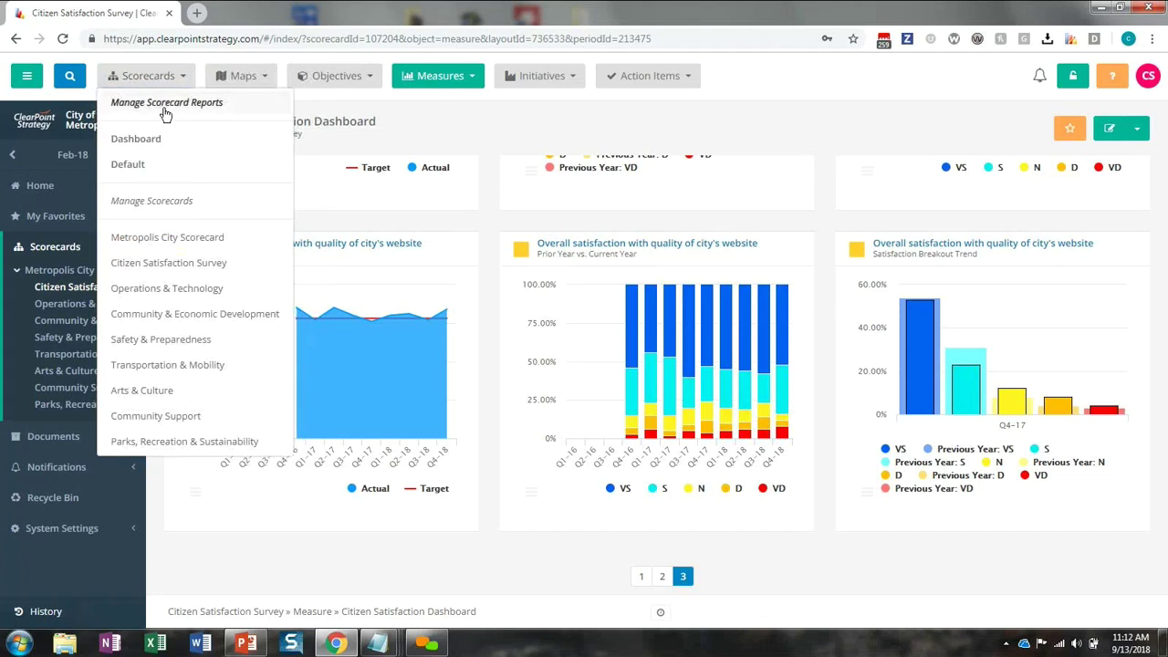
pyautogui.click(164, 107)
pyautogui.click(1115, 129)
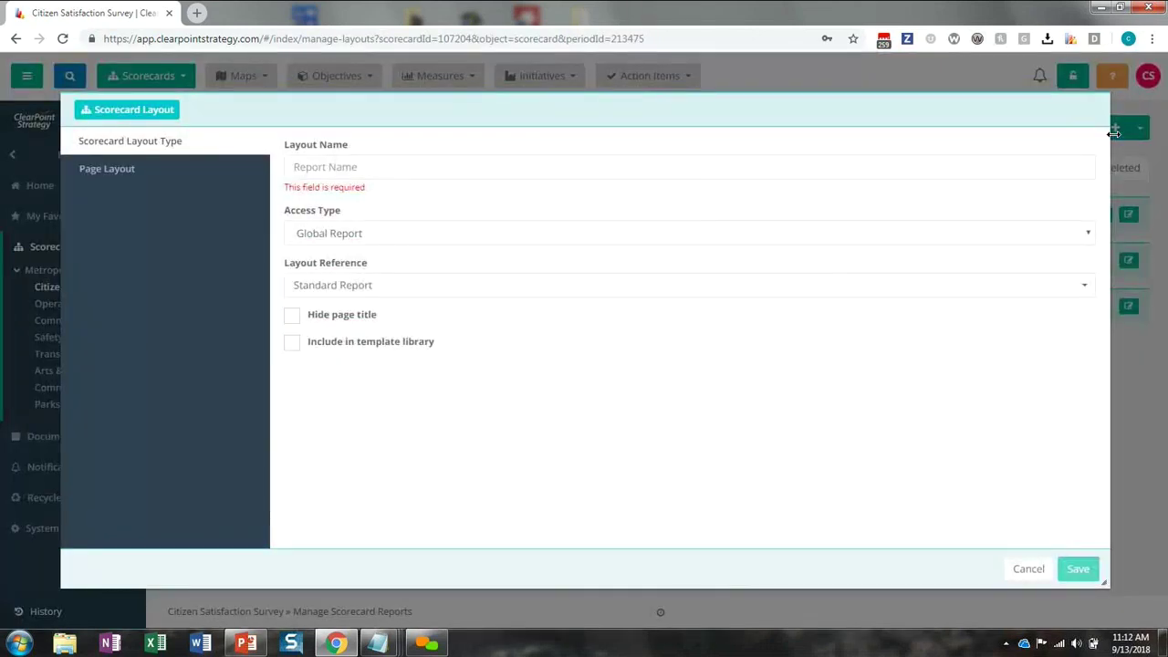
pyautogui.click(434, 174)
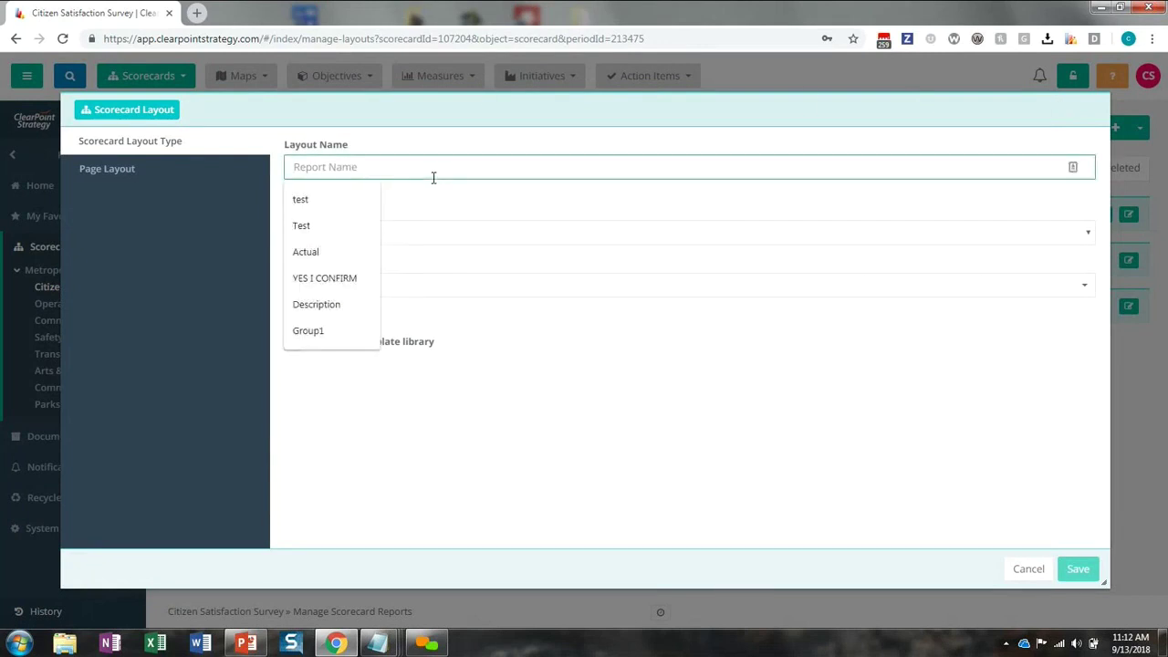
pyautogui.write('Citizen Survey Satisfaction Dashboard')
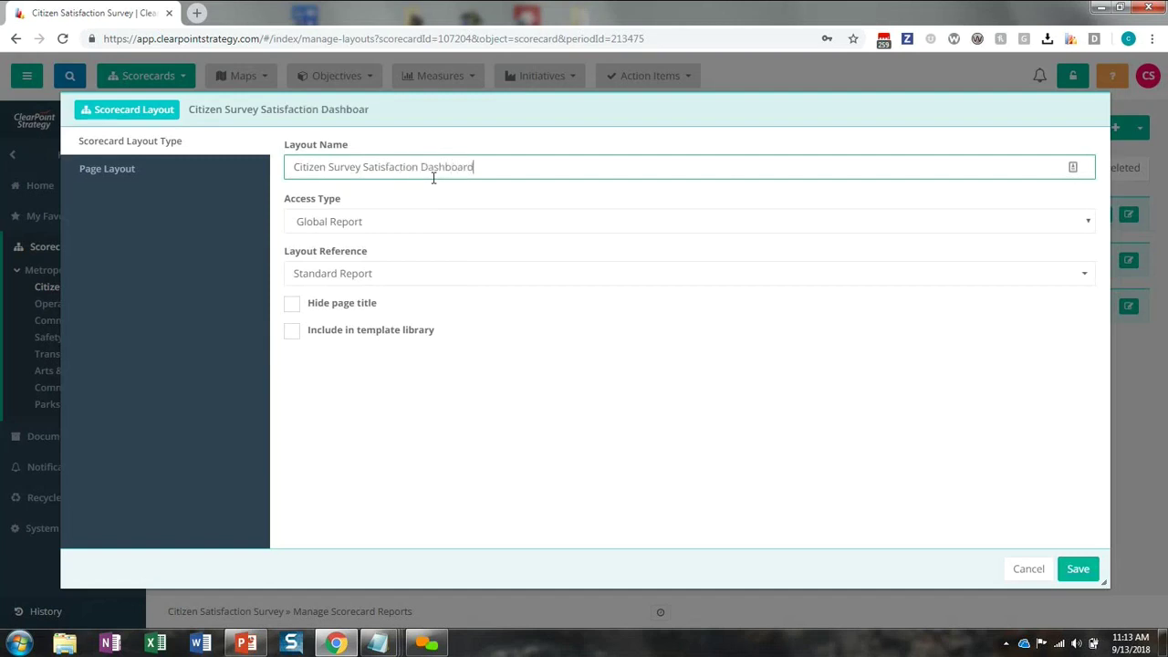
pyautogui.click(382, 271)
pyautogui.scroll(-3, 391, 351)
pyautogui.click(395, 354)
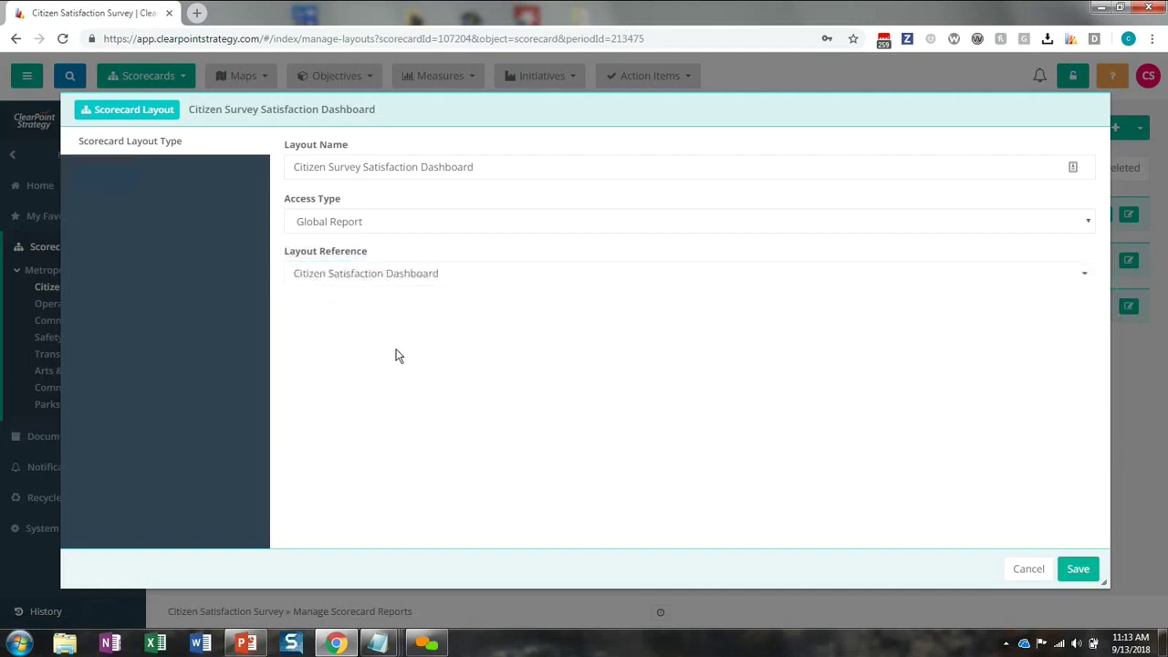
pyautogui.click(1078, 565)
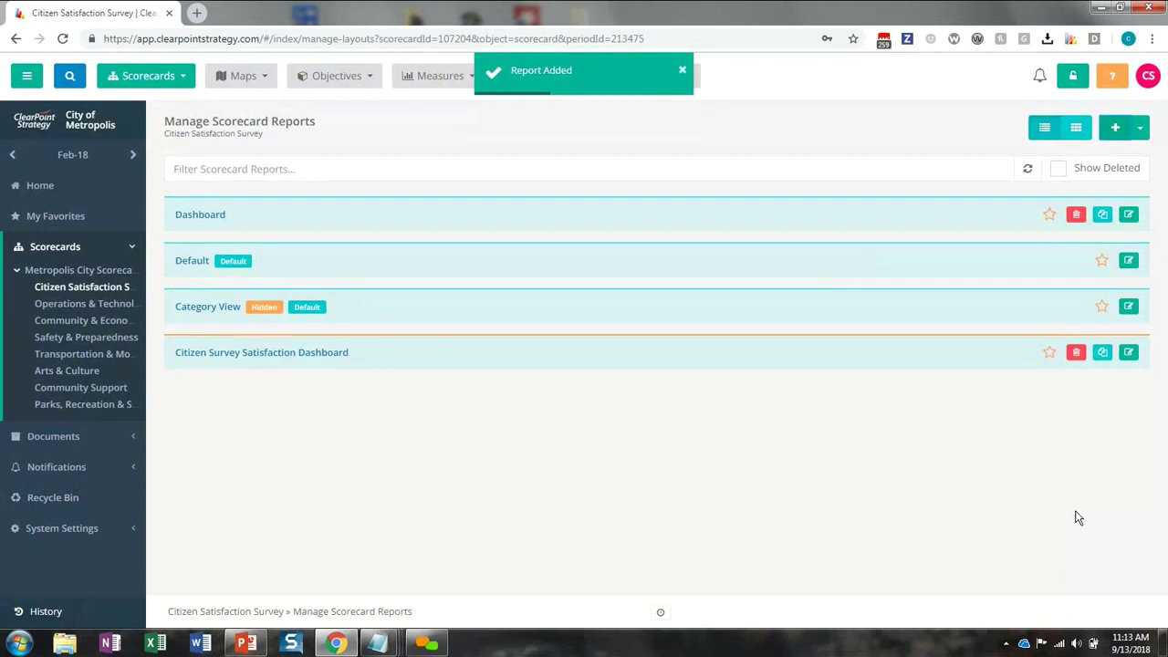
# - Sort the scorecard reports so that Citizen Survey Satisfaction Dashboard comes first, and save the order
pyautogui.click(1140, 128)
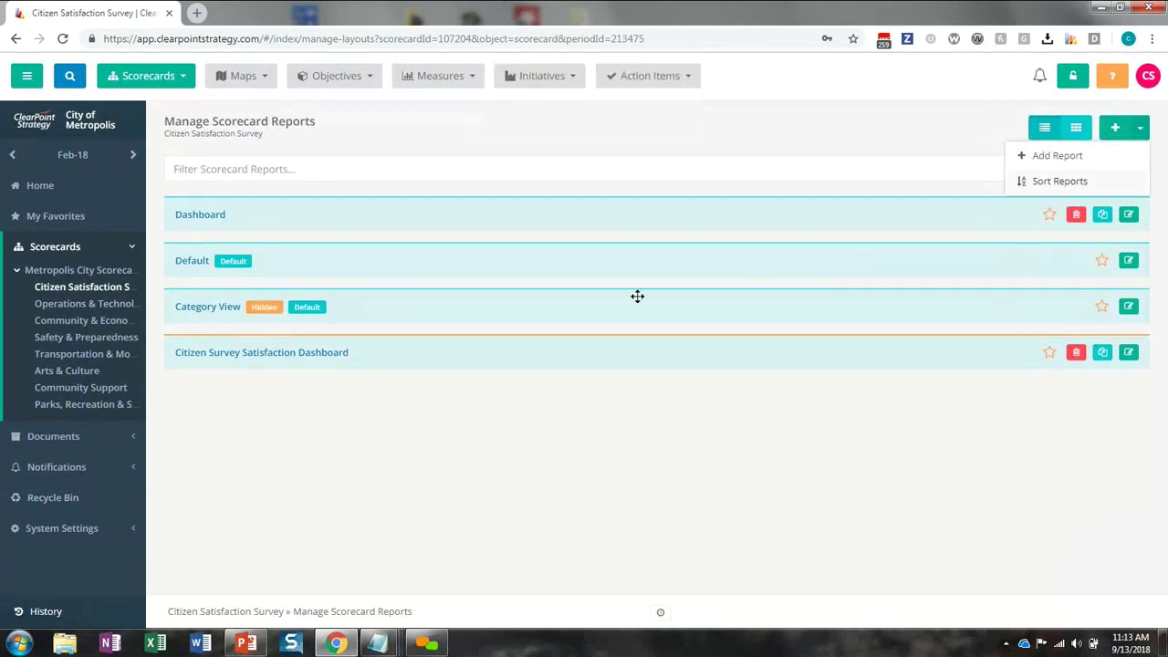
pyautogui.moveTo(407, 371); pyautogui.dragTo(399, 242)
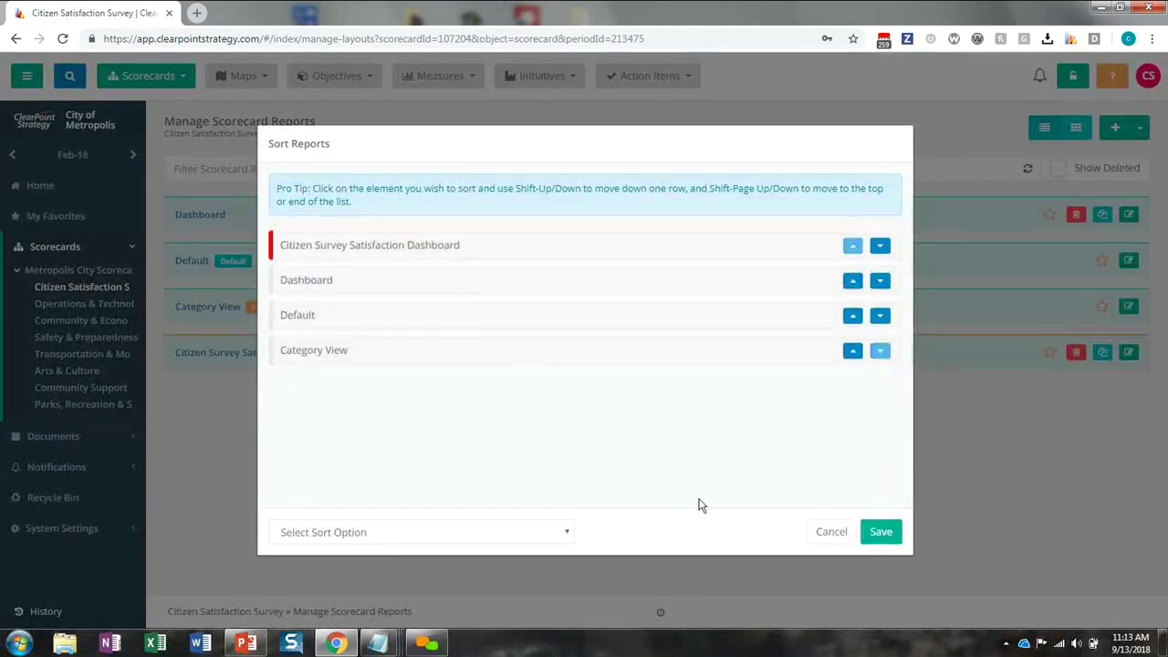
pyautogui.click(878, 532)
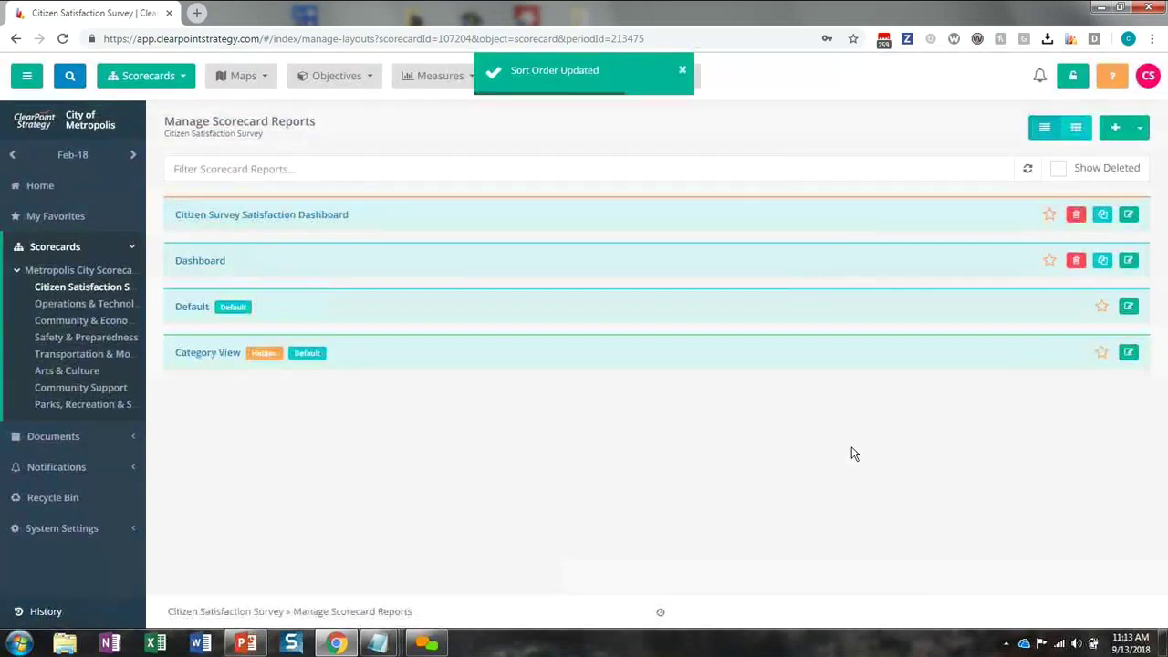
# - Open the Citizen Survey Satisfaction Dashboard report and look over its customer service and city website charts
pyautogui.click(301, 211)
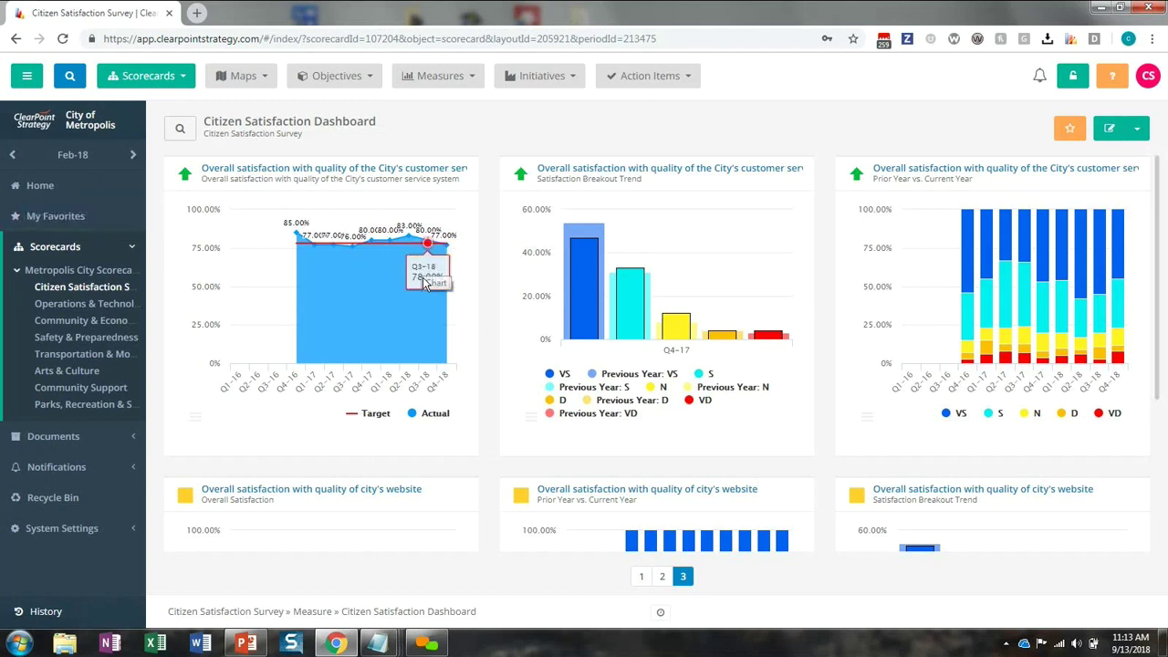
pyautogui.scroll(-3, 534, 386)
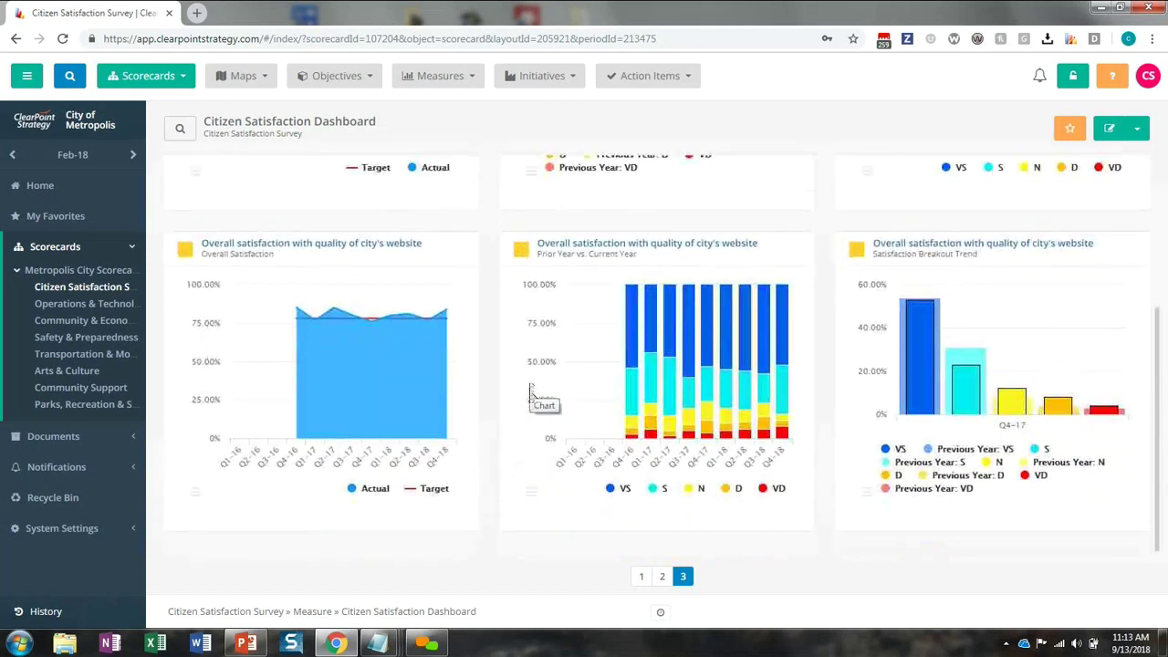
pyautogui.scroll(3, 534, 388)
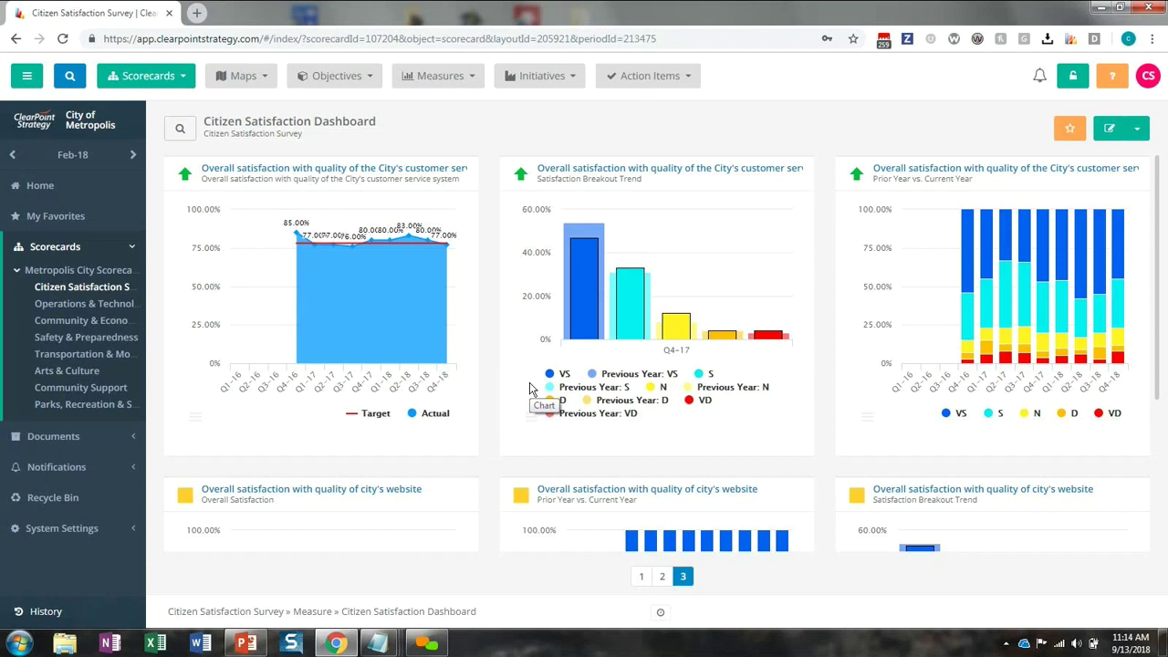
# - Open the Metropolis City Scorecard's Sample Executive Summary report and review its objectives, indicators and analysis
pyautogui.click(88, 273)
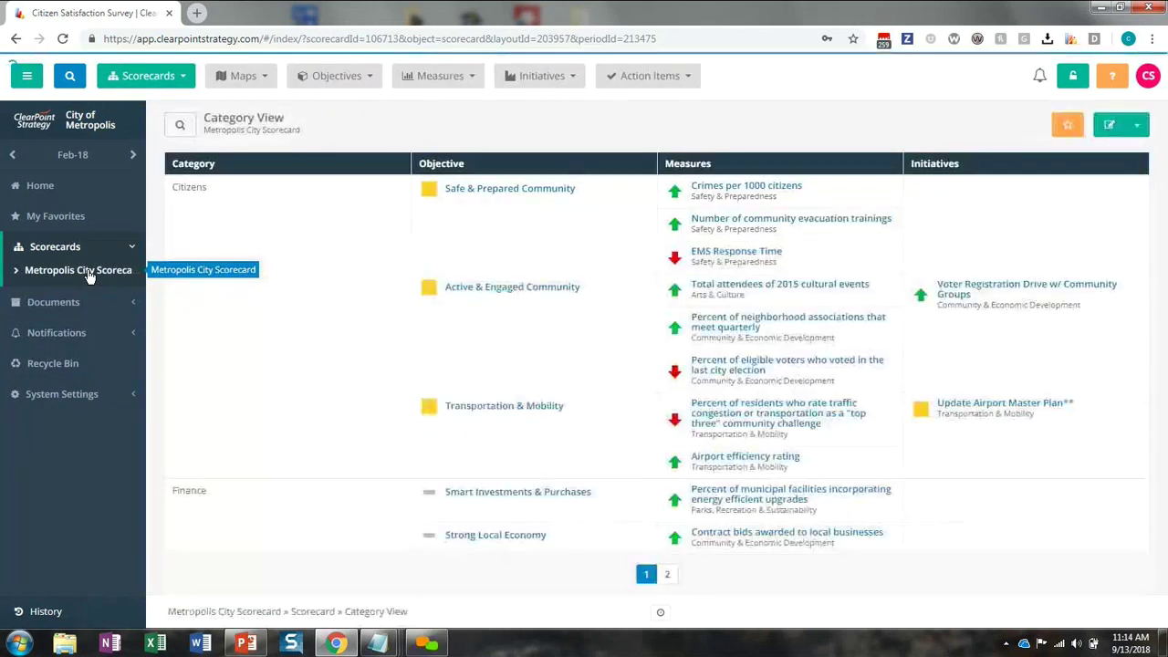
pyautogui.click(154, 79)
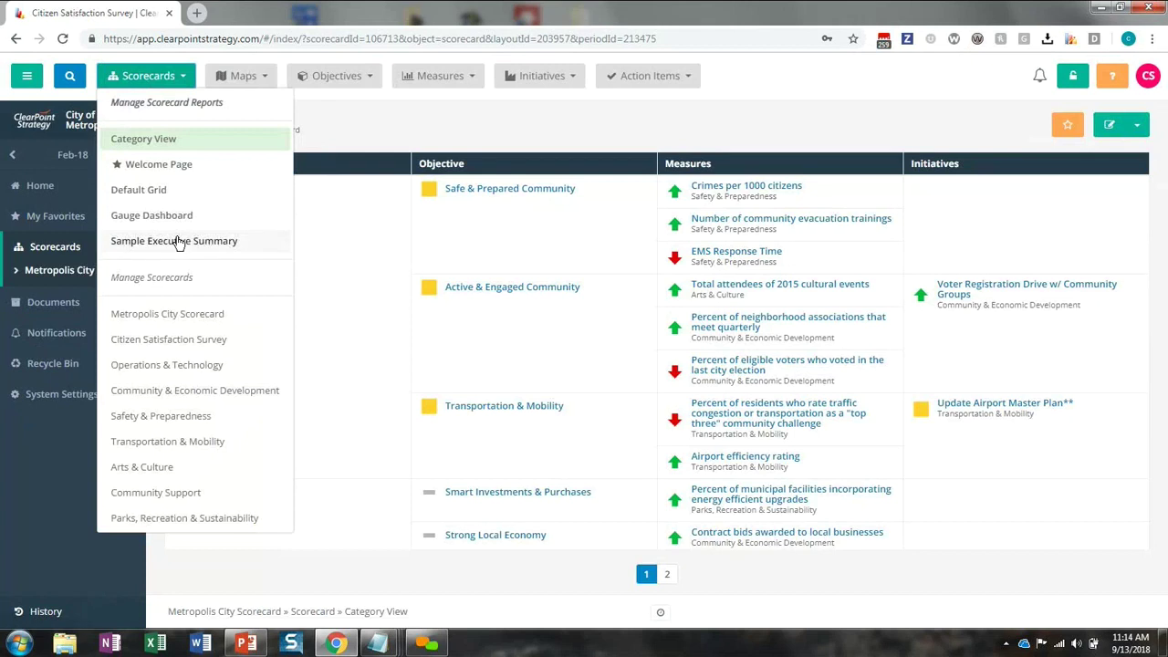
pyautogui.click(179, 242)
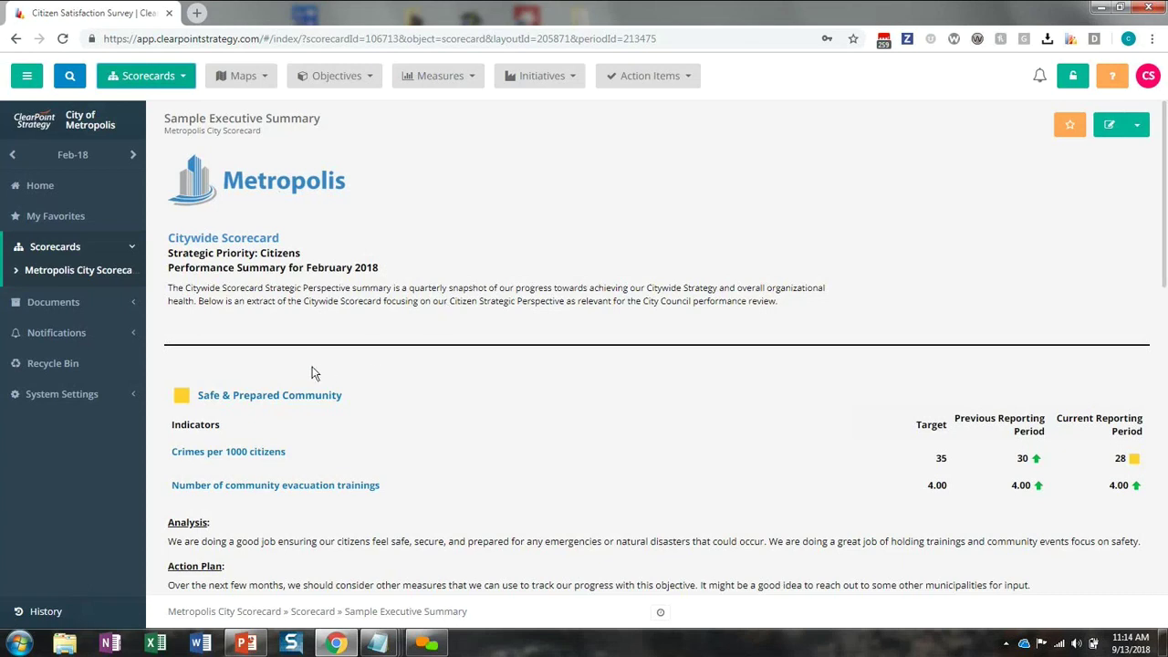
pyautogui.scroll(-1, 316, 357)
pyautogui.scroll(-2, 316, 358)
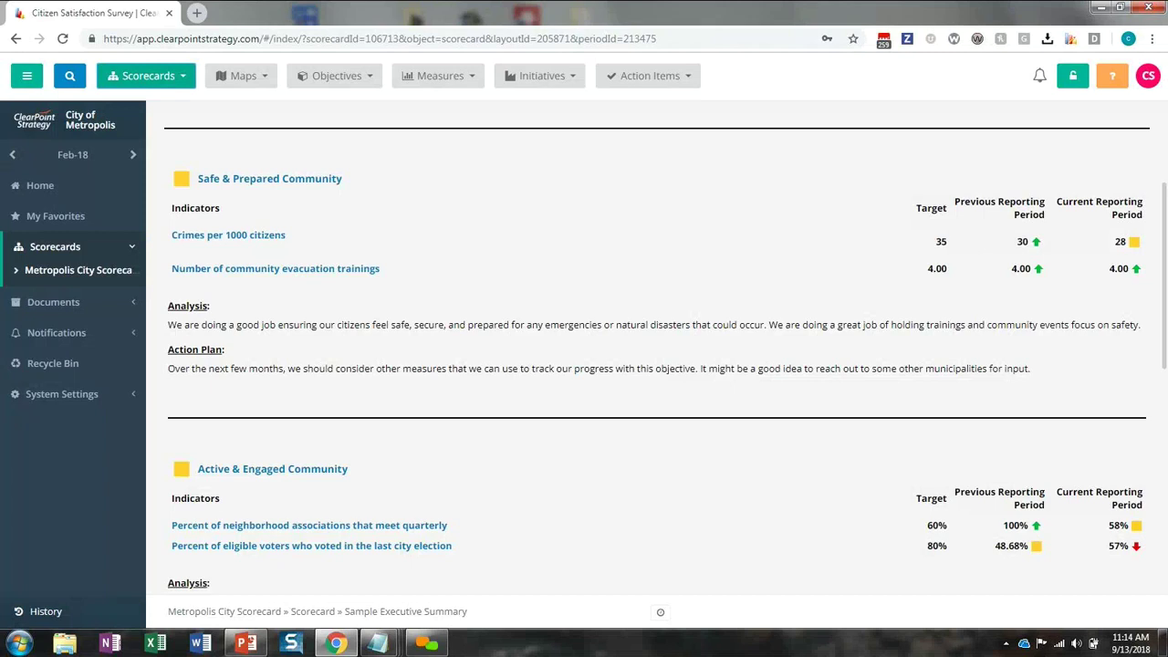
# - Open the Sample Executive Summary's content for editing to examine its data reference codes, and leave without saving
pyautogui.click(507, 328)
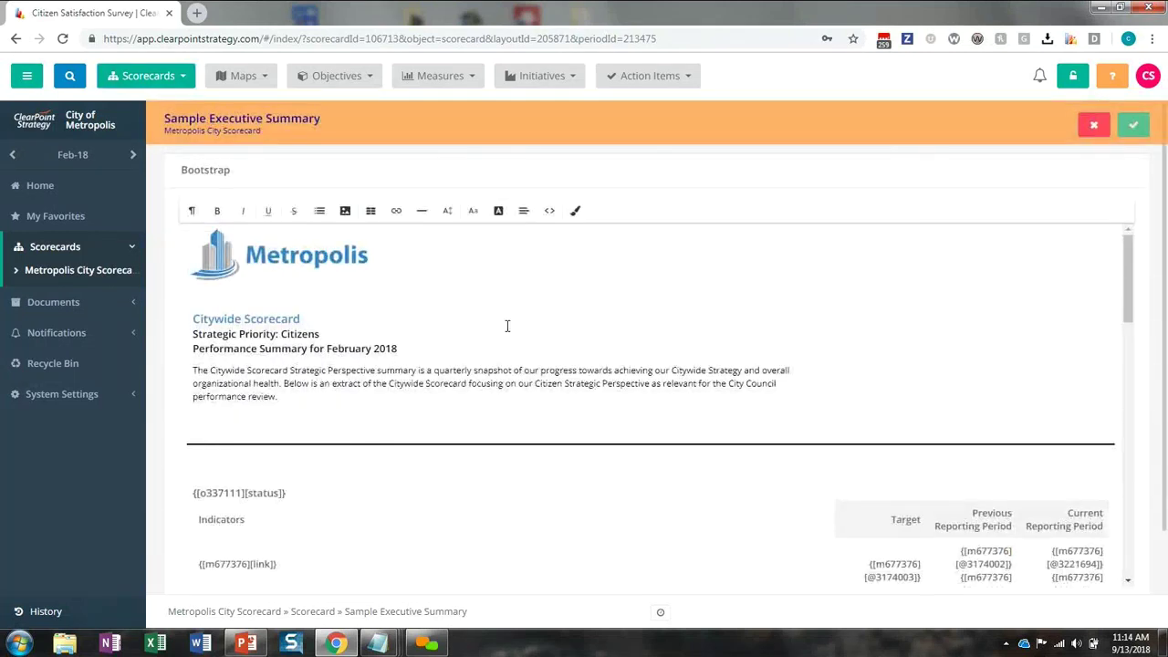
pyautogui.scroll(-2, 424, 329)
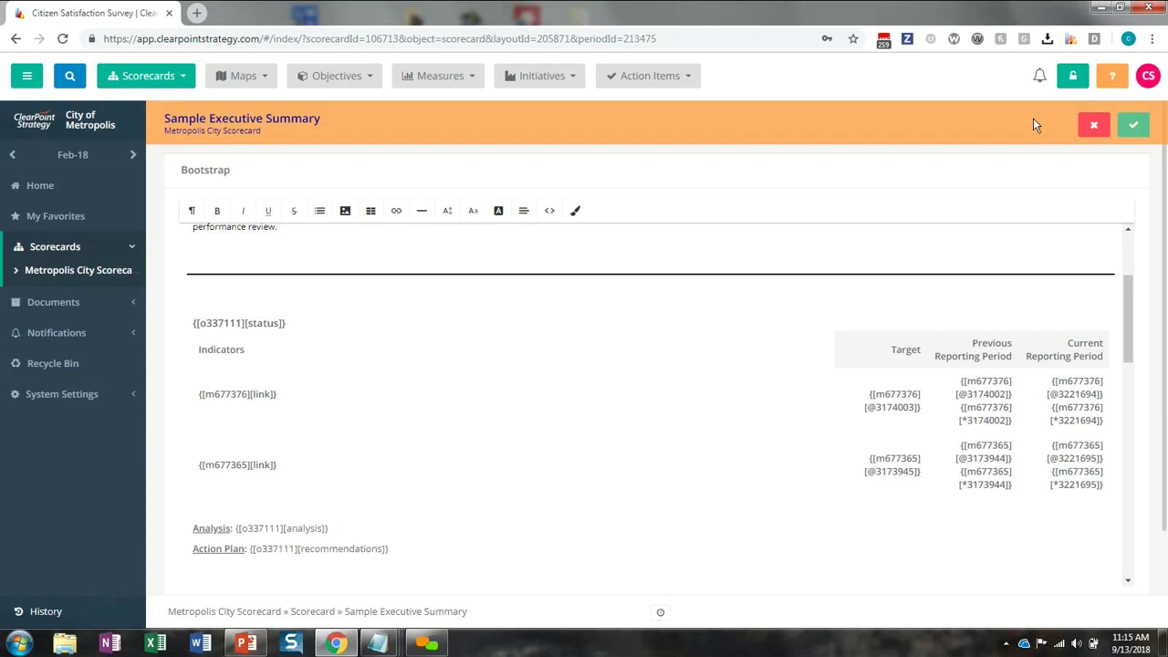
pyautogui.click(1092, 125)
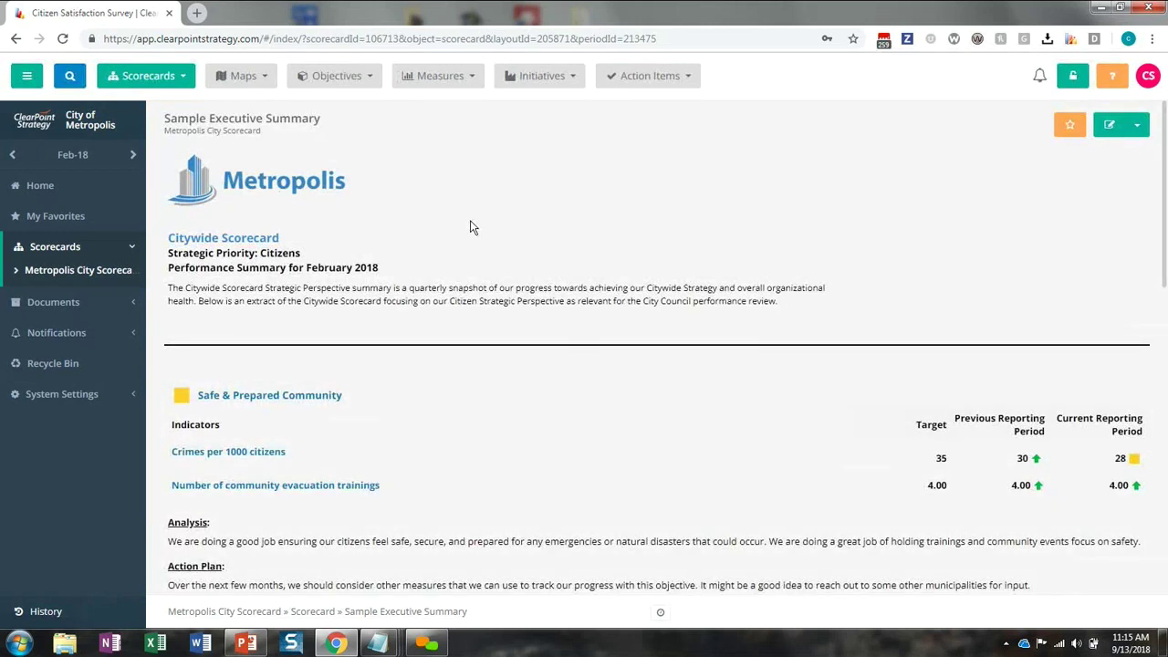
# - Open the Safe & Prepared Community objective from the summary and review its details, recommendations and chart
pyautogui.click(299, 398)
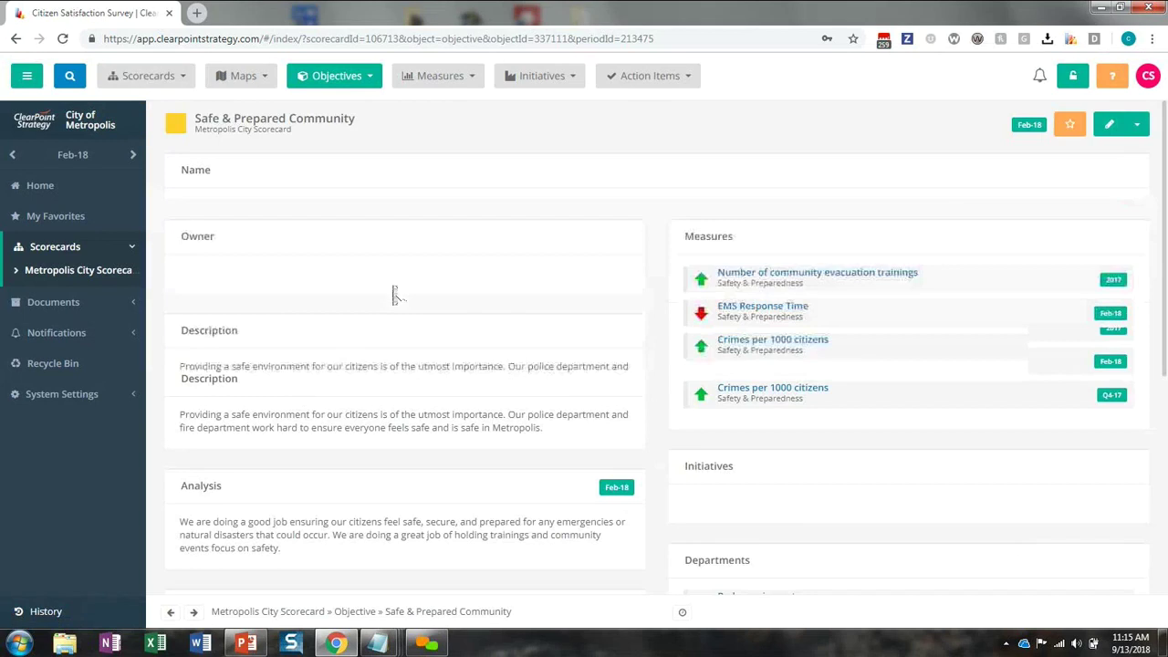
pyautogui.scroll(-2, 394, 297)
pyautogui.scroll(-3, 395, 293)
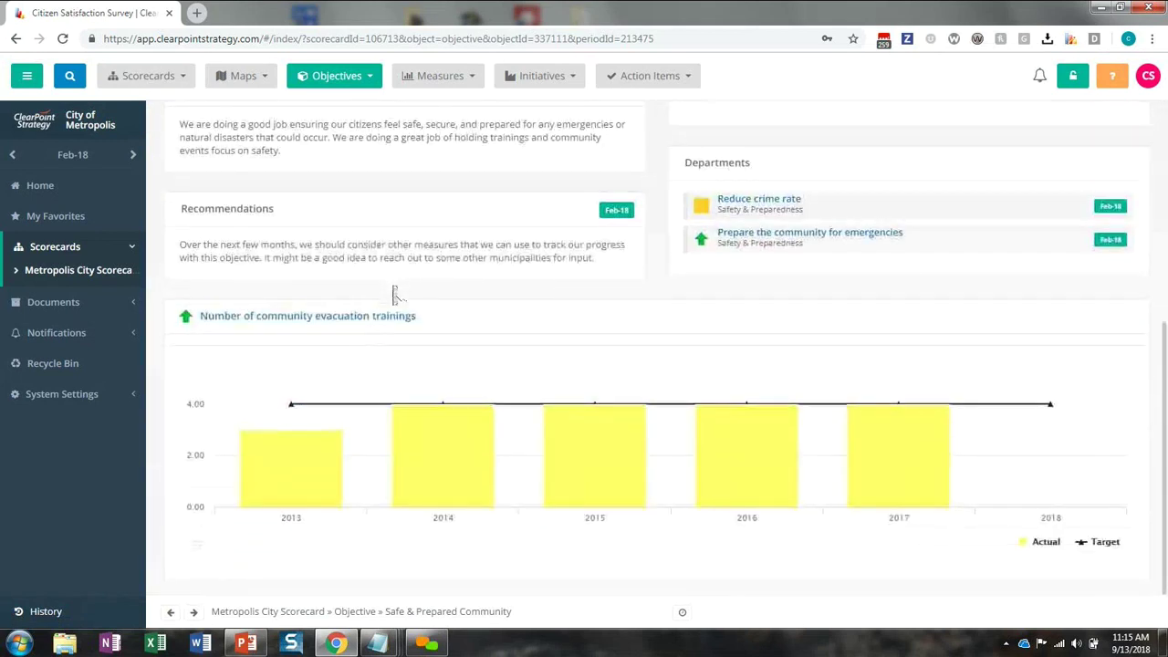
pyautogui.scroll(4, 394, 292)
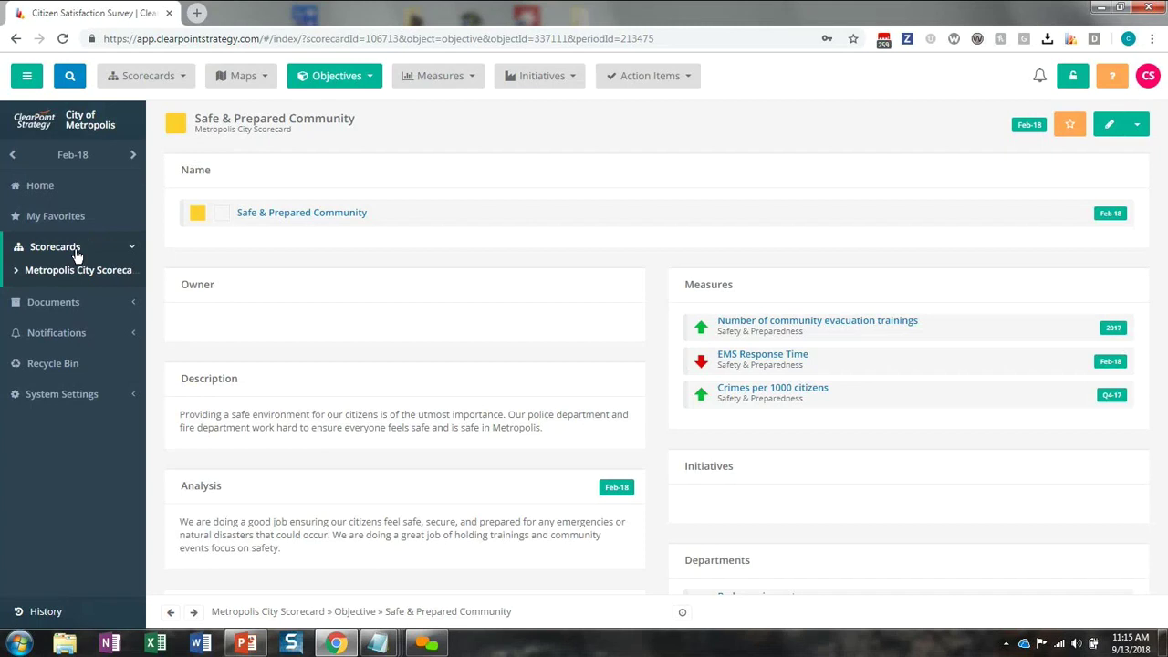
# - Start a new scorecard custom field in the system's admin options and name it Executive Summary
pyautogui.click(53, 398)
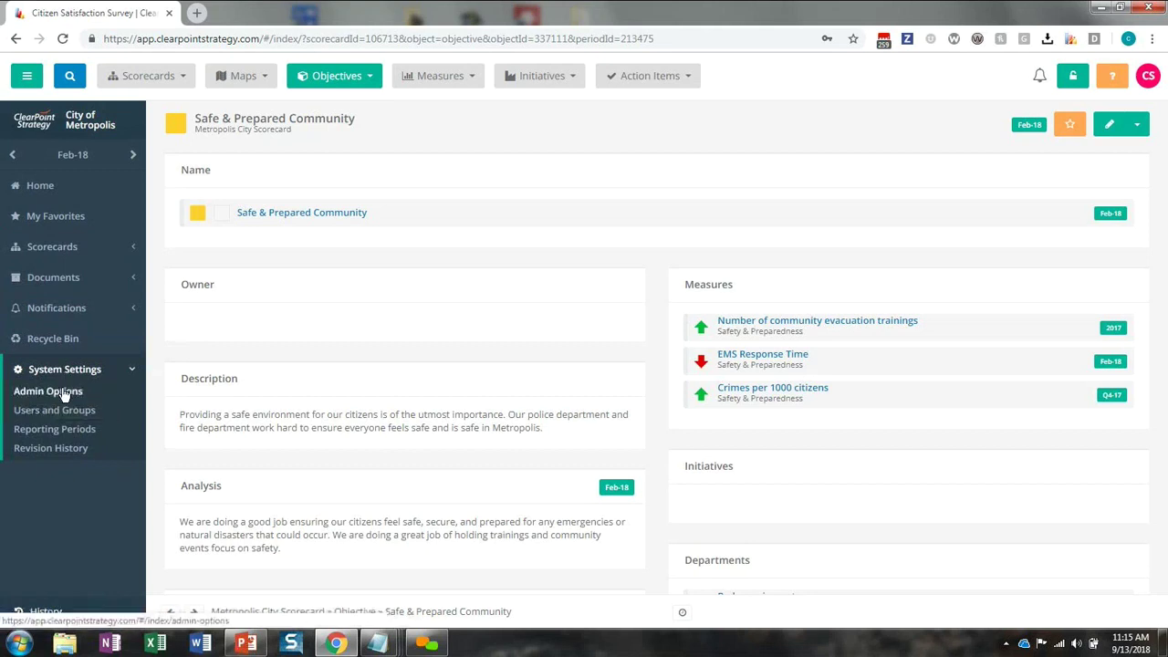
pyautogui.click(64, 393)
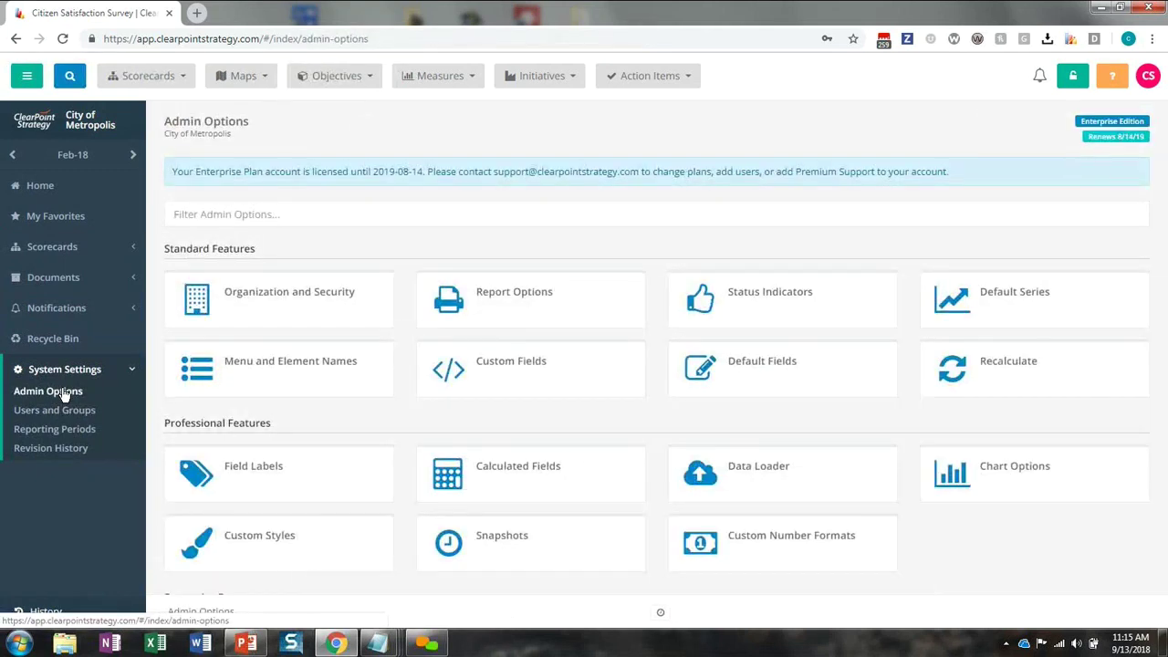
pyautogui.click(535, 387)
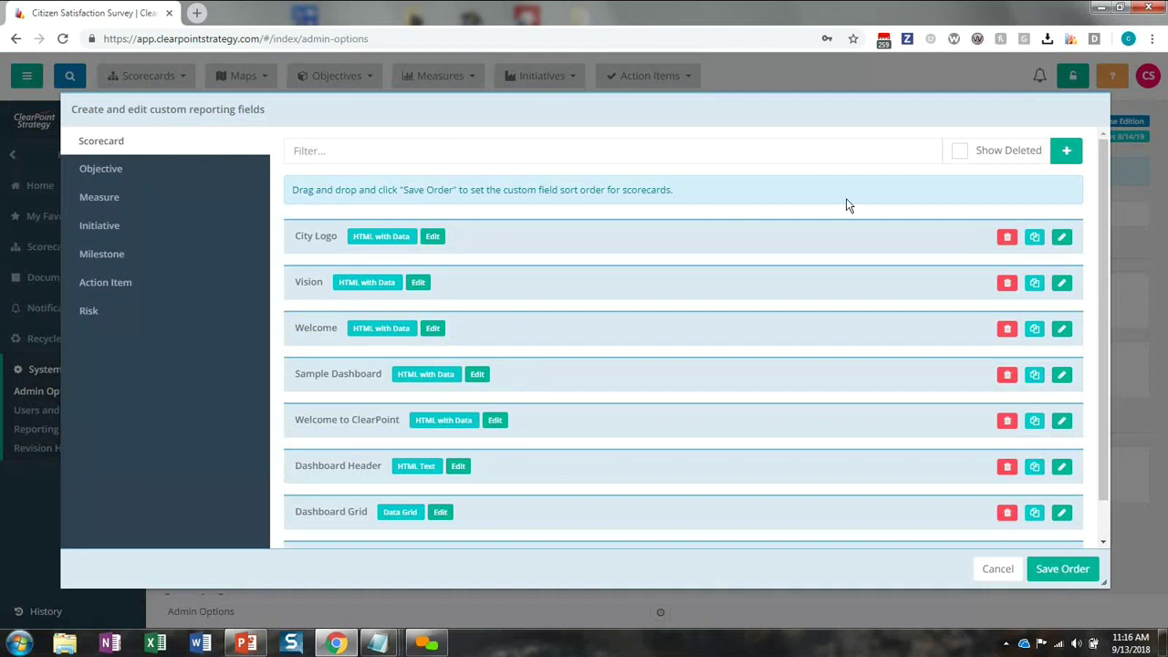
pyautogui.click(1062, 155)
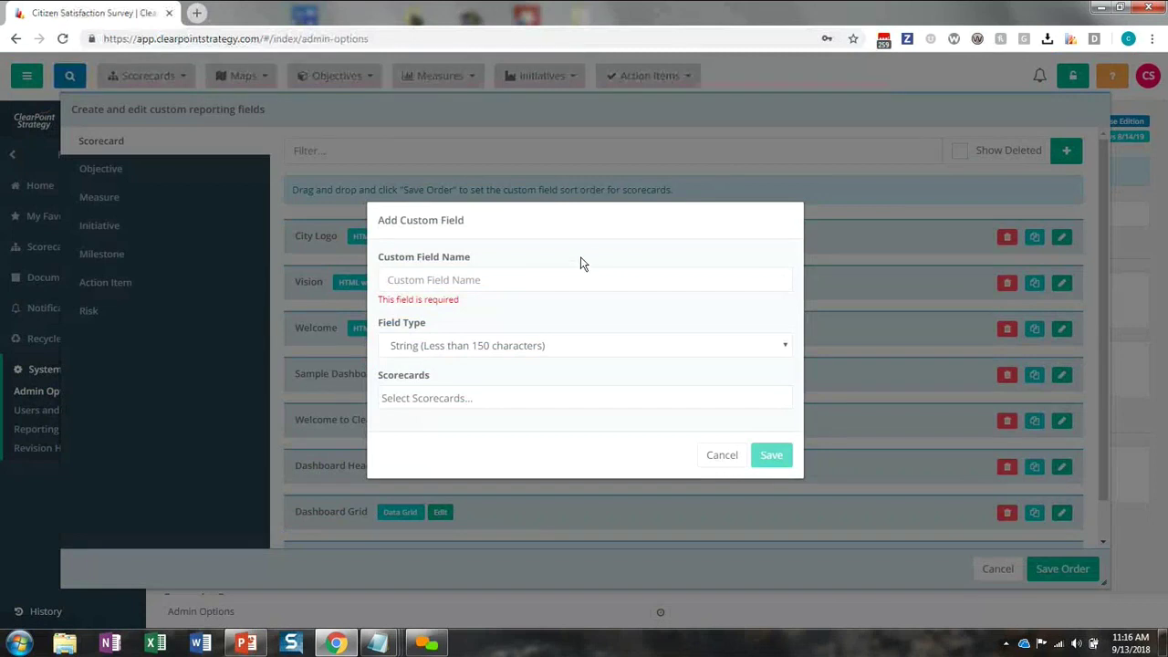
pyautogui.click(566, 278)
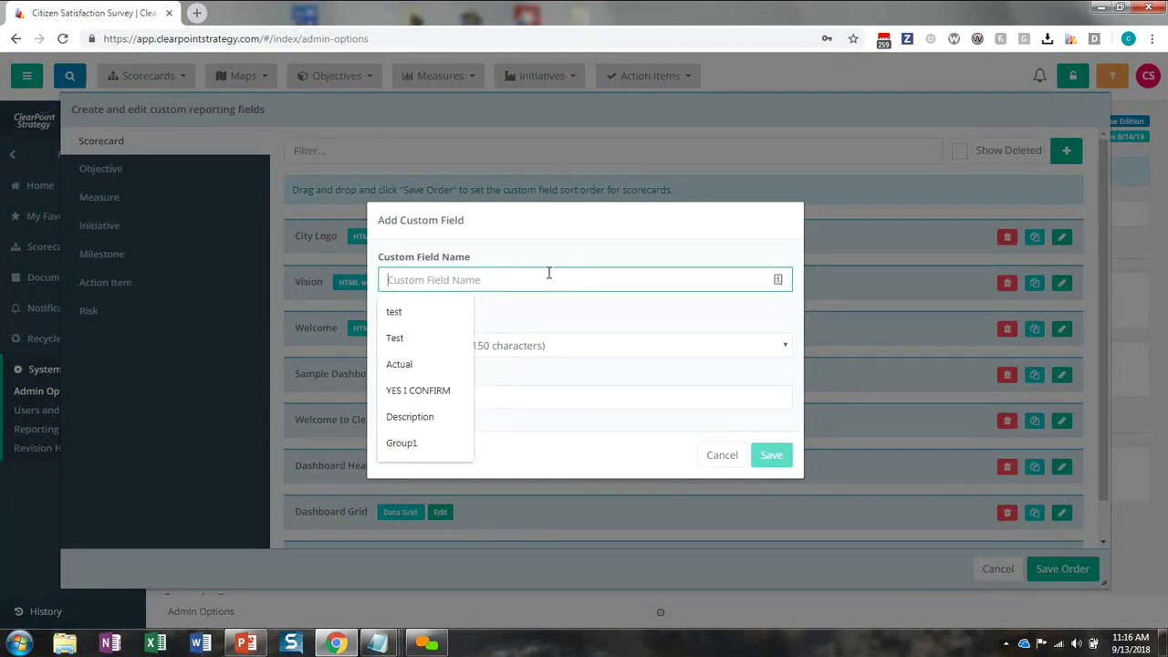
pyautogui.write('exe')
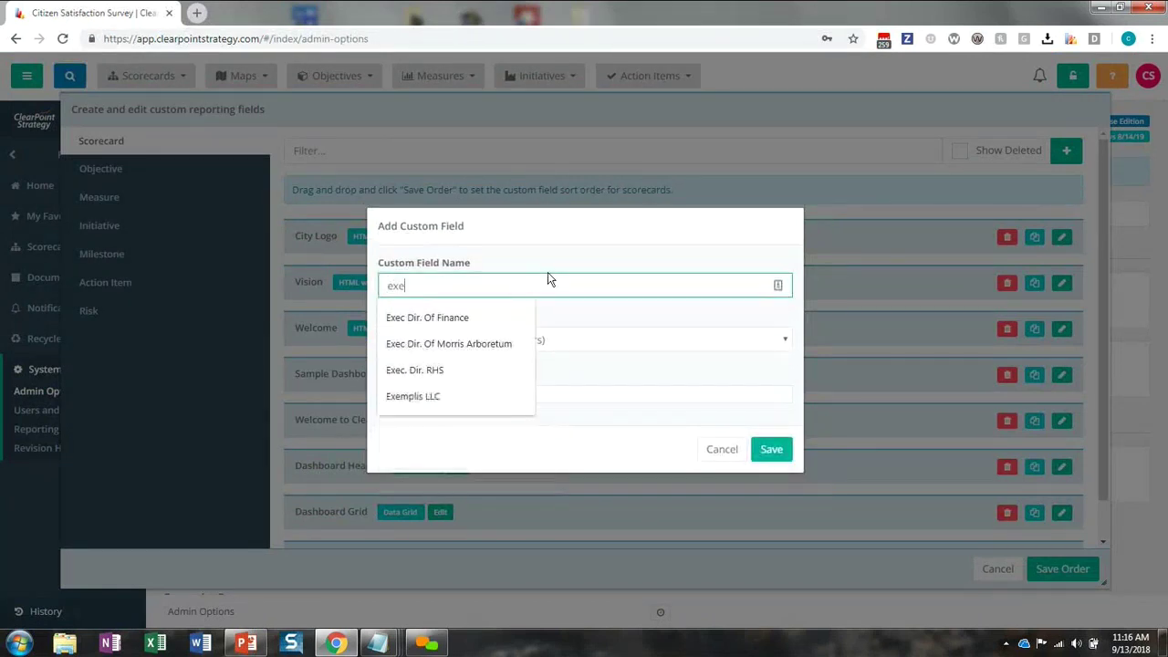
pyautogui.write('cutive')
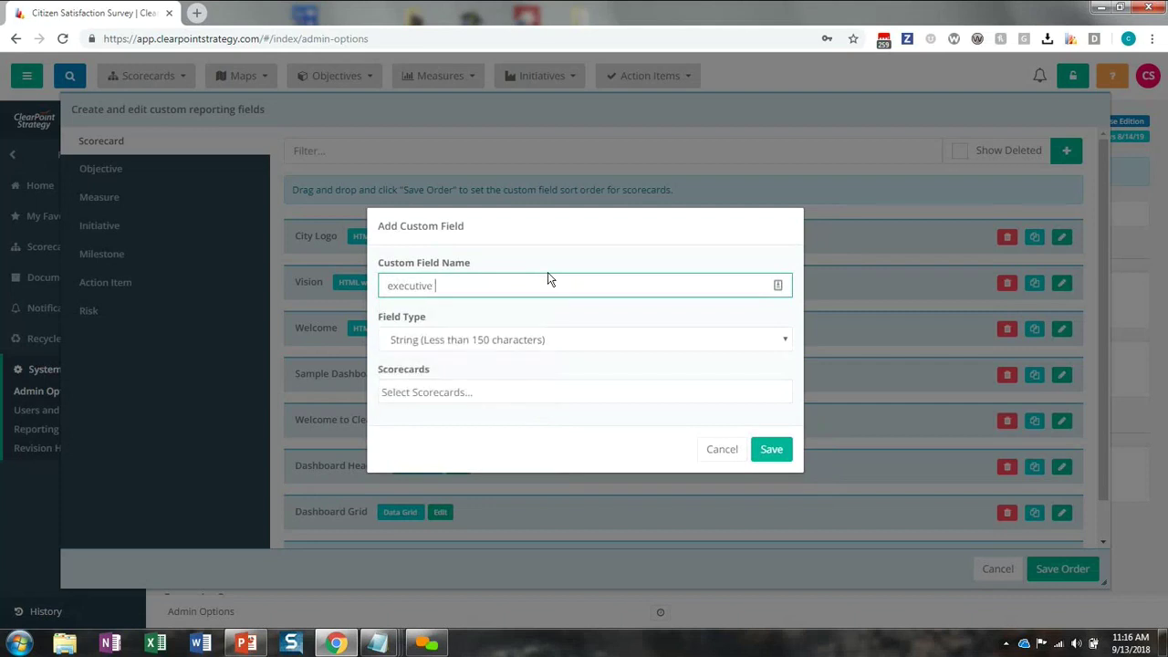
pyautogui.click(389, 285)
pyautogui.press('BackSpace')
pyautogui.write('ESummary')
# - Set the new field's type to HTML with Data, save the field, and save the custom field order
pyautogui.click(465, 340)
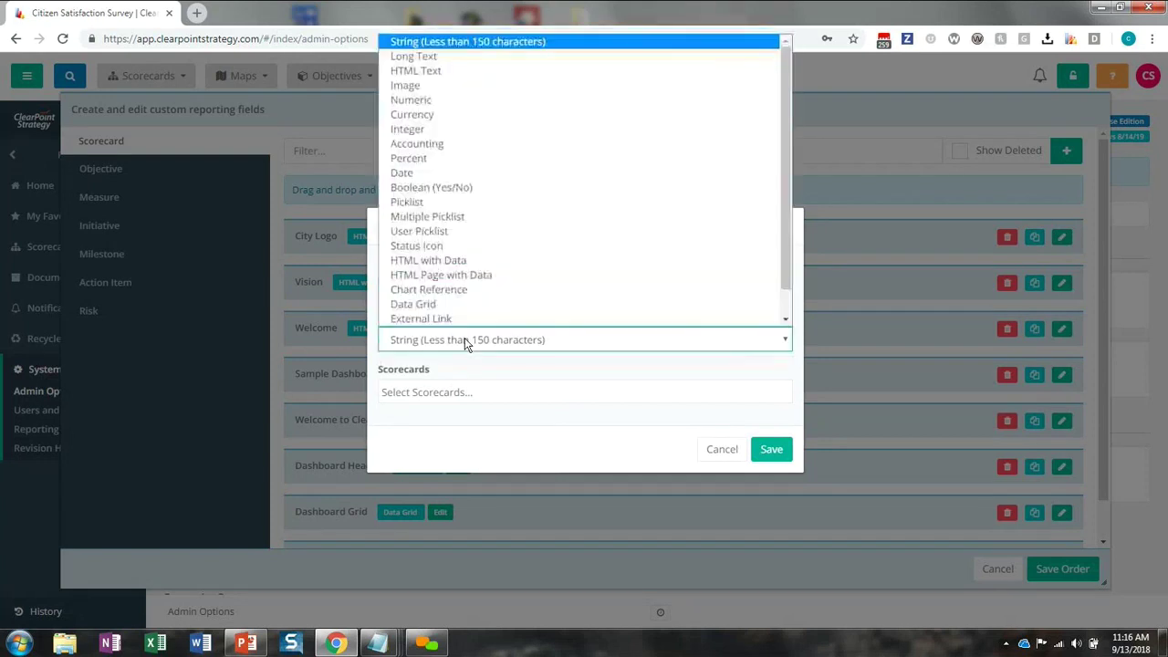
pyautogui.click(445, 264)
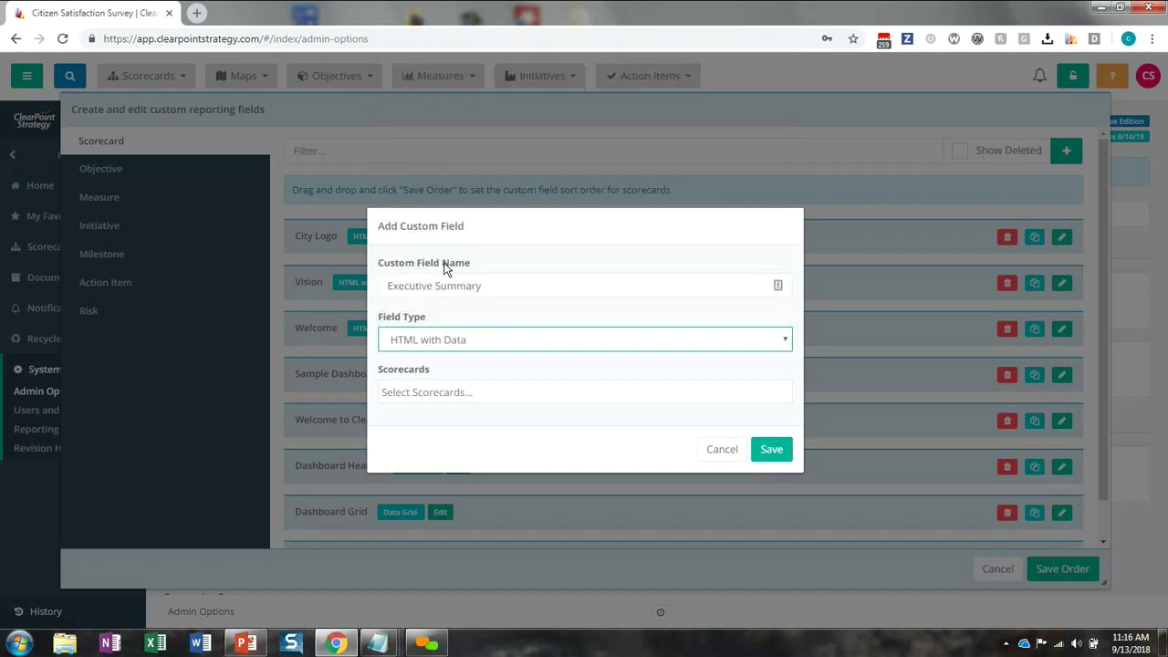
pyautogui.click(772, 450)
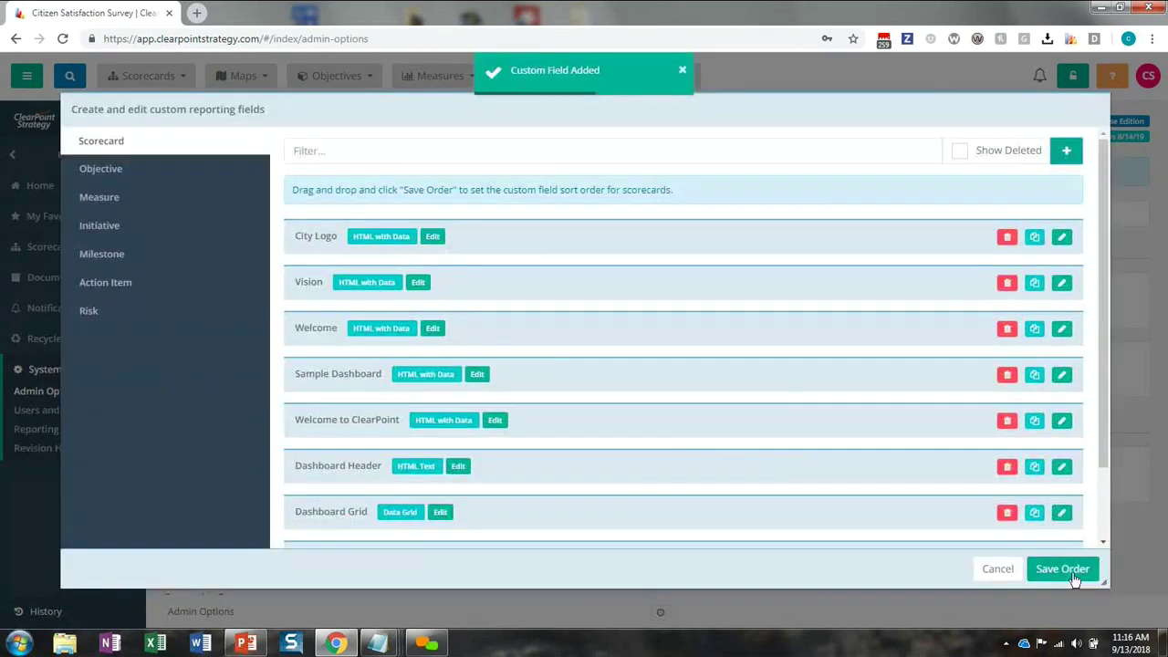
pyautogui.click(1062, 572)
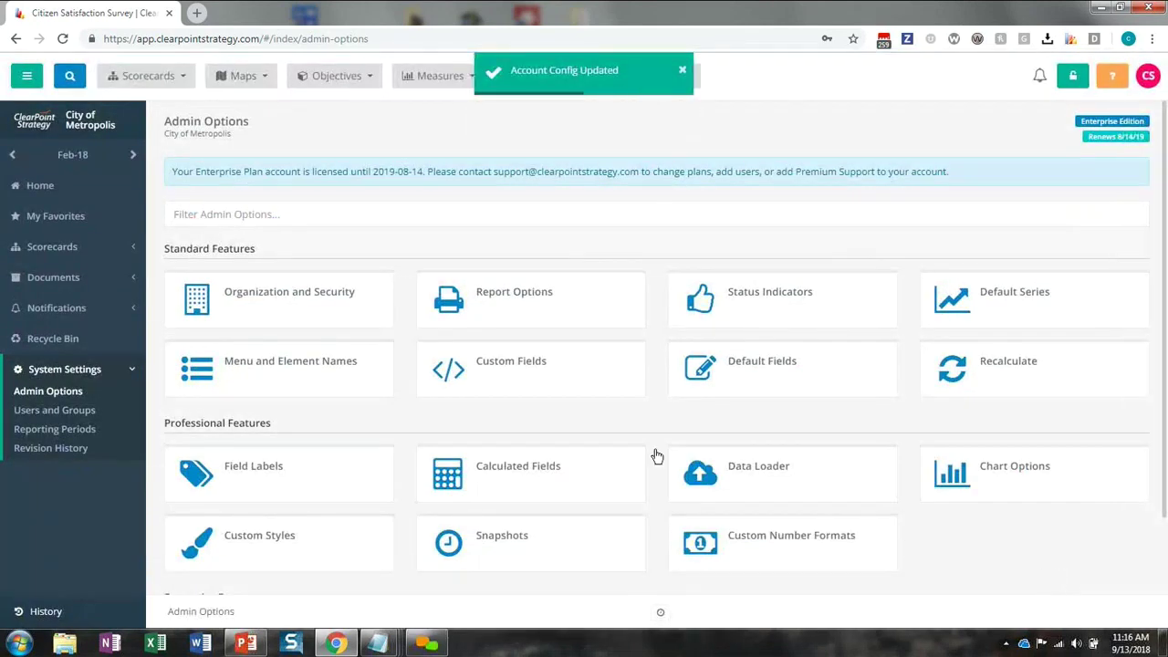
# - Start a new report for the Metropolis City Scorecard and name its layout Metropolis City Scorecard Executive Summary
pyautogui.click(141, 79)
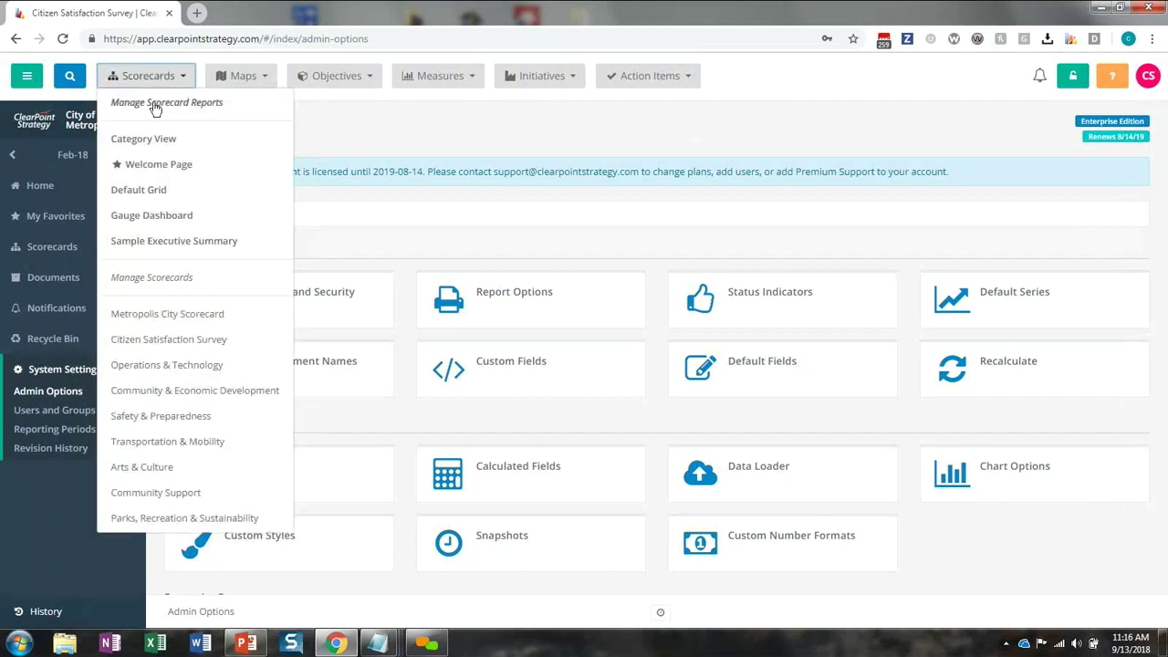
pyautogui.click(155, 106)
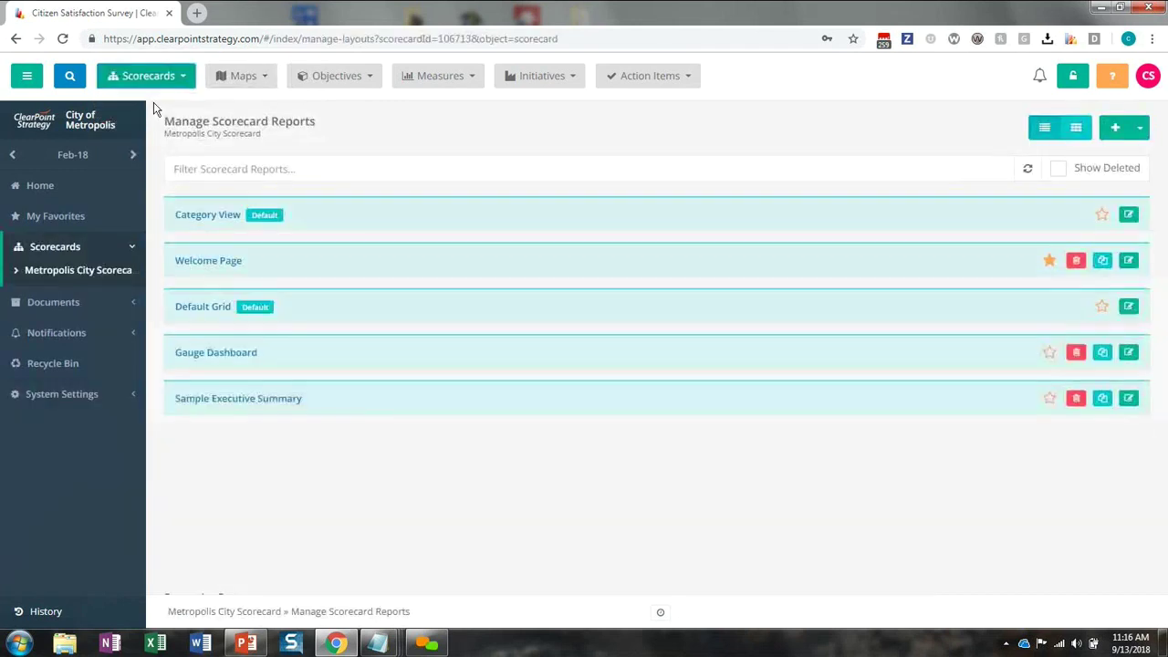
pyautogui.click(1117, 132)
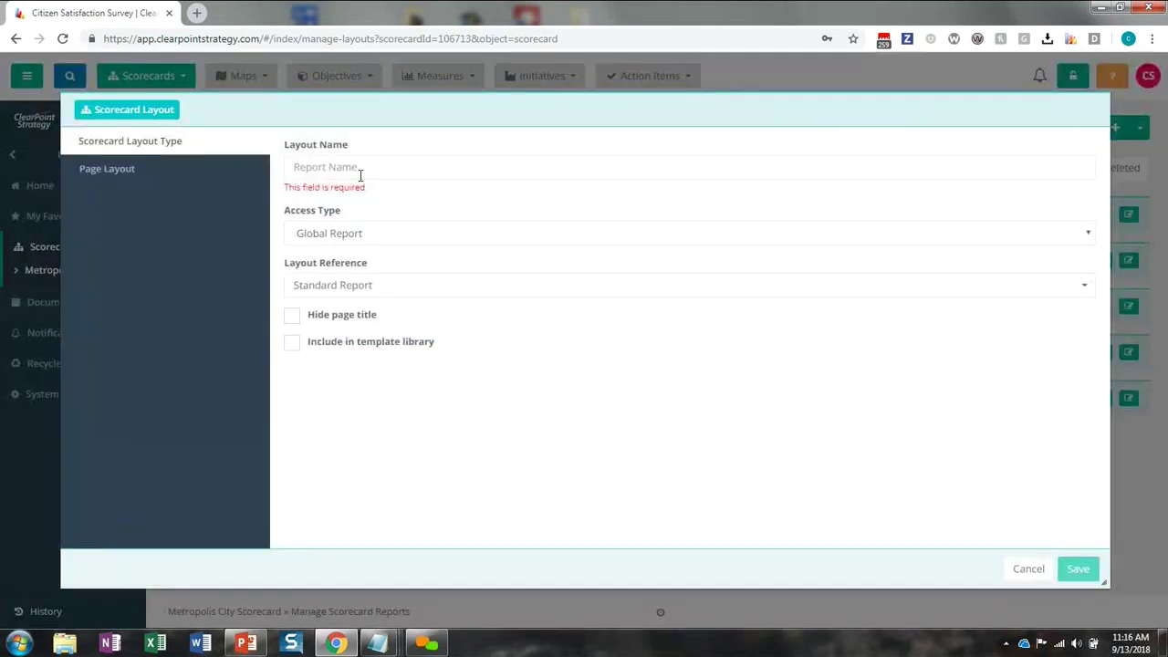
pyautogui.click(360, 169)
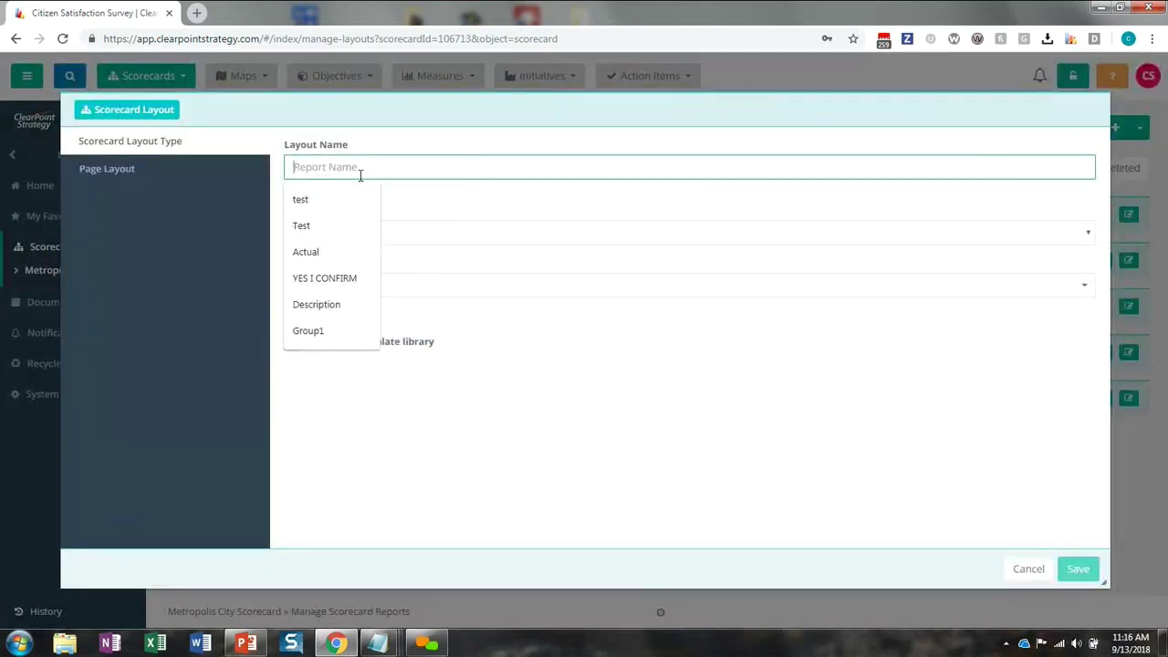
pyautogui.write('Metropolis City Scorecard Executive Summary')
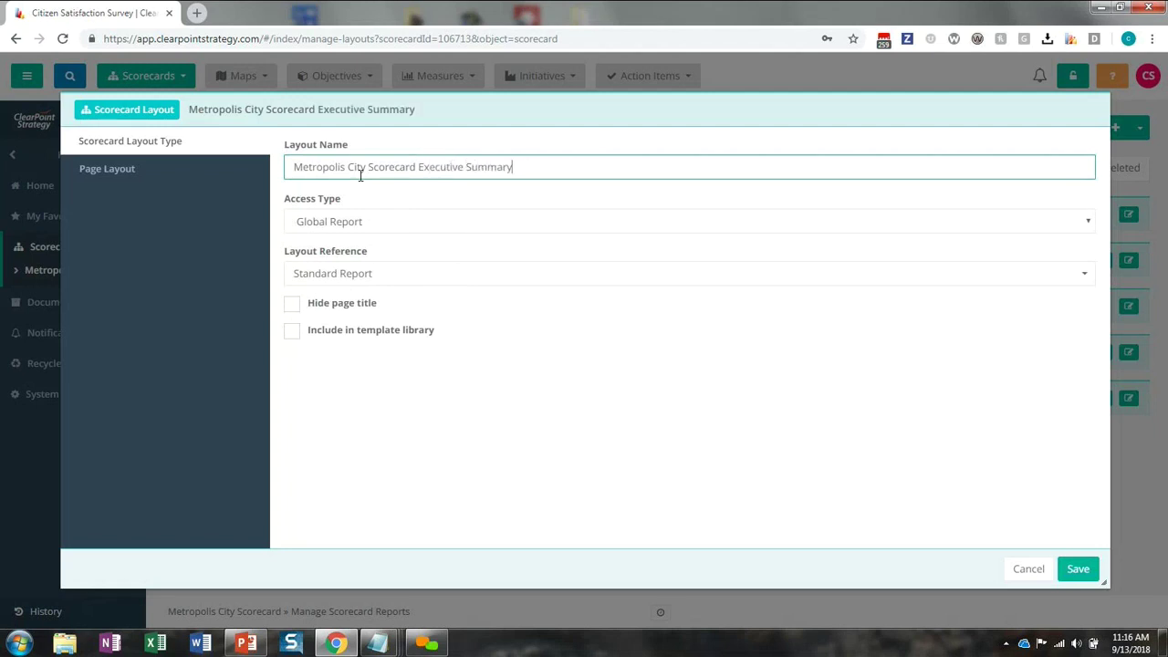
# - Add the Executive Summary field to the first section of the new report's page layout
pyautogui.click(94, 176)
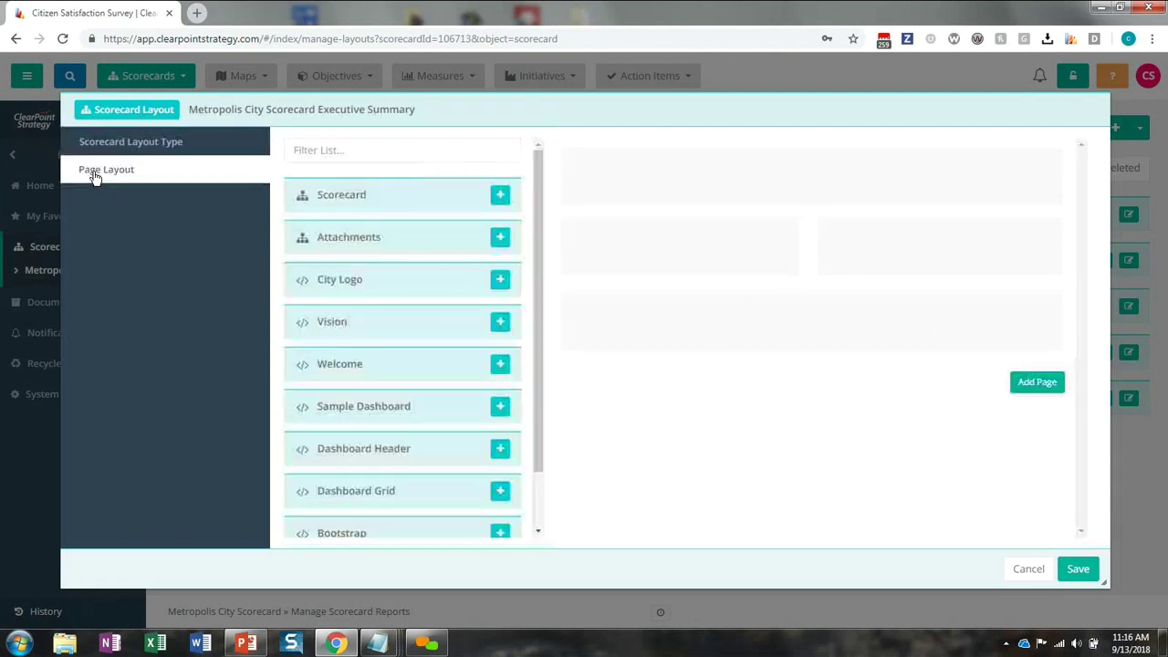
pyautogui.moveTo(454, 306); pyautogui.dragTo(477, 396)
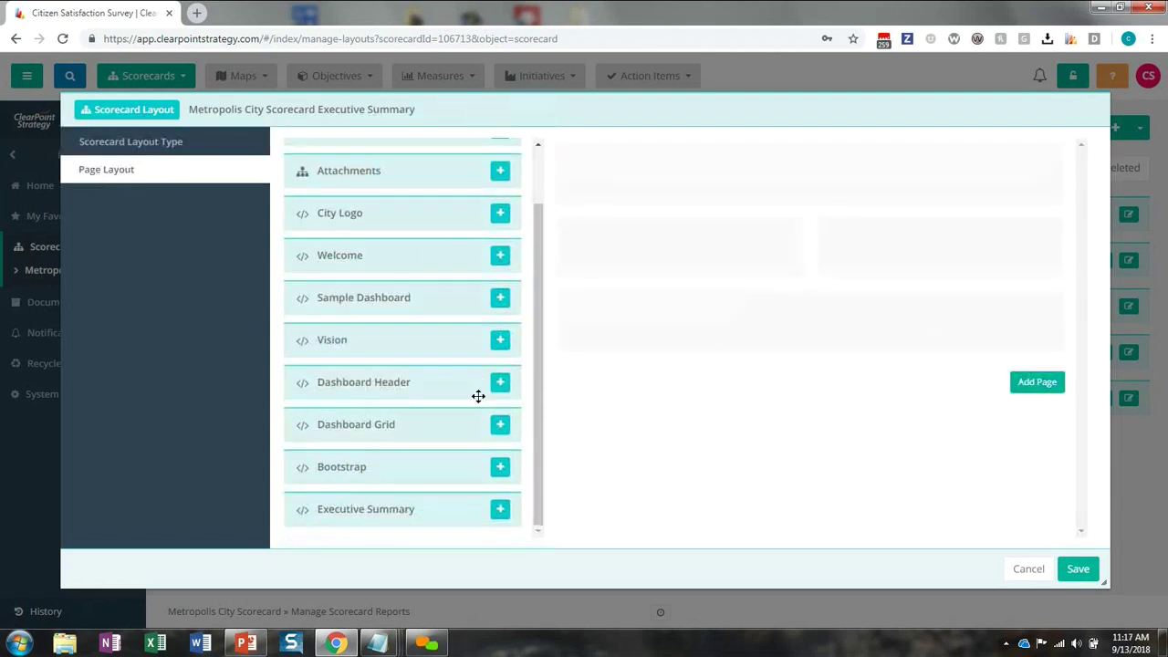
pyautogui.click(500, 510)
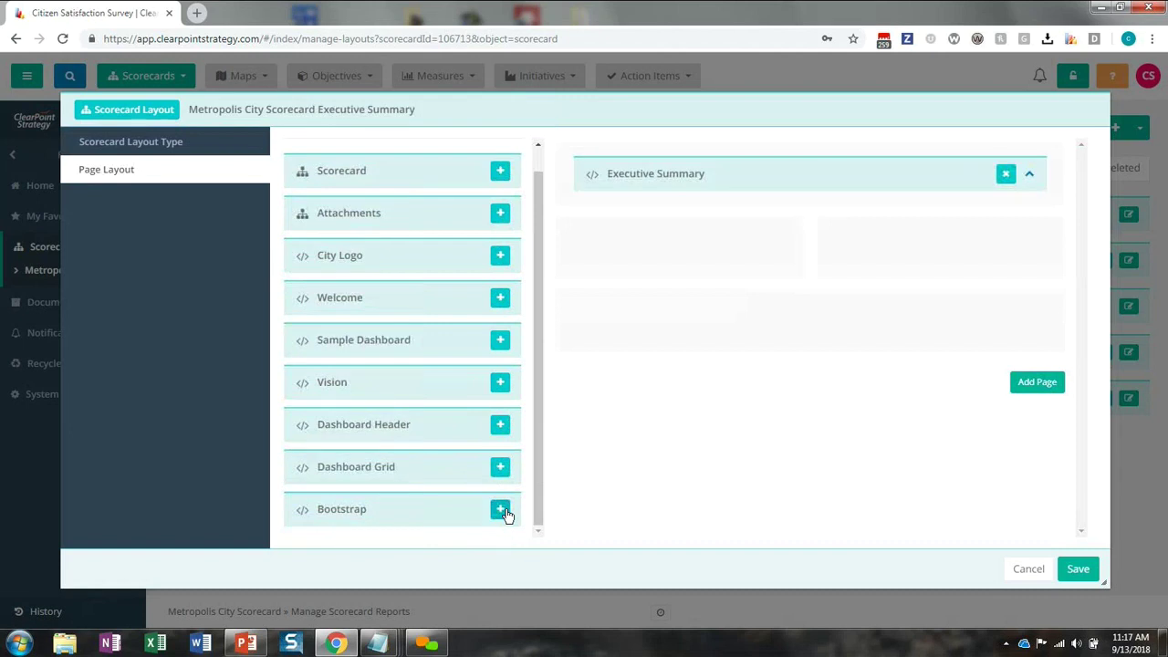
# - Save the report layout, open the Metropolis City Scorecard Executive Summary report, and start editing its Executive Summary field
pyautogui.click(1078, 568)
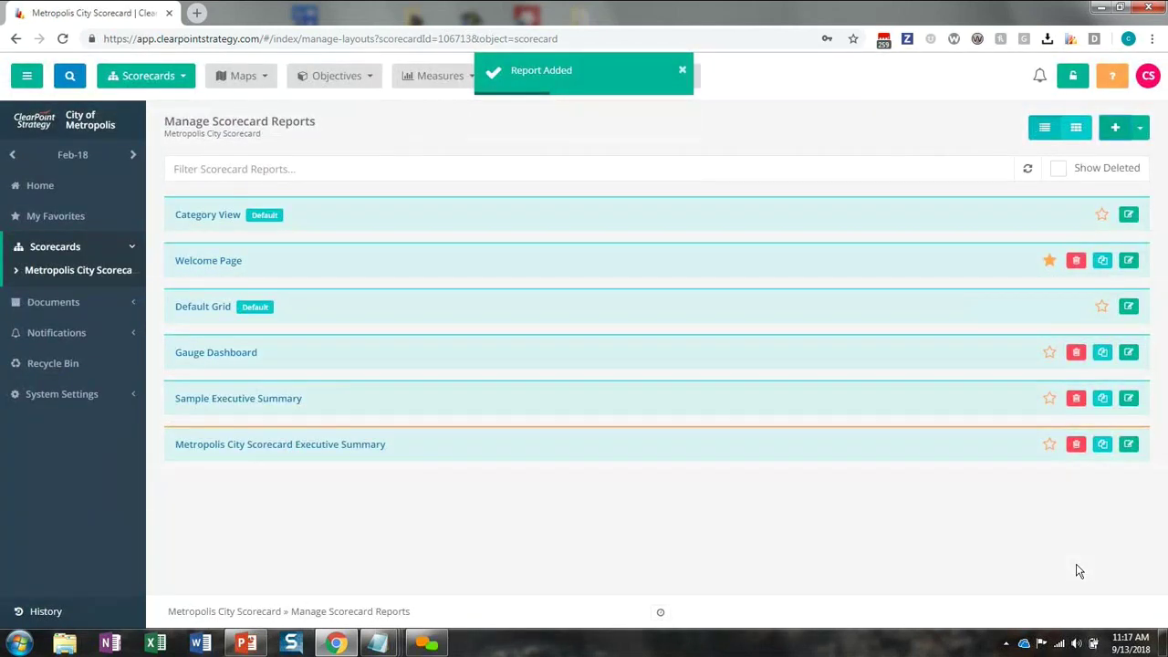
pyautogui.click(247, 445)
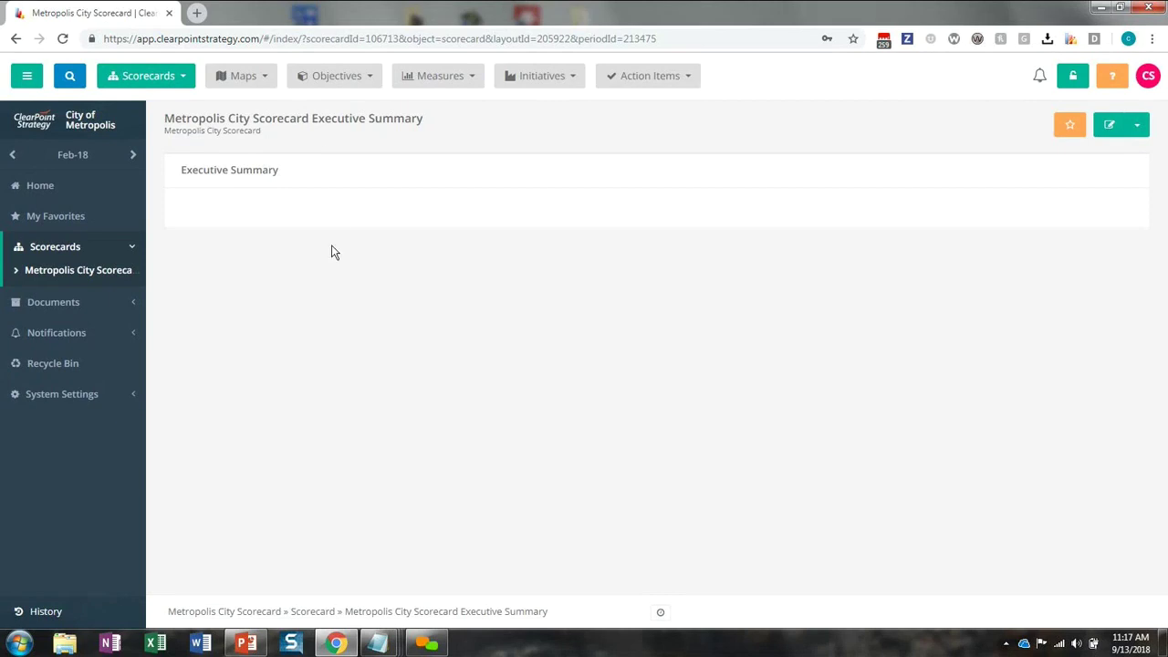
pyautogui.doubleClick(331, 208)
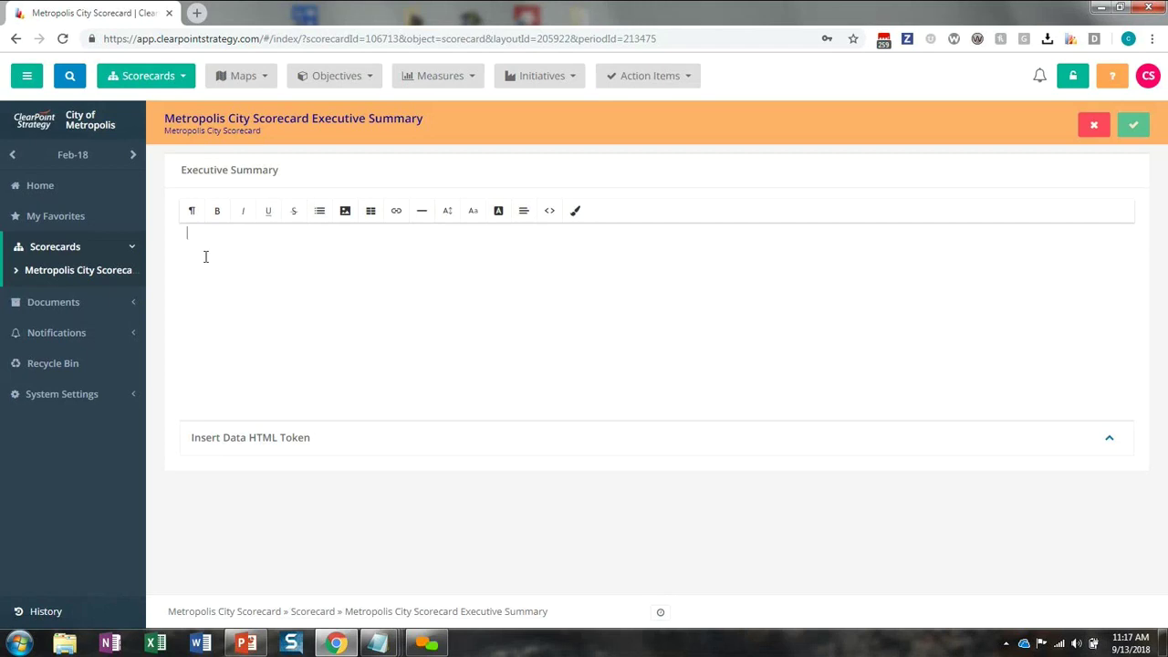
# - Insert the metropolis-community-dashboard image into the Executive Summary field and shrink it to about half its size
pyautogui.click(346, 215)
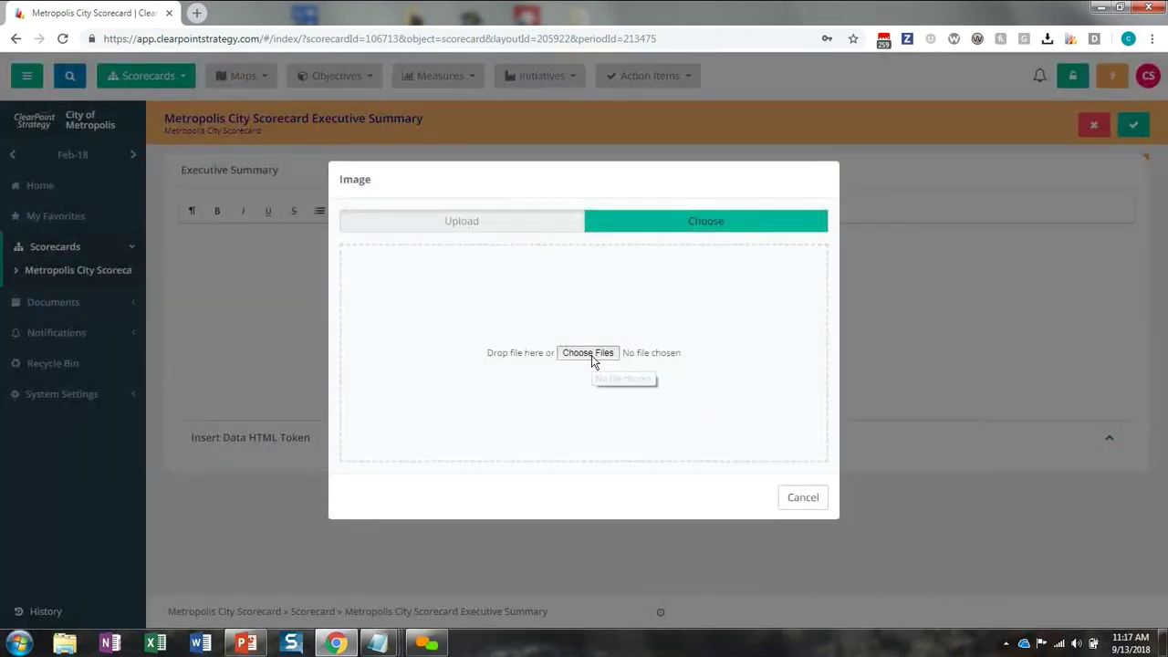
pyautogui.click(592, 355)
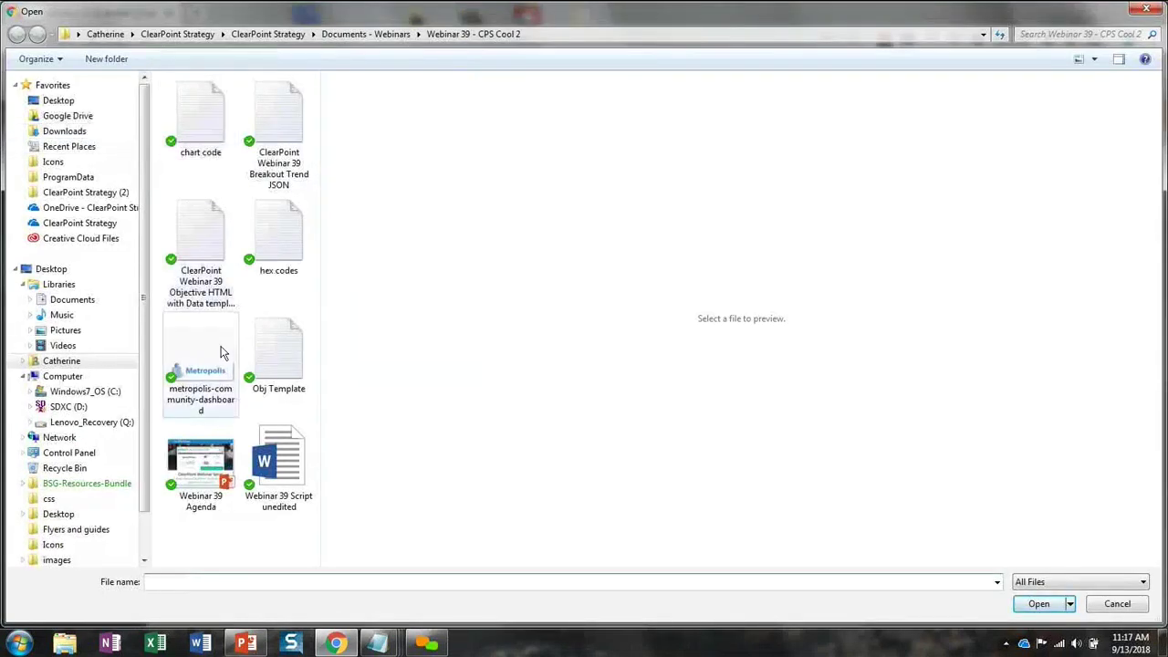
pyautogui.click(215, 365)
pyautogui.click(1039, 603)
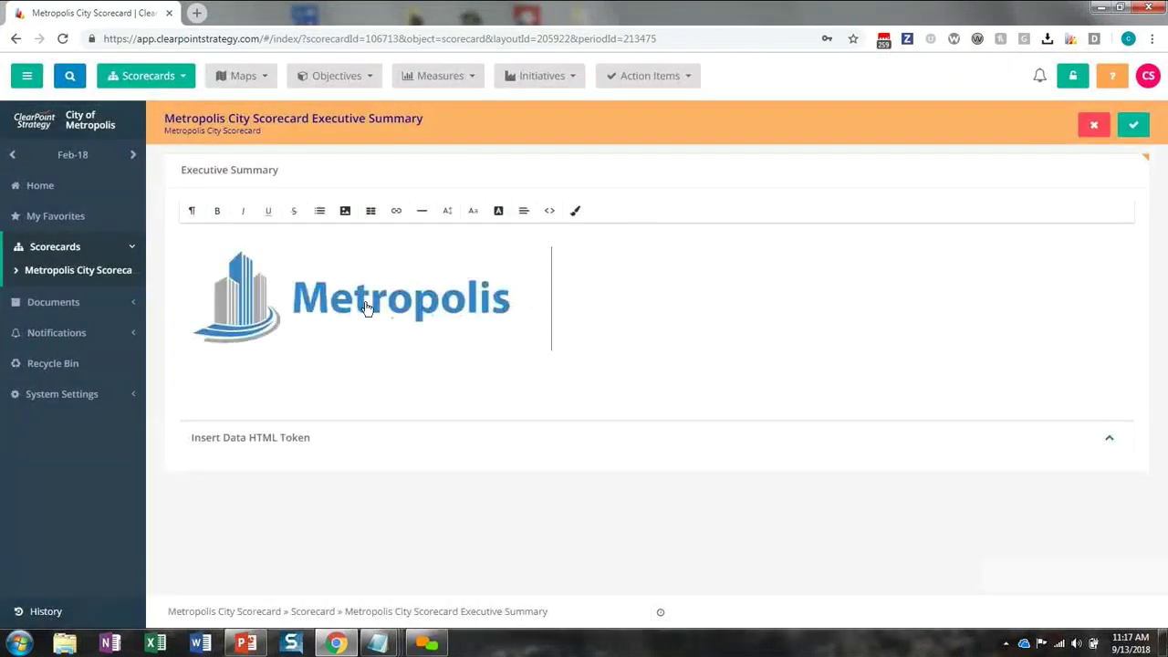
pyautogui.click(405, 306)
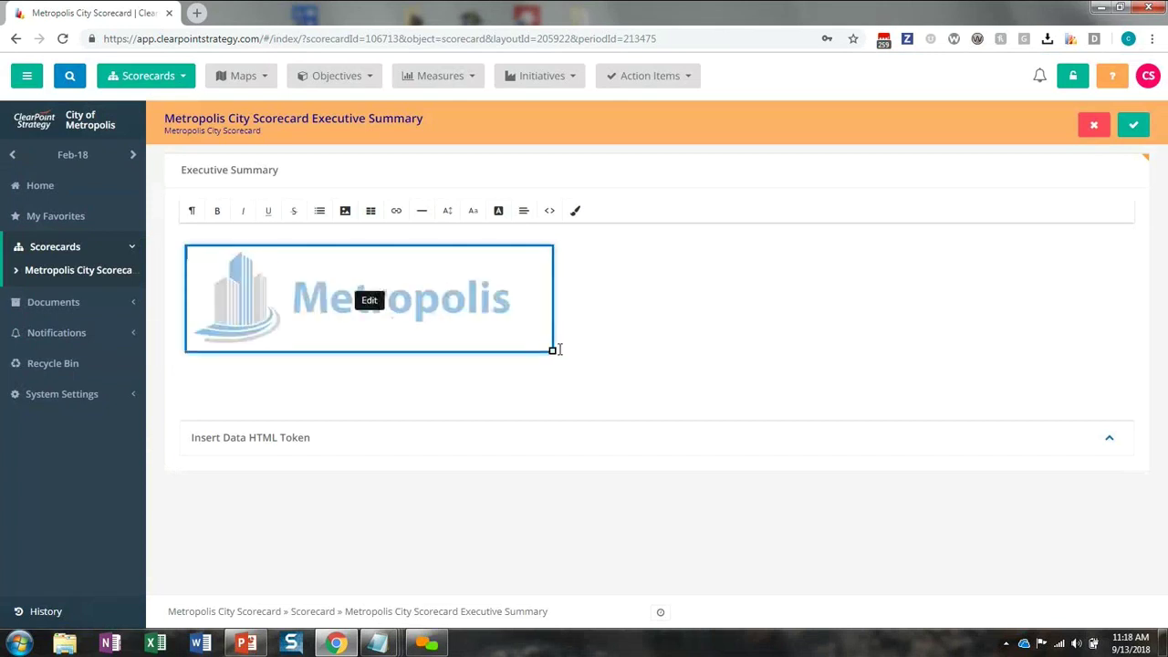
pyautogui.moveTo(540, 354); pyautogui.dragTo(424, 302)
pyautogui.click(413, 296)
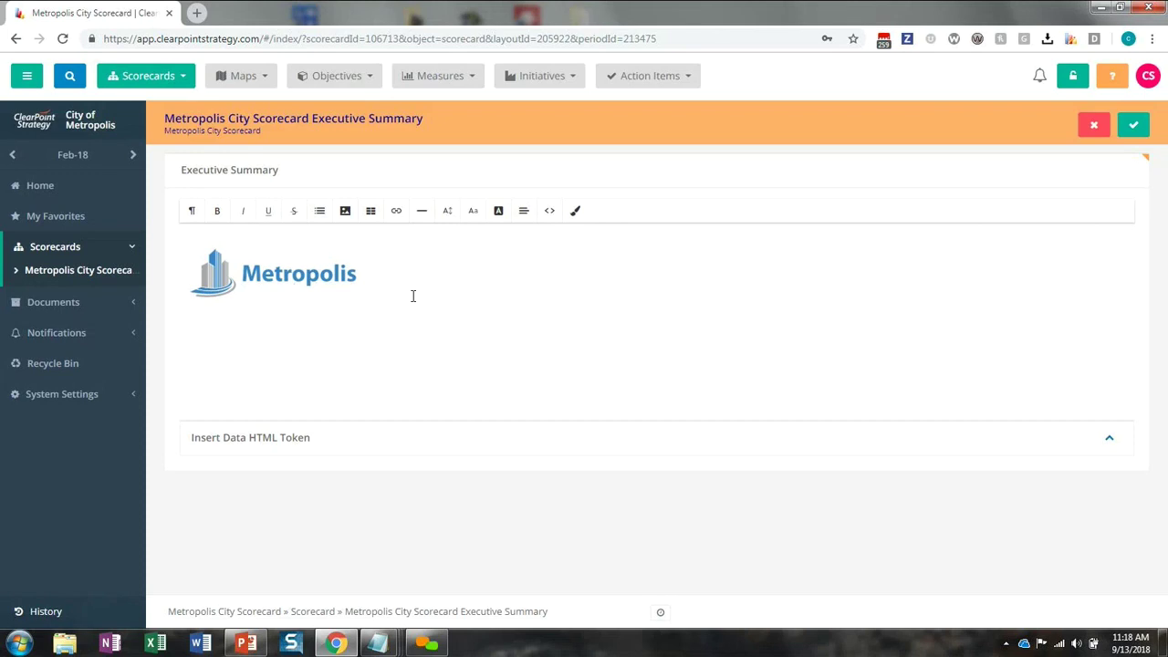
# - Enter three lines beneath the logo: Citywide Scorecard, Strategic Perspective: Citizens, and Performance Data as of February 2018
pyautogui.write('Citywis')
pyautogui.write('de Scoreca')
pyautogui.write('rd')
pyautogui.write('Strategic ')
pyautogui.write('Perspective')
pyautogui.write(': Citize')
pyautogui.write('ns')
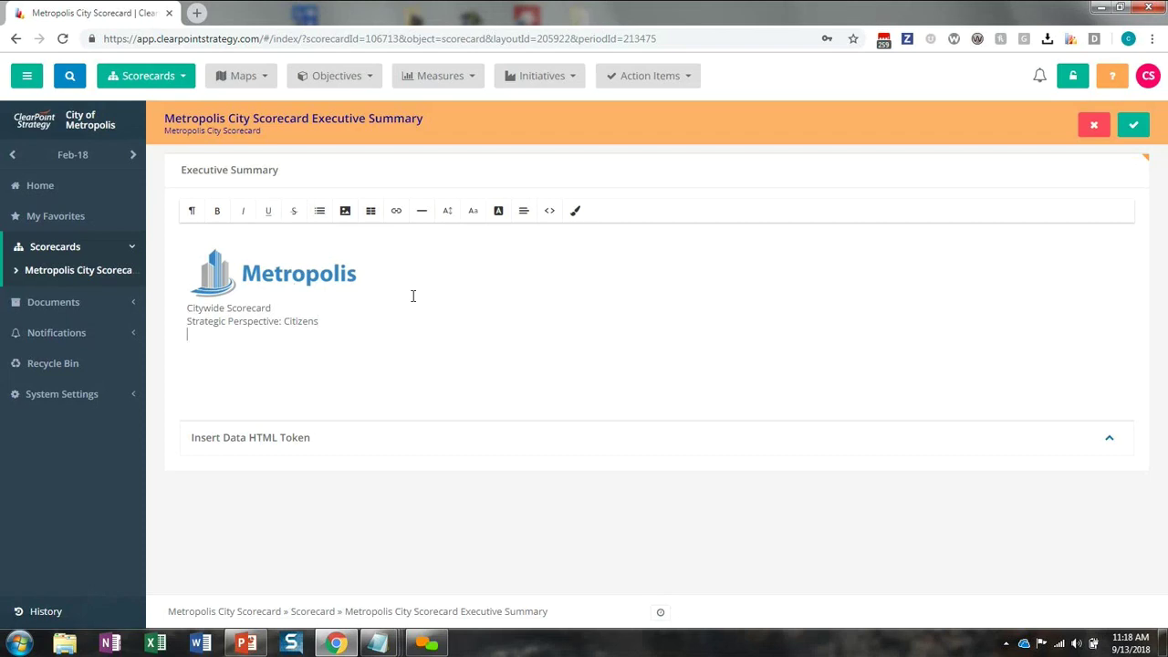
pyautogui.write('Performance Data as of Februa')
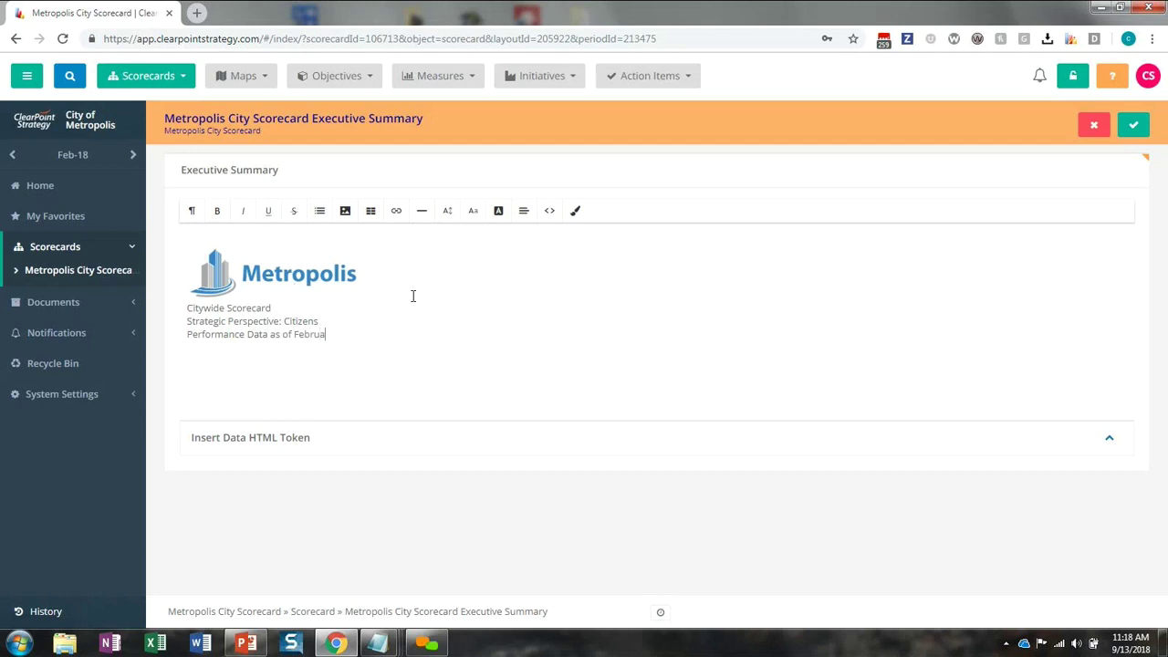
pyautogui.write('ry 2018')
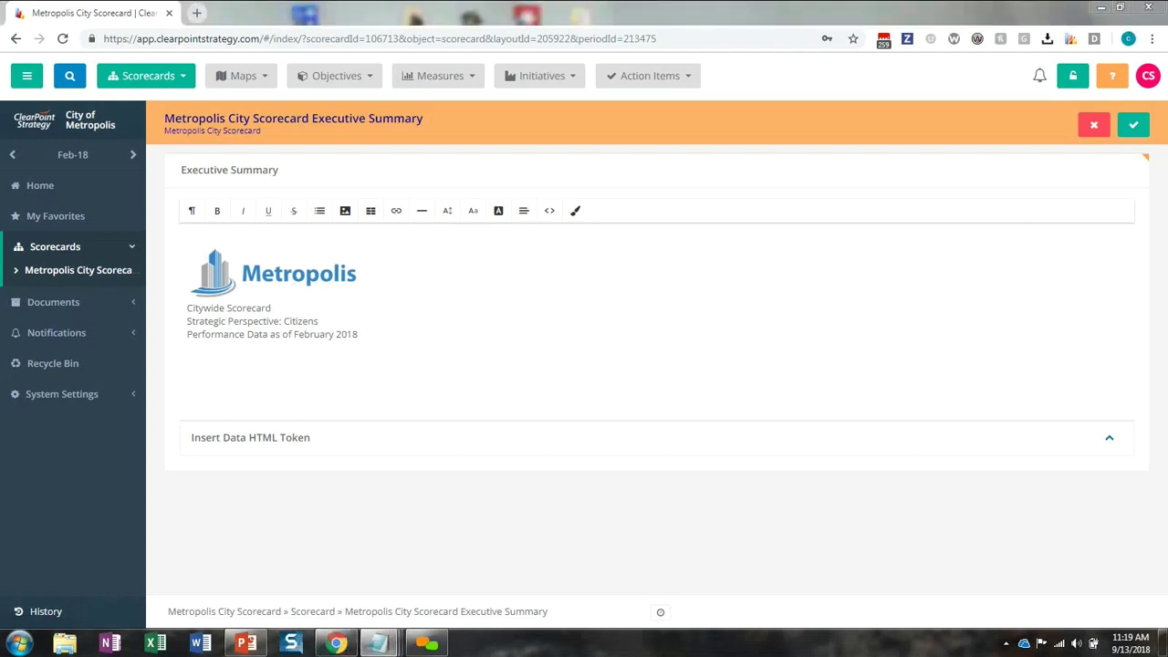
# - Add a paragraph introducing the Citywide Scorecard Strategic Perspective summary as a quarterly snapshot, with the Citizen extract for the Council performance review
pyautogui.click(313, 368)
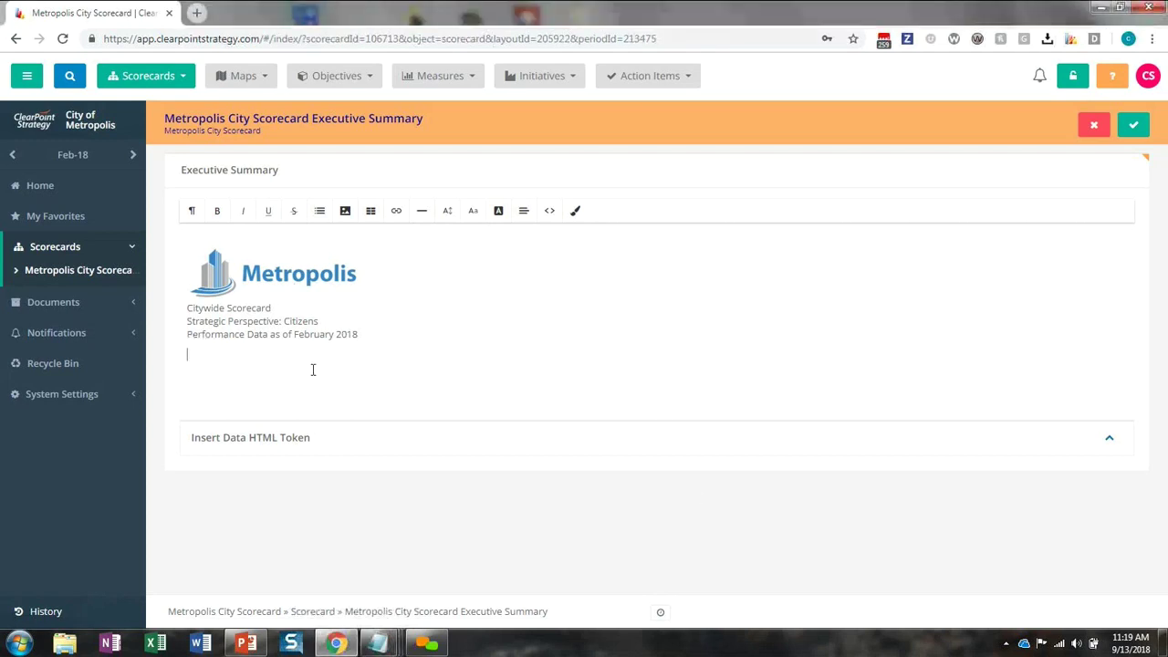
pyautogui.write('The Citywide Scorecard Strategic Perspective summary is a quarterly snapshot of our progress towards achieving our Citywide Strategy and overall organizational health. Below is an extract of the Citywide Scorecard focusing on our Citizen Strategic Perspective as relevant for the Executive Summary Council performance review.')
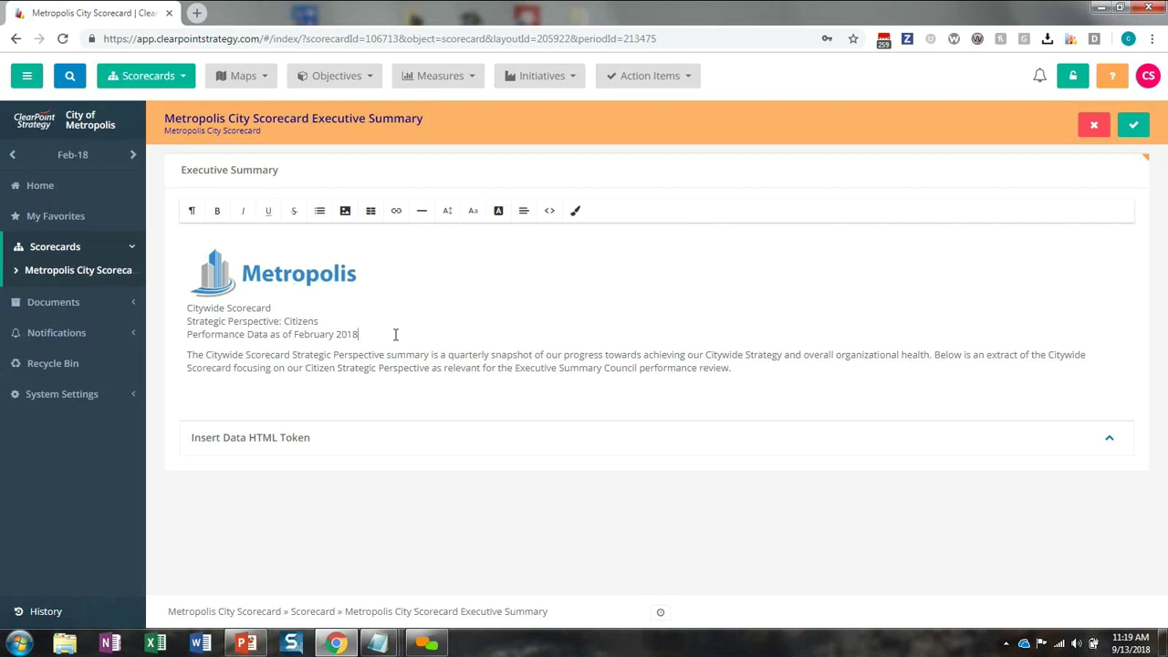
# - Make the three heading lines beneath the logo bold and set their font size to 16px
pyautogui.keyDown('shift'); pyautogui.click(185, 309); pyautogui.keyUp('shift')
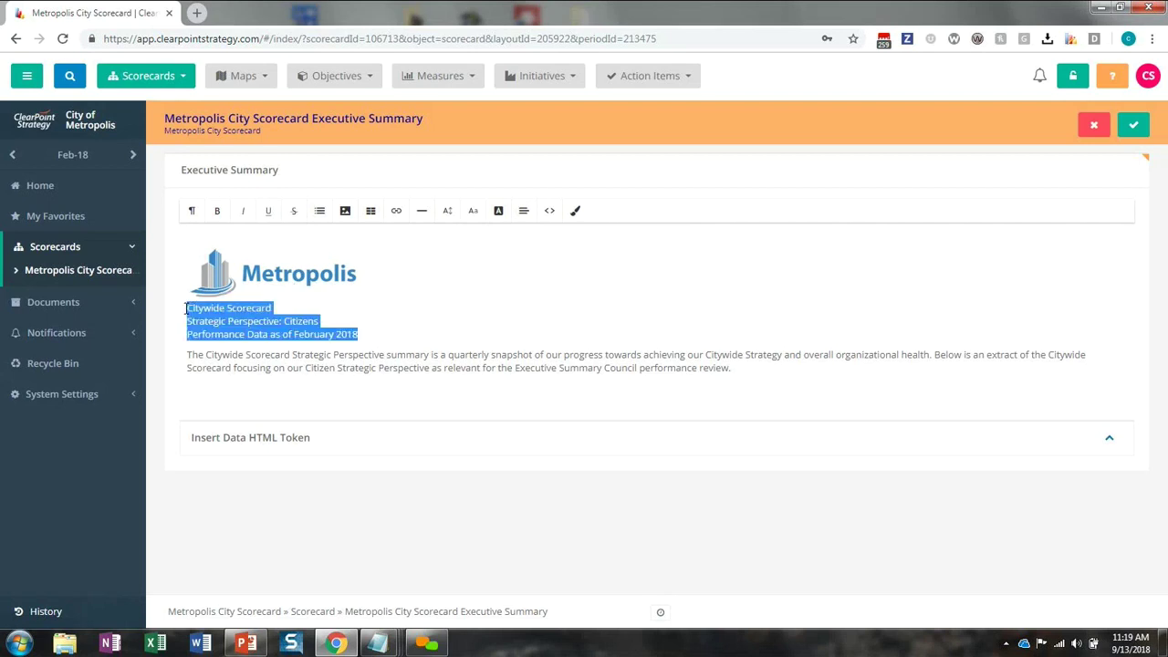
pyautogui.click(219, 213)
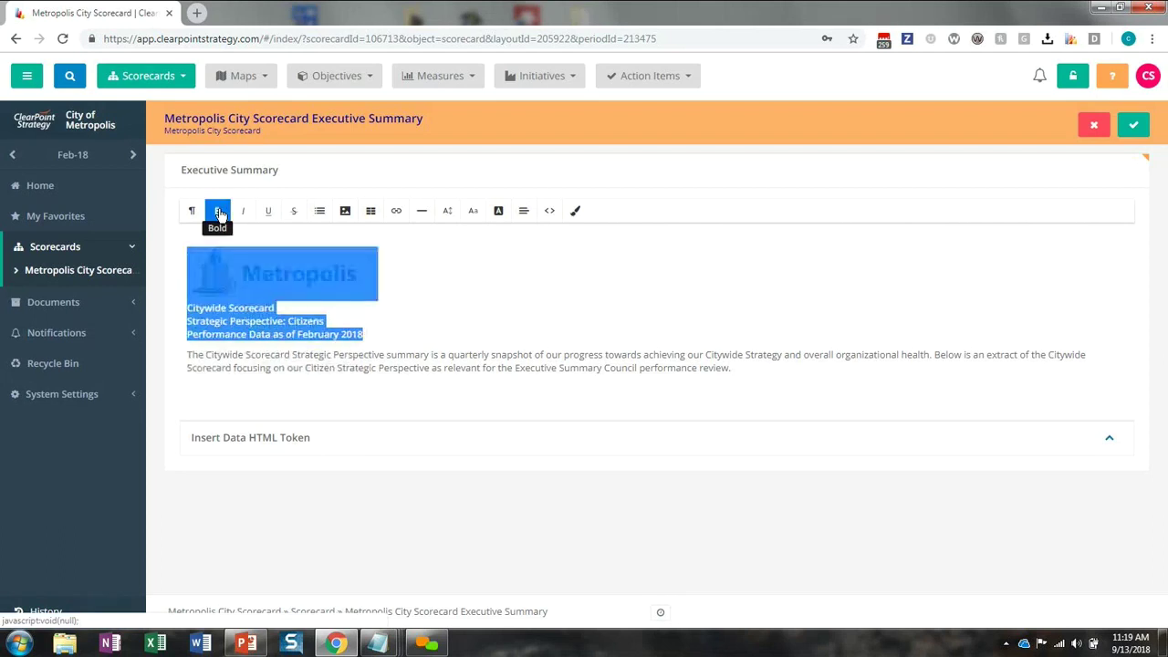
pyautogui.click(449, 211)
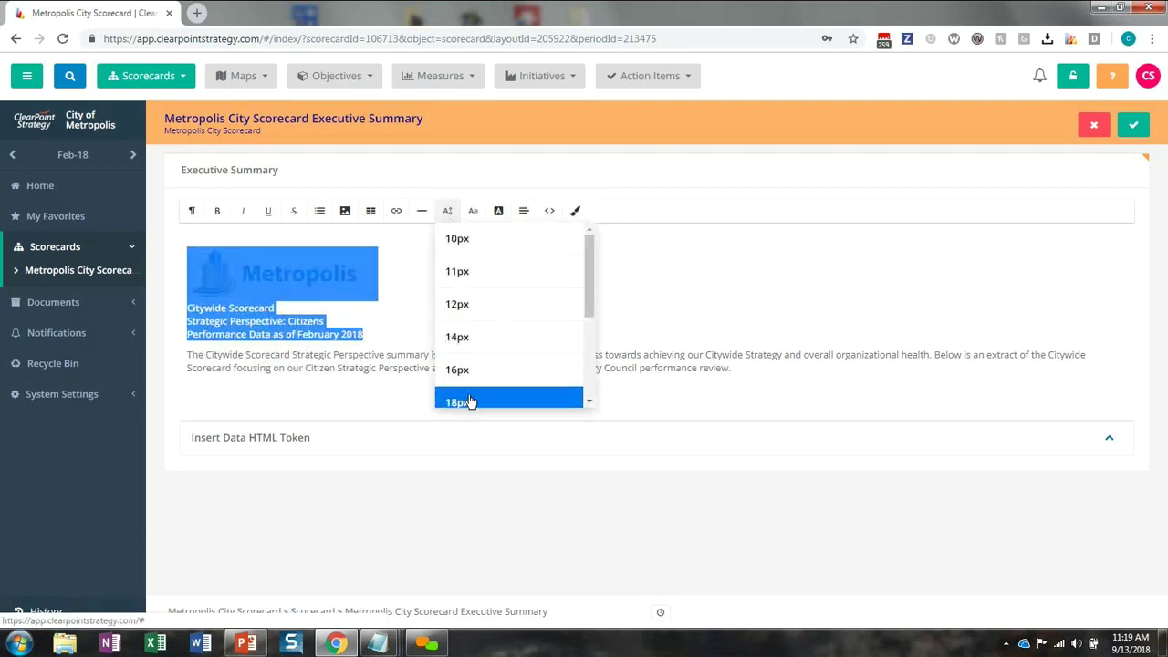
pyautogui.click(459, 369)
# - Set the Citywide Scorecard line's font size to 18px and color its text blue
pyautogui.moveTo(294, 309); pyautogui.dragTo(186, 310)
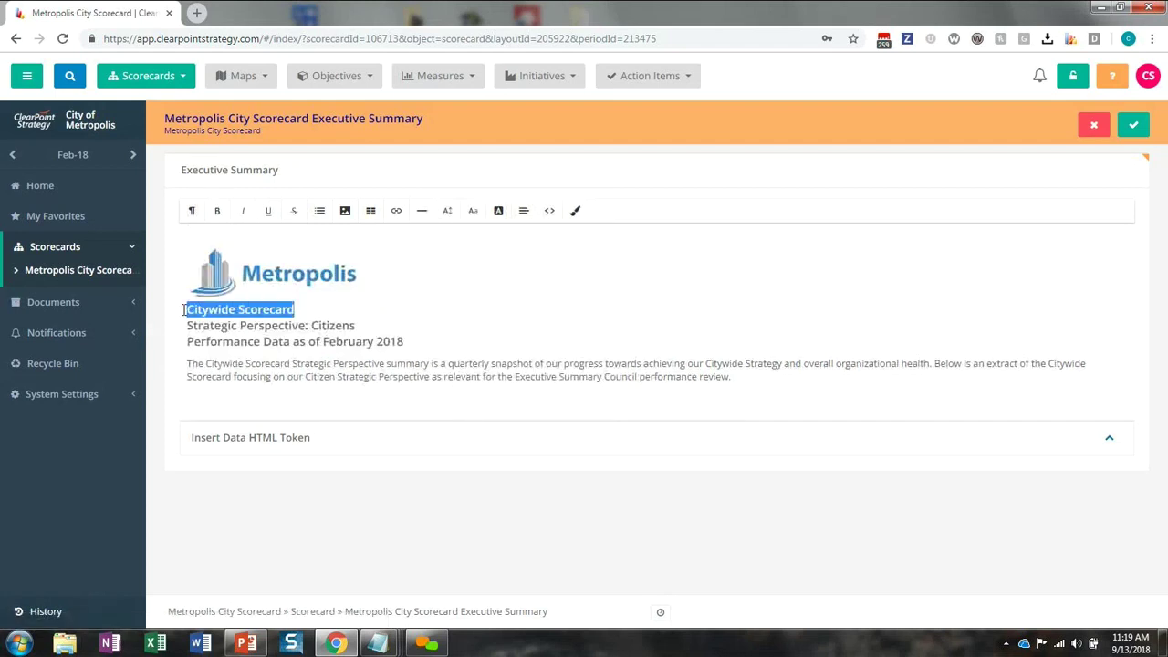
pyautogui.click(446, 212)
pyautogui.scroll(-1, 477, 361)
pyautogui.click(462, 330)
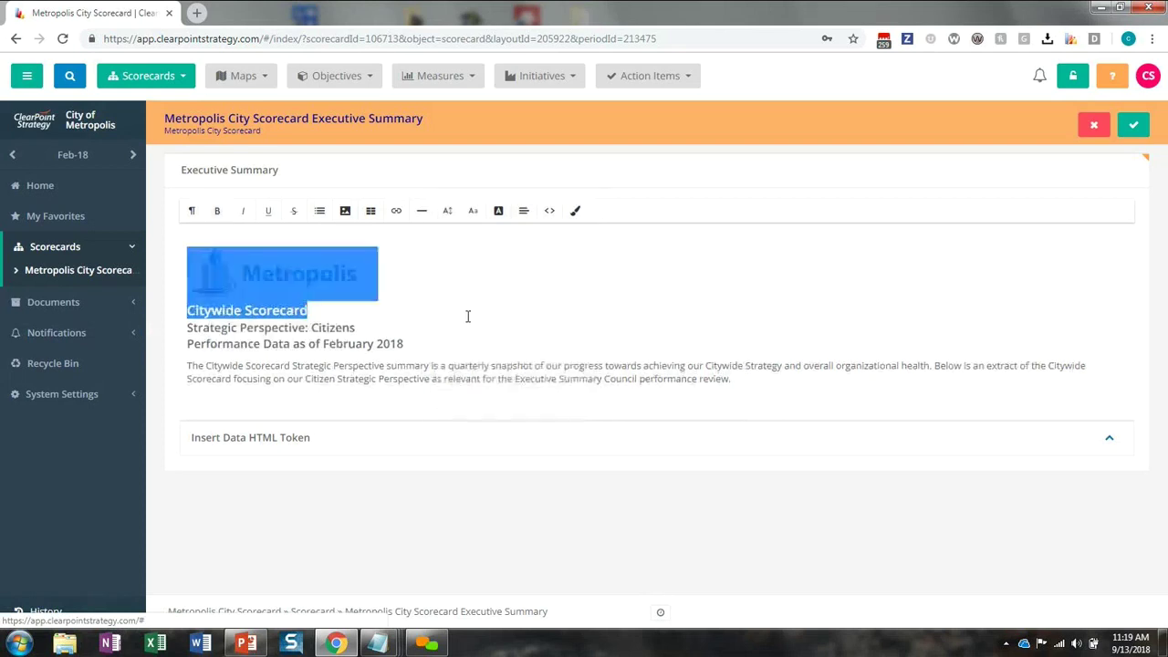
pyautogui.click(498, 212)
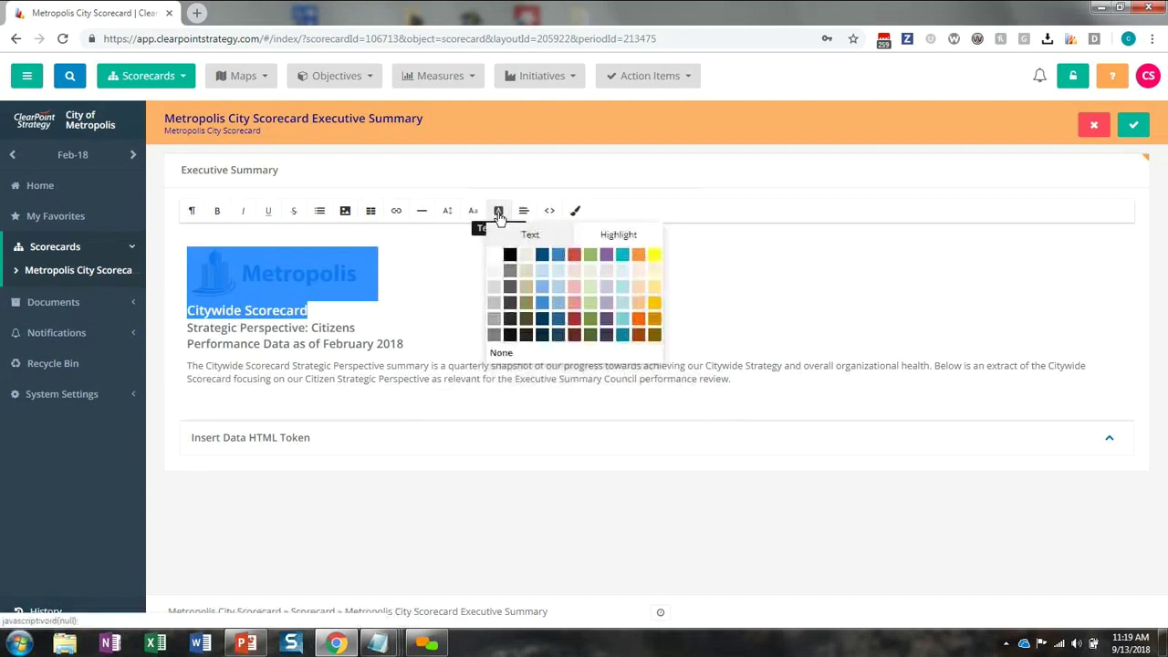
pyautogui.click(542, 310)
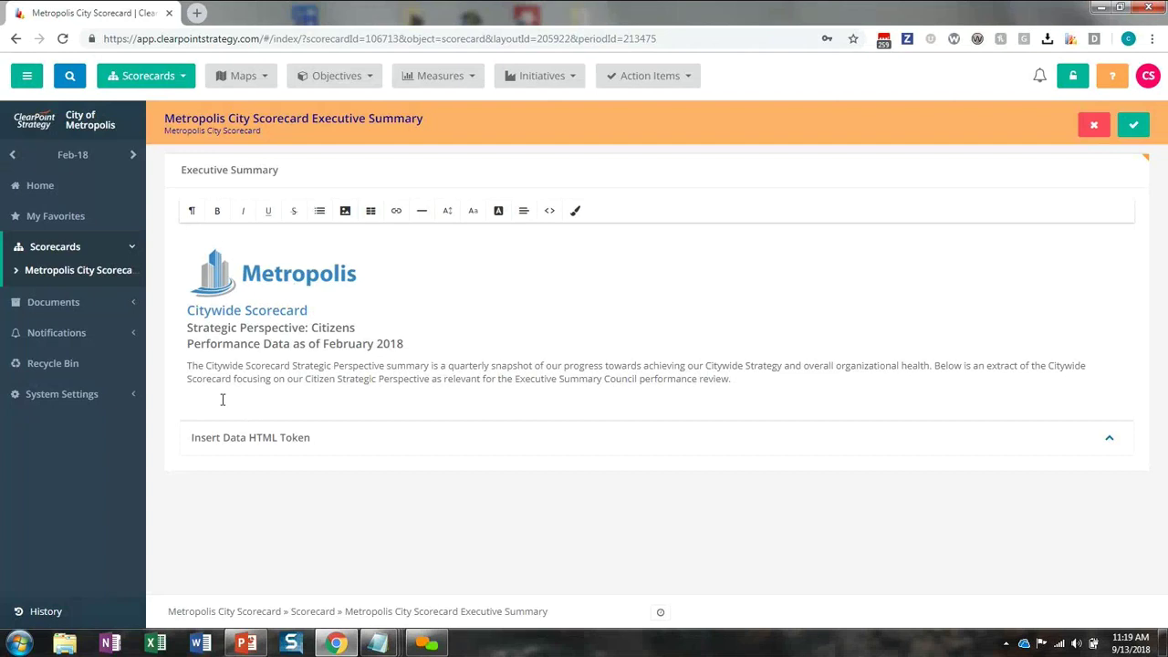
# - Leave a blank line after the introductory paragraph and add the placeholder line Objective name, status, and link
pyautogui.press('Return')
pyautogui.press('Return')
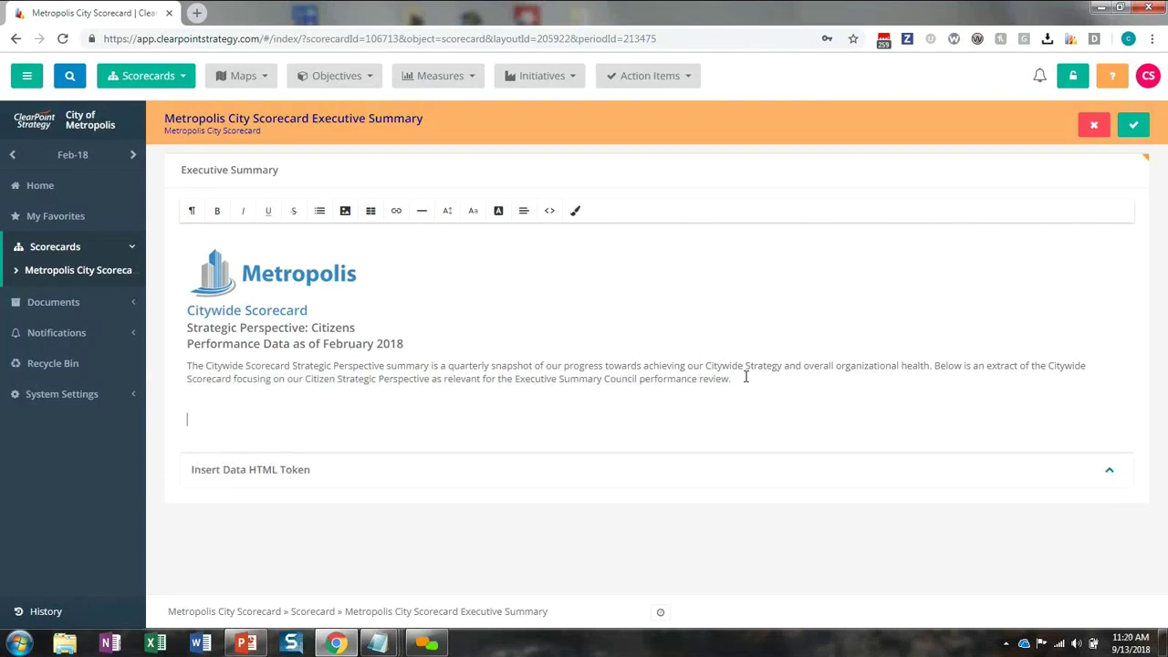
pyautogui.write('Objective name, status, and link')
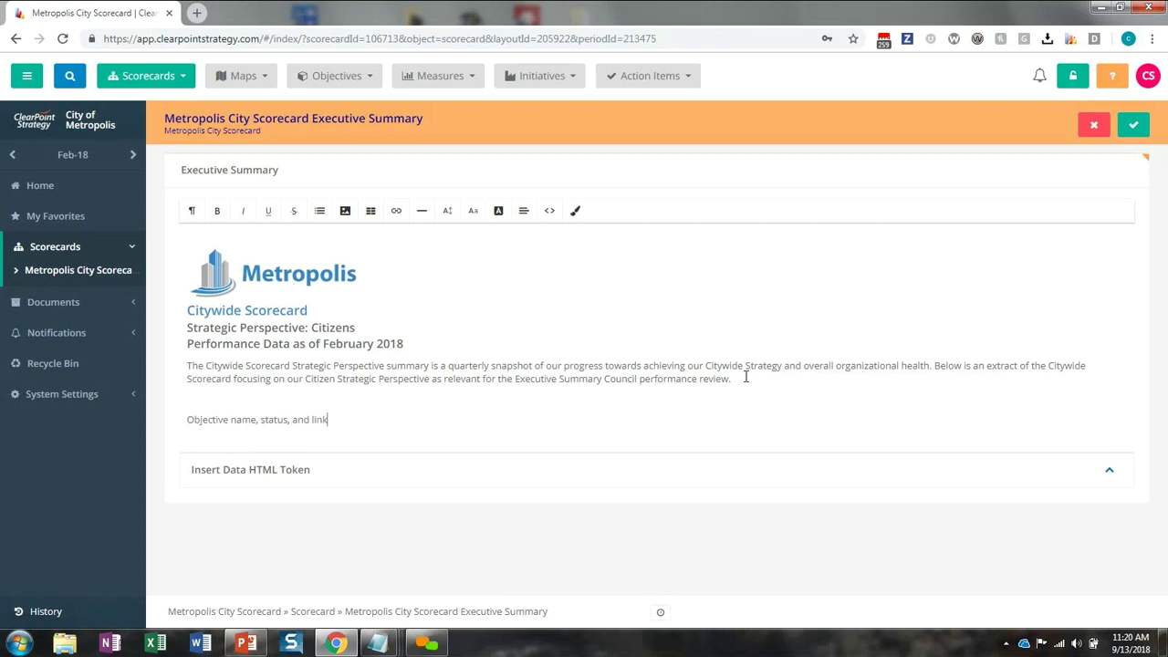
pyautogui.press('Return')
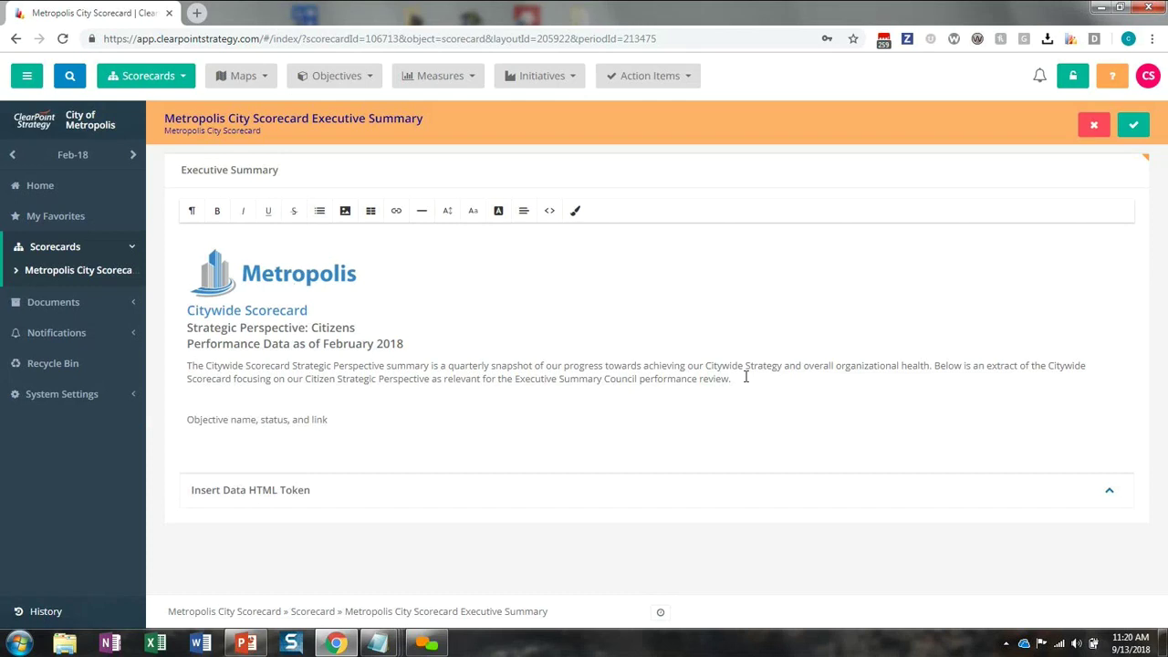
# - Insert a table below the objective placeholder line and add a column to give it four columns
pyautogui.click(371, 216)
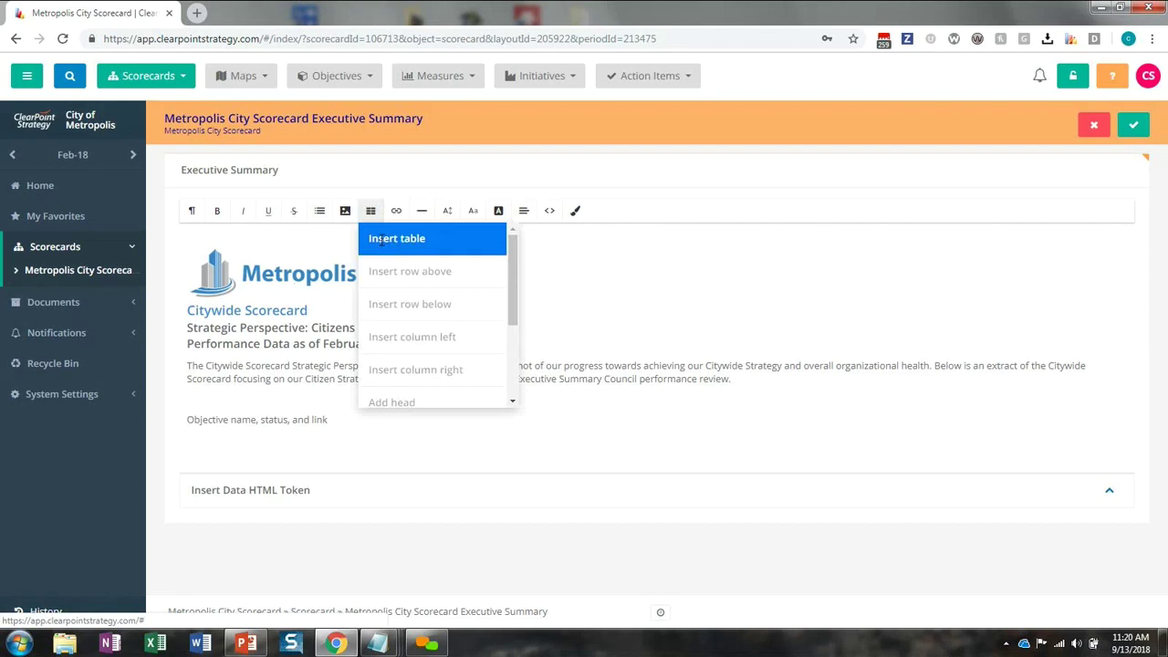
pyautogui.click(381, 242)
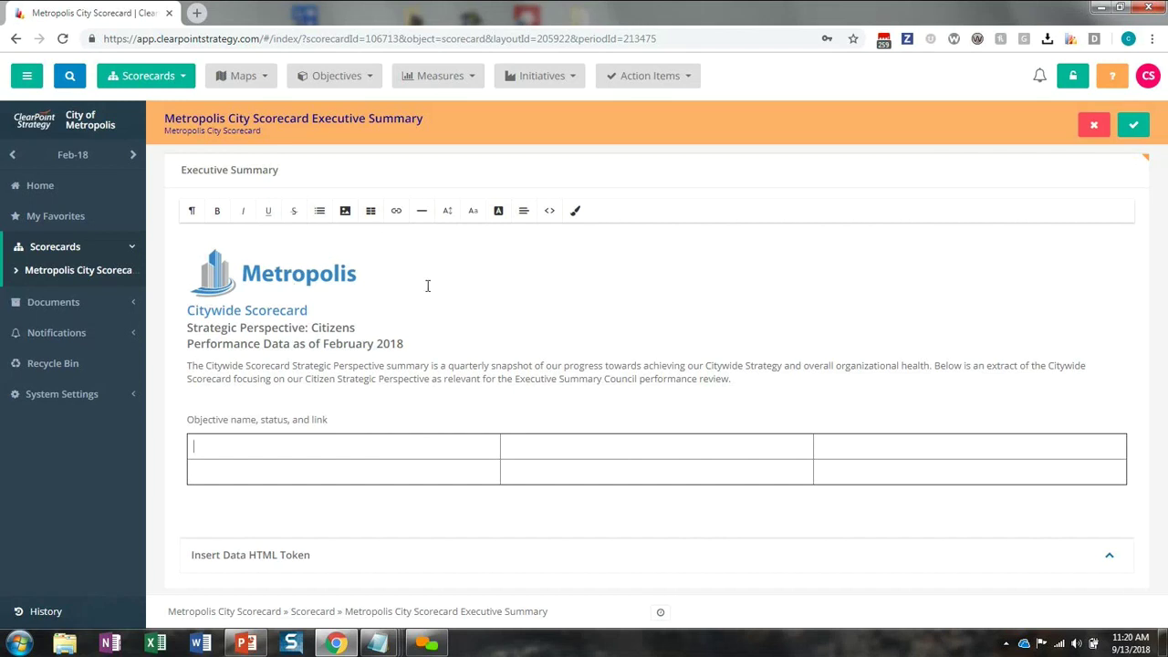
pyautogui.click(509, 444)
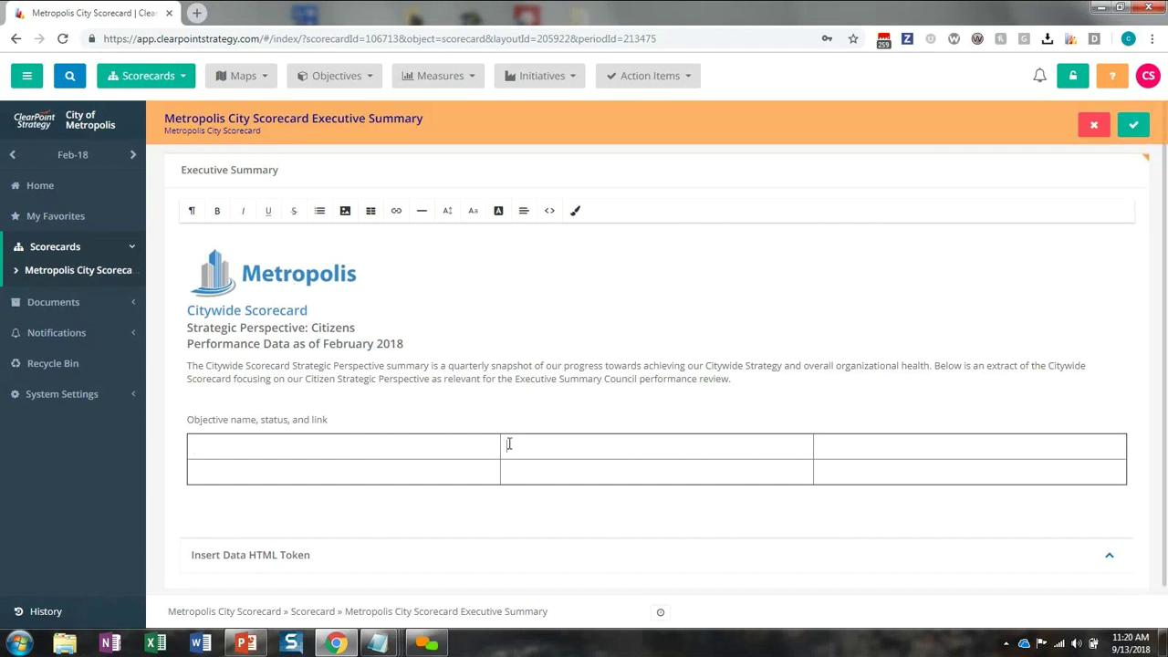
pyautogui.click(371, 212)
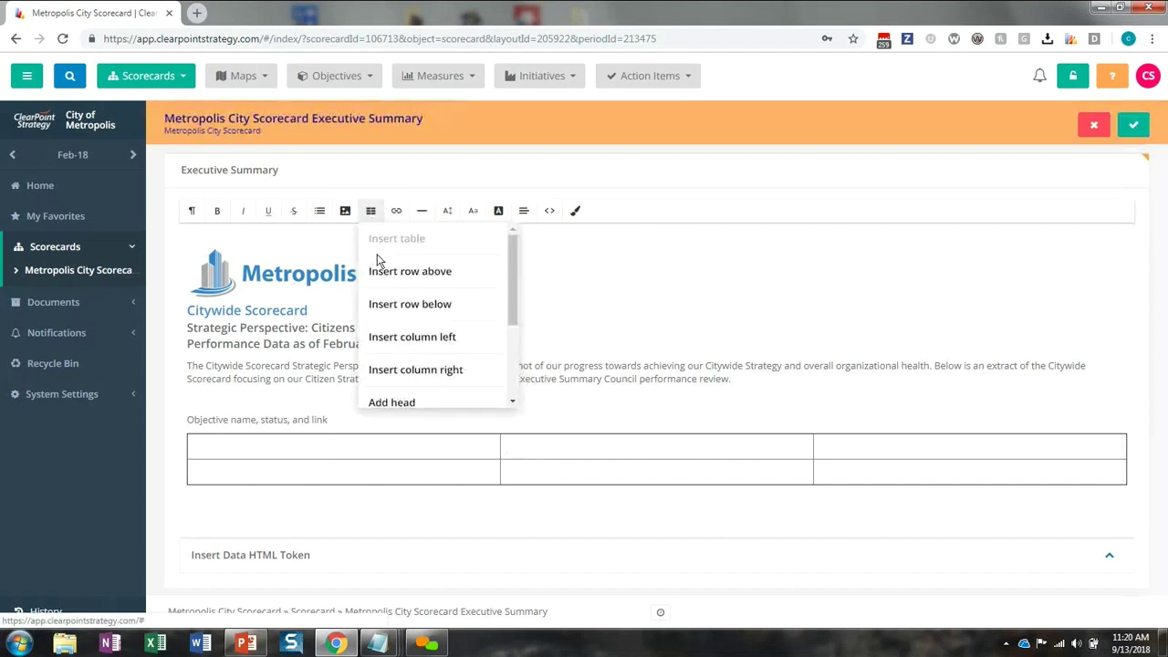
pyautogui.click(403, 338)
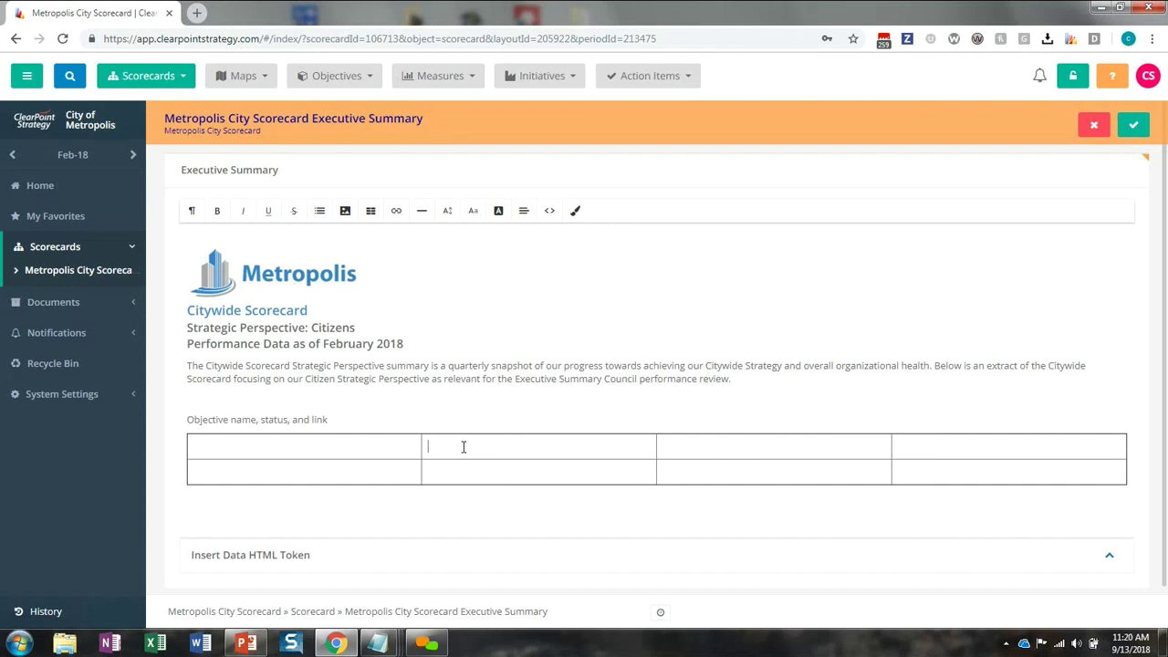
pyautogui.click(372, 212)
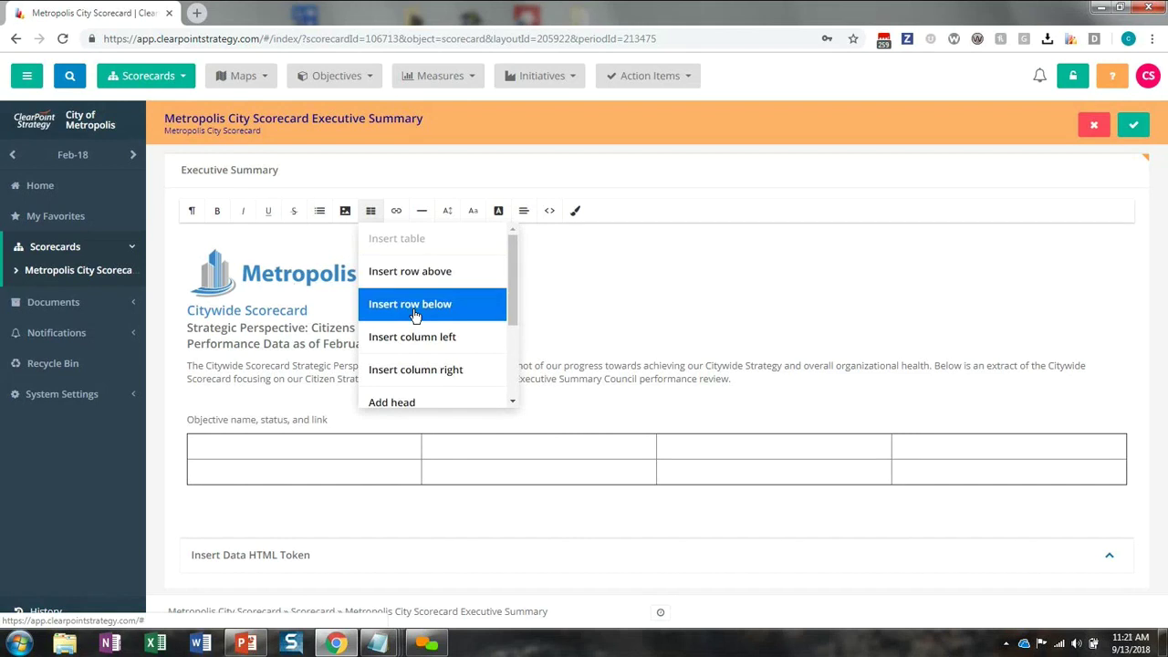
pyautogui.click(474, 445)
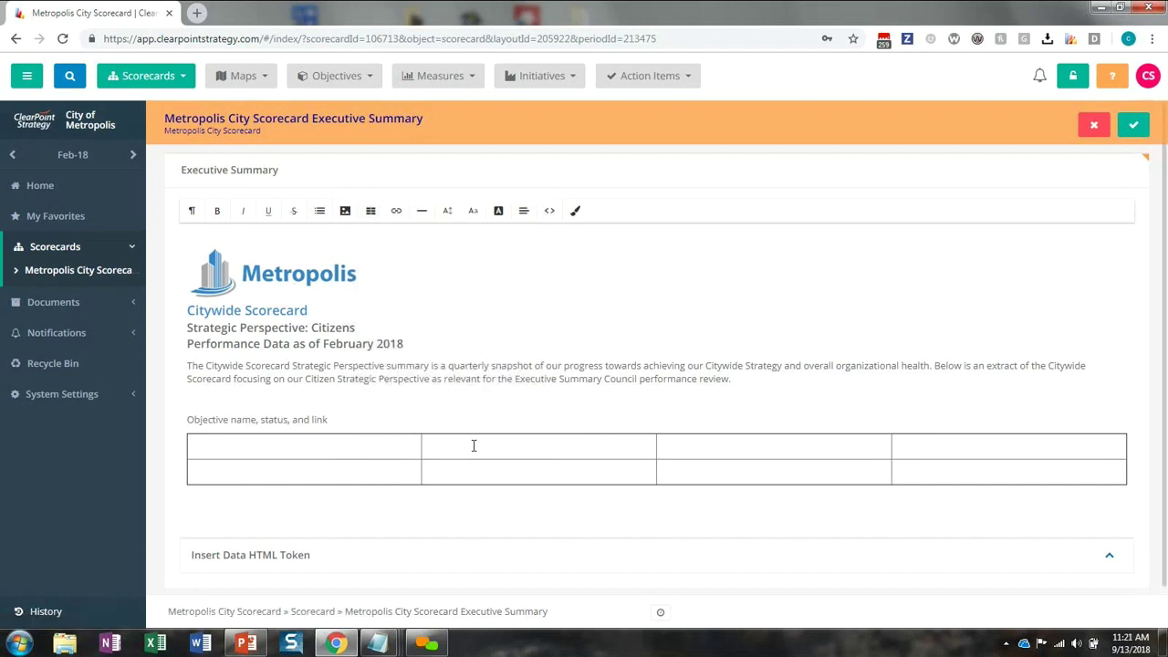
# - Fill the table's first row with the headings Indicators, Target, Previous Period Data, and Current Period Data
pyautogui.click(338, 445)
pyautogui.write('In')
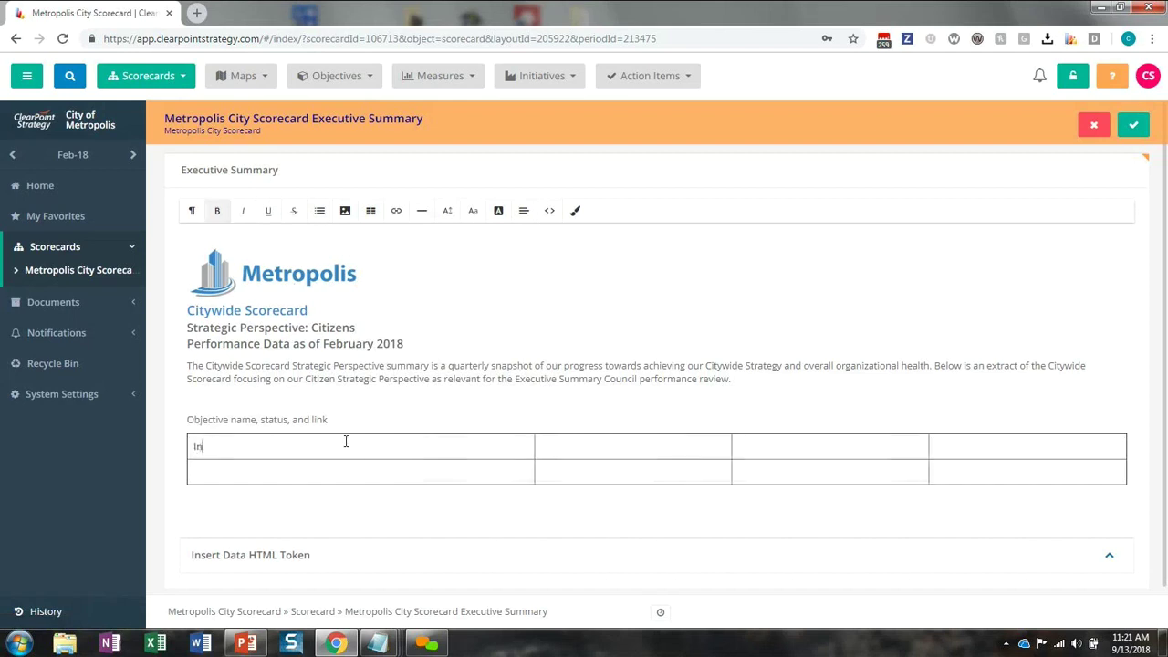
pyautogui.write('dicators')
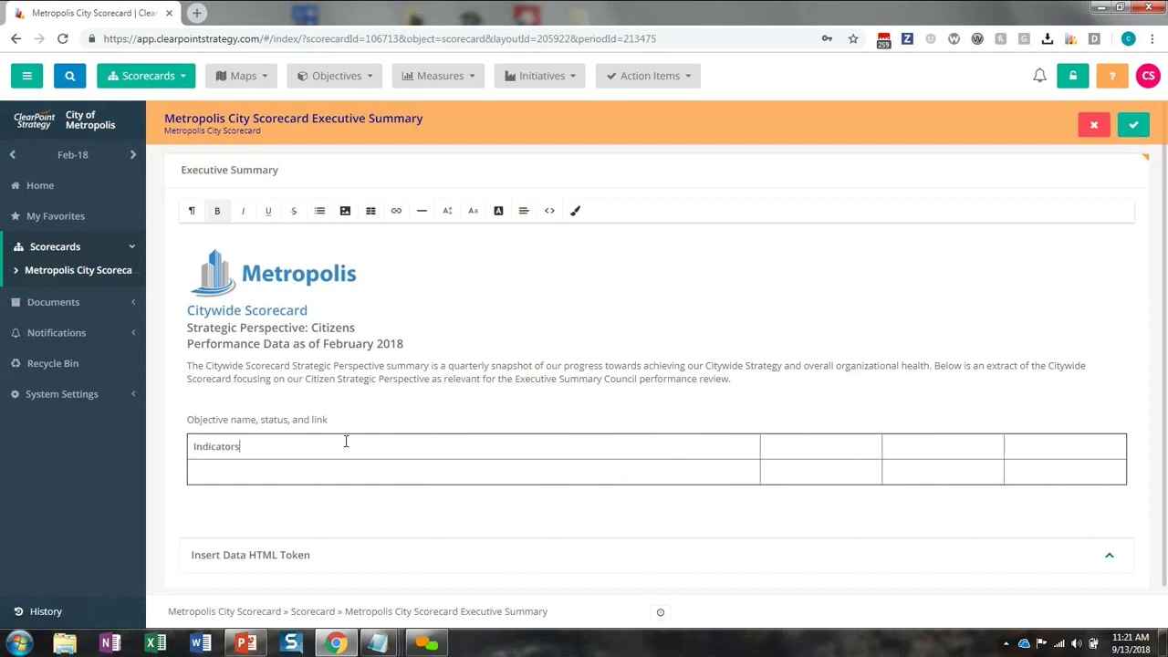
pyautogui.click(781, 455)
pyautogui.write('Target')
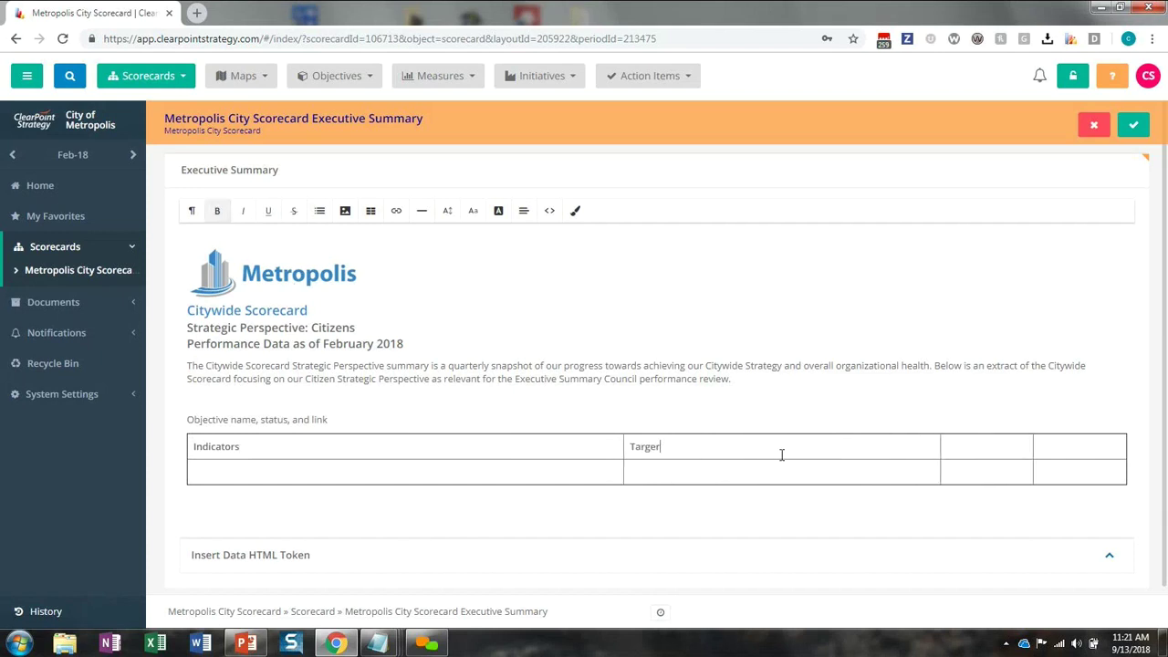
pyautogui.click(990, 451)
pyautogui.write('Previous Period Data')
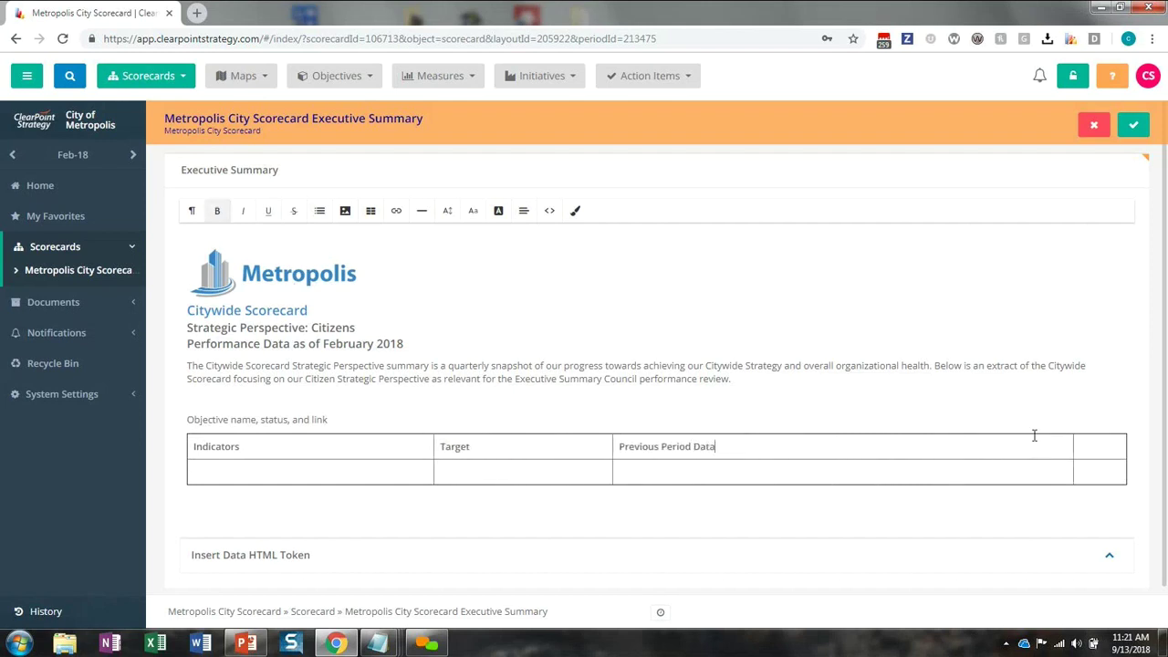
pyautogui.click(1110, 444)
pyautogui.write('Current Period Data')
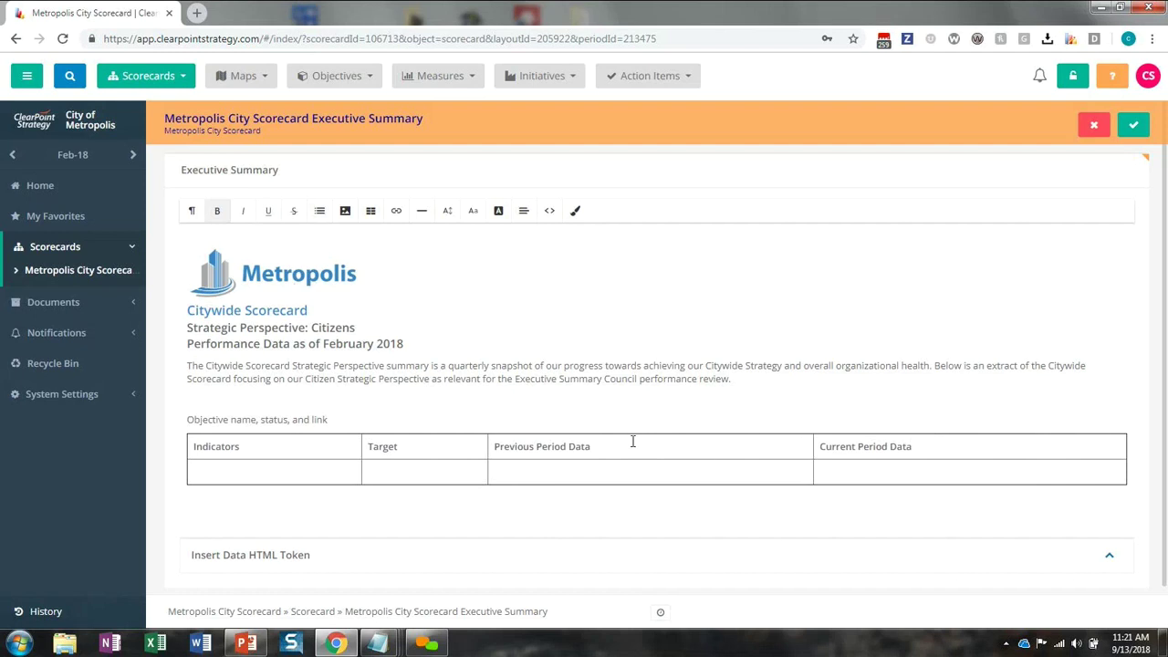
# - Fill the table's second row with the placeholders Measure link and name, series value, and series value and series status under both period columns
pyautogui.click(329, 478)
pyautogui.write('Measure I')
pyautogui.write('ink')
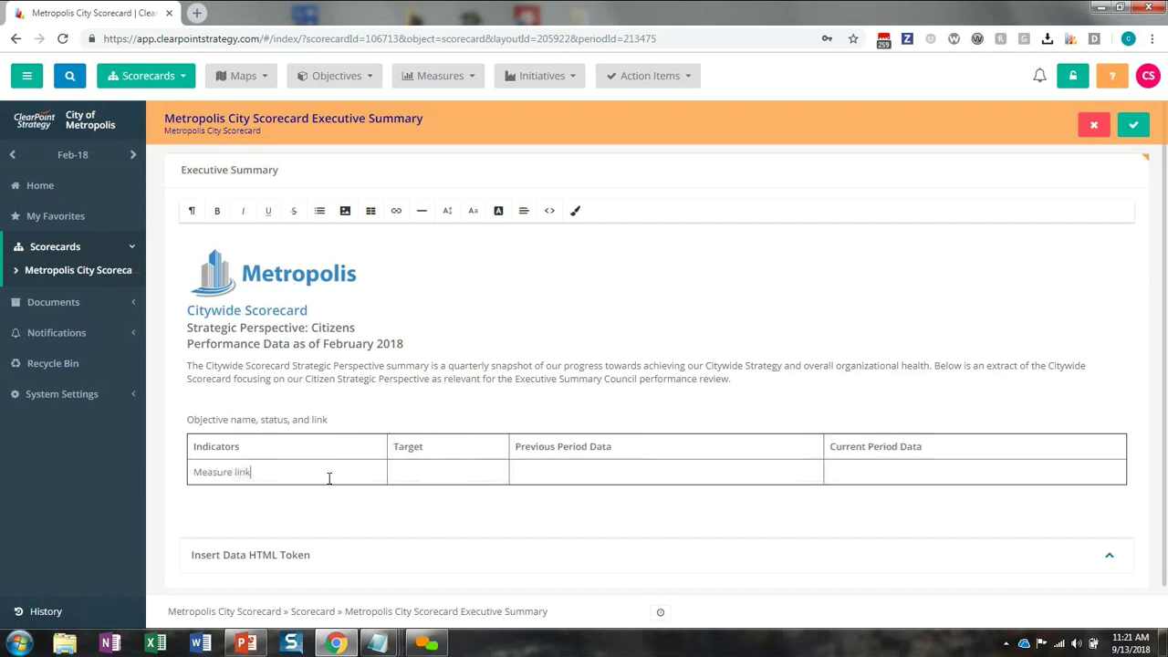
pyautogui.write(' and name')
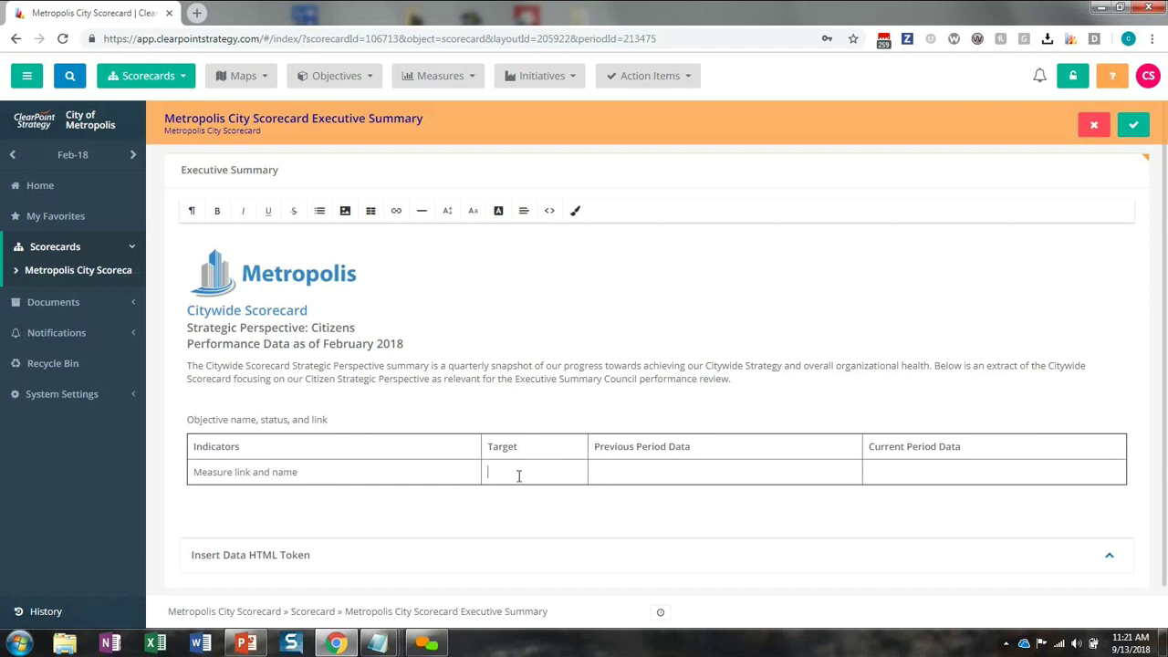
pyautogui.write('series value')
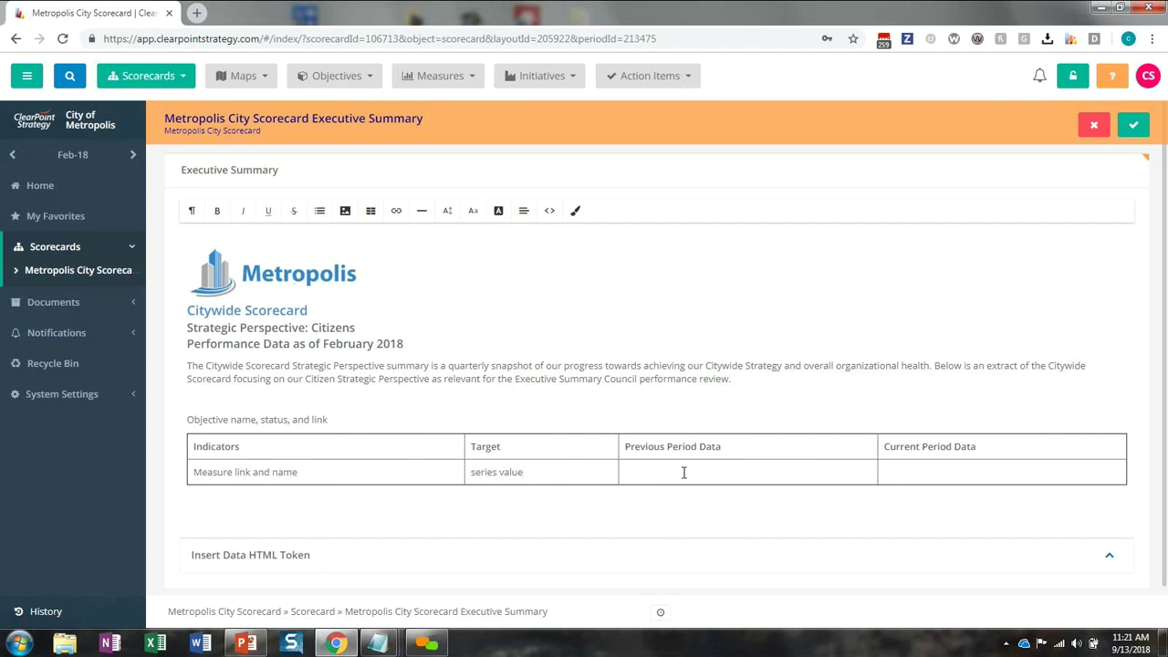
pyautogui.write('series value and series status')
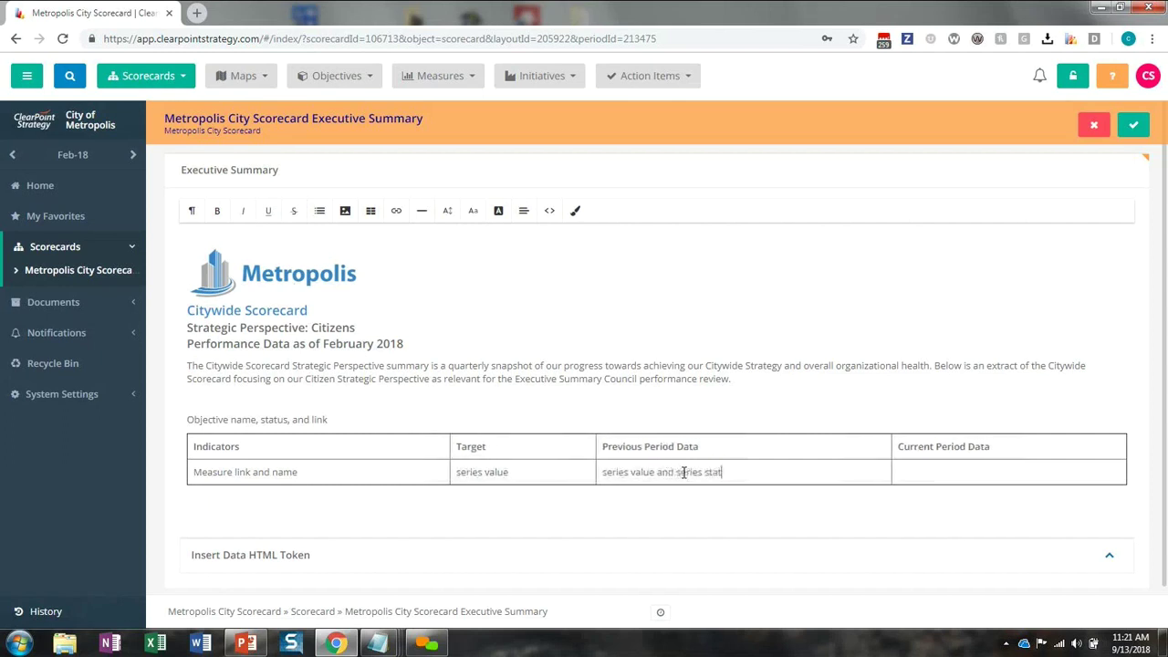
pyautogui.tripleClick(595, 474)
pyautogui.hotkey('ctrl', 'c')
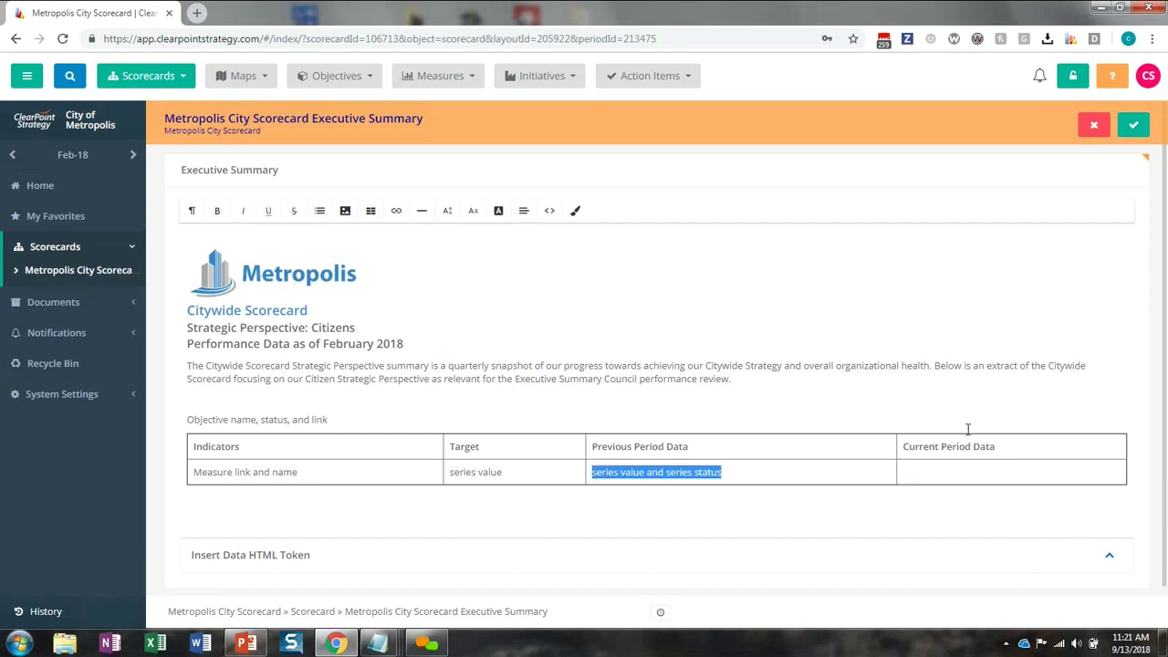
pyautogui.click(935, 474)
pyautogui.hotkey('ctrl', 'v')
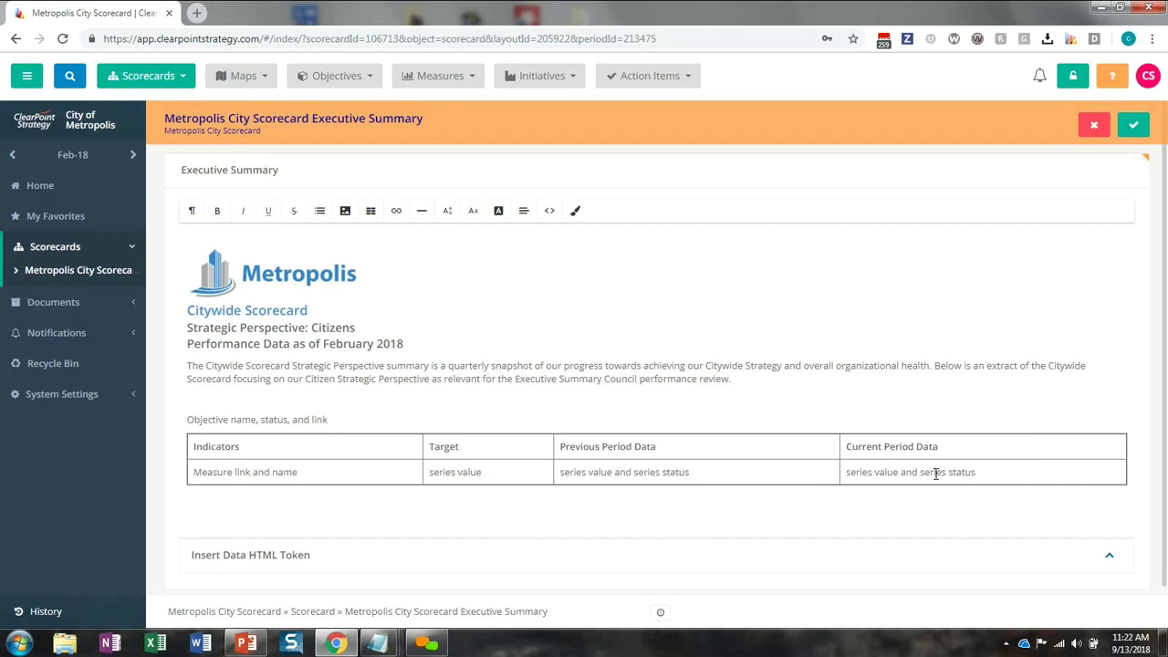
# - Add the bold lines Analysis: and Action Plan: below the table
pyautogui.click(972, 506)
pyautogui.hotkey('ctrl', 'b')
pyautogui.write('Analysis:')
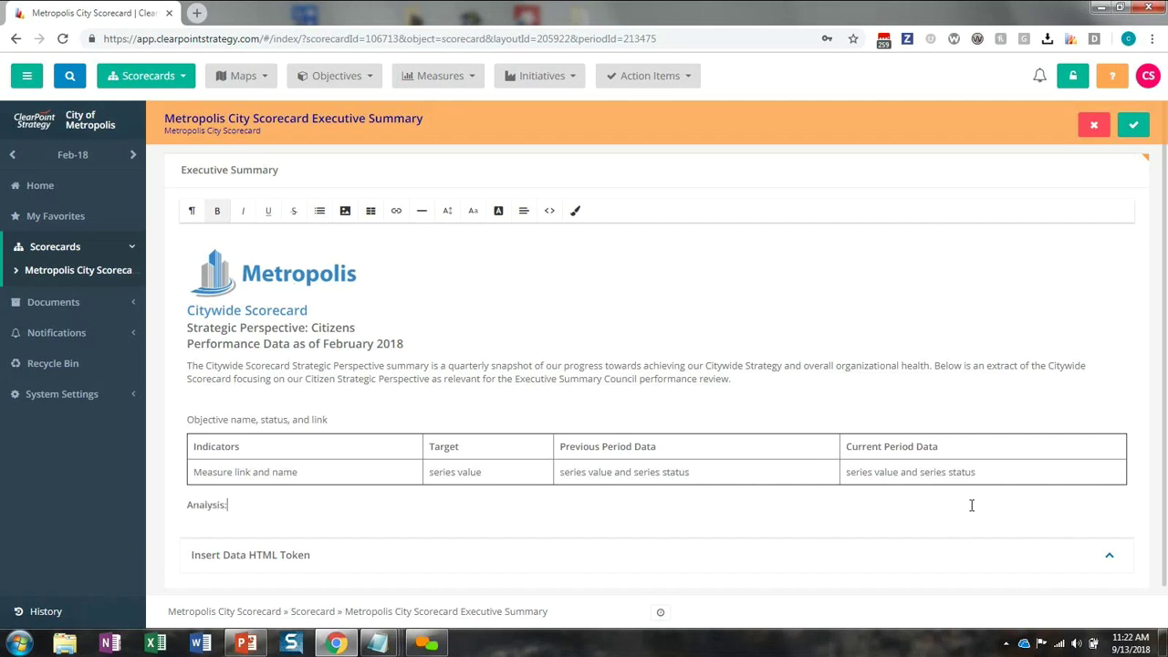
pyautogui.press('Return')
pyautogui.hotkey('ctrl', 'b')
pyautogui.hotkey('ctrl', 'b')
pyautogui.write('Action Plan:')
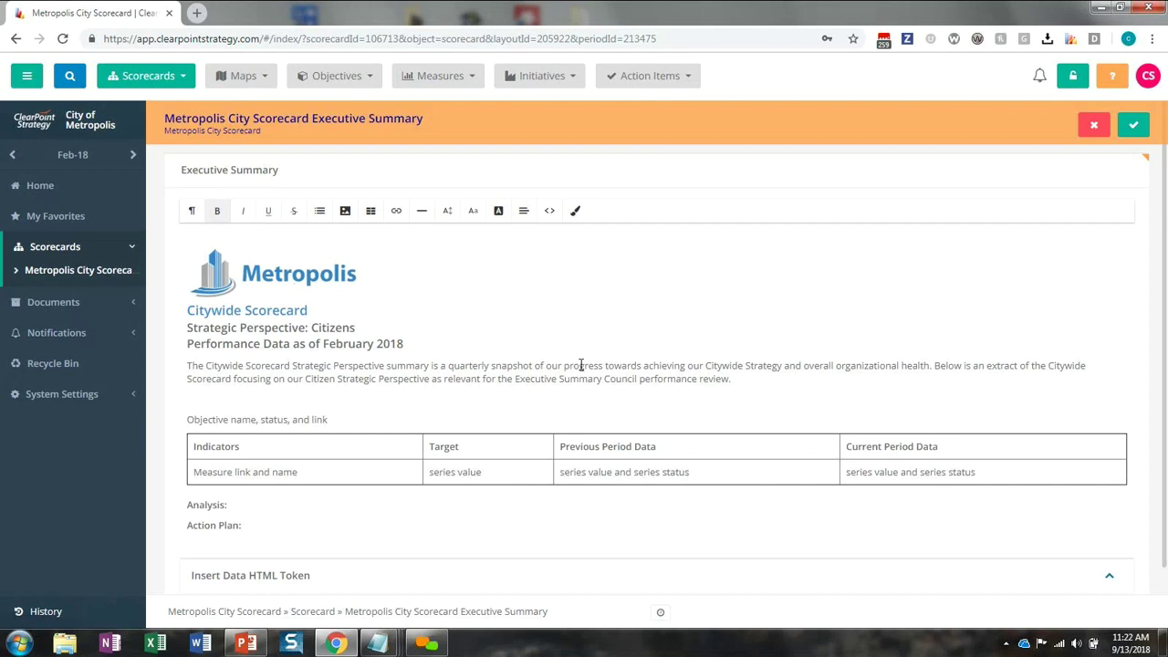
# - In the summary's HTML source, find the word table and start the opening table tag on a new line
pyautogui.click(550, 212)
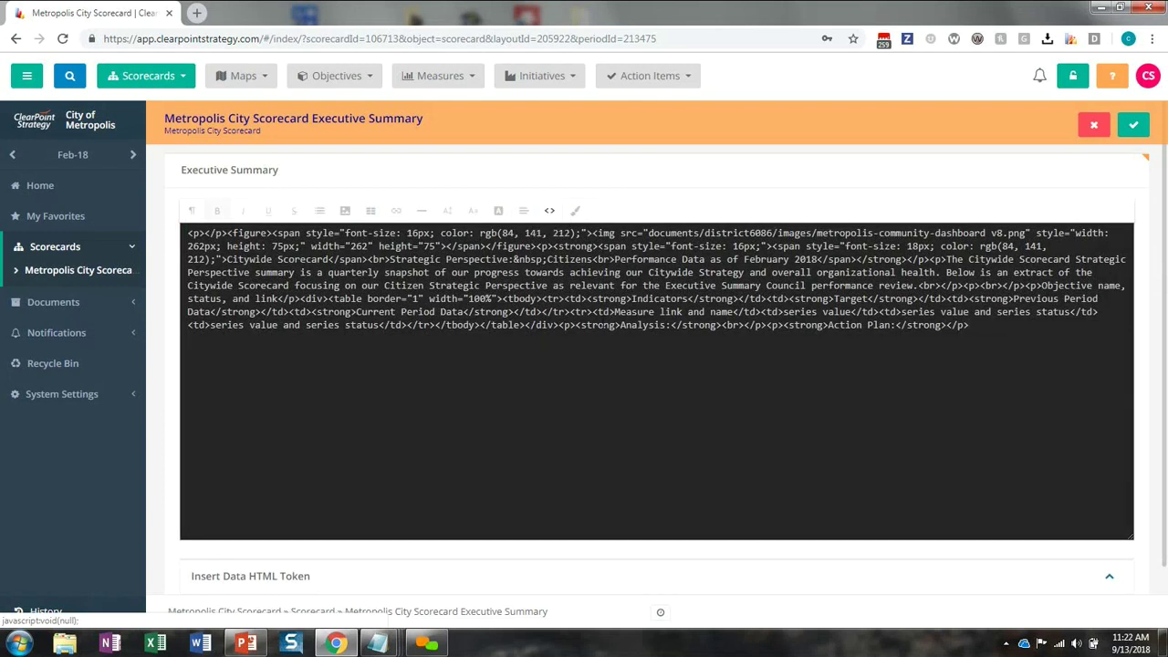
pyautogui.click(626, 286)
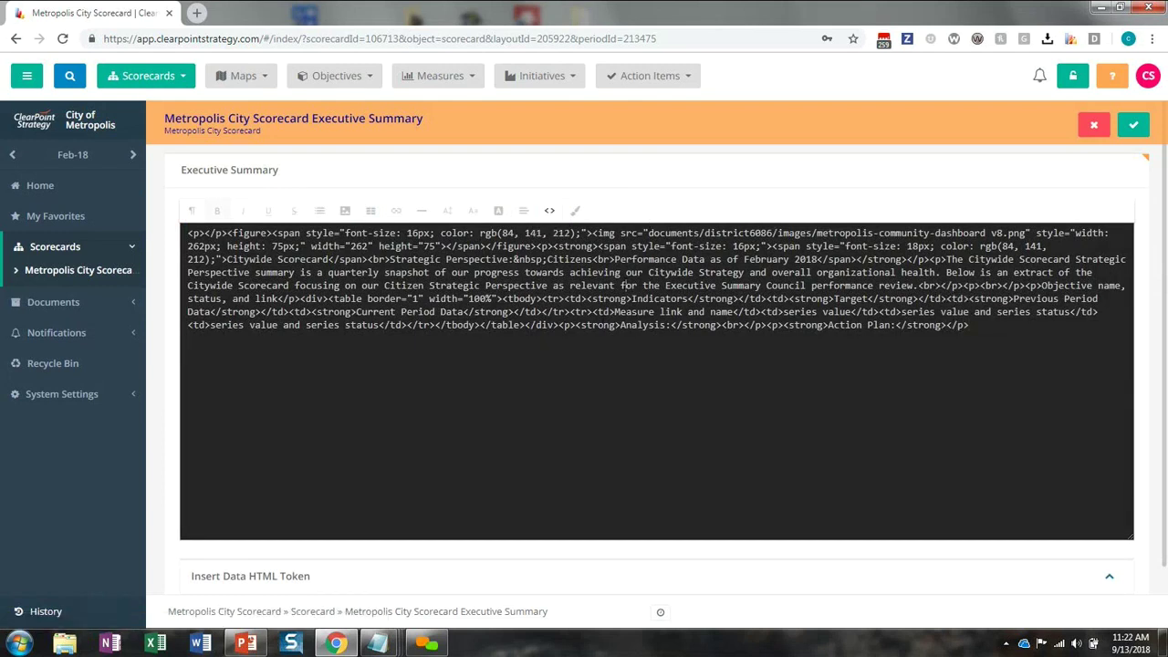
pyautogui.hotkey('ctrl', 'f')
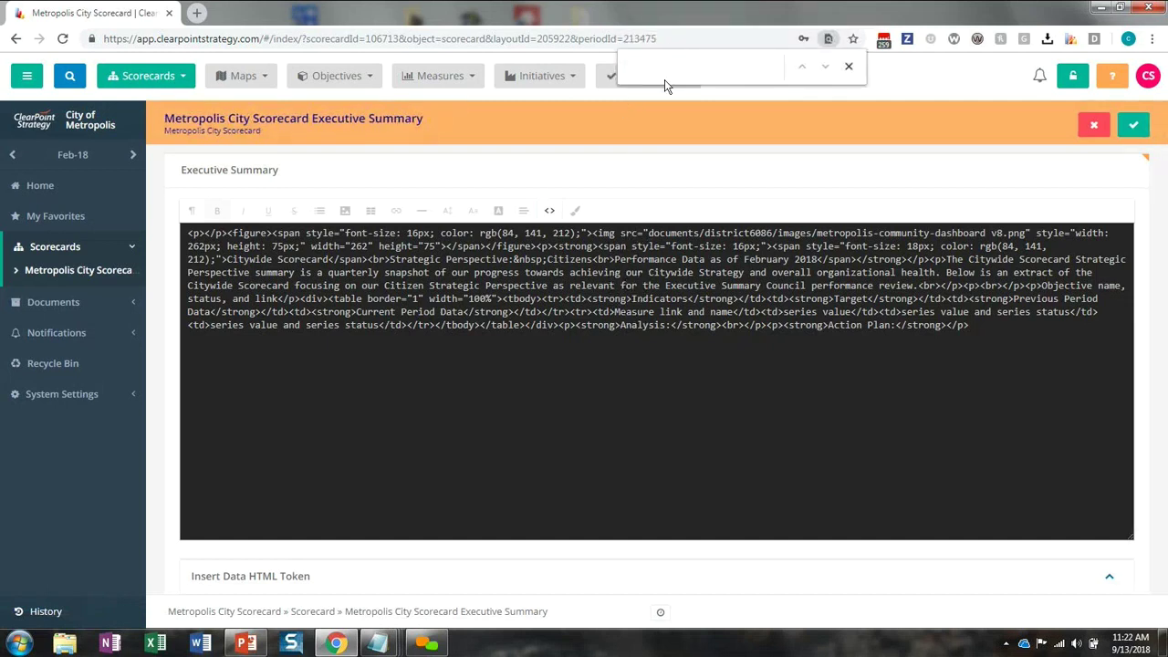
pyautogui.write('table')
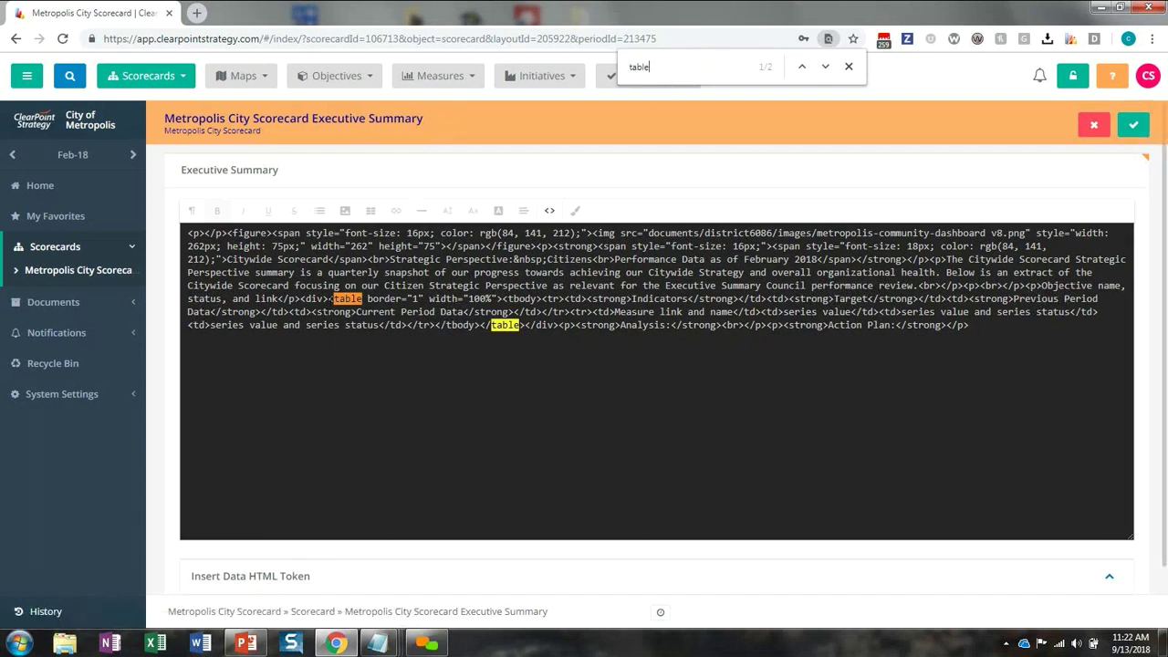
pyautogui.press('Return')
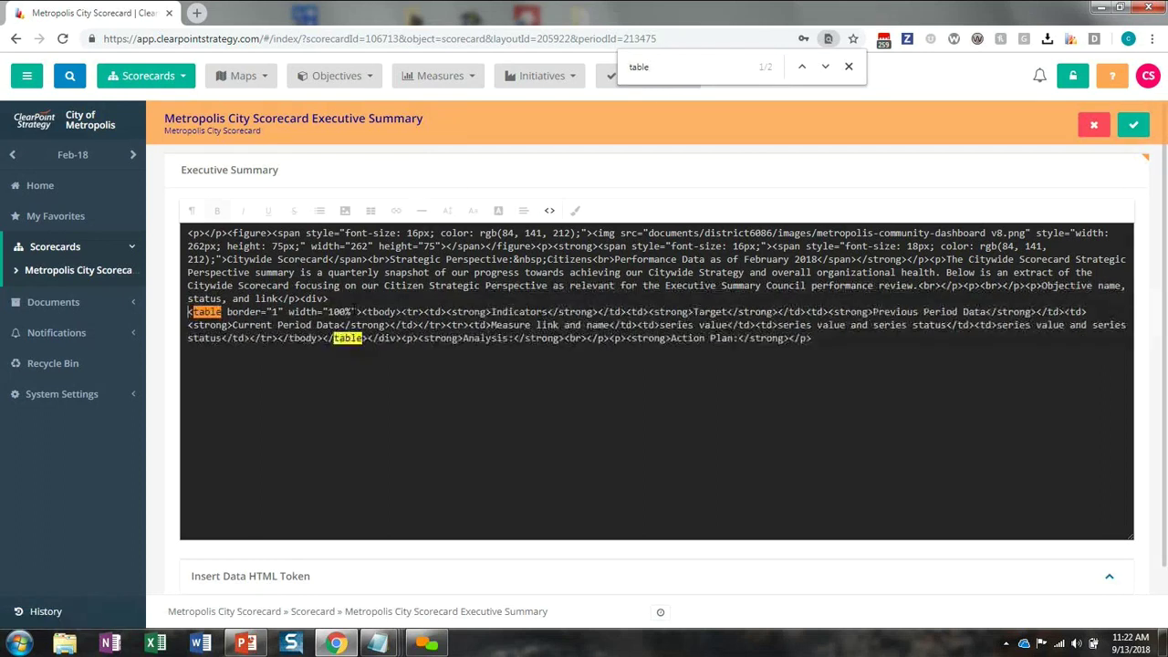
# - Break the table's HTML code before the closing tbody tag and after the opening tbody tag
pyautogui.click(323, 338)
pyautogui.click(279, 337)
pyautogui.press('Return')
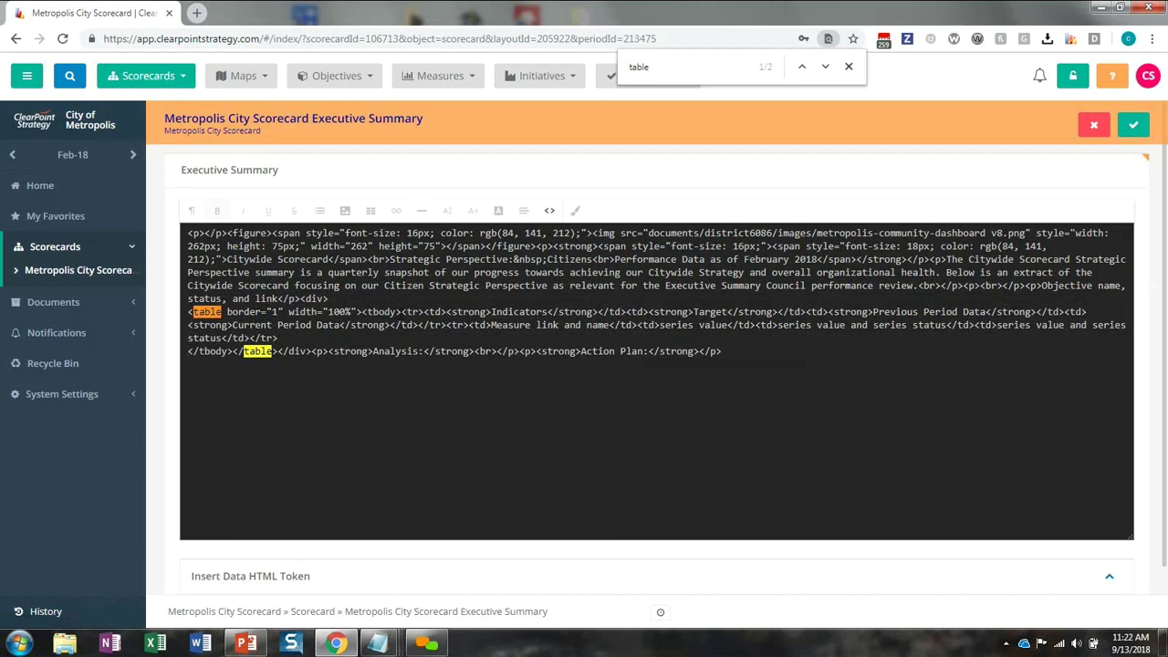
pyautogui.click(400, 311)
pyautogui.press('Return')
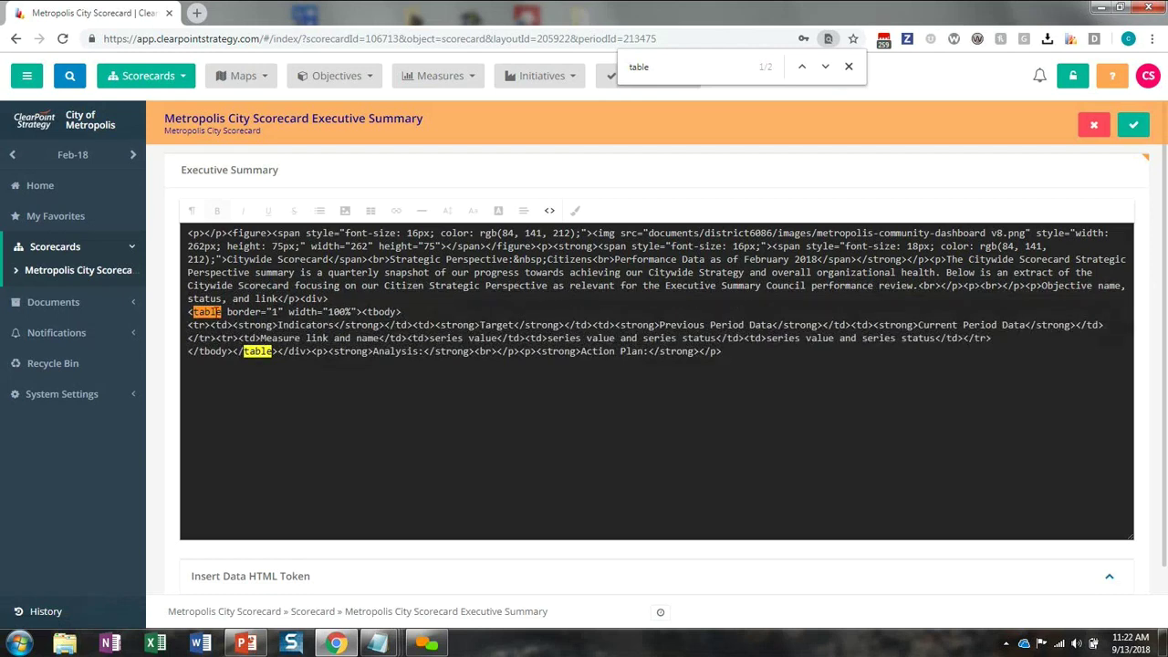
# - Put both opening row tags on their own lines and add a line break after the closing table tag
pyautogui.moveTo(188, 325); pyautogui.dragTo(211, 325)
pyautogui.click(211, 326)
pyautogui.press('Return')
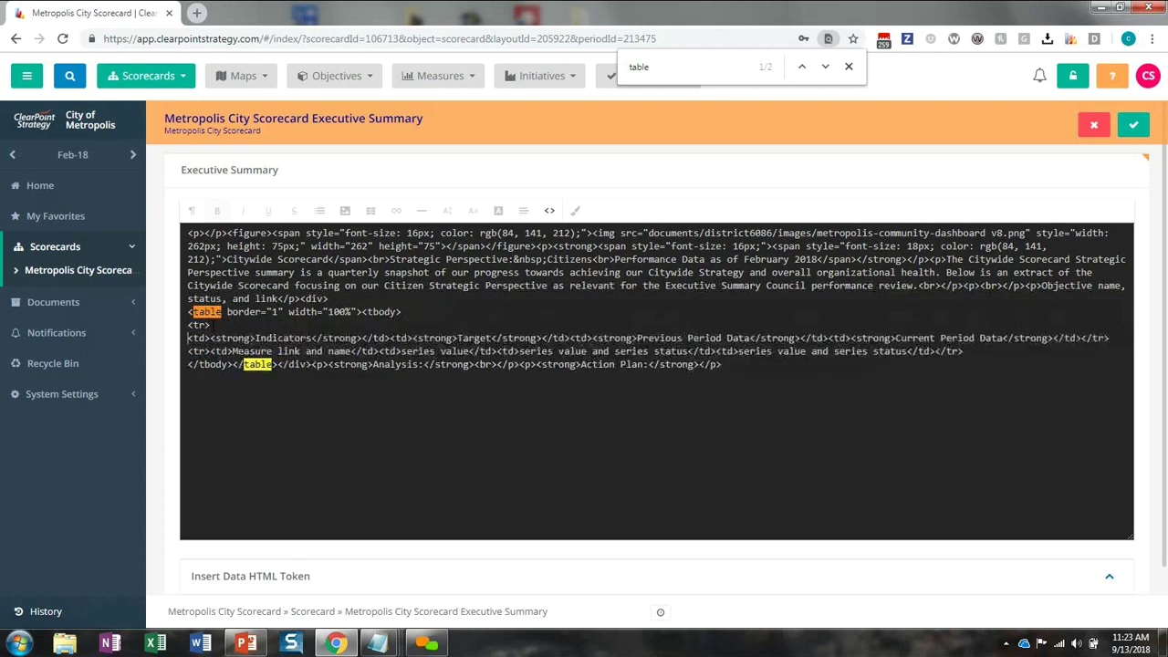
pyautogui.click(189, 352)
pyautogui.click(211, 351)
pyautogui.press('Return')
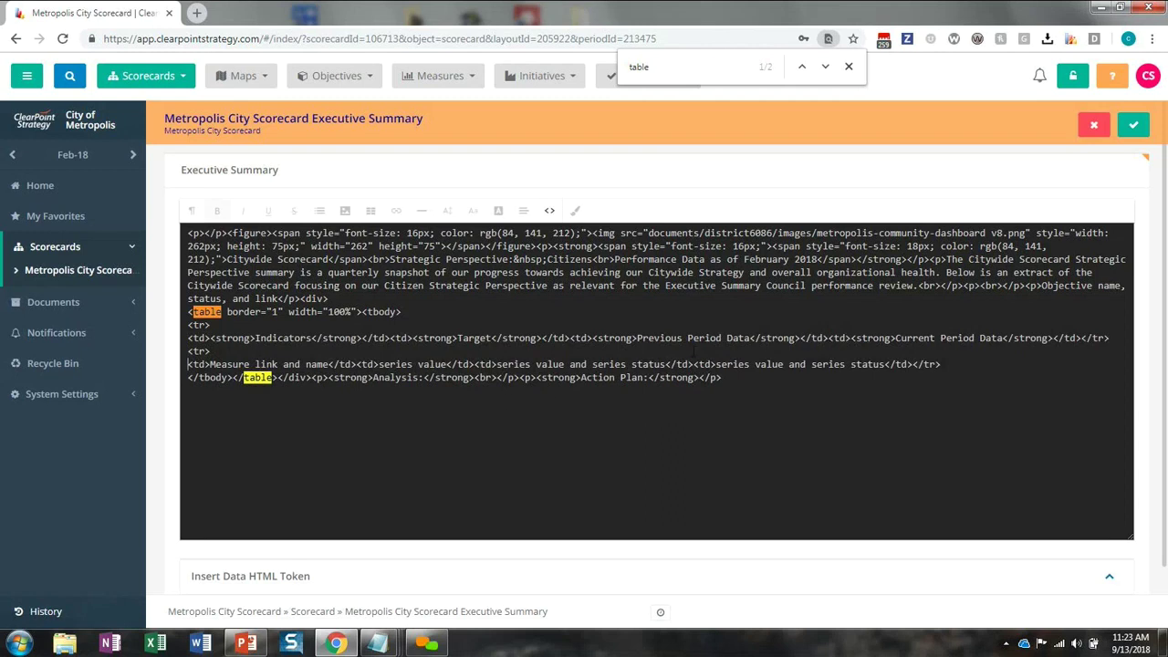
pyautogui.click(276, 378)
pyautogui.press('Return')
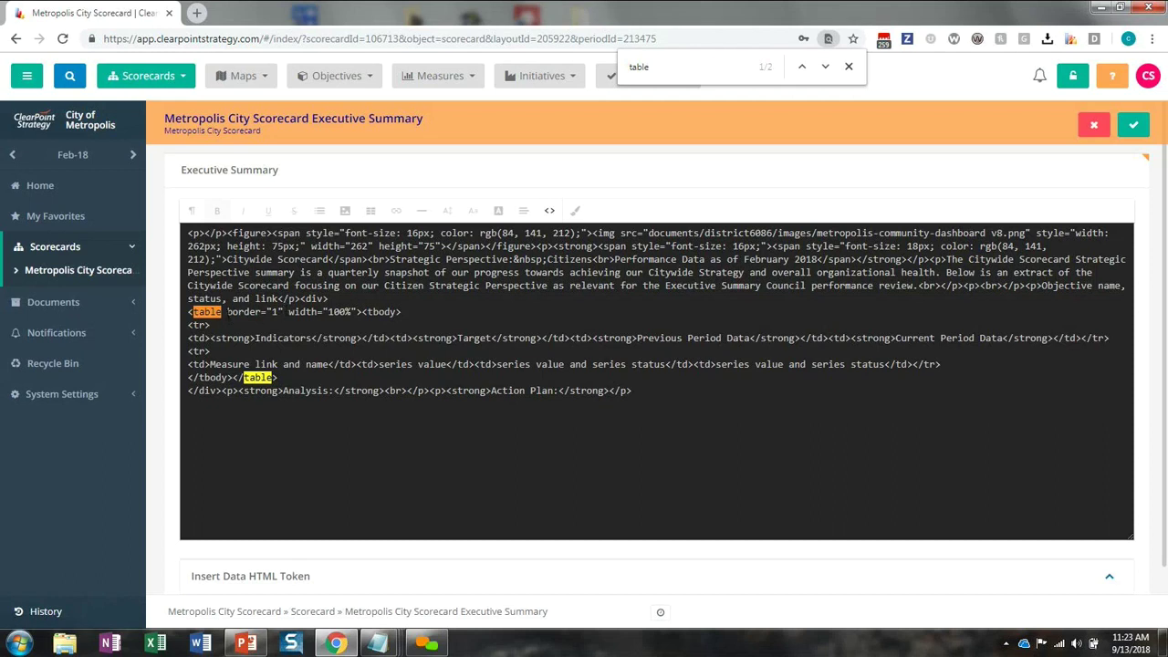
# - Remove the border="1" attribute from the opening table tag
pyautogui.moveTo(228, 311); pyautogui.dragTo(283, 311)
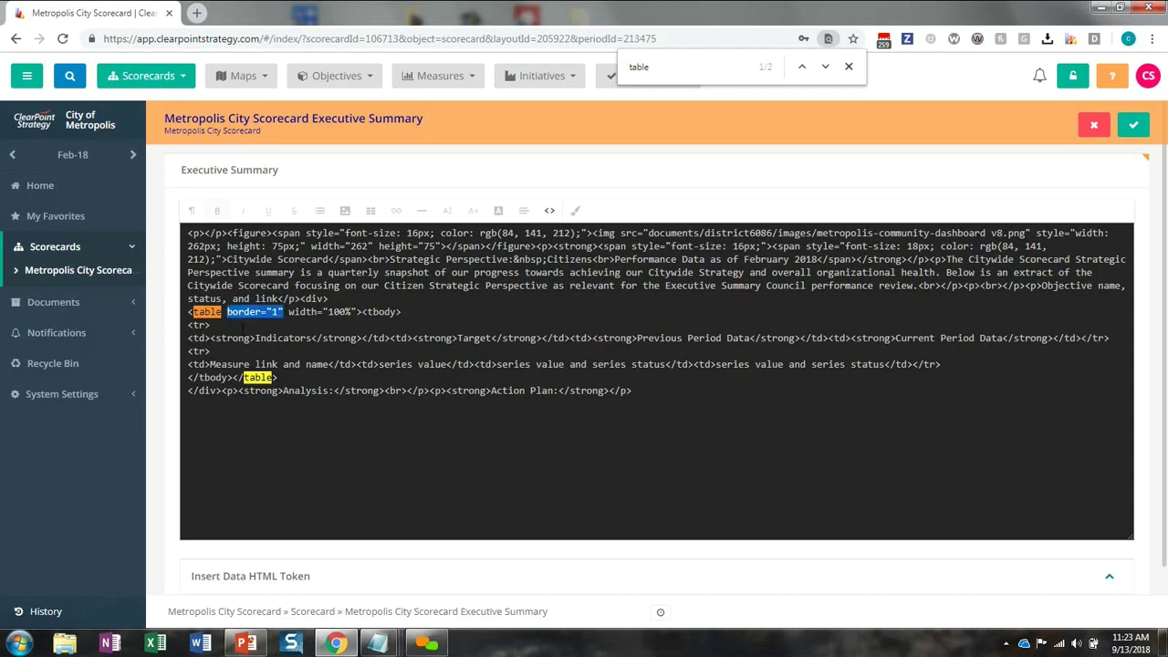
pyautogui.press('Delete')
pyautogui.press('Delete')
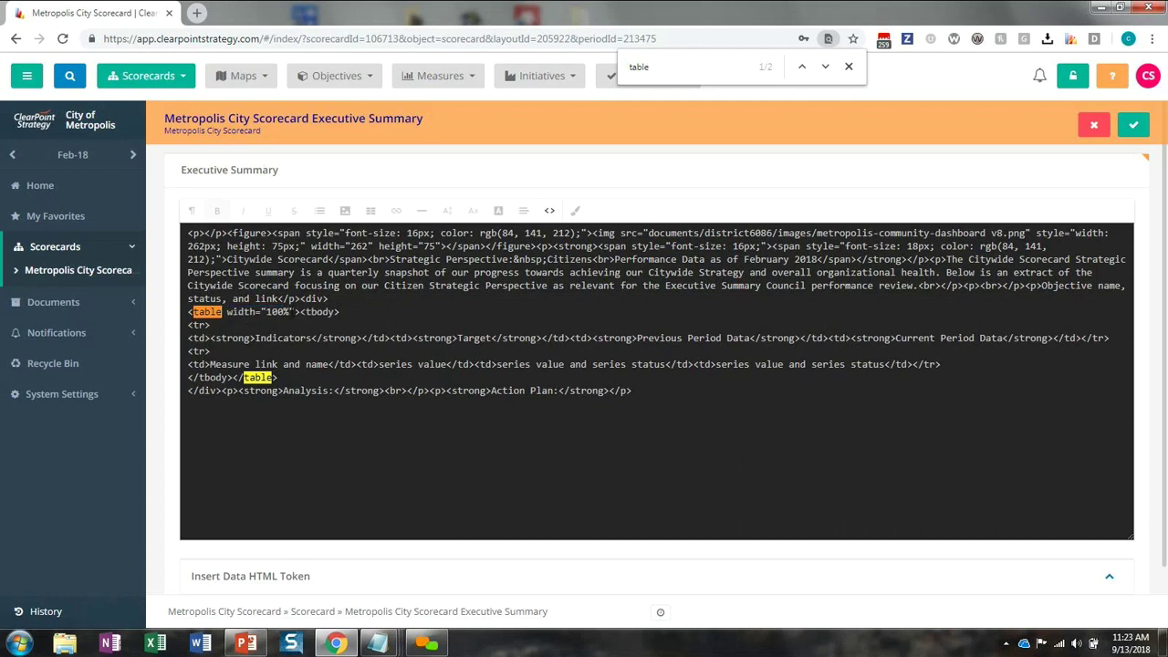
pyautogui.moveTo(294, 312); pyautogui.dragTo(222, 312)
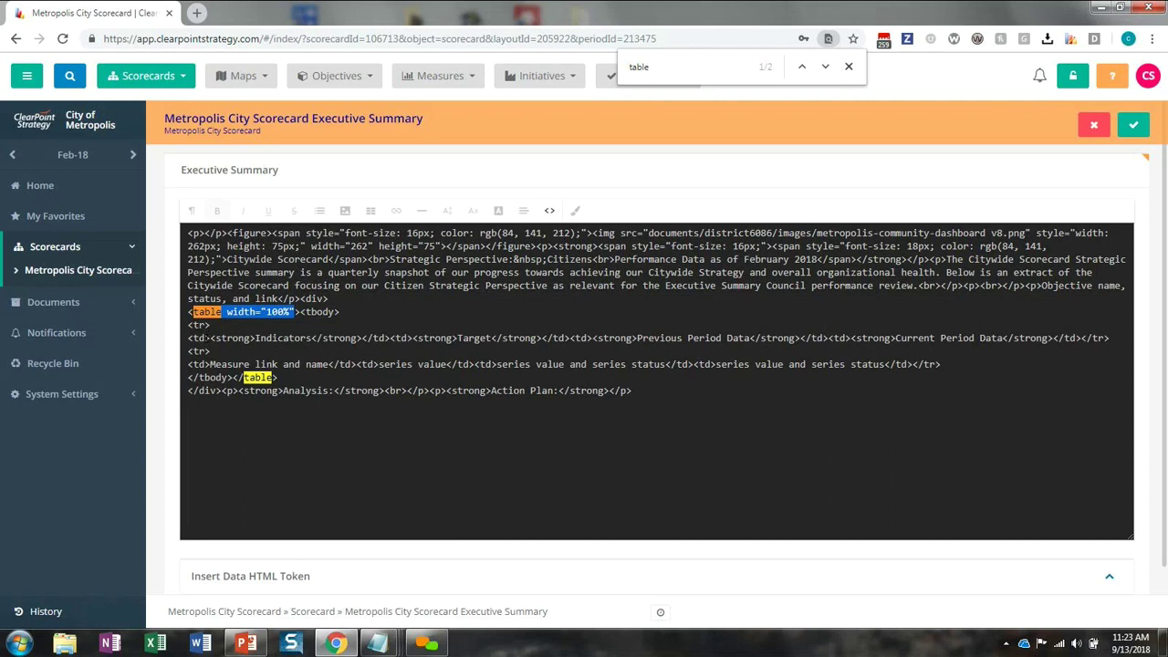
# - Add the attribute width="70%" to the Indicators heading cell's tag
pyautogui.click(206, 338)
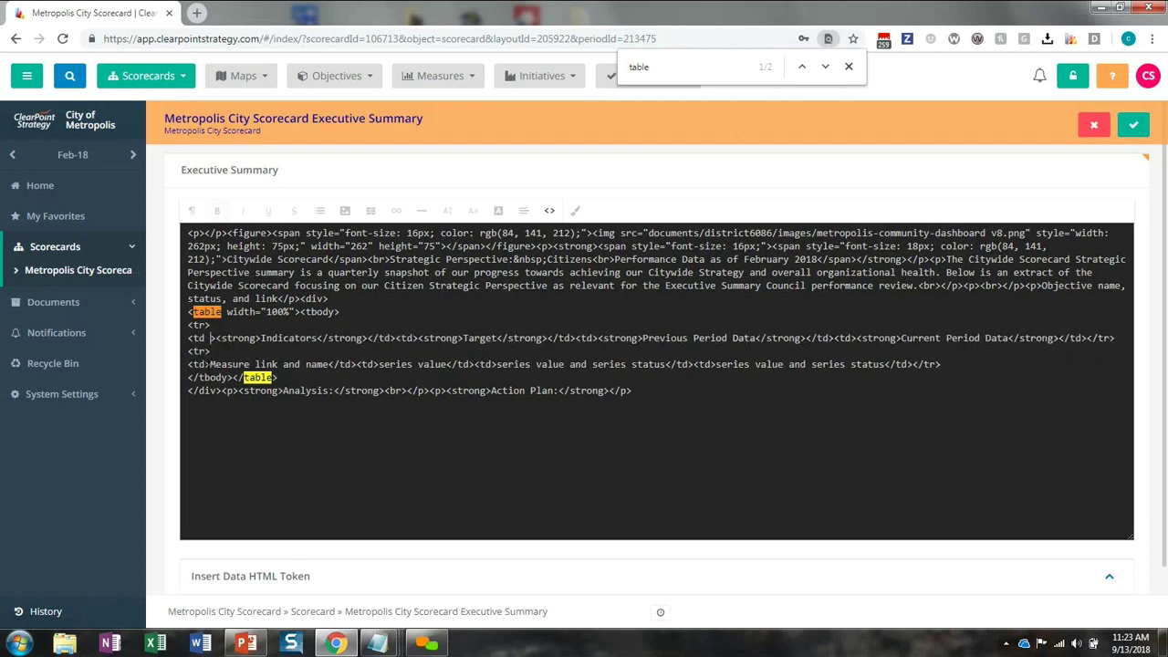
pyautogui.write('width="')
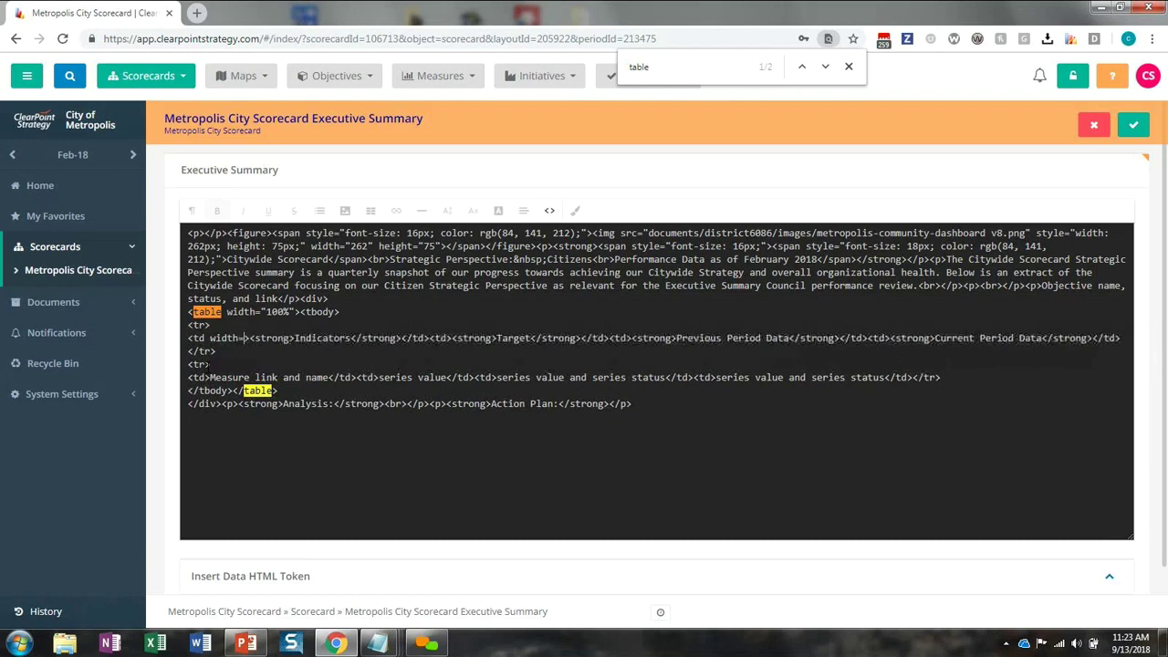
pyautogui.write('70%')
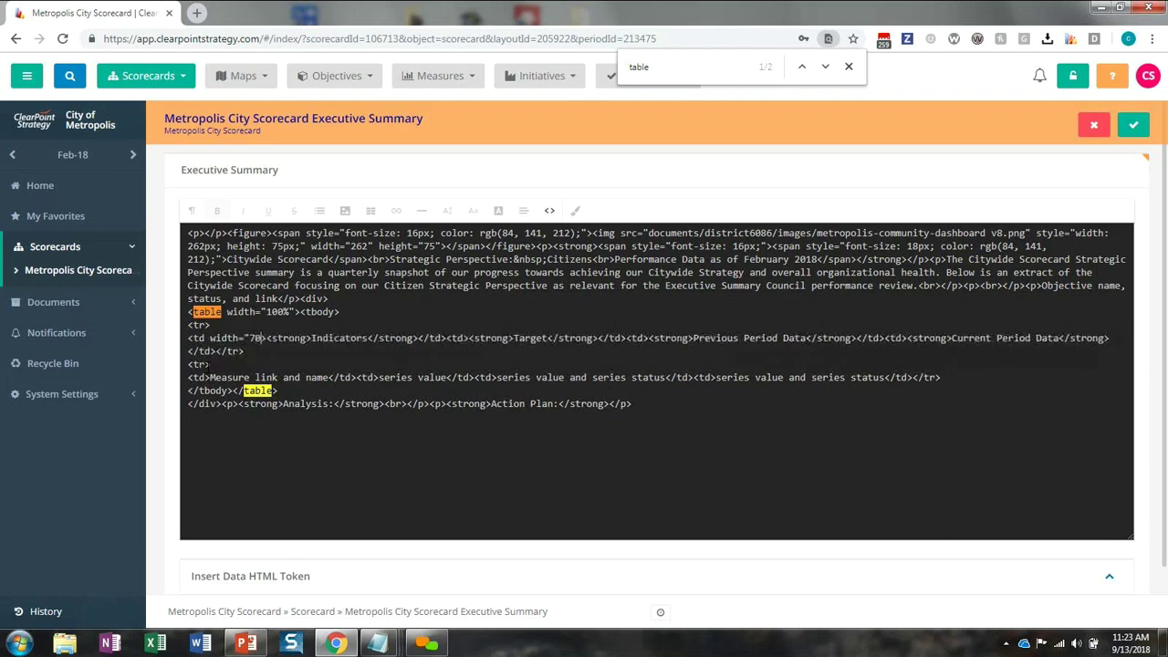
pyautogui.write('"')
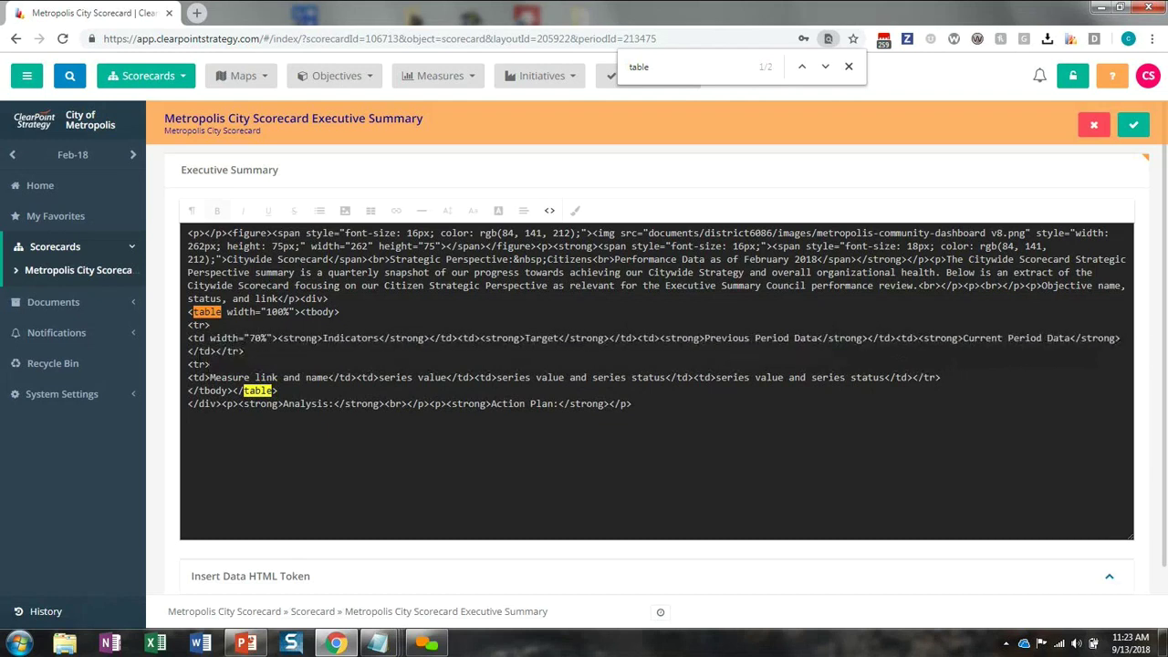
# - Copy the width attribute to the Target, Previous Period Data, and Current Period Data heading cells with 10% each, and return to the formatted view
pyautogui.hotkey('shift', 'Left')
pyautogui.hotkey('shift', 'Left')
pyautogui.hotkey('shift', 'Left')
pyautogui.hotkey('shift', 'Left')
pyautogui.hotkey('shift', 'Left')
pyautogui.hotkey('shift', 'Left')
pyautogui.hotkey('shift', 'Left')
pyautogui.hotkey('shift', 'Left')
pyautogui.hotkey('shift', 'Left')
pyautogui.hotkey('shift', 'Left')
pyautogui.hotkey('shift', 'Left')
pyautogui.hotkey('shift', 'Left')
pyautogui.hotkey('ctrl', 'c')
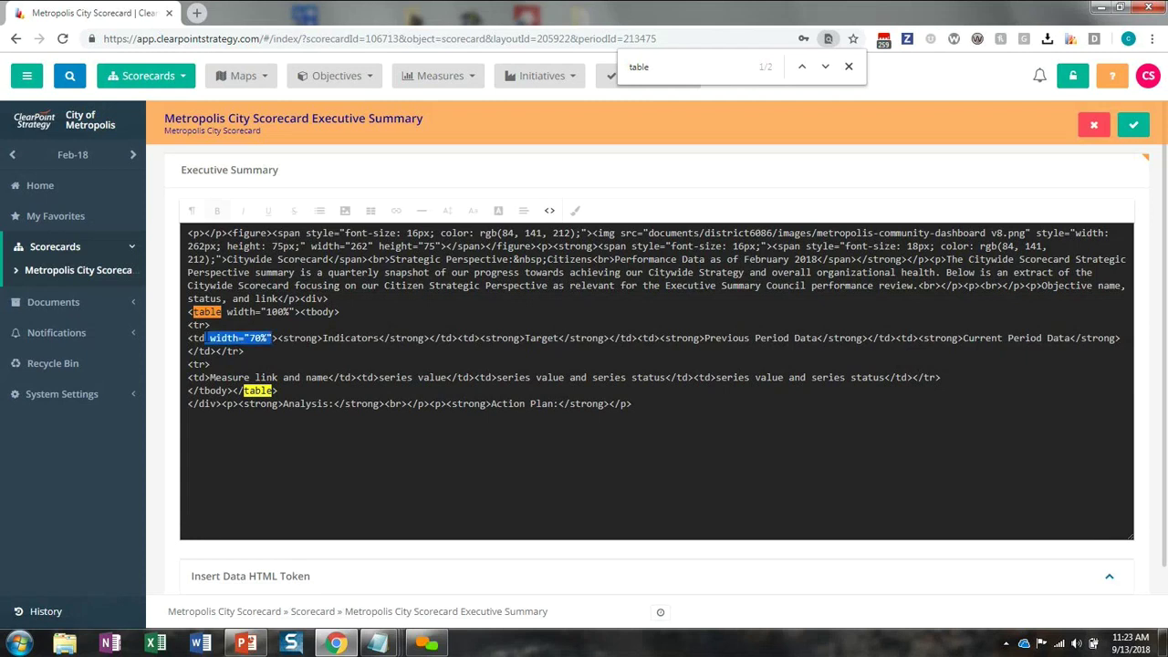
pyautogui.click(476, 338)
pyautogui.hotkey('ctrl', 'v')
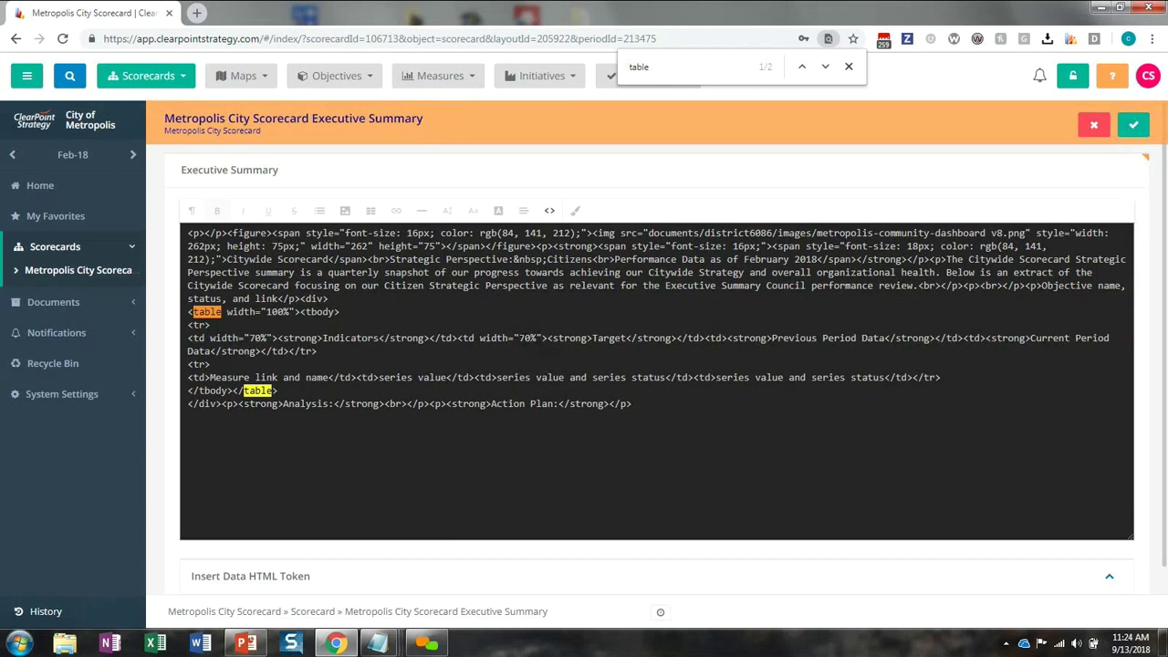
pyautogui.press('BackSpace')
pyautogui.write('1')
pyautogui.hotkey('ctrl', 'v')
pyautogui.press('BackSpace')
pyautogui.write('1')
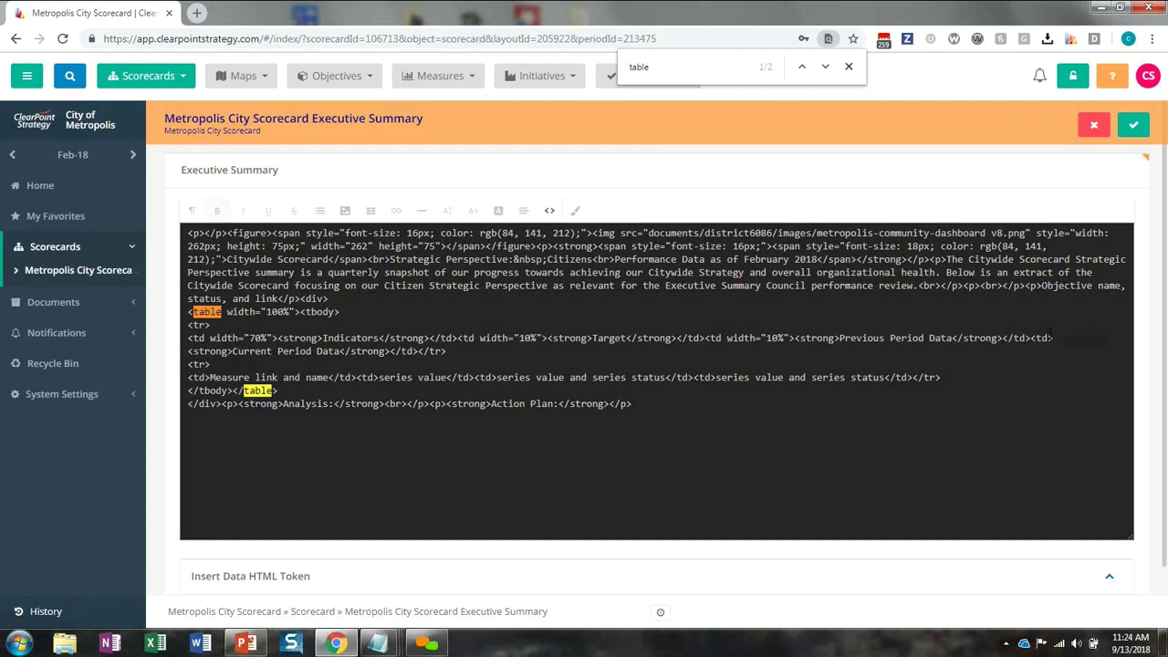
pyautogui.hotkey('ctrl', 'v')
pyautogui.click(1098, 338)
pyautogui.press('BackSpace')
pyautogui.write('1')
pyautogui.click(551, 213)
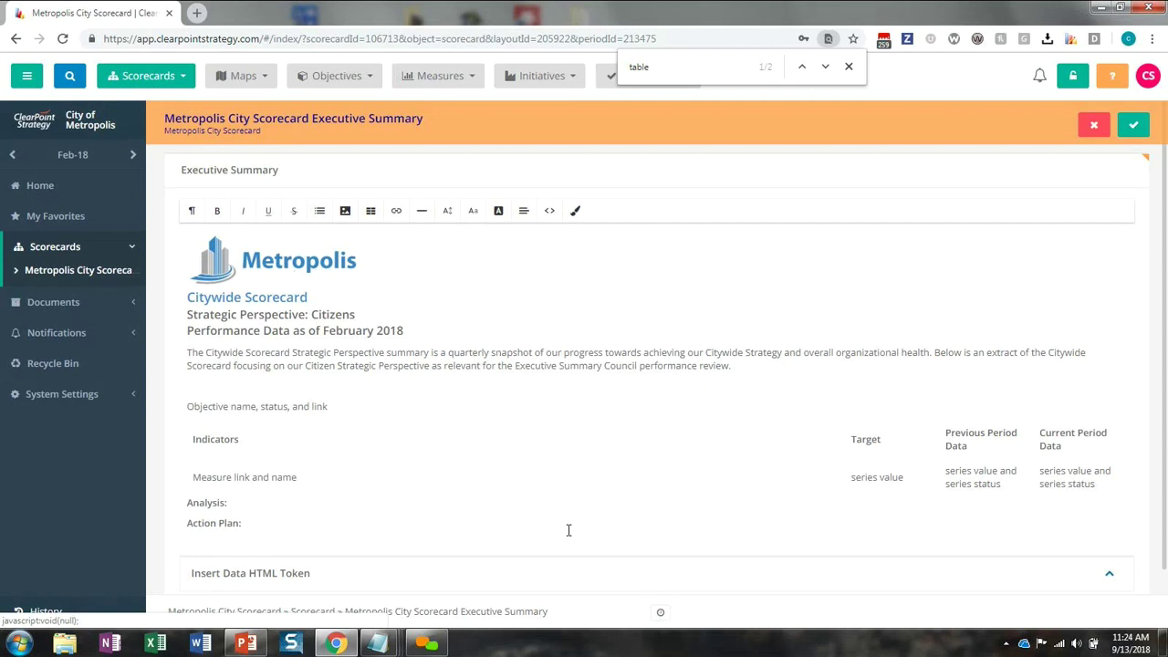
# - Switch to the Obj Template file in Notepad and copy its entire HTML code
pyautogui.click(377, 643)
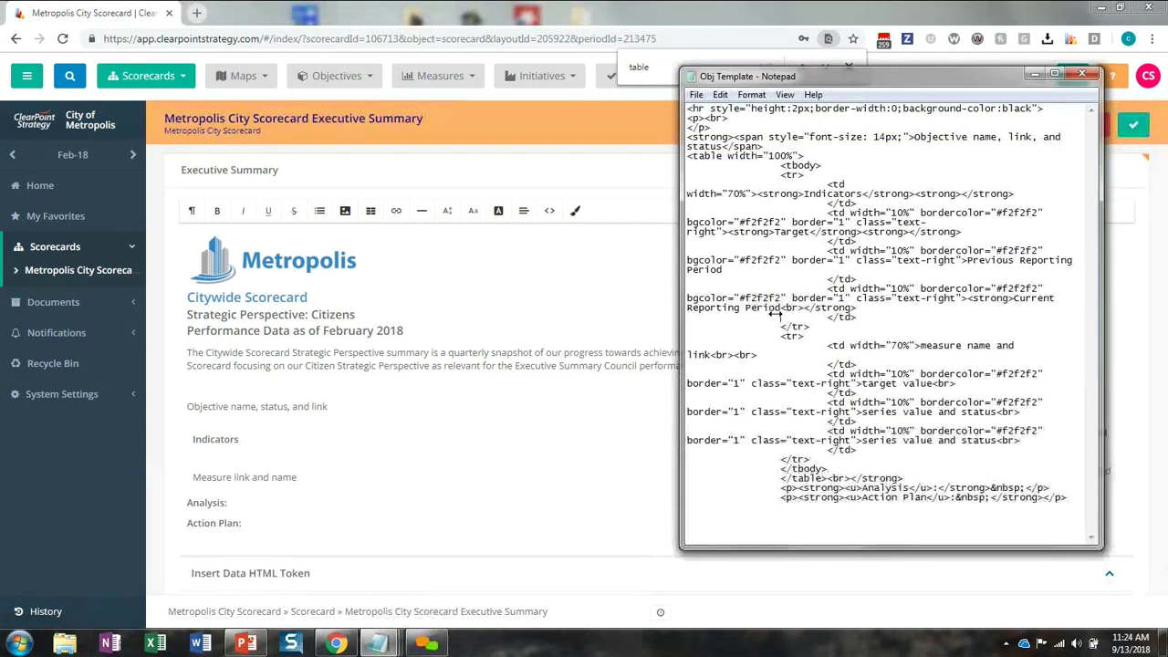
pyautogui.hotkey('ctrl', 'a')
pyautogui.click(1037, 77)
# - Replace the summary's HTML source from the objective placeholder line to the end with the copied template, and return to the formatted view
pyautogui.click(549, 211)
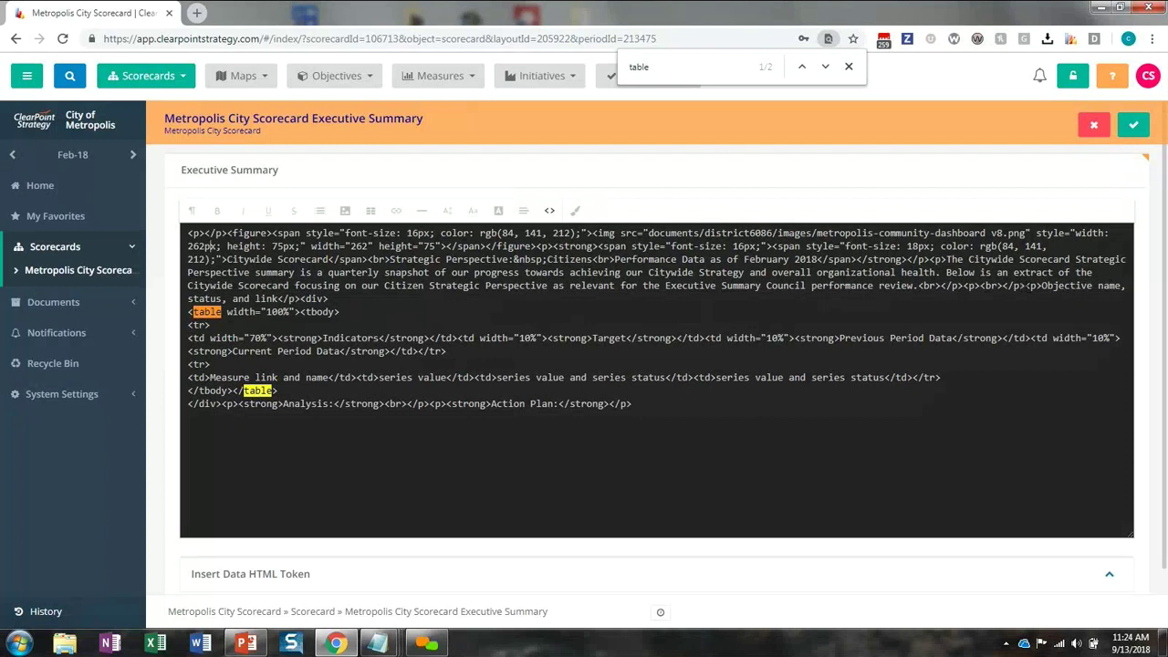
pyautogui.keyDown('shift'); pyautogui.click(665, 402); pyautogui.keyUp('shift')
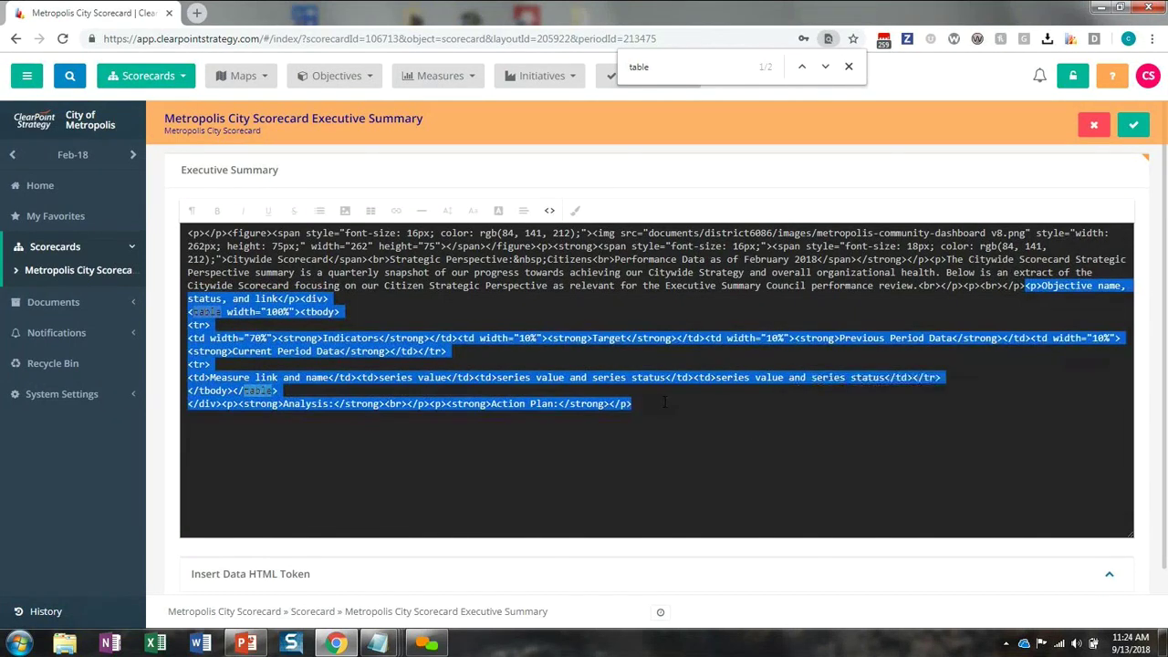
pyautogui.hotkey('ctrl', 'v')
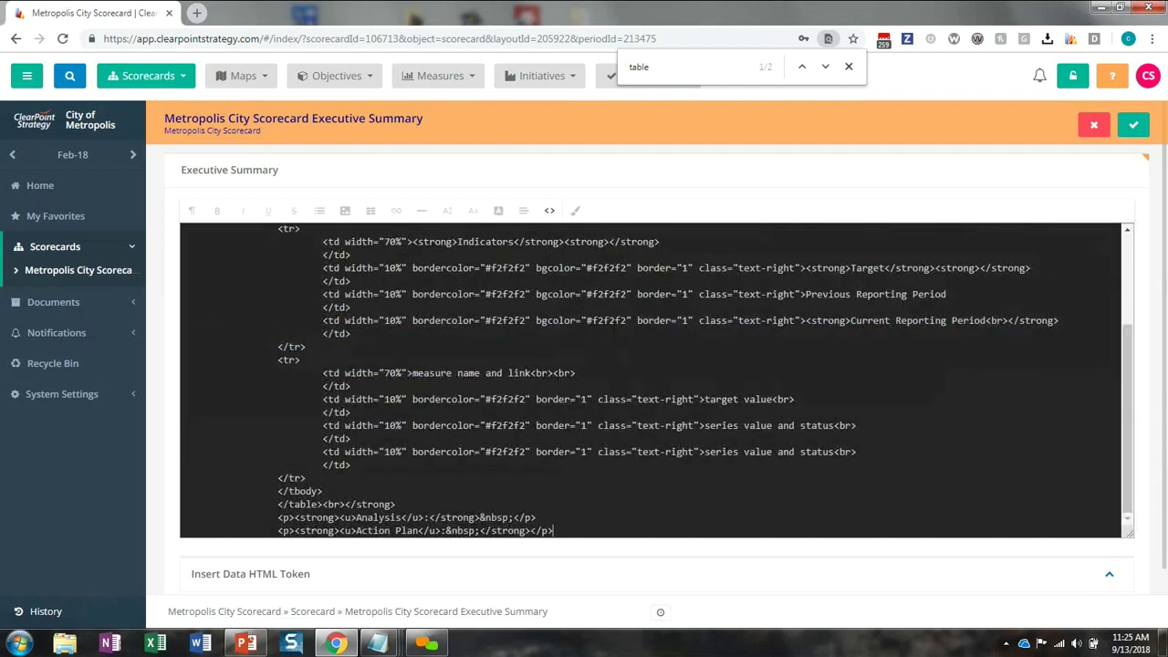
pyautogui.scroll(1, 548, 238)
pyautogui.click(550, 215)
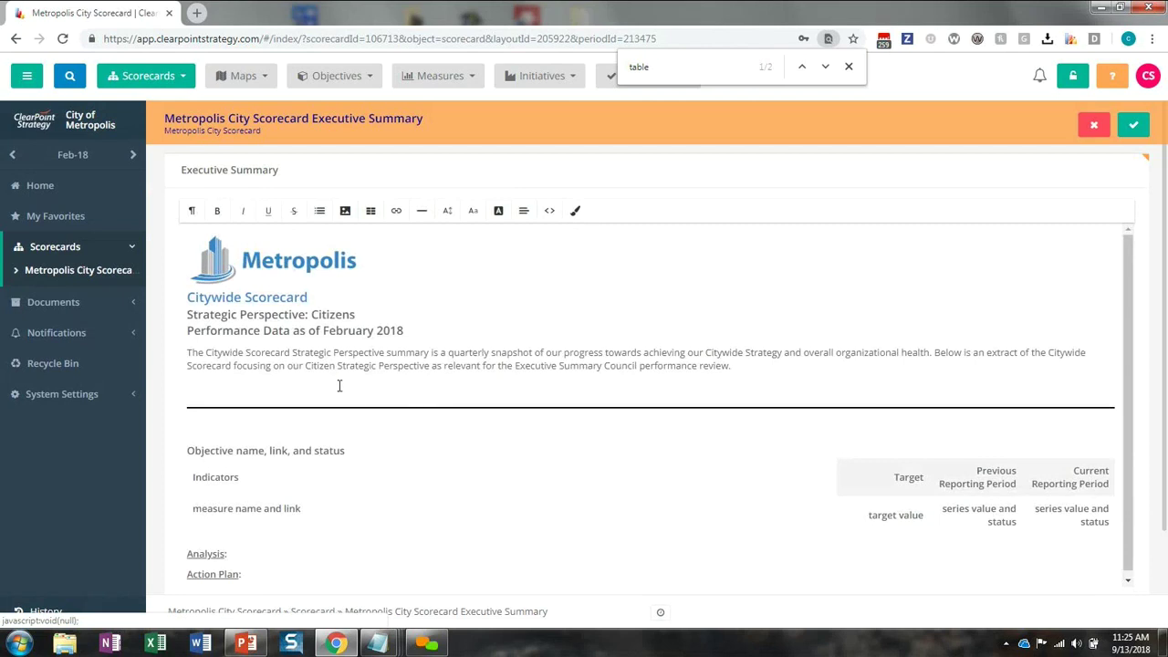
pyautogui.scroll(-1, 339, 386)
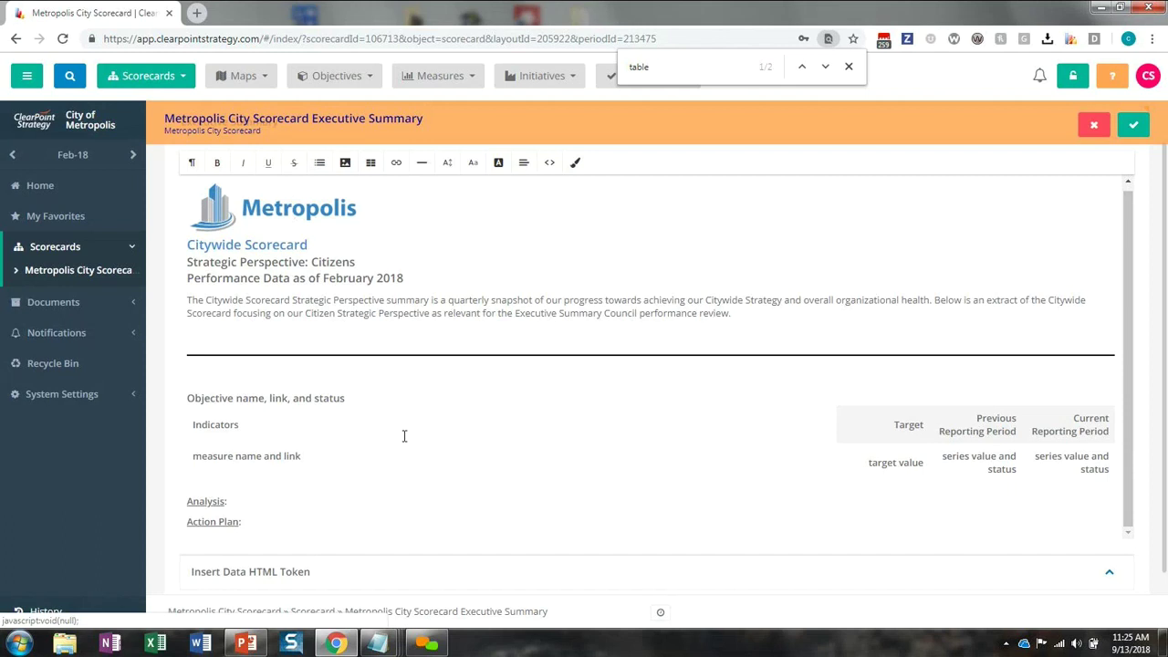
# - Open the data HTML token options and set up an Objective token for Safe & Prepared Community in the Metropolis City Scorecard
pyautogui.scroll(-1, 494, 389)
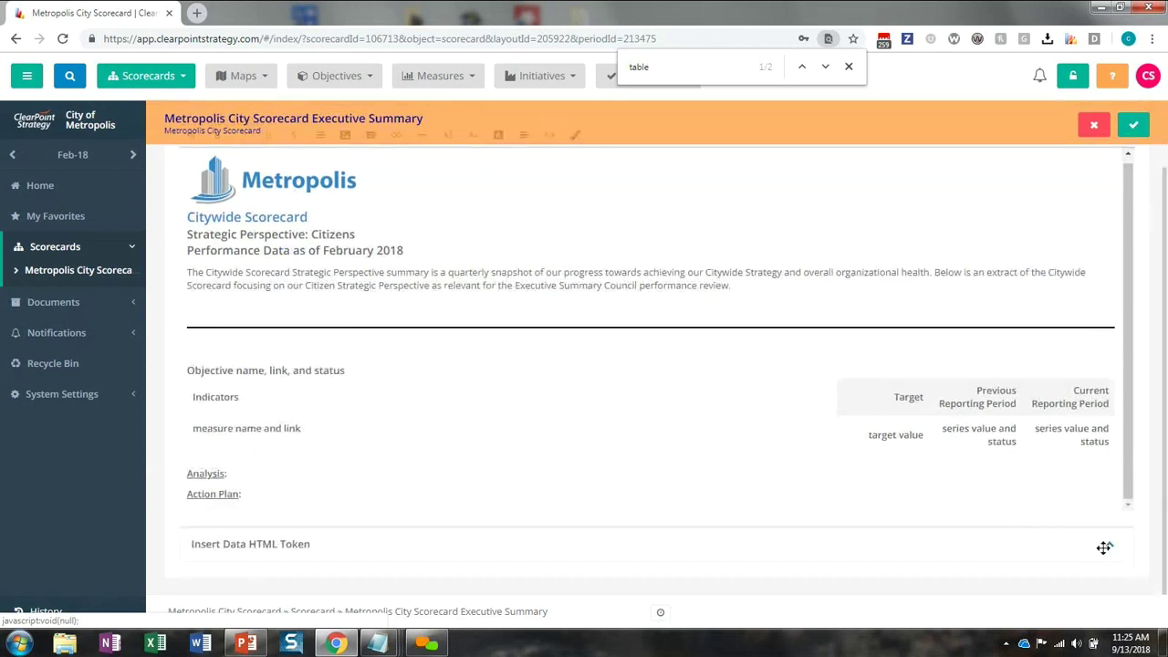
pyautogui.click(1105, 547)
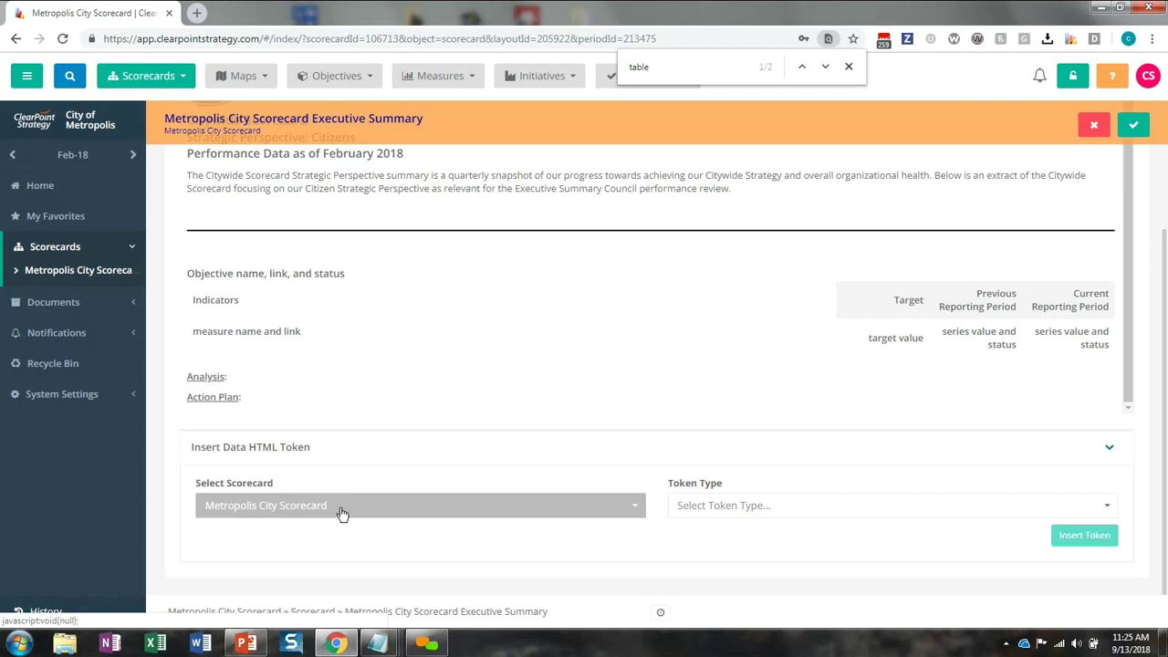
pyautogui.click(686, 505)
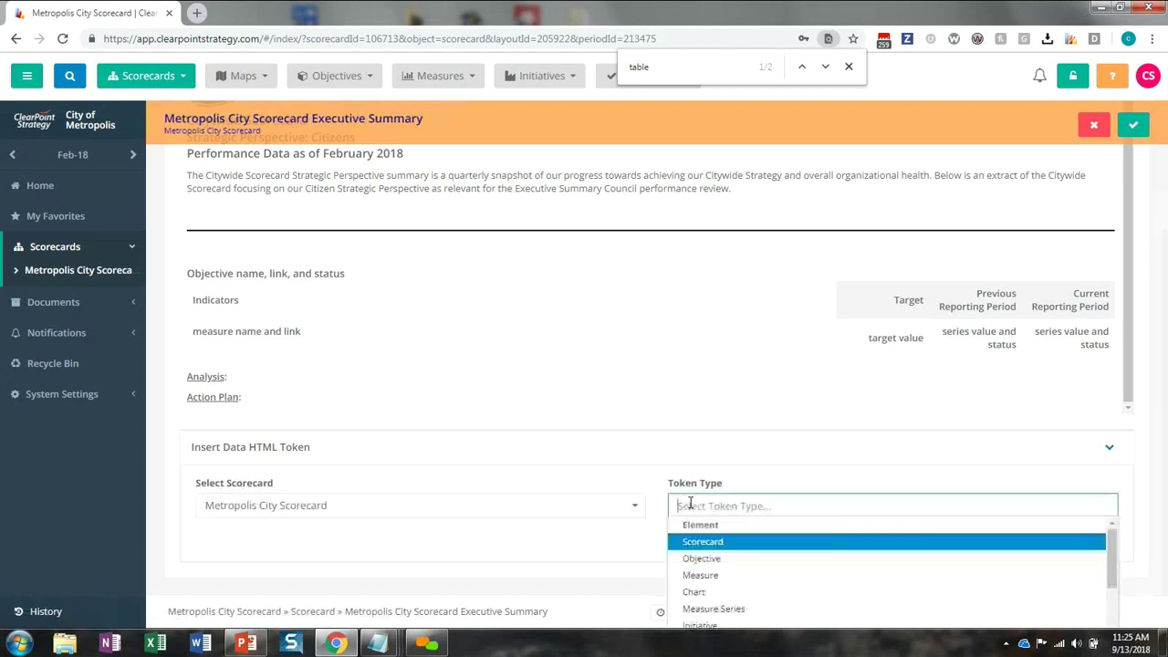
pyautogui.click(716, 560)
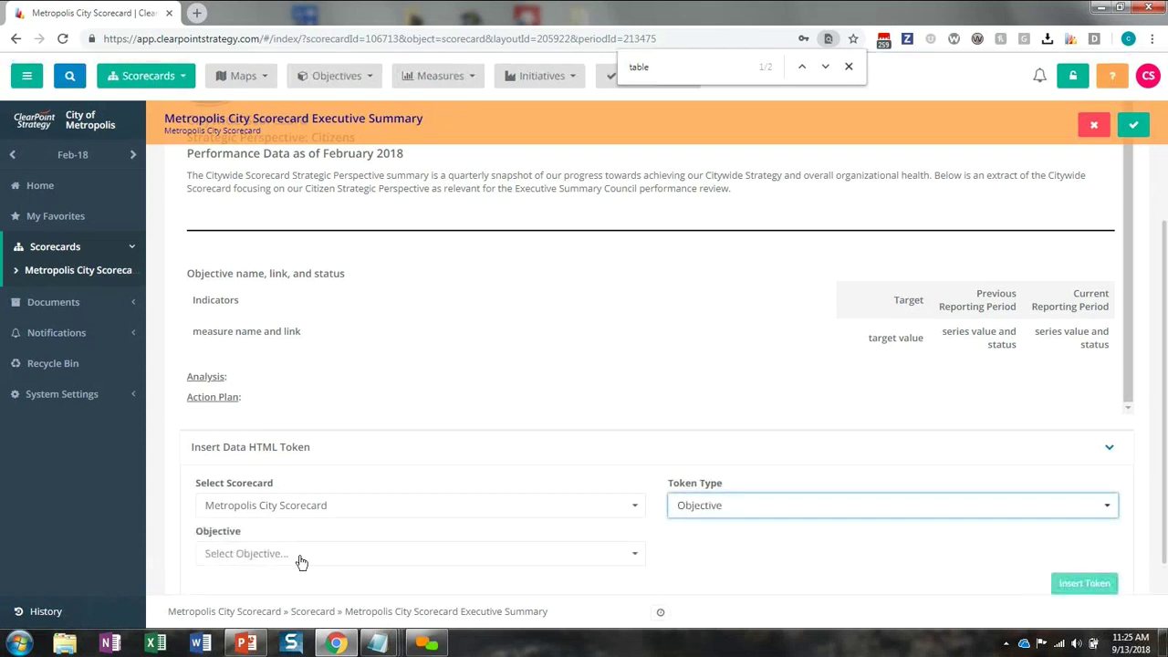
pyautogui.click(265, 556)
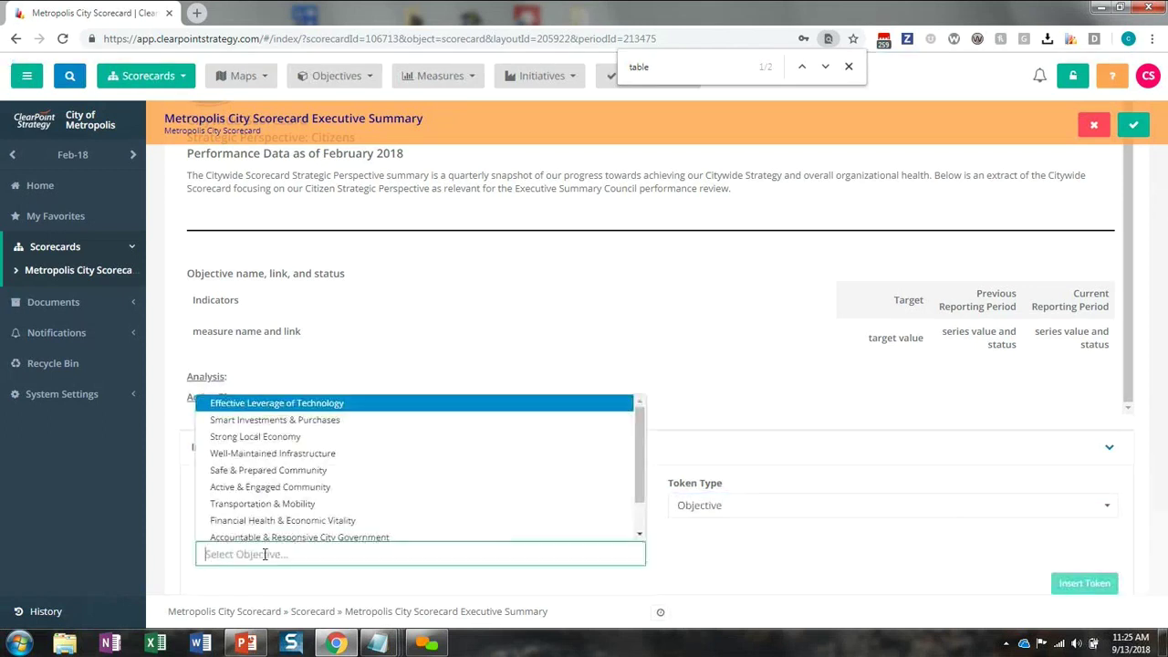
pyautogui.click(266, 472)
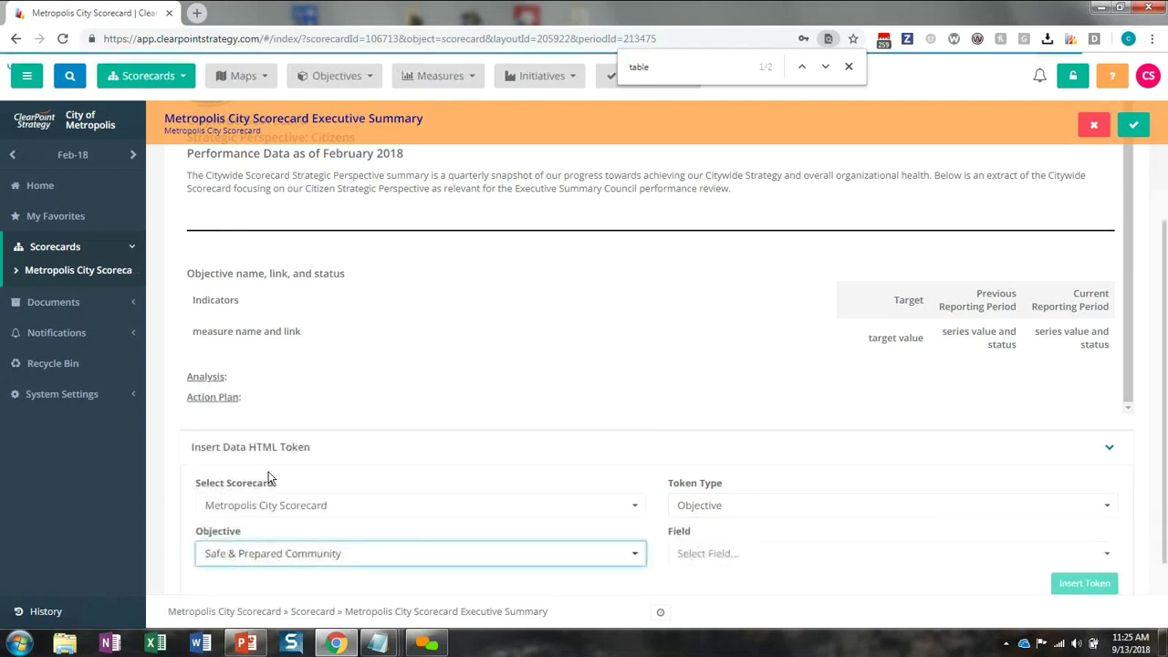
# - Choose the objective's Status field and replace the "Objective name, link, and status" placeholder with that token
pyautogui.click(715, 558)
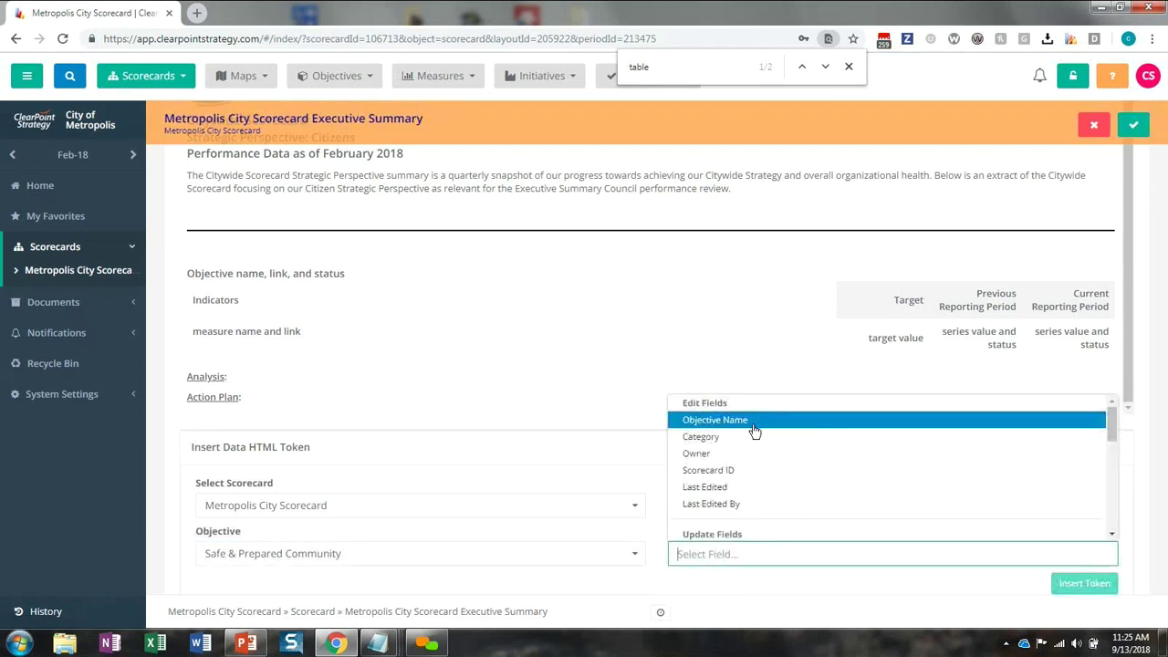
pyautogui.scroll(-5, 756, 461)
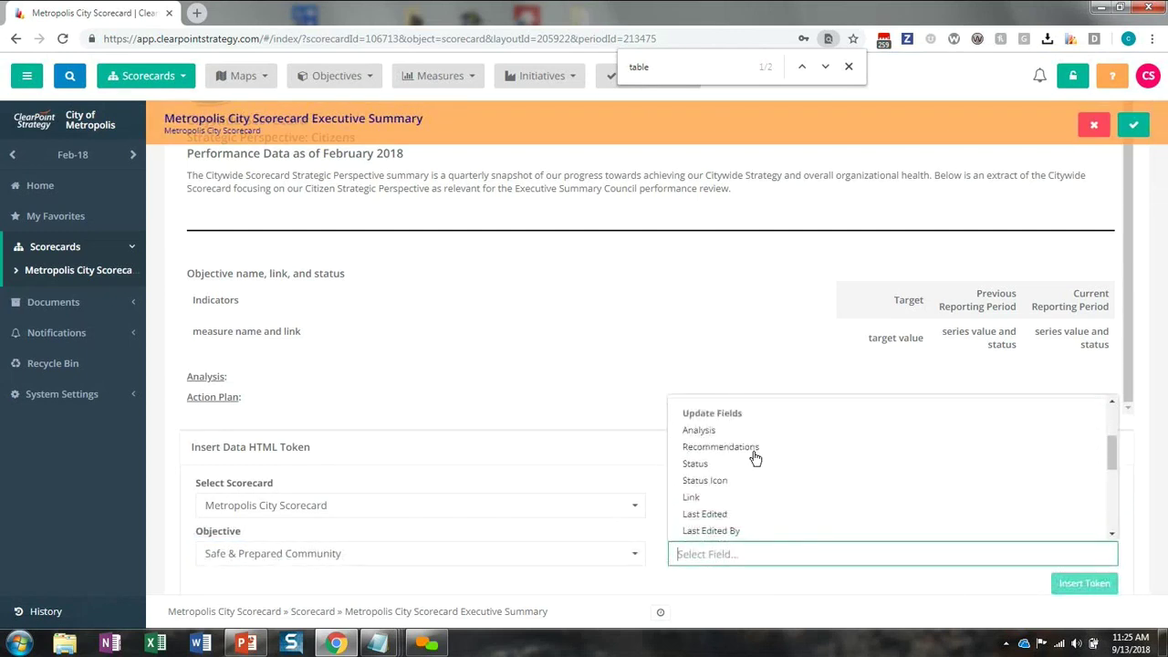
pyautogui.scroll(-4, 756, 461)
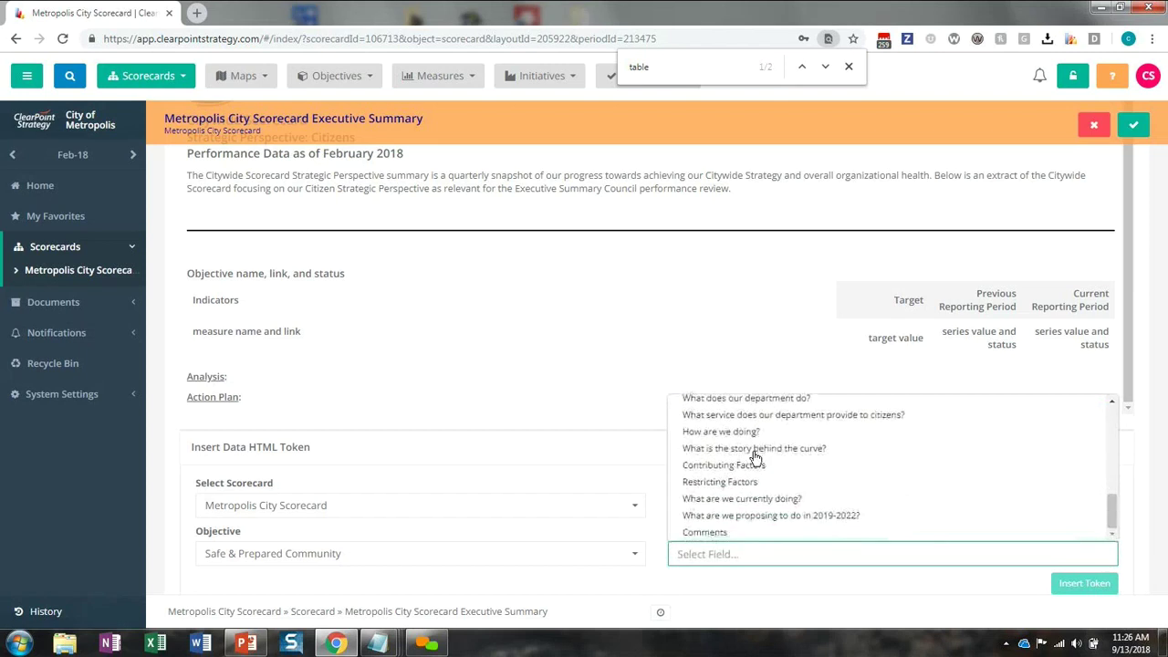
pyautogui.write('status')
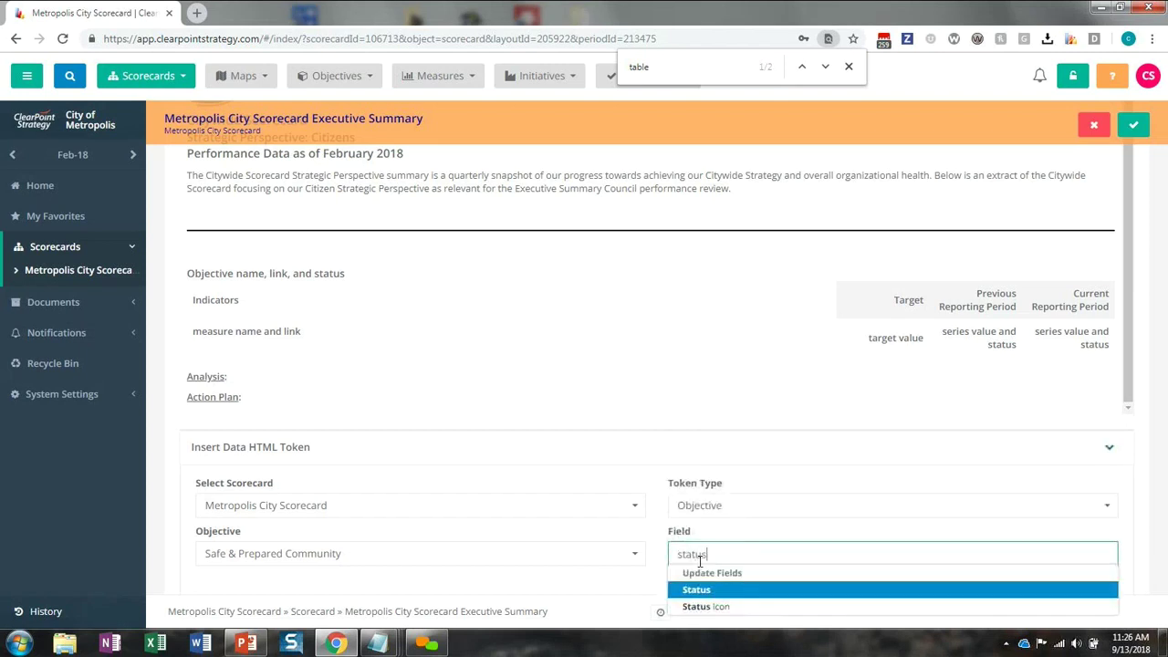
pyautogui.click(699, 590)
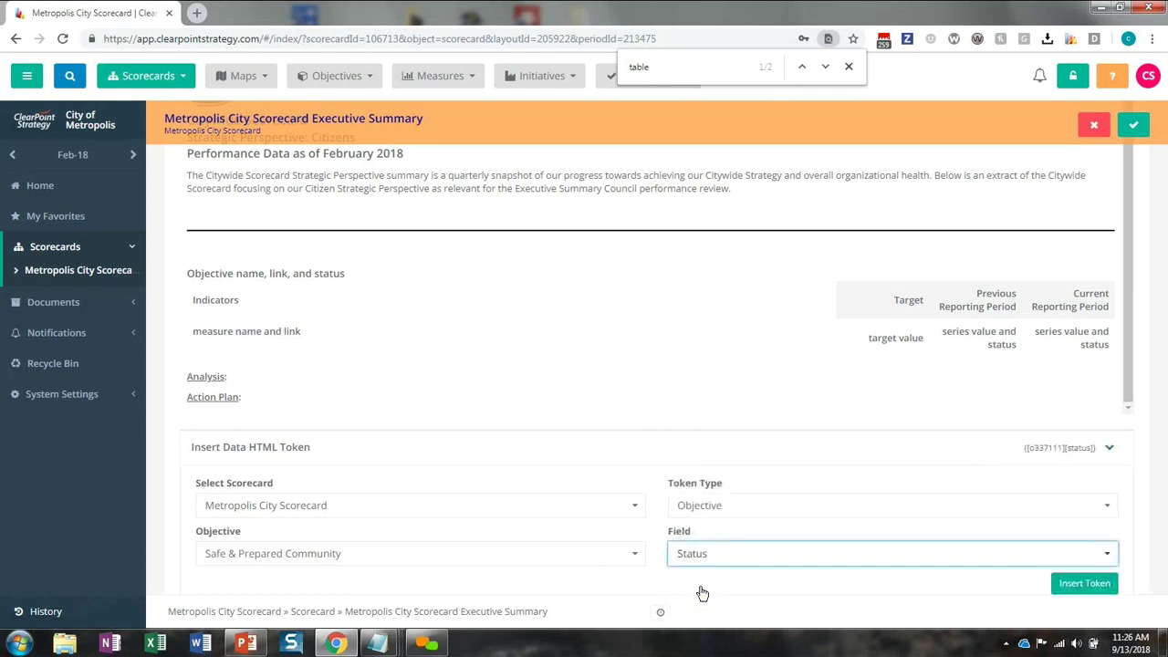
pyautogui.click(347, 273)
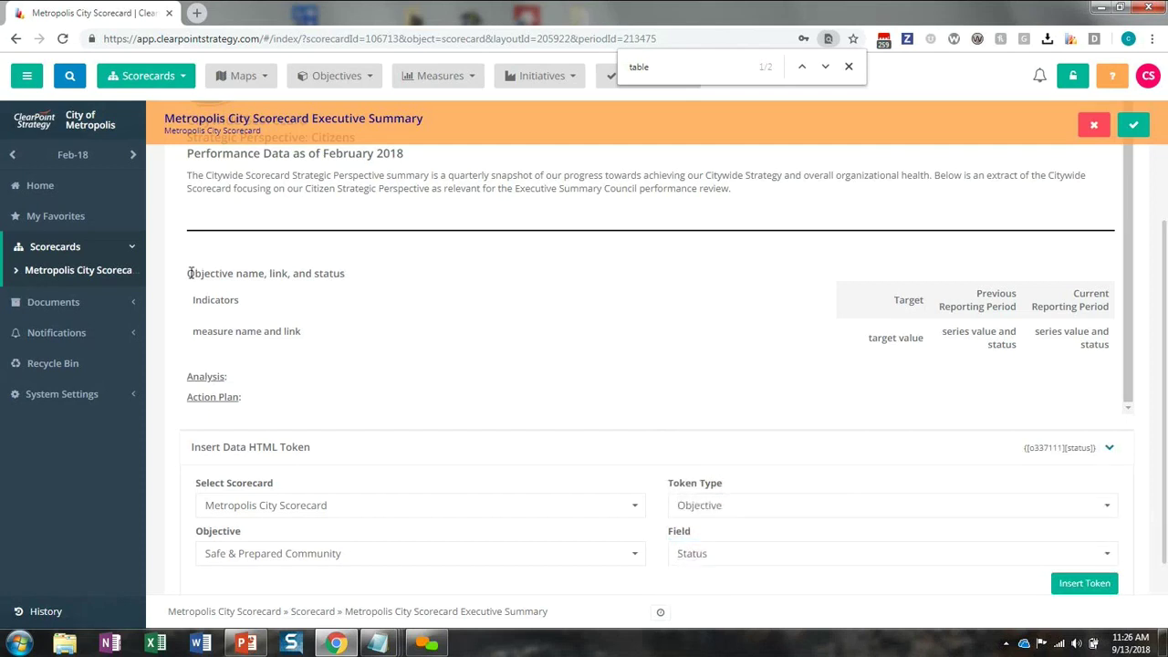
pyautogui.keyDown('shift'); pyautogui.click(188, 273); pyautogui.keyUp('shift')
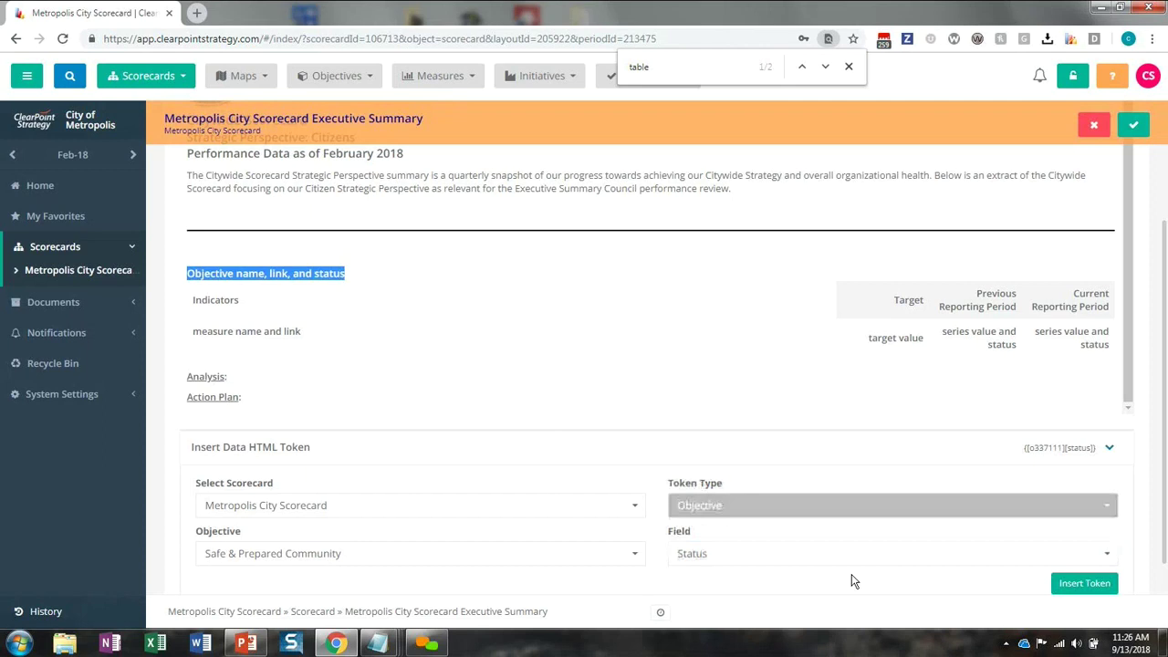
pyautogui.click(1084, 583)
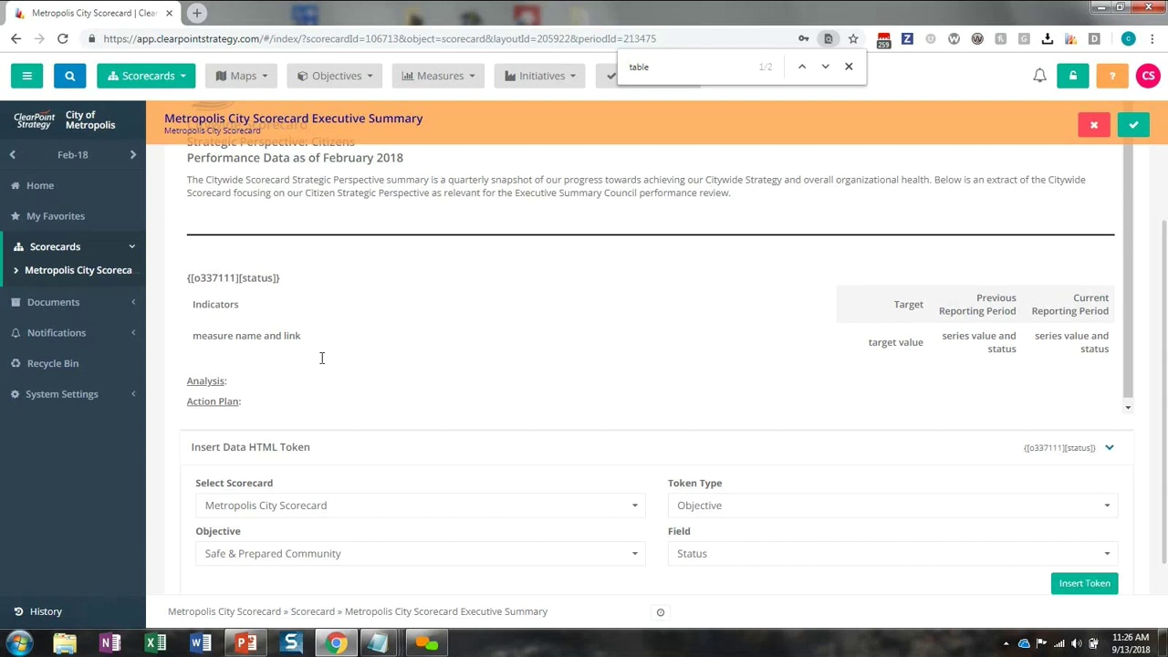
# - Replace the "measure name and link" placeholder with a Measure token for the Link field of Crimes per 1000 citizens
pyautogui.click(721, 512)
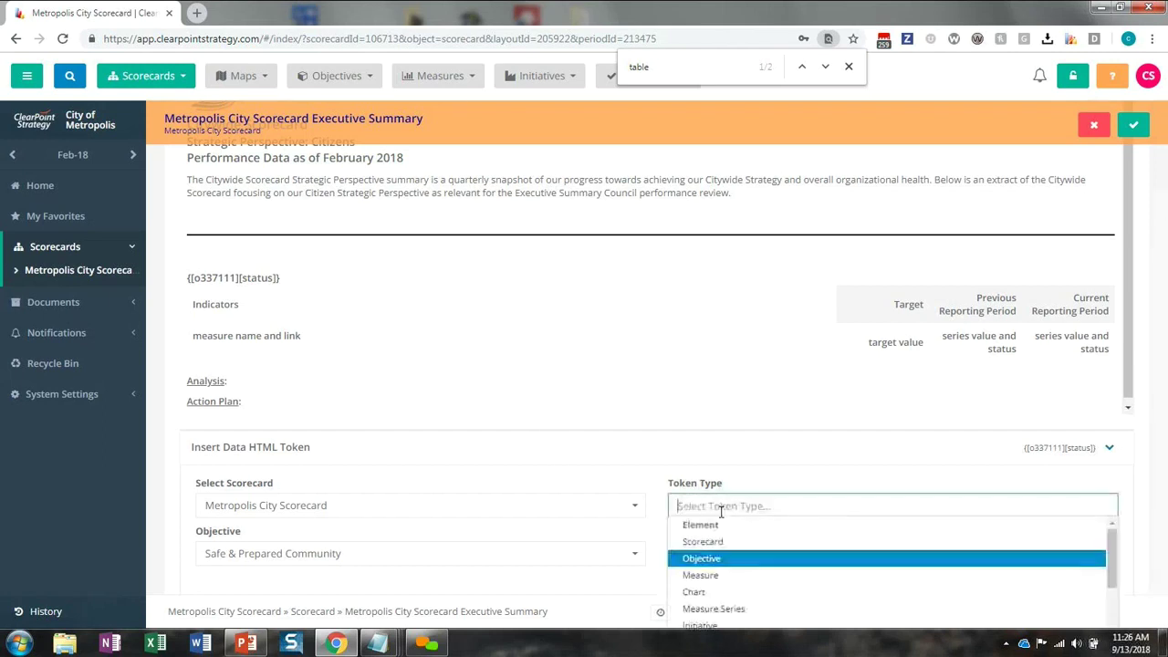
pyautogui.click(718, 575)
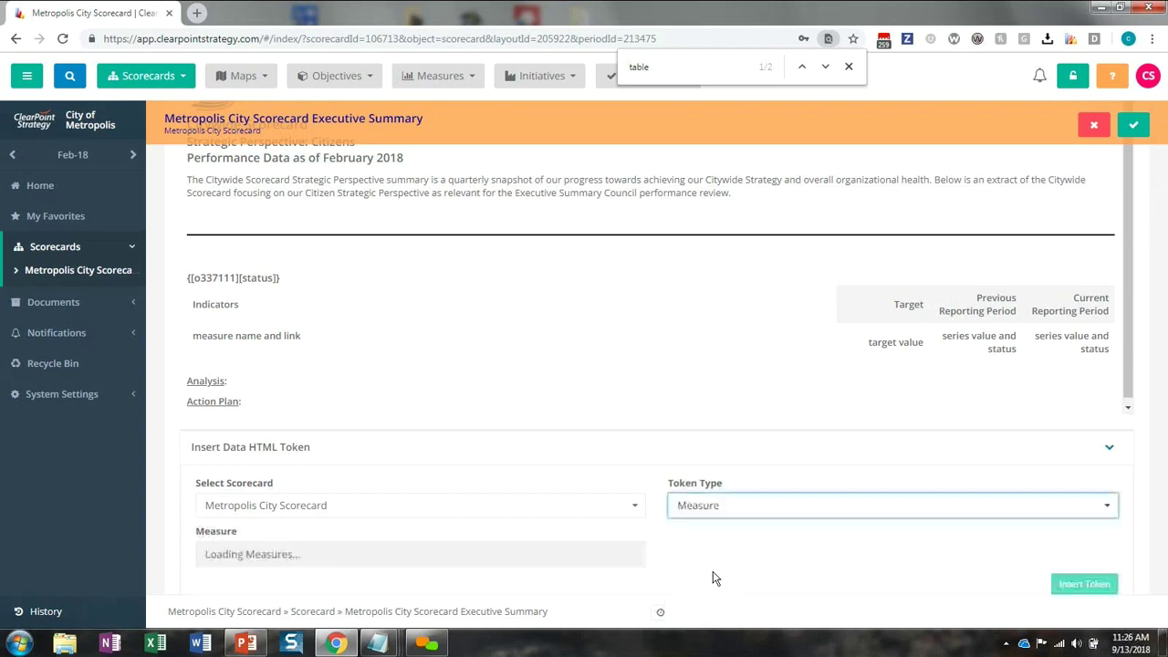
pyautogui.click(229, 557)
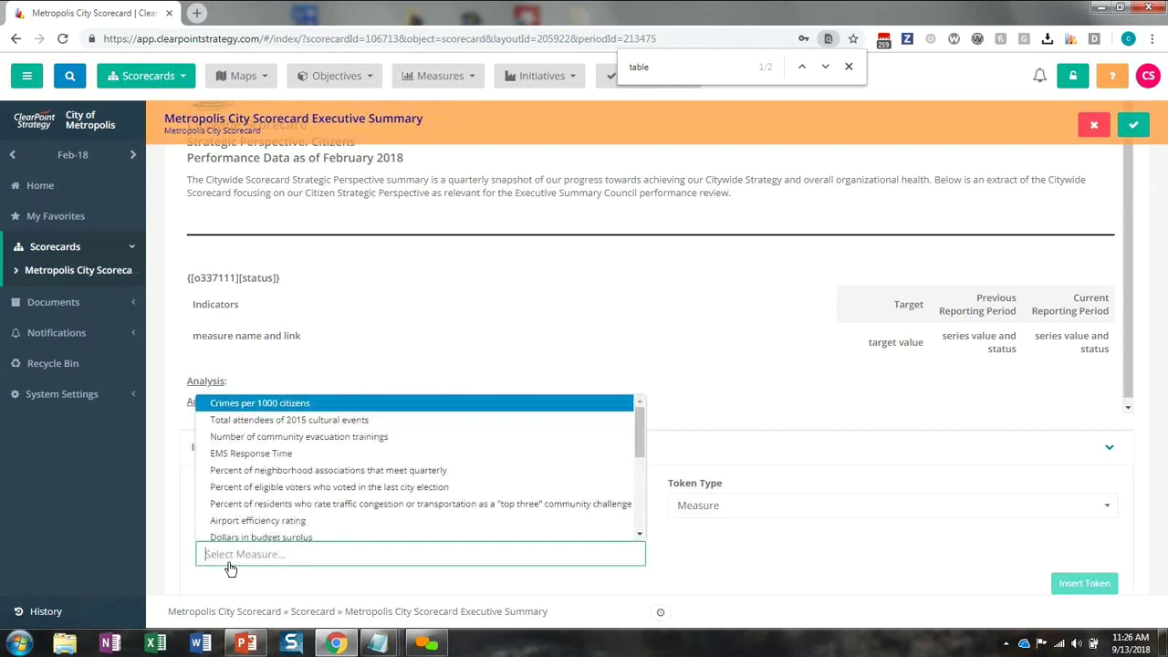
pyautogui.click(247, 407)
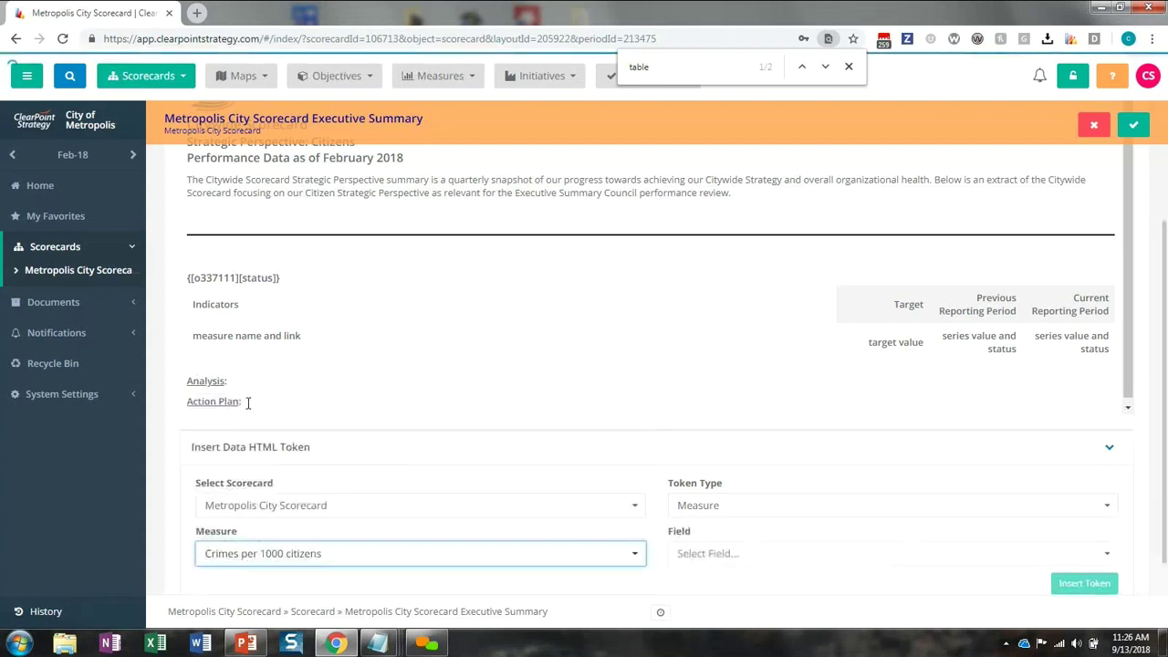
pyautogui.click(715, 554)
pyautogui.write('link')
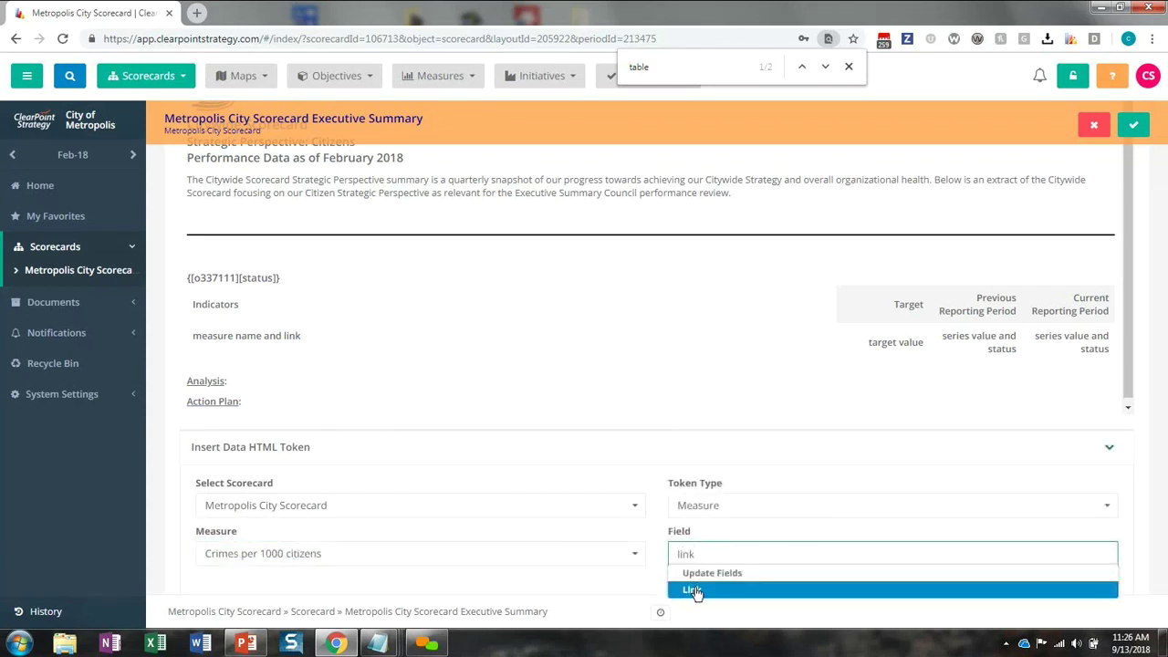
pyautogui.click(692, 592)
pyautogui.click(302, 335)
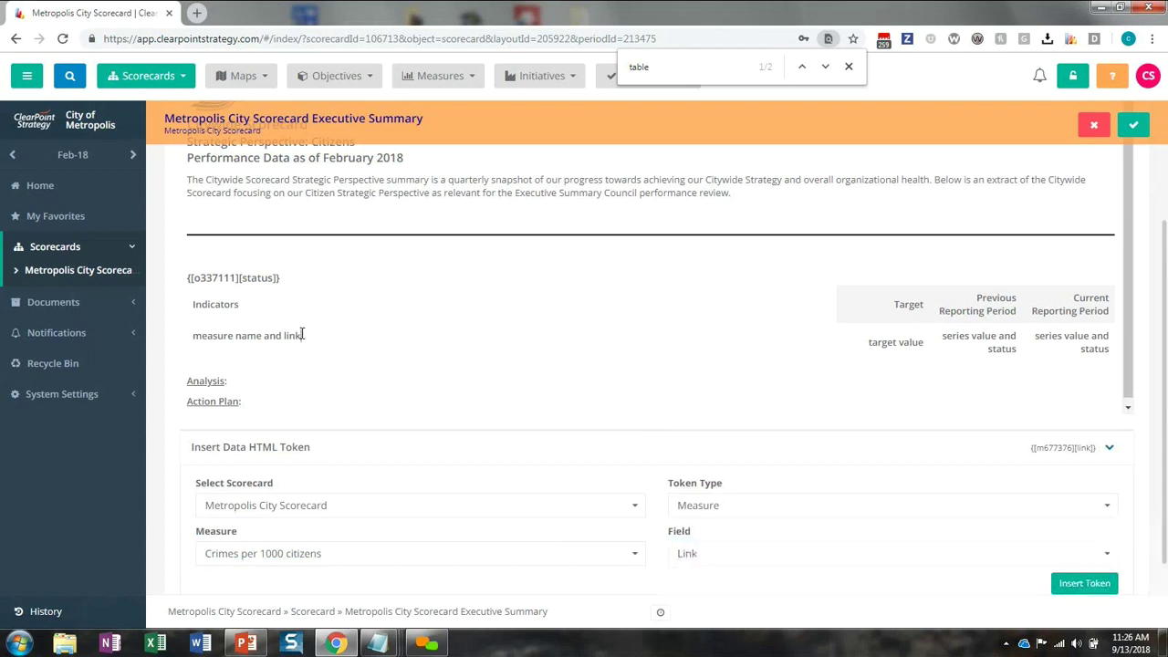
pyautogui.keyDown('shift'); pyautogui.click(193, 339); pyautogui.keyUp('shift')
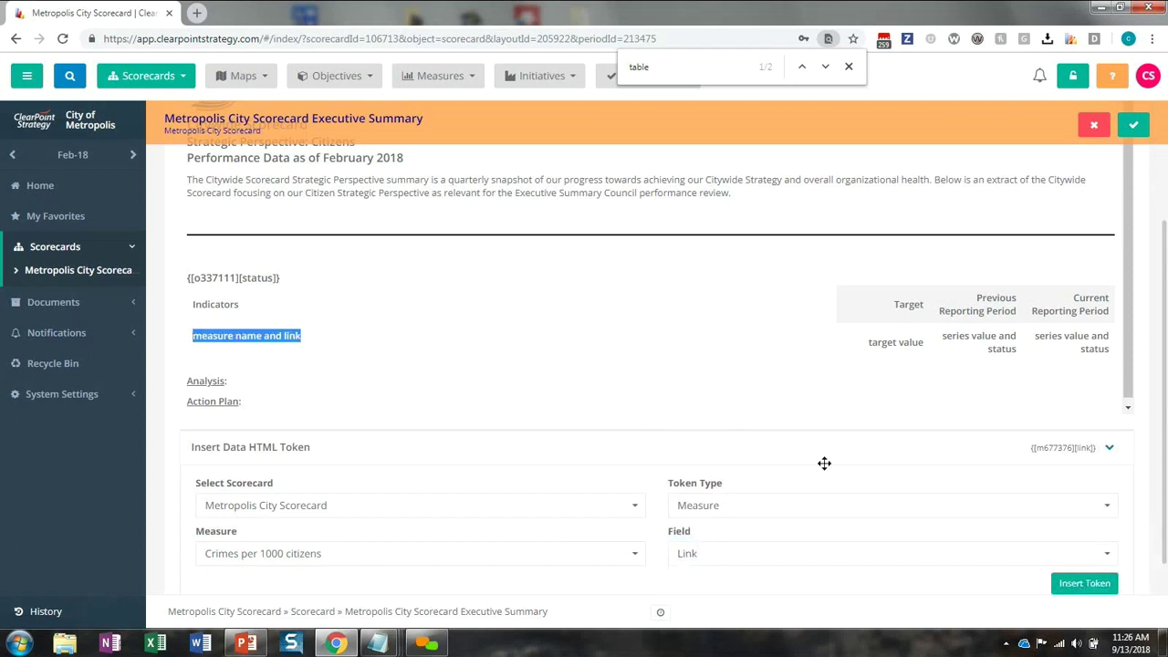
pyautogui.click(1090, 591)
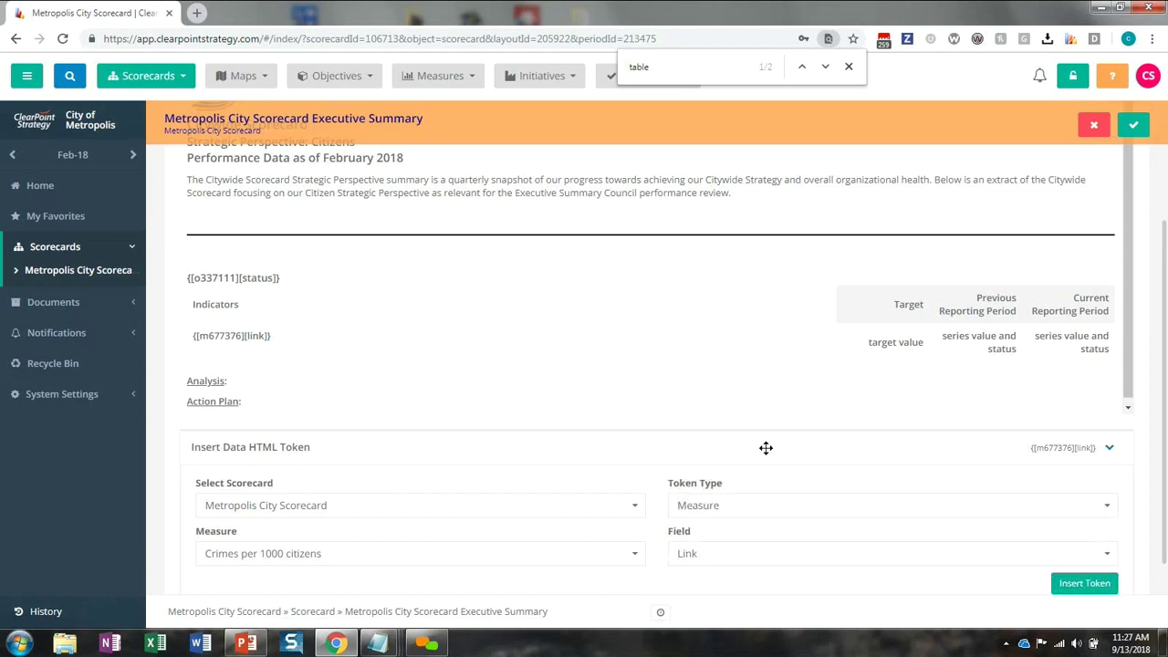
# - Replace the "target value" placeholder with a Measure Series token for the Series Value of the Crimes per 1000 citizens Target series
pyautogui.click(735, 509)
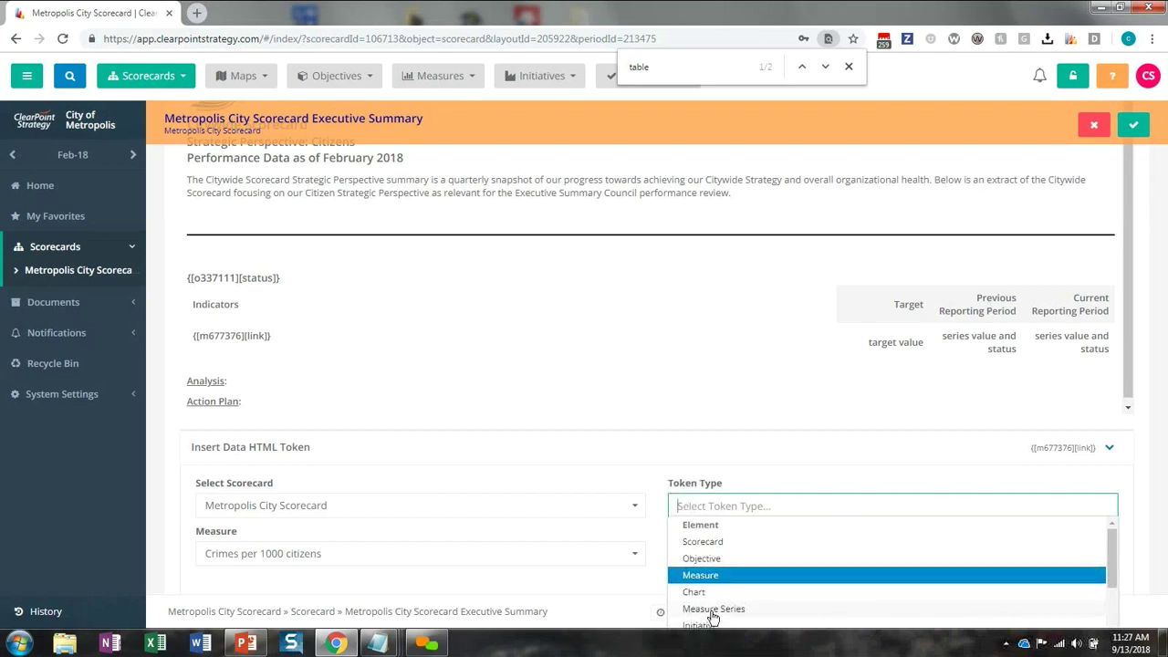
pyautogui.click(713, 611)
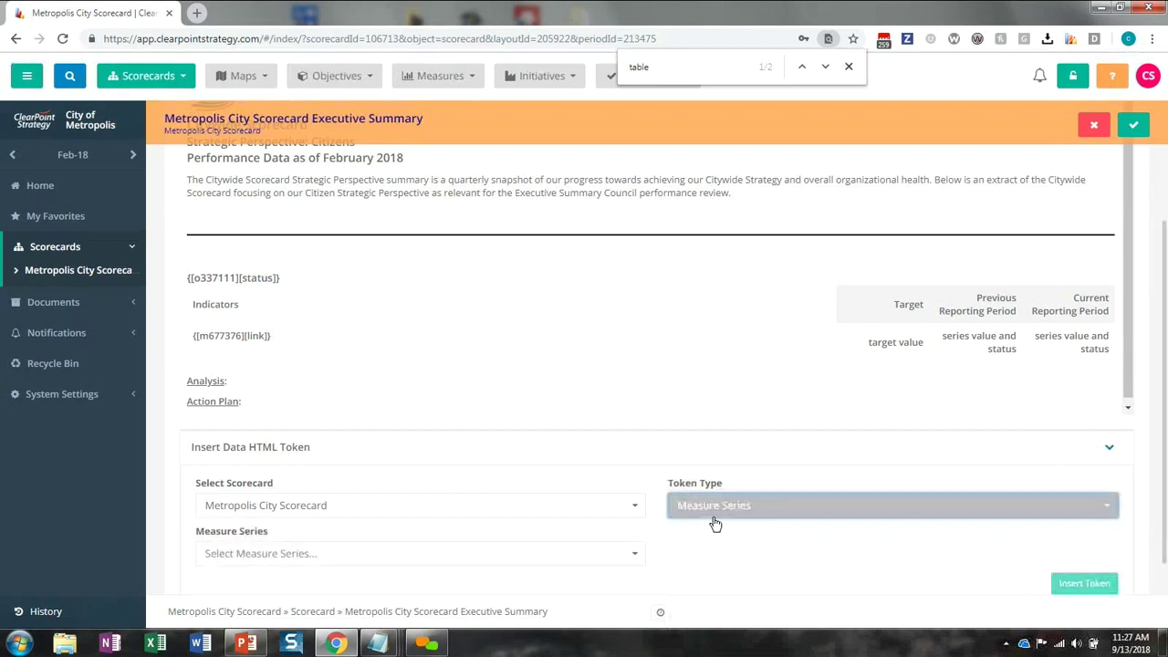
pyautogui.click(298, 552)
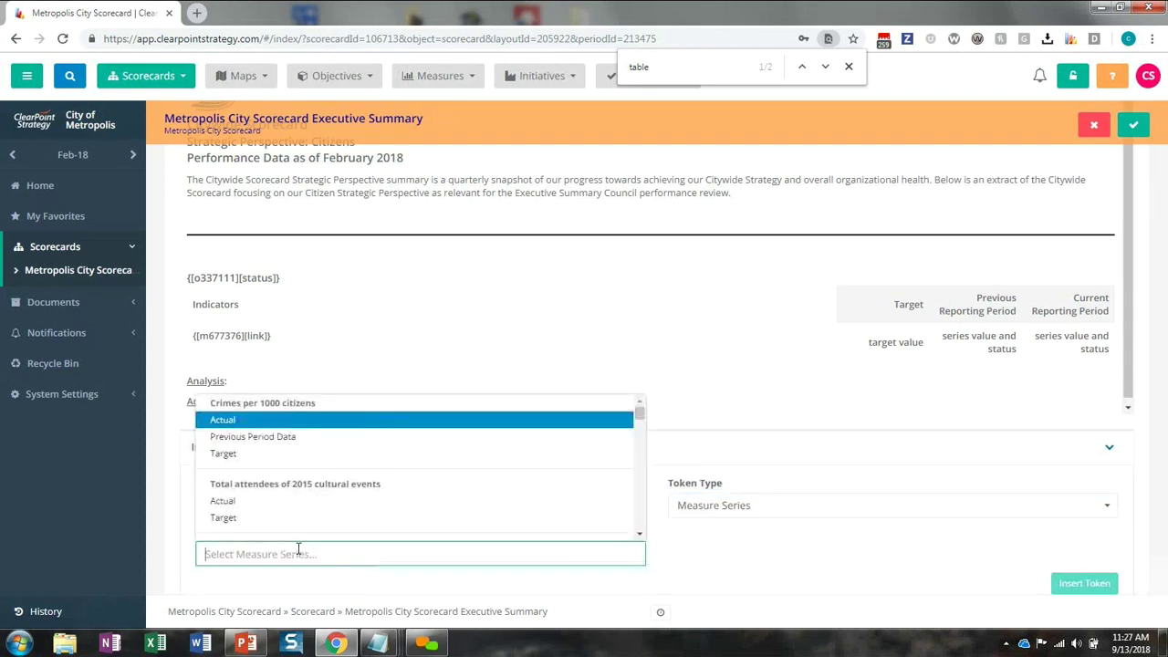
pyautogui.click(223, 453)
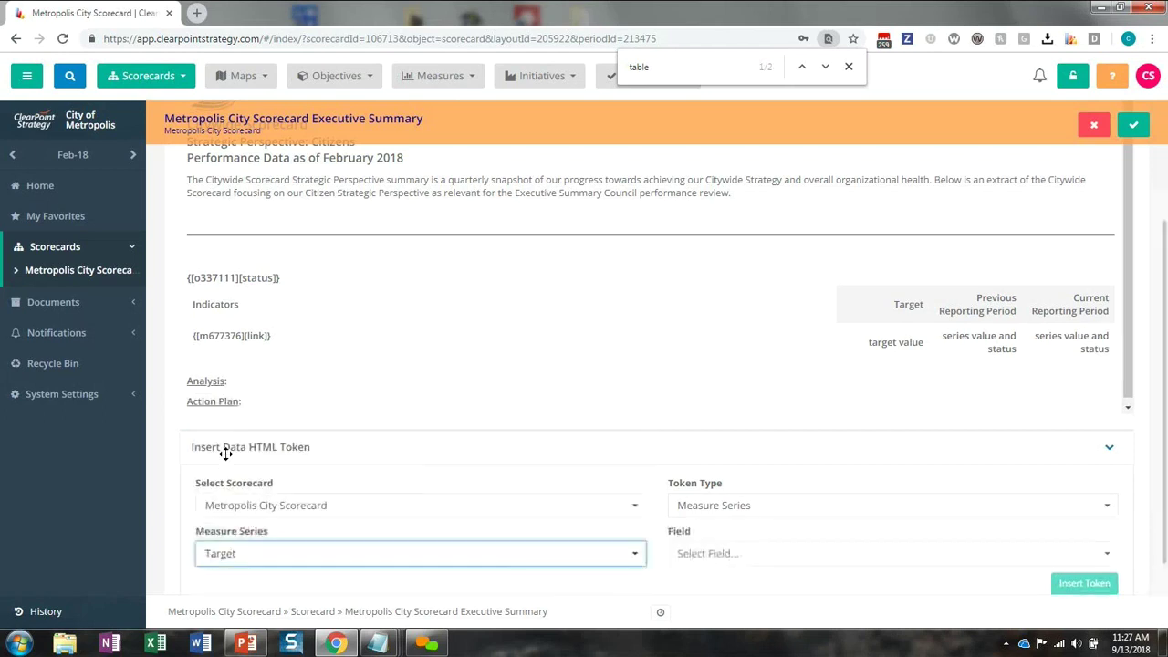
pyautogui.click(762, 564)
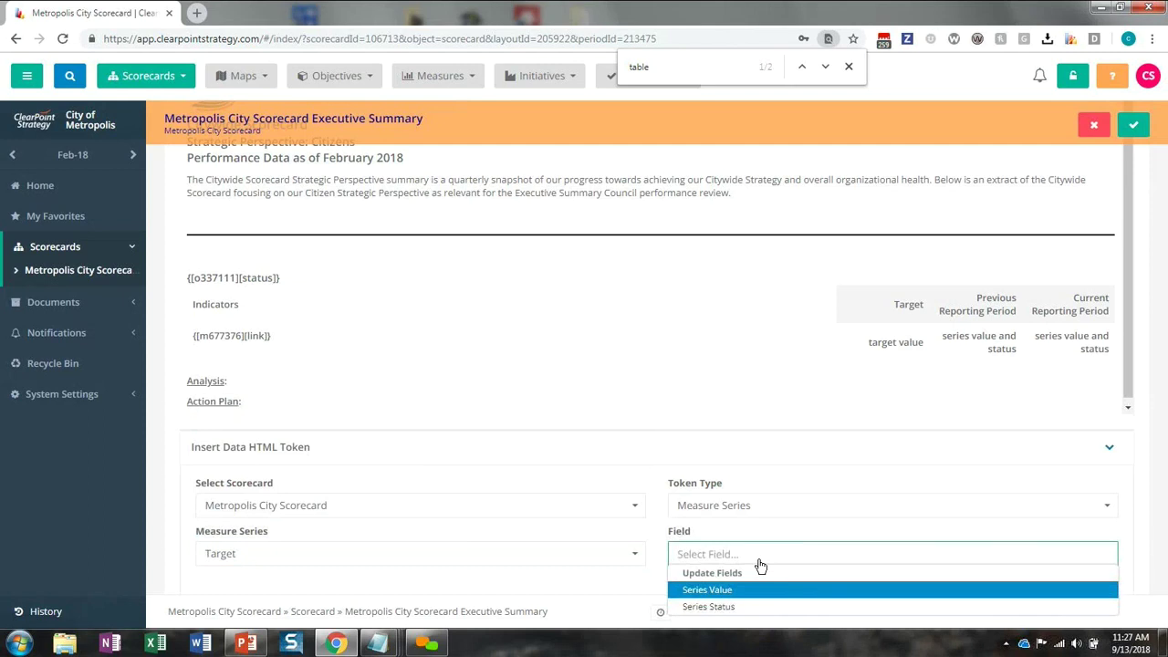
pyautogui.click(721, 592)
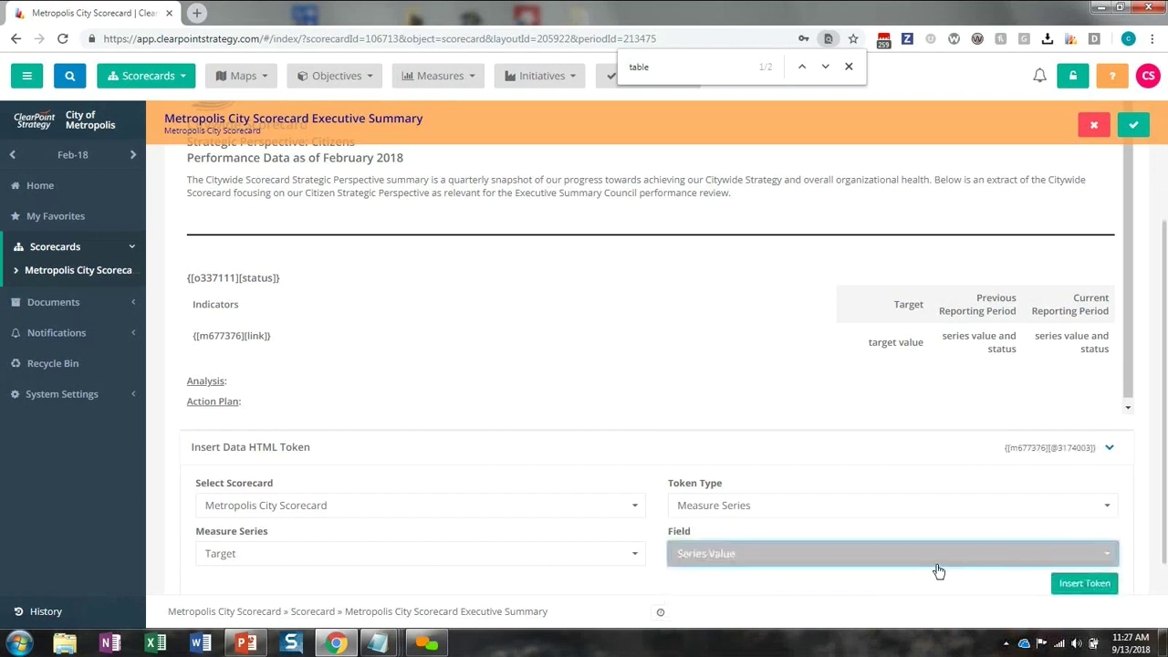
pyautogui.click(924, 342)
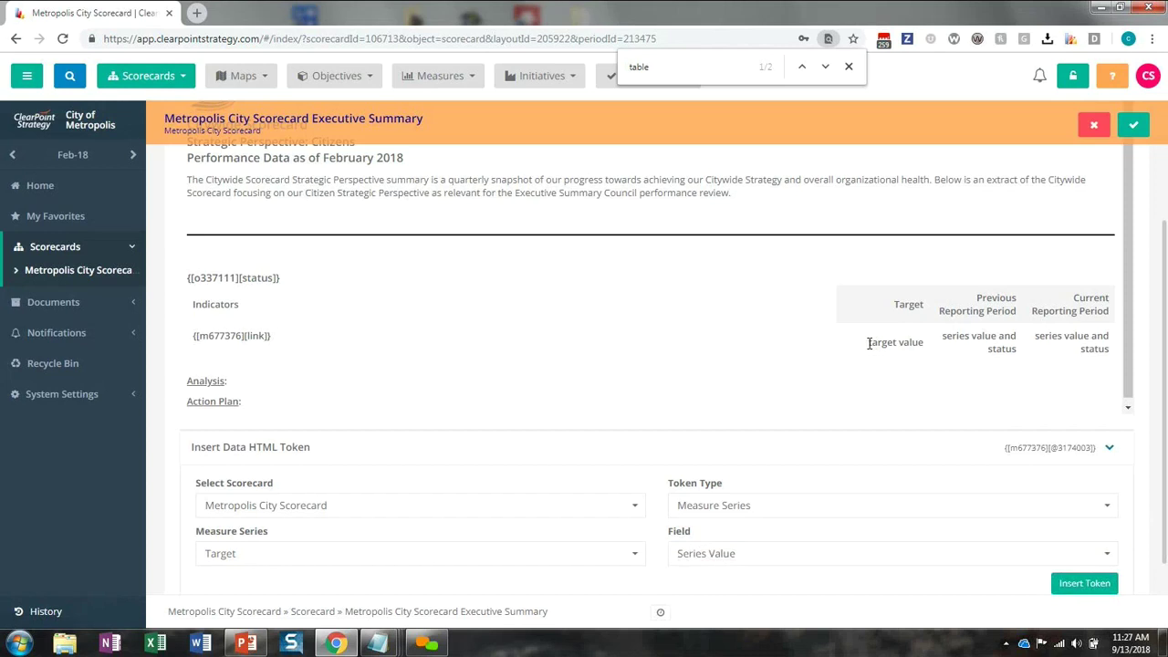
pyautogui.keyDown('shift'); pyautogui.click(869, 344); pyautogui.keyUp('shift')
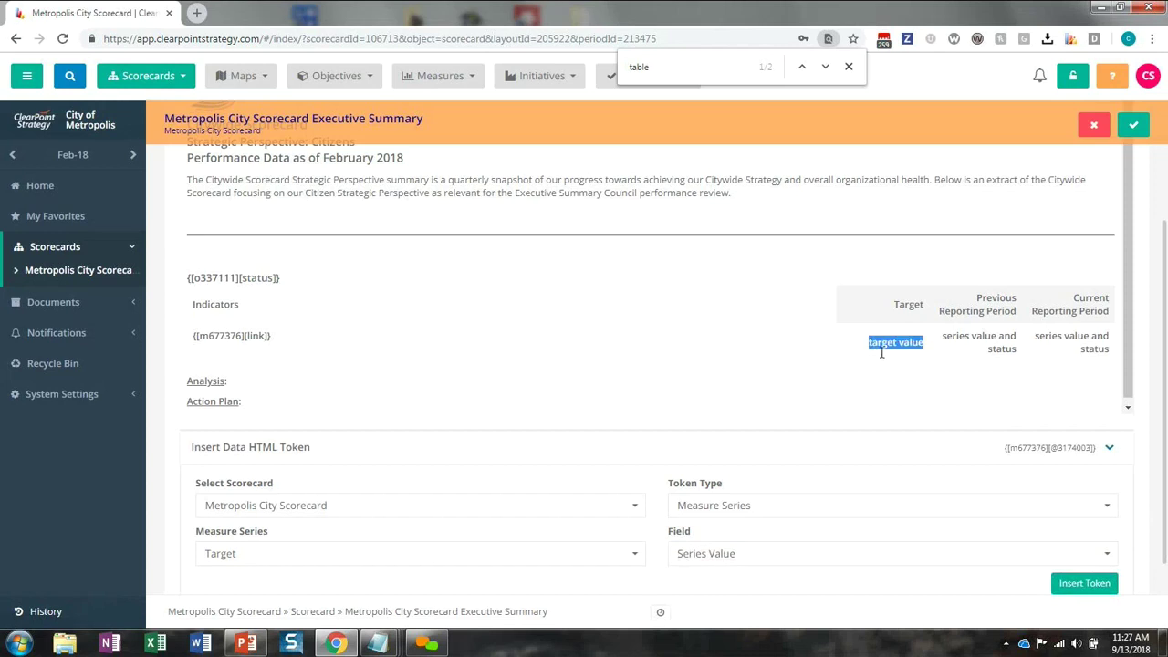
pyautogui.click(1072, 587)
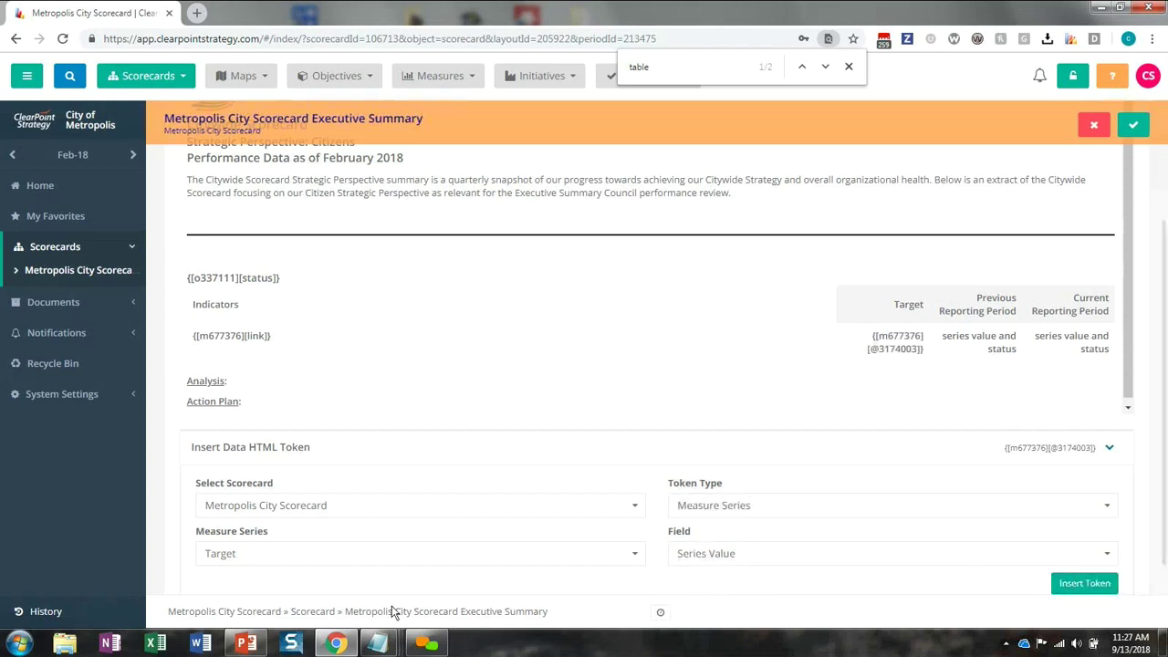
# - Replace "series value" under Previous Reporting Period with the Series Value token of the Crimes per 1000 citizens Previous Period Data series
pyautogui.click(315, 559)
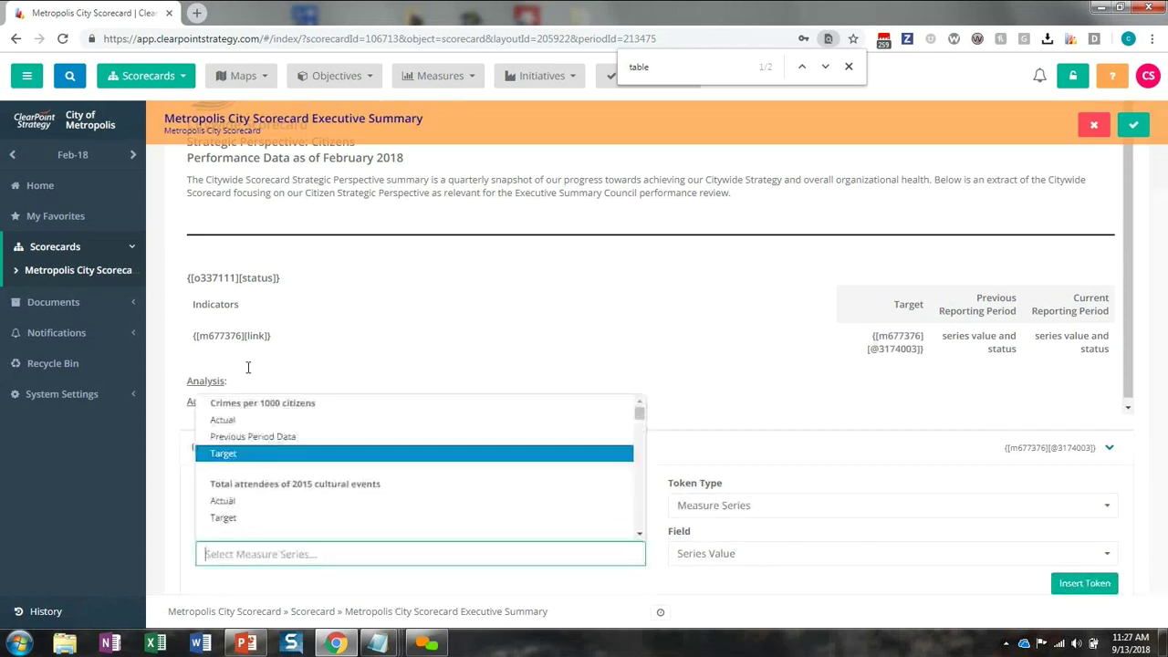
pyautogui.click(255, 439)
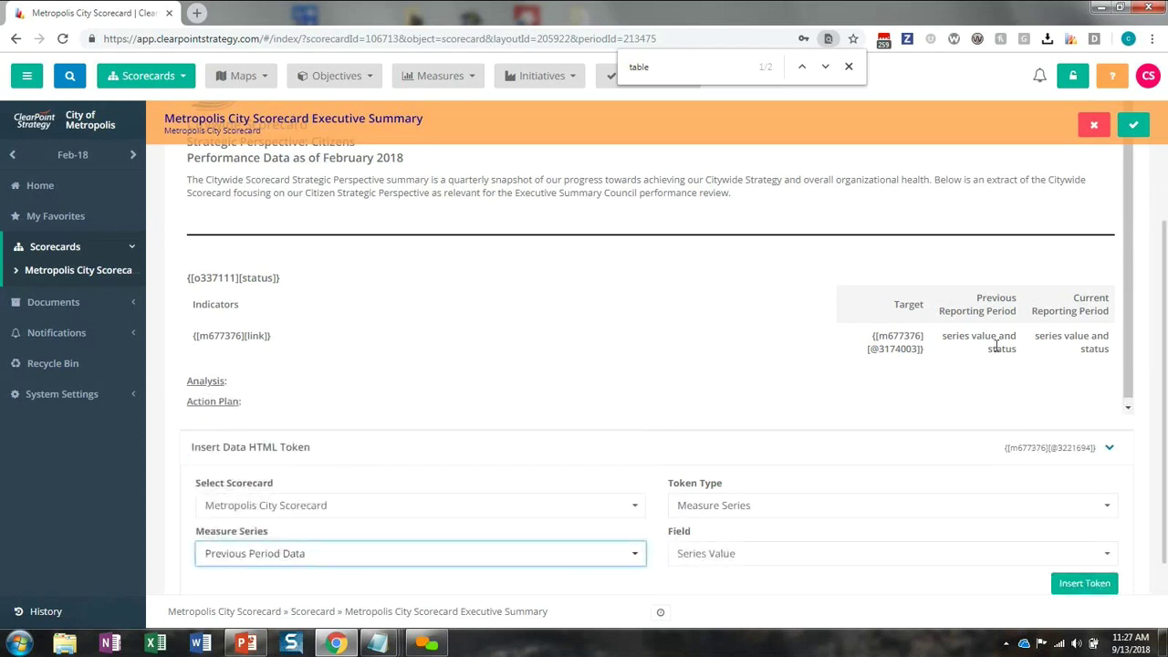
pyautogui.moveTo(941, 337); pyautogui.dragTo(996, 338)
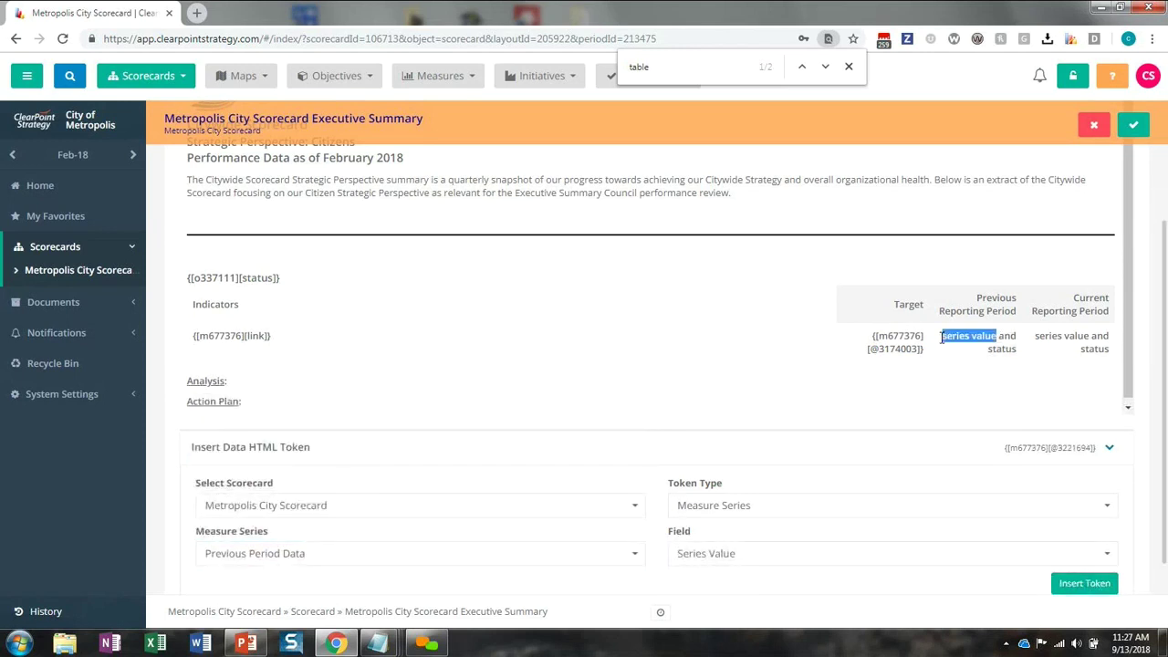
pyautogui.click(1080, 585)
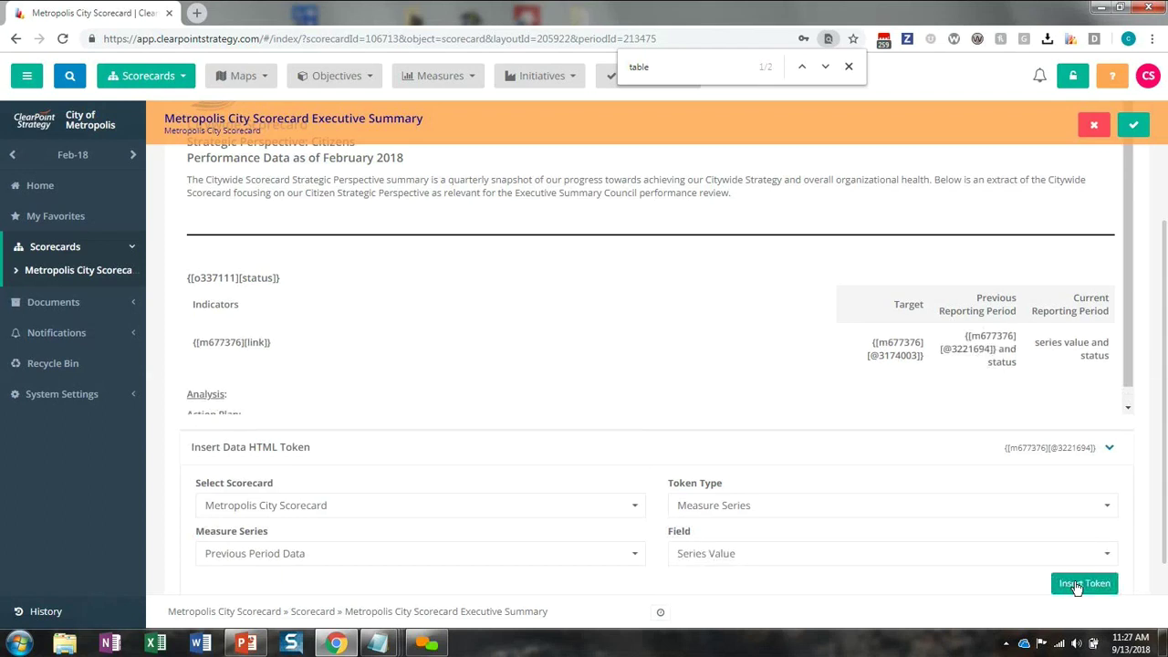
# - Replace "series value" under Current Reporting Period with the Series Value token of the measure's Actual series
pyautogui.click(460, 559)
pyautogui.click(229, 417)
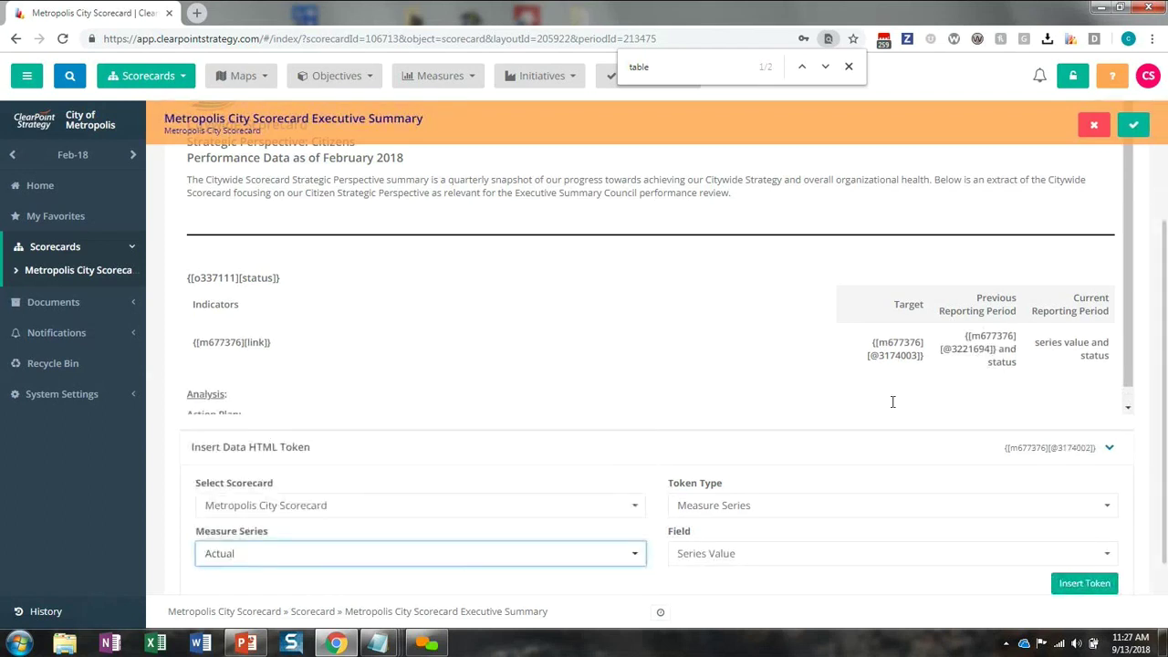
pyautogui.click(1089, 342)
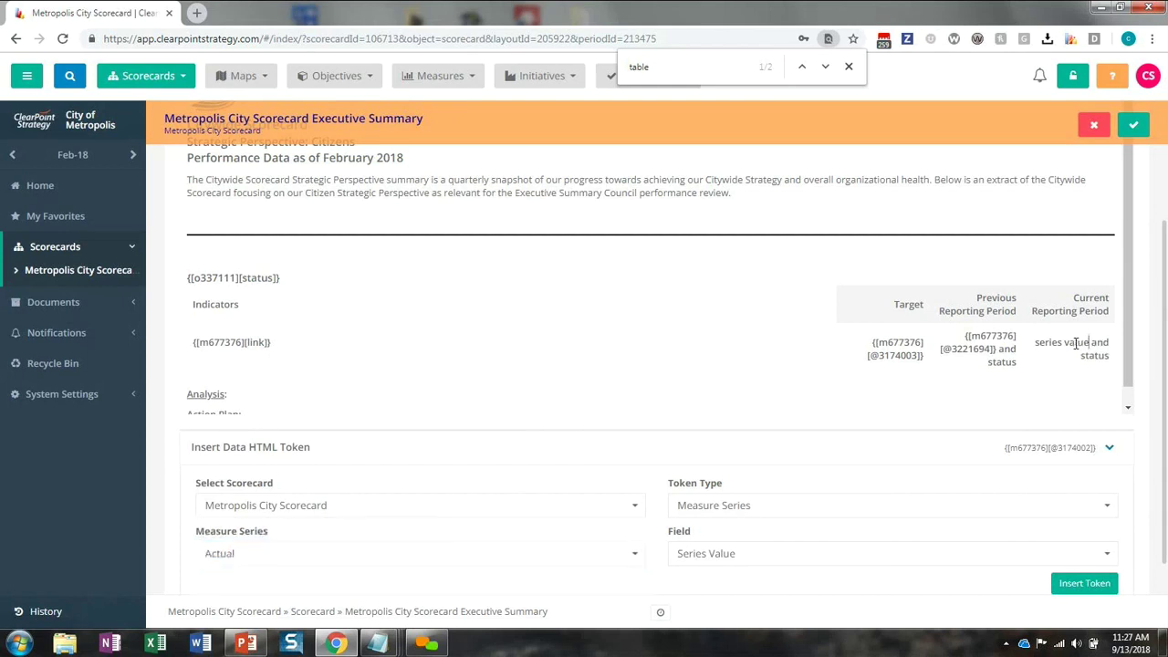
pyautogui.keyDown('shift'); pyautogui.click(1035, 342); pyautogui.keyUp('shift')
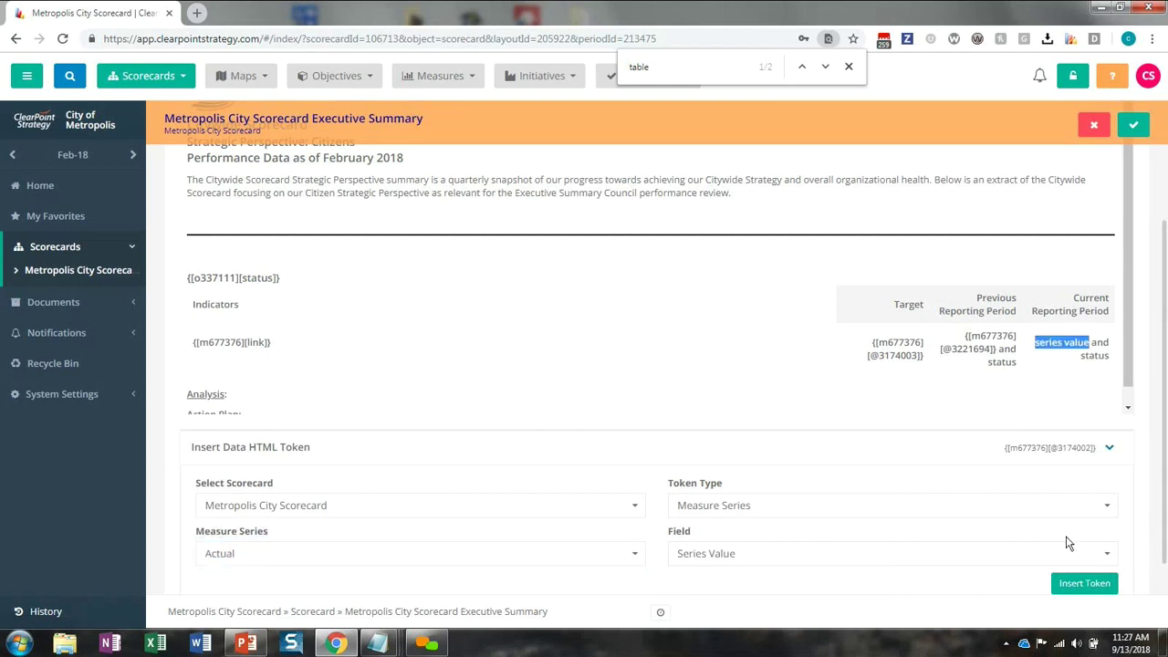
pyautogui.click(1069, 584)
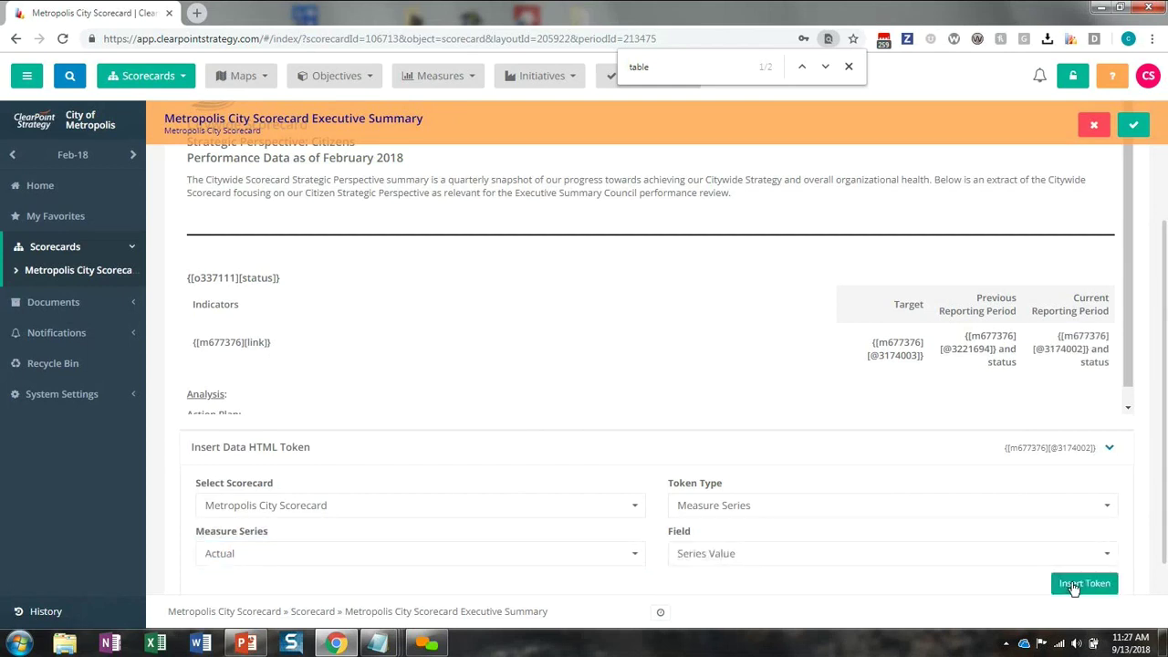
# - Replace "and status" under Previous Reporting Period with the Series Status token of the Actual series
pyautogui.click(787, 556)
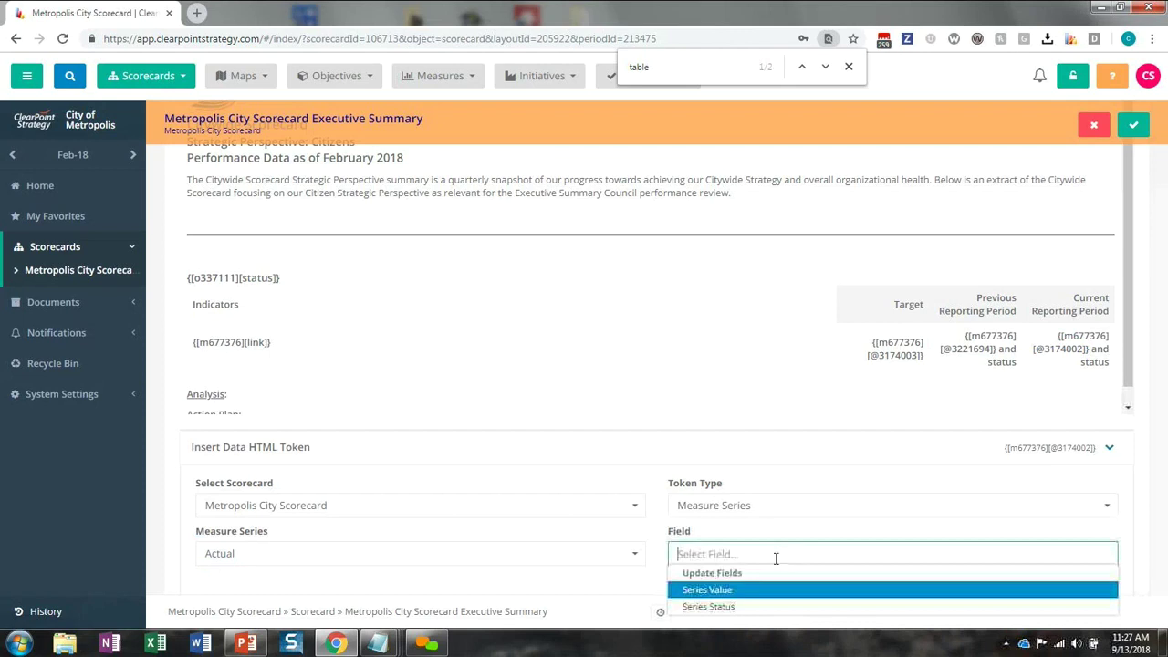
pyautogui.click(723, 606)
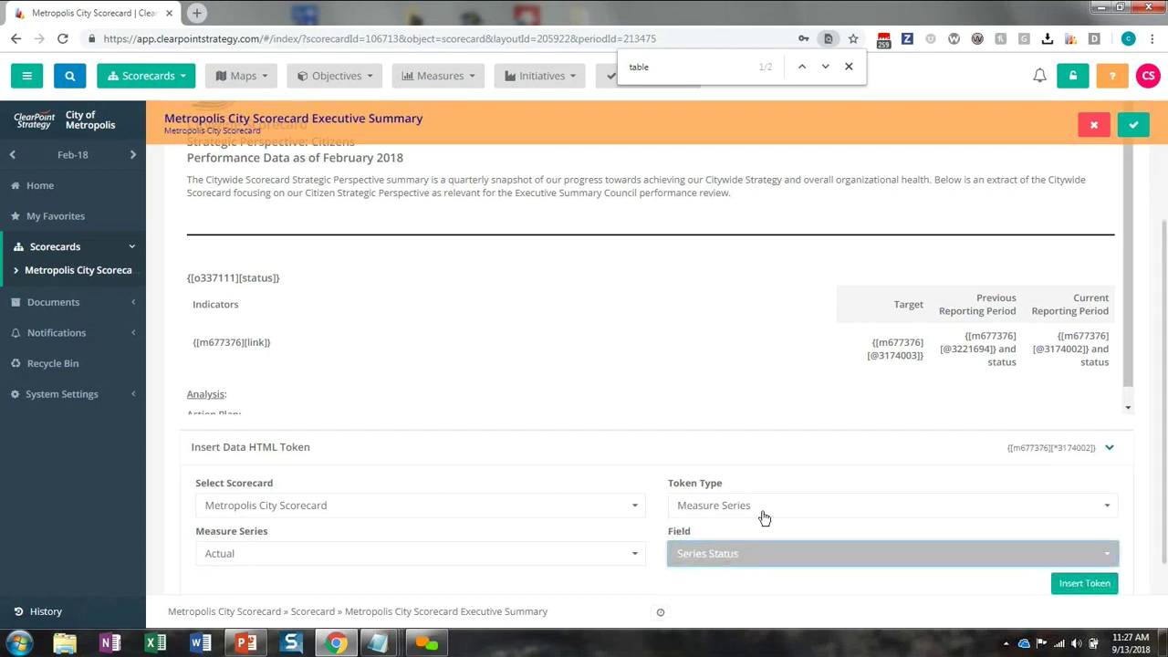
pyautogui.click(1015, 363)
pyautogui.keyDown('shift'); pyautogui.click(997, 349); pyautogui.keyUp('shift')
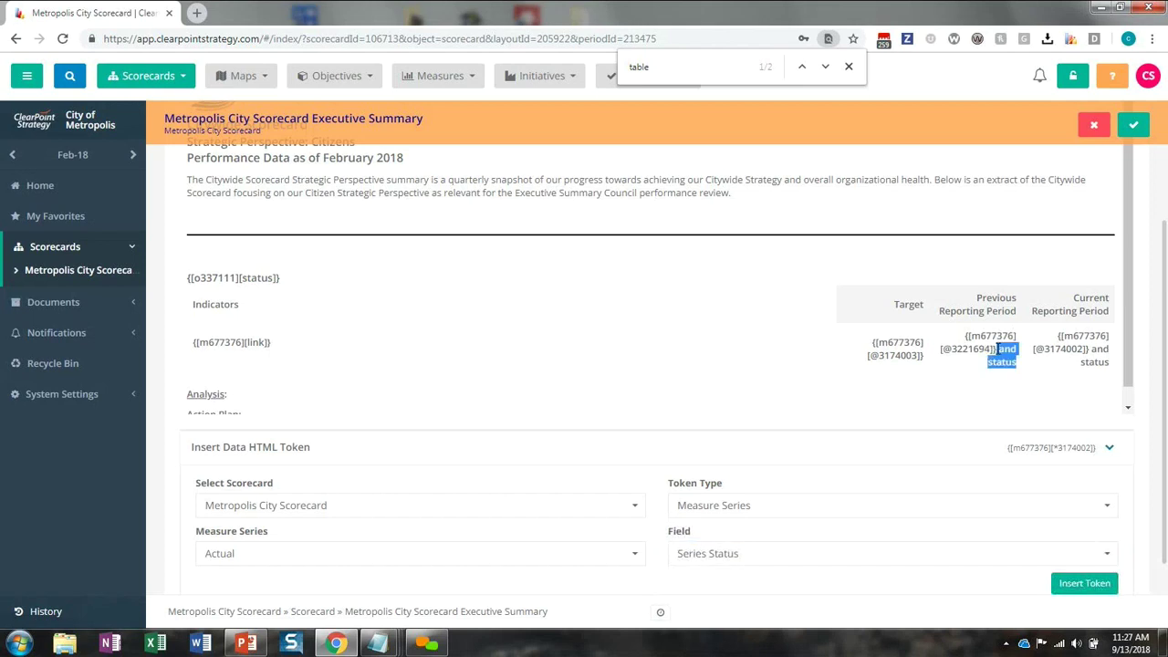
pyautogui.click(1085, 584)
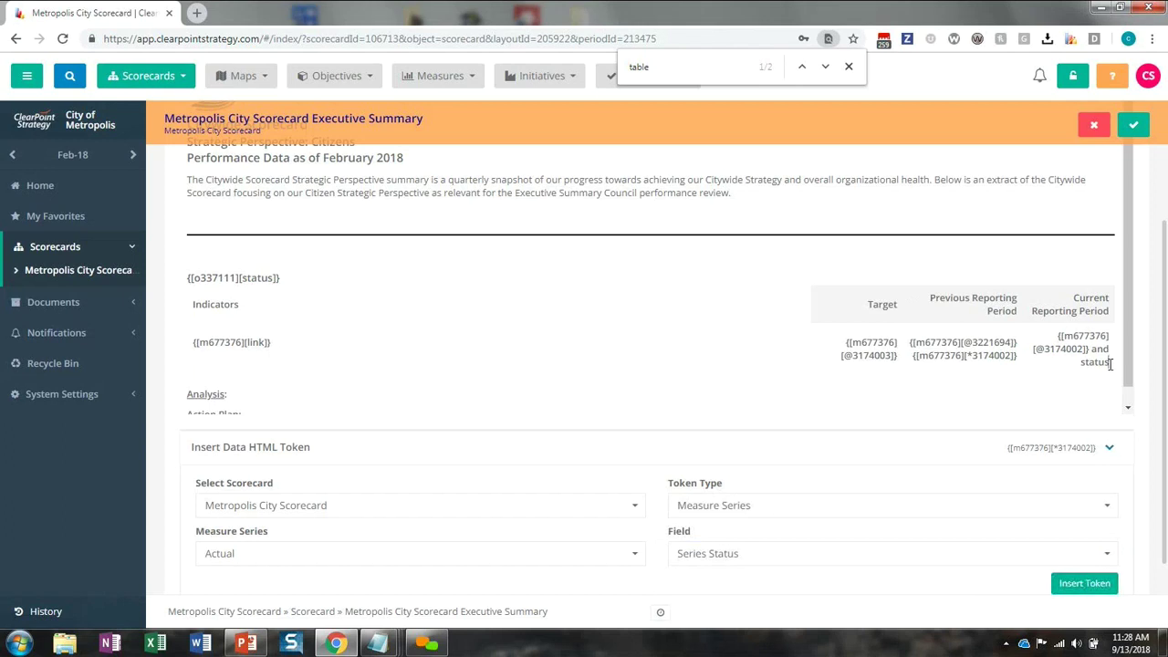
# - Swap the status token under Previous Reporting Period for the Series Status token of the Previous Period Data series
pyautogui.click(517, 555)
pyautogui.click(315, 438)
pyautogui.click(1018, 358)
pyautogui.moveTo(916, 358); pyautogui.dragTo(1018, 358)
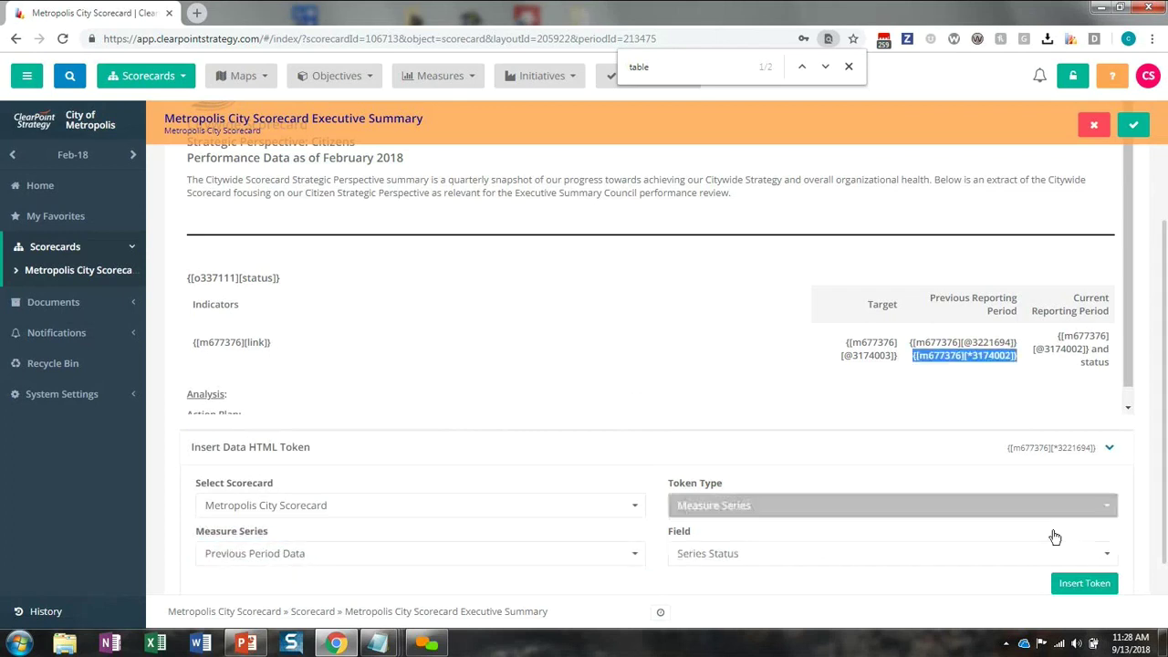
pyautogui.click(1062, 588)
# - Replace "and status" under Current Reporting Period with the Series Status token of the Actual series
pyautogui.click(464, 553)
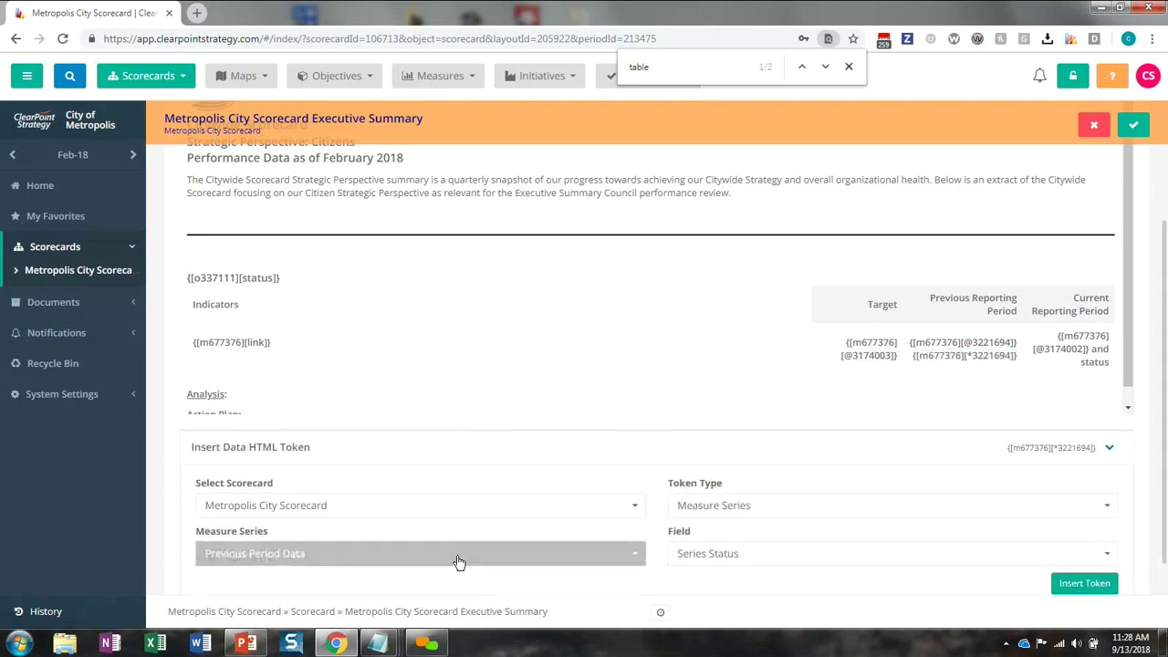
pyautogui.click(248, 422)
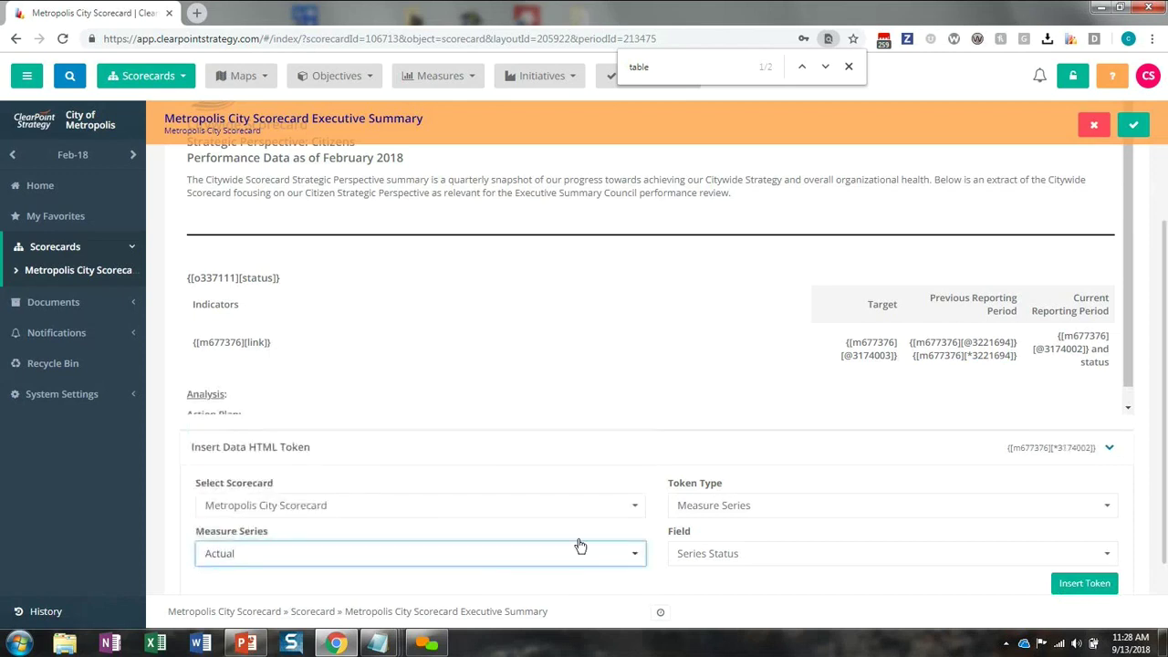
pyautogui.click(1100, 360)
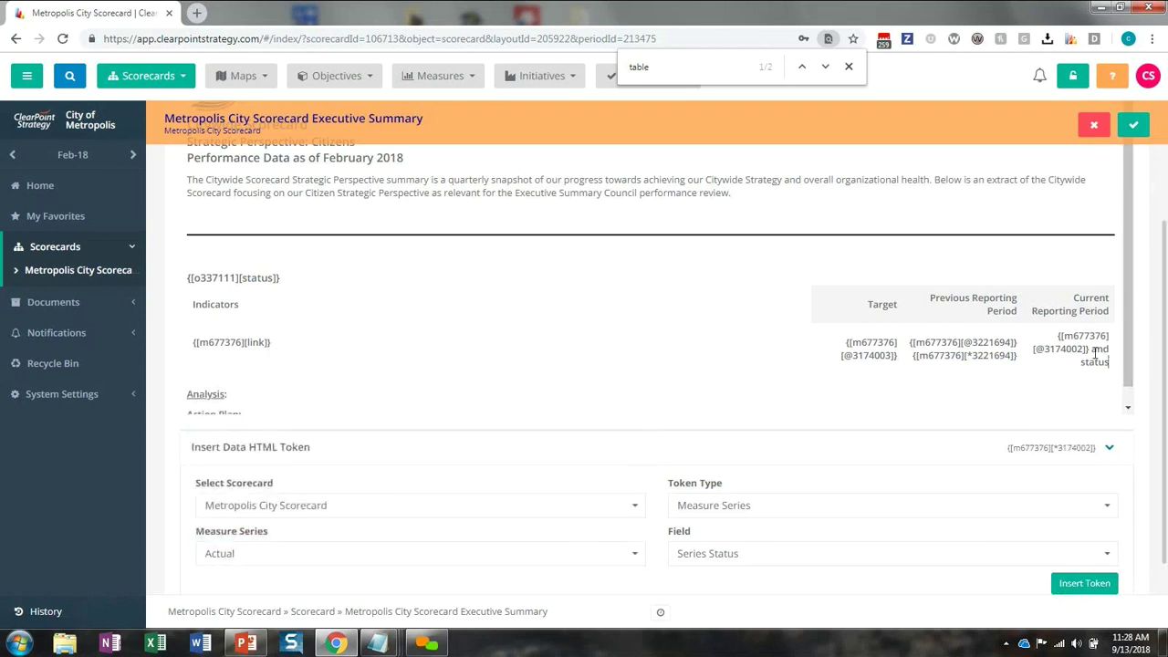
pyautogui.moveTo(1092, 350); pyautogui.dragTo(1110, 363)
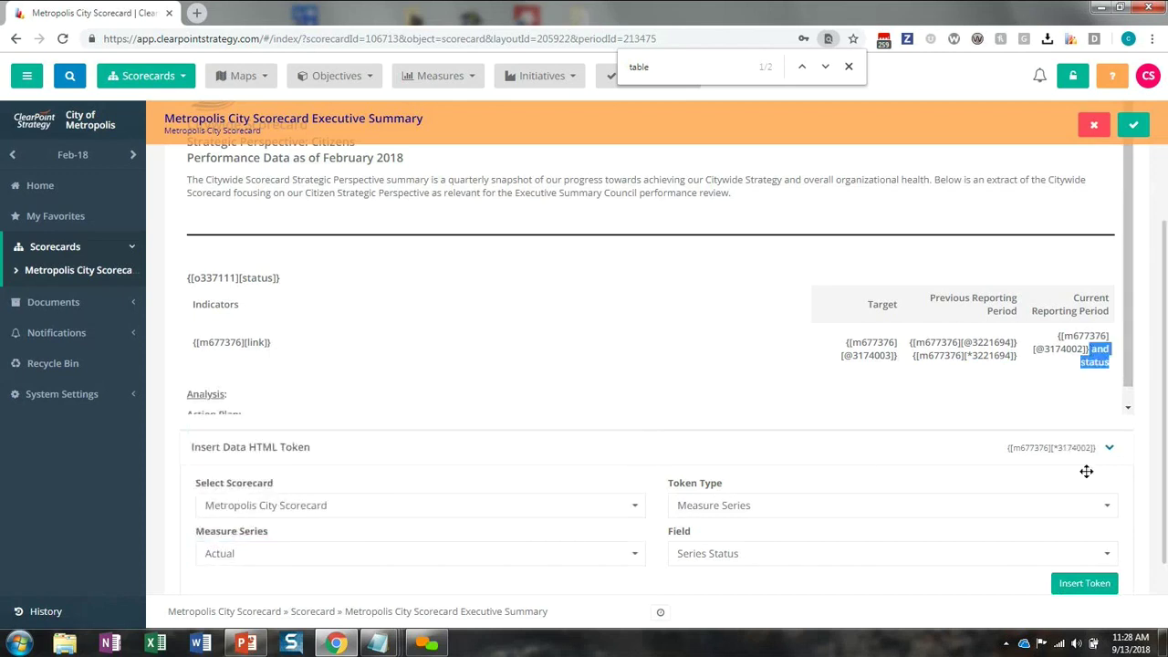
pyautogui.click(1084, 584)
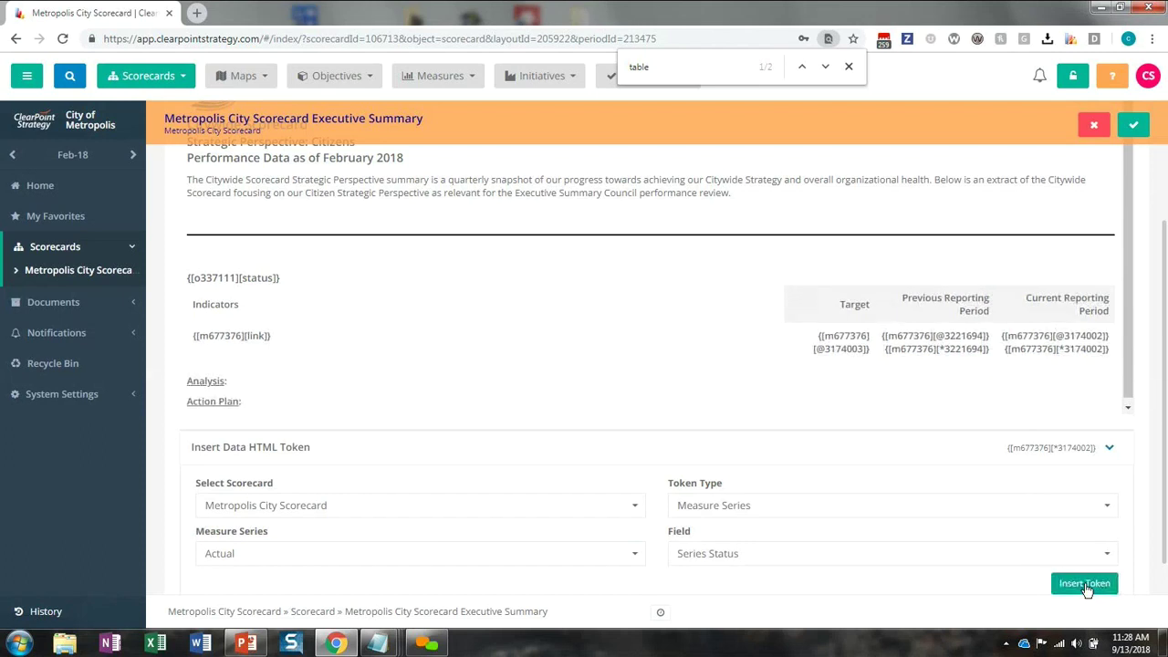
# - Insert an Objective token for the Analysis field of Safe & Prepared Community after the "Analysis:" label
pyautogui.click(310, 385)
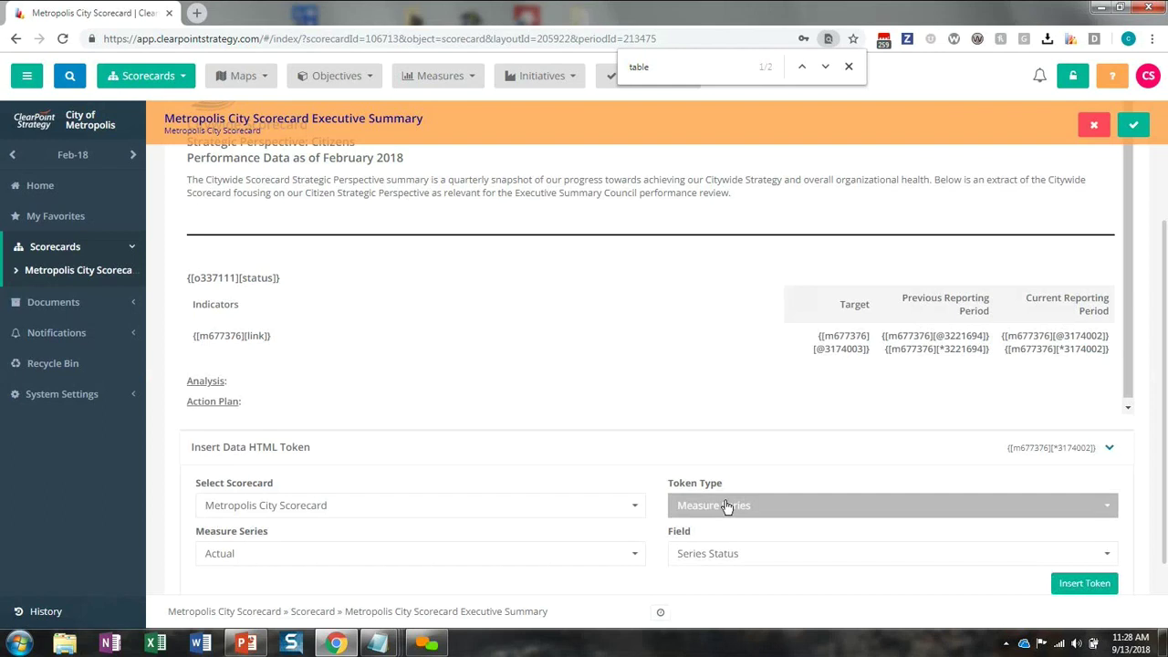
pyautogui.click(725, 507)
pyautogui.click(705, 561)
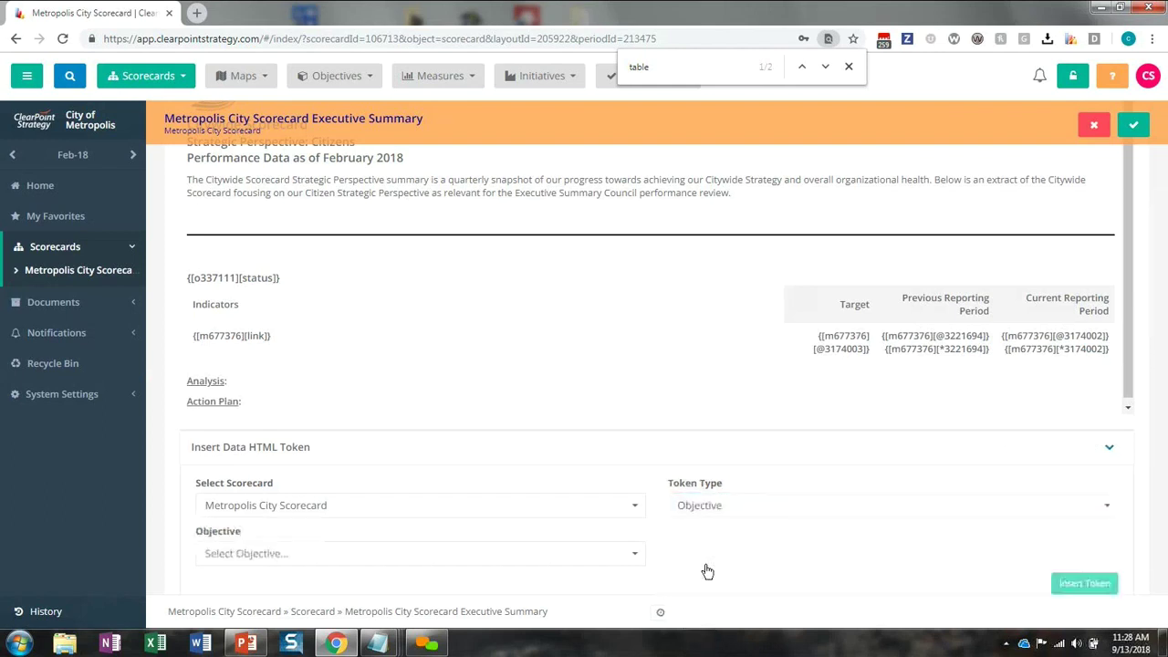
pyautogui.click(231, 560)
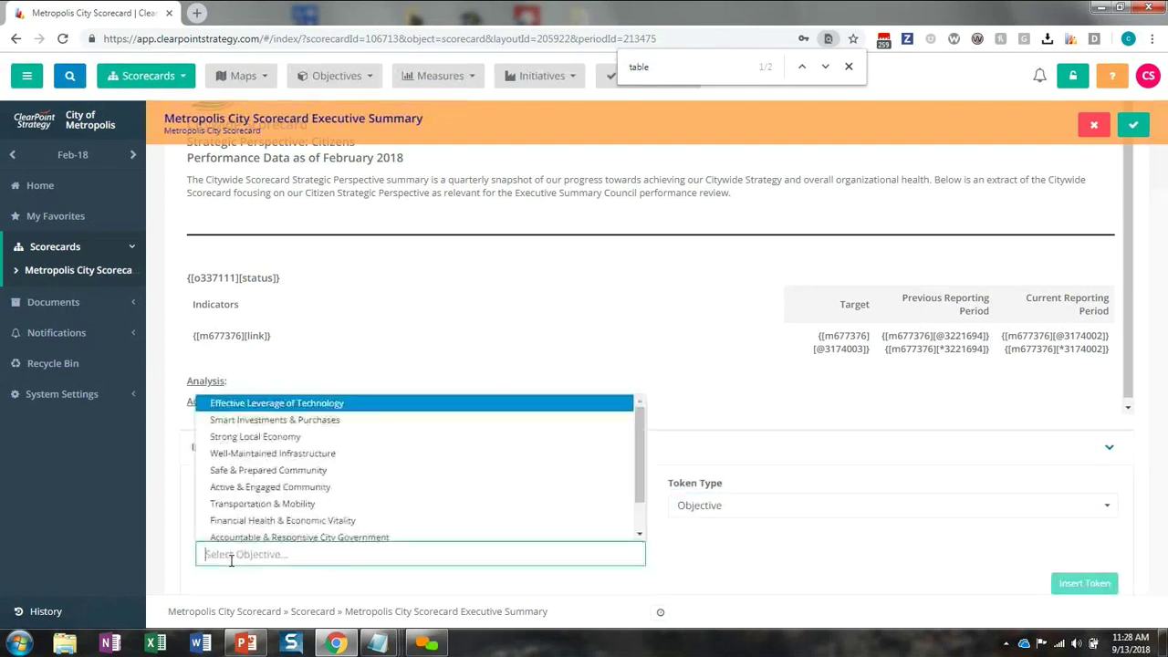
pyautogui.click(245, 473)
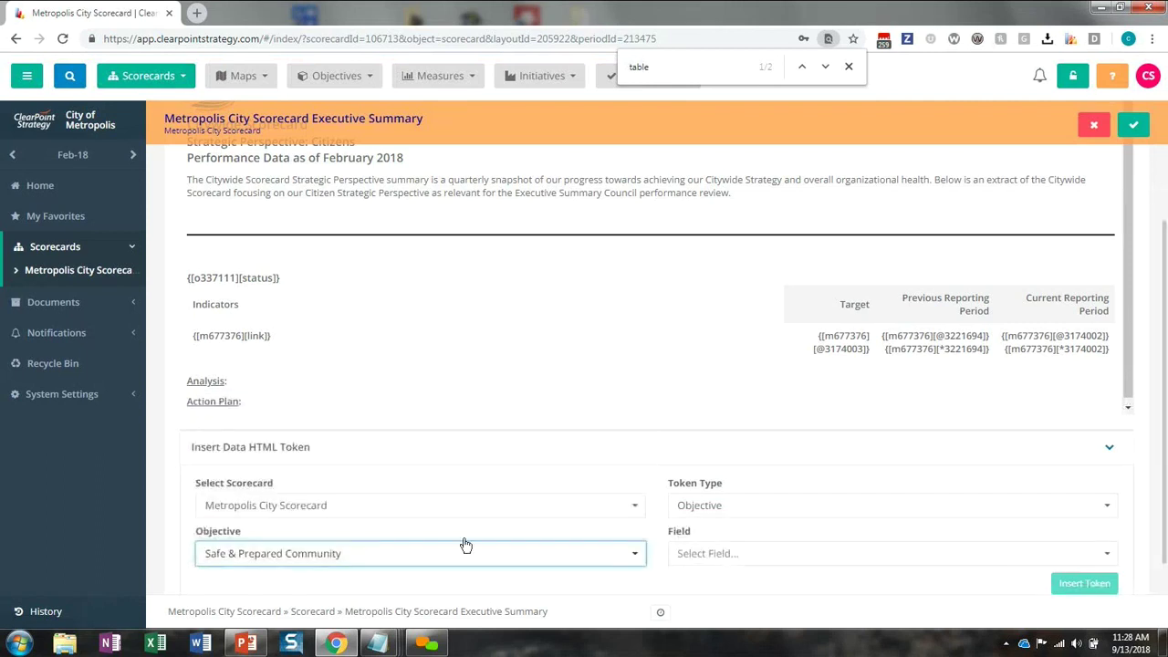
pyautogui.click(717, 552)
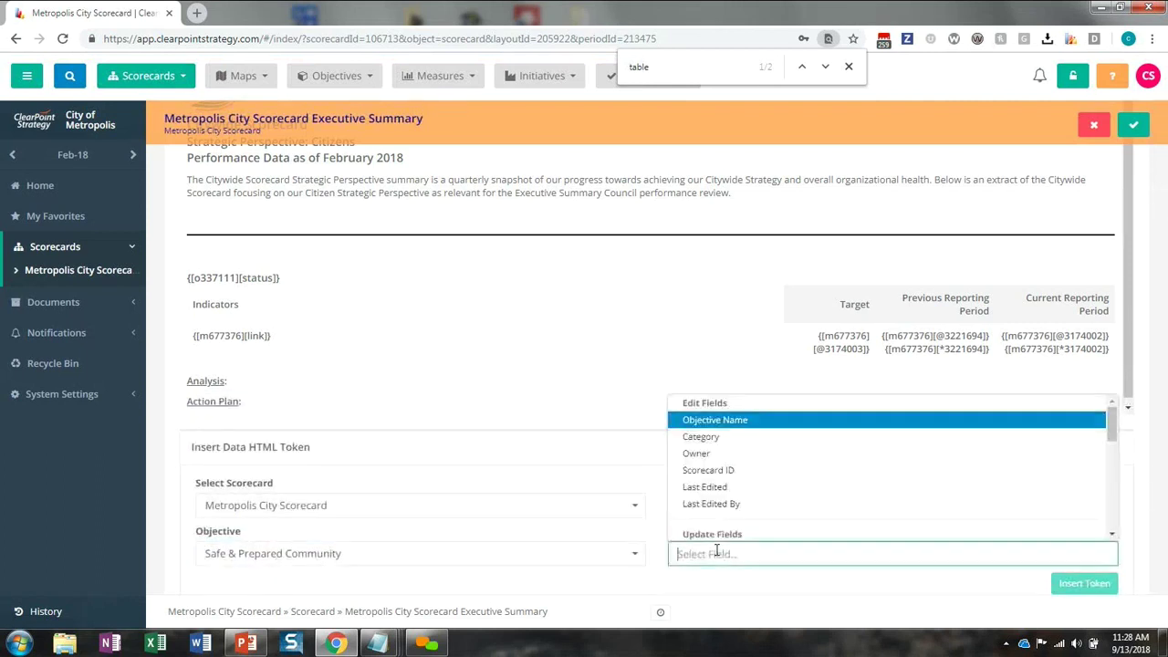
pyautogui.write('ana')
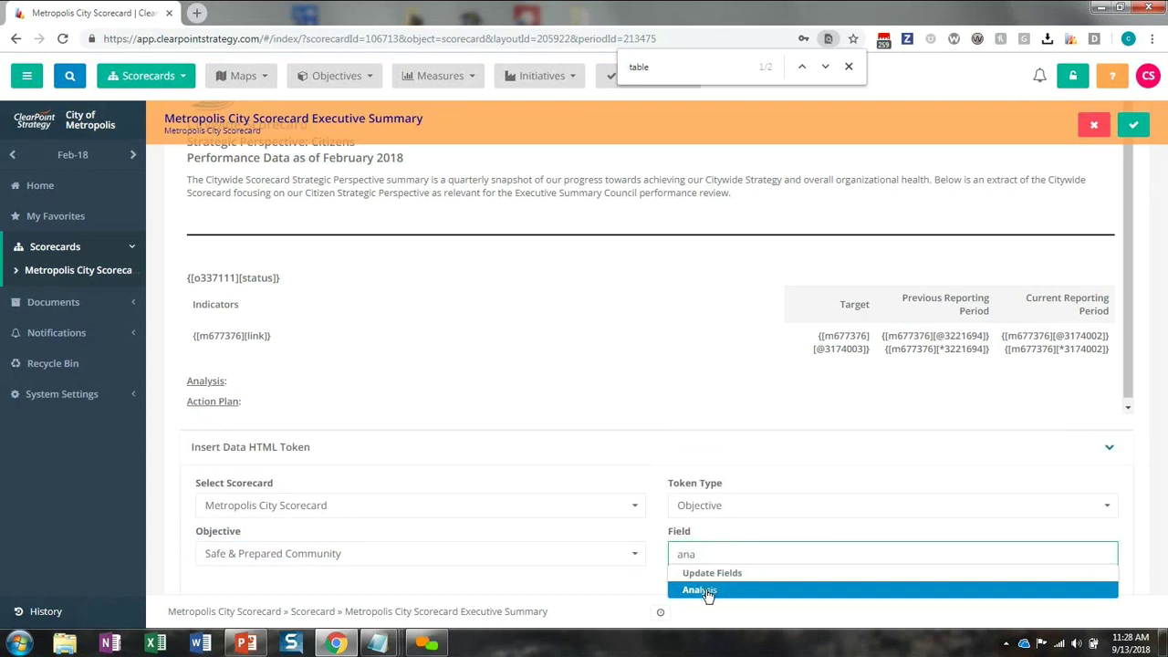
pyautogui.click(703, 591)
pyautogui.click(253, 381)
pyautogui.click(1089, 591)
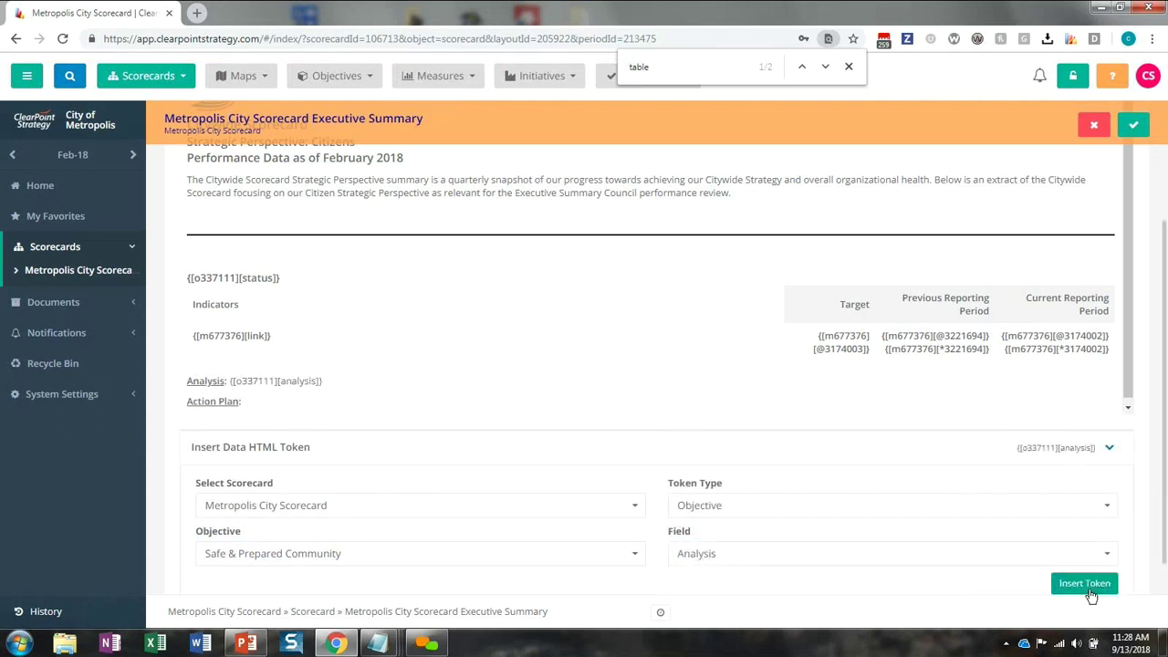
# - Insert the objective's Recommendations token after the "Action Plan:" label and save the report
pyautogui.click(757, 553)
pyautogui.write('rec')
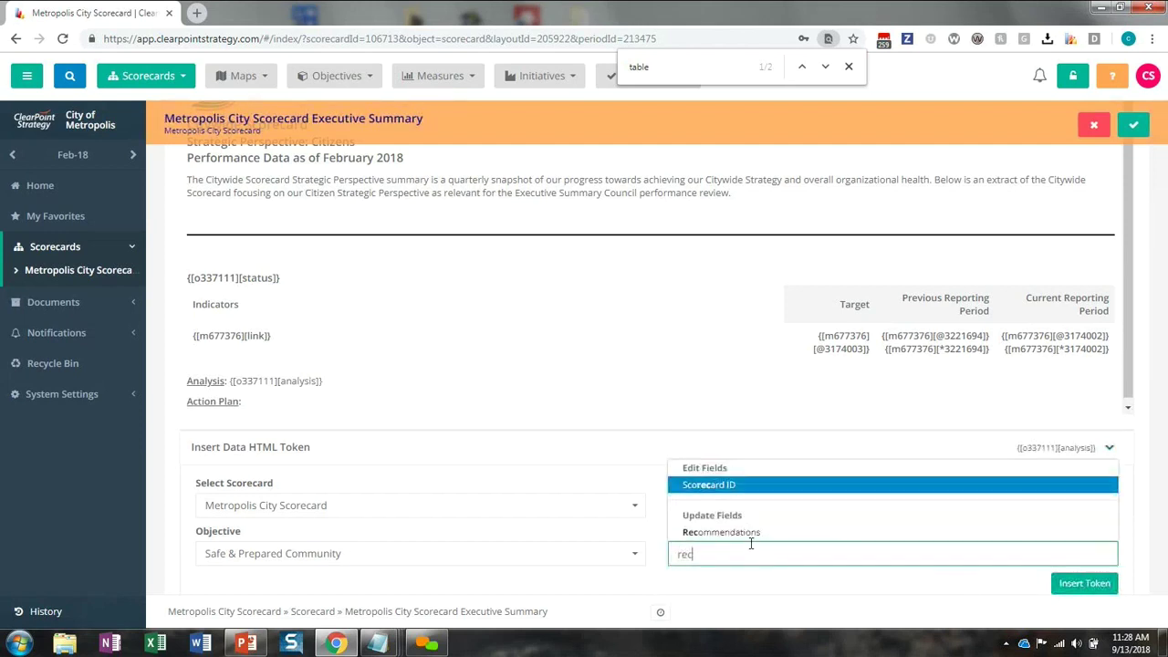
pyautogui.click(745, 536)
pyautogui.click(352, 400)
pyautogui.click(1079, 584)
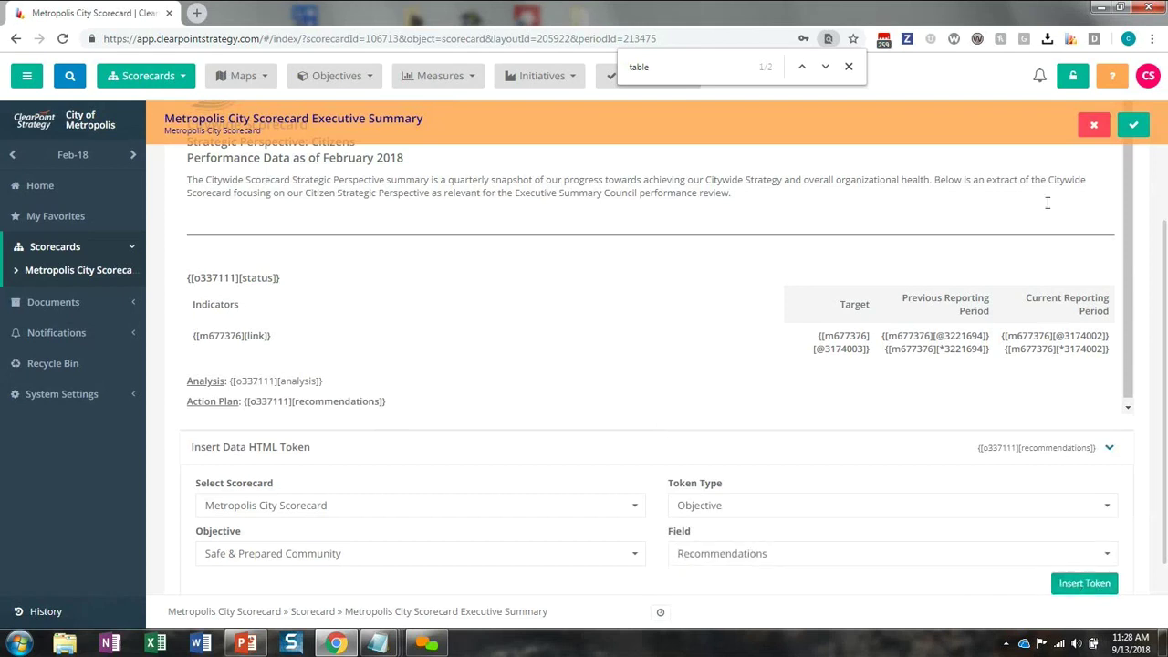
pyautogui.click(1134, 126)
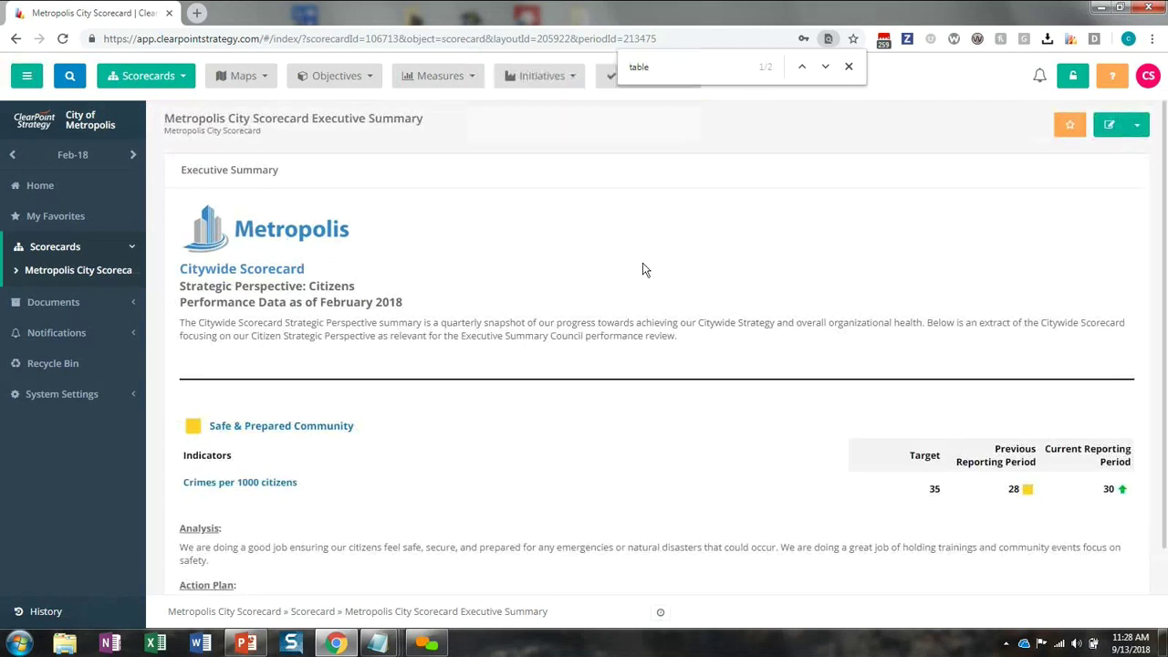
# - Open the Crimes per 1000 citizens measure from the report, set its Q4-17 Target to 30 and save
pyautogui.scroll(-1, 508, 262)
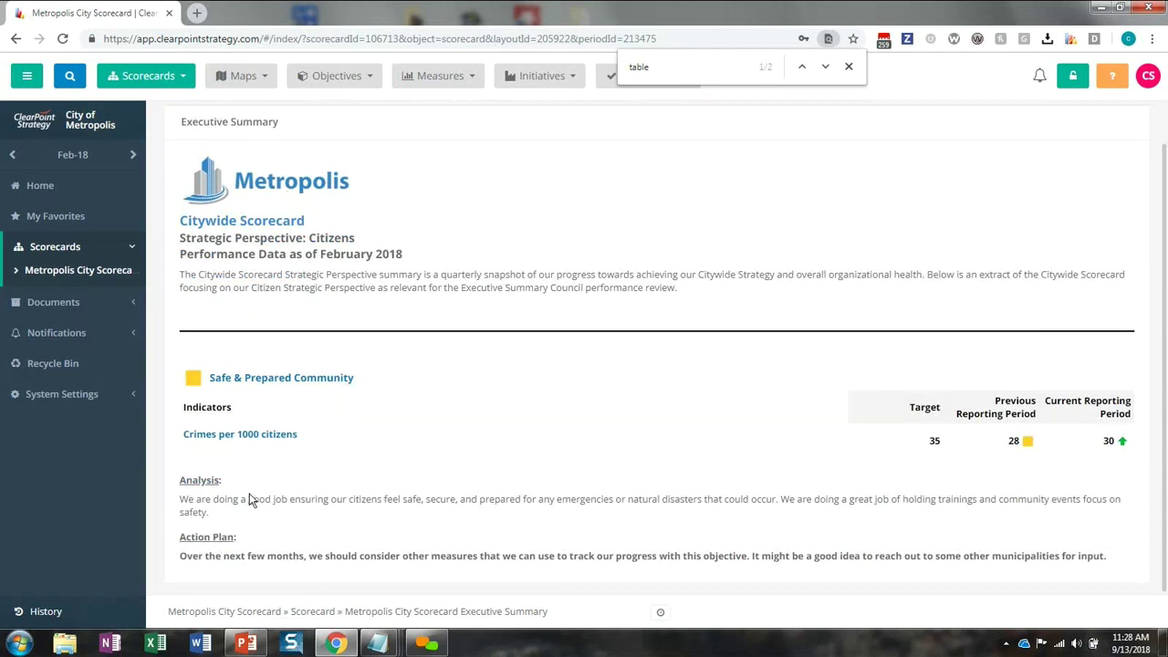
pyautogui.click(259, 434)
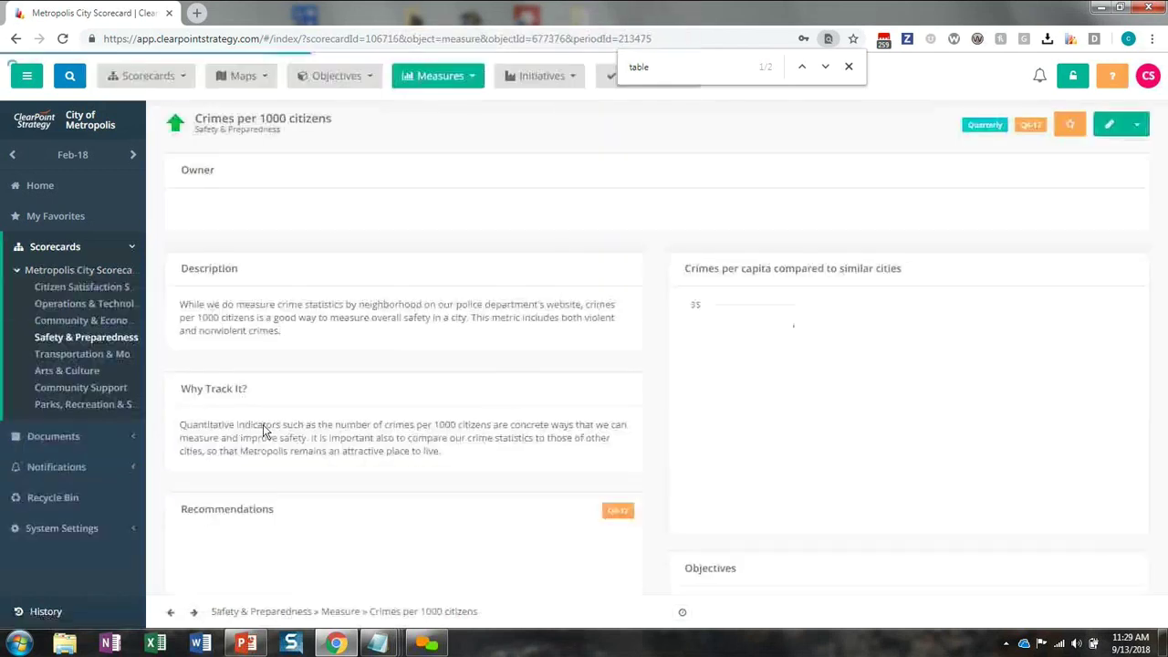
pyautogui.scroll(-1, 537, 351)
pyautogui.scroll(-2, 537, 354)
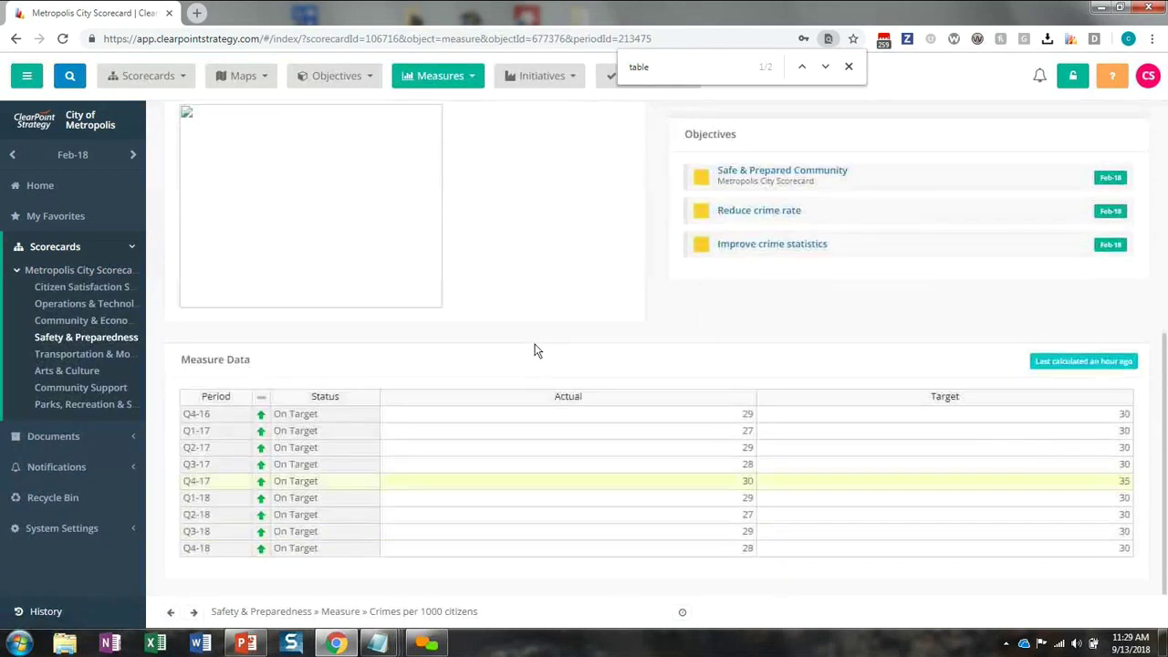
pyautogui.click(1087, 484)
pyautogui.write('35')
pyautogui.press('BackSpace')
pyautogui.write('0')
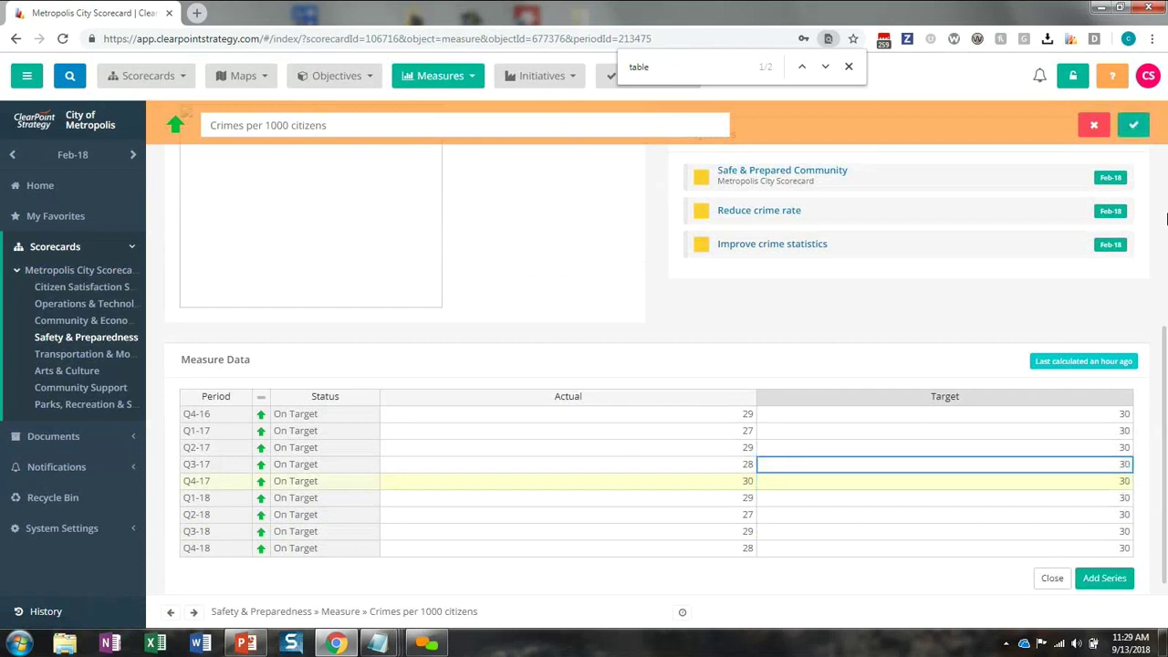
pyautogui.click(1128, 133)
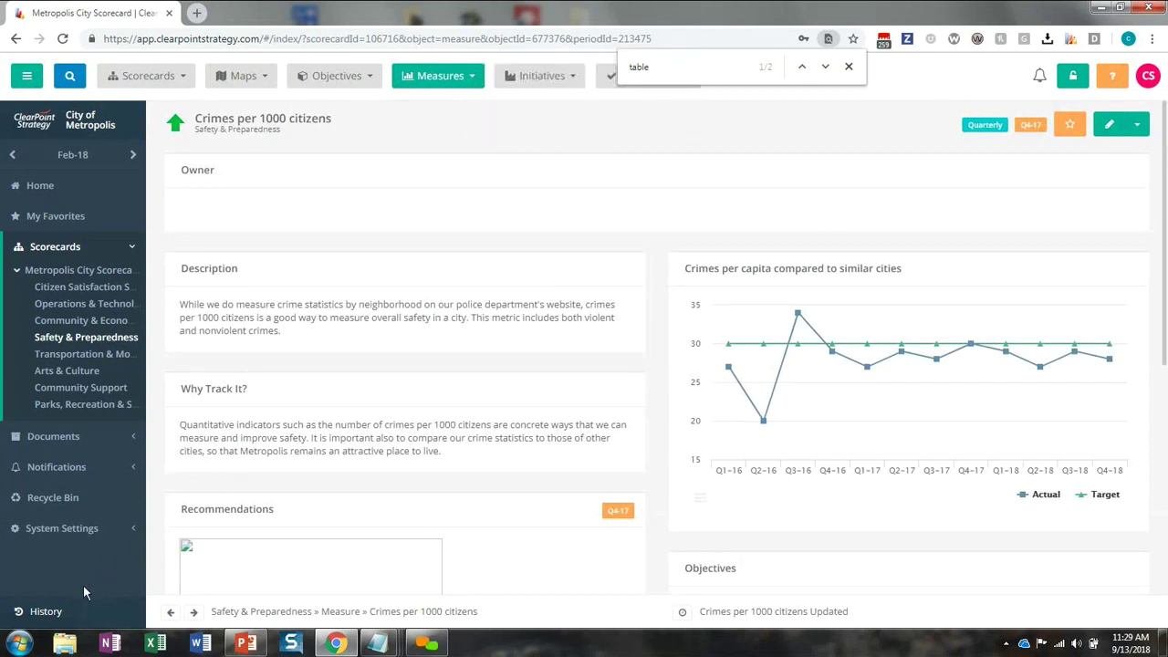
# - Reopen the Metropolis City Scorecard Executive Summary and set its Executive Summary pod to have no borders or header, saving the layout
pyautogui.click(56, 619)
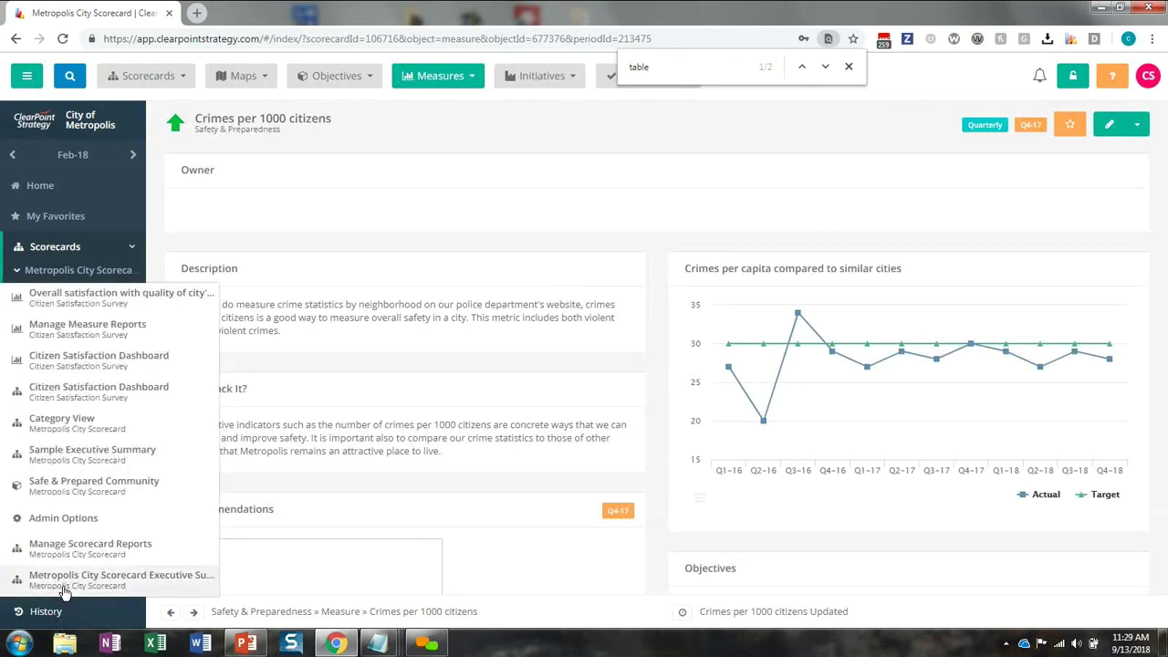
pyautogui.click(63, 591)
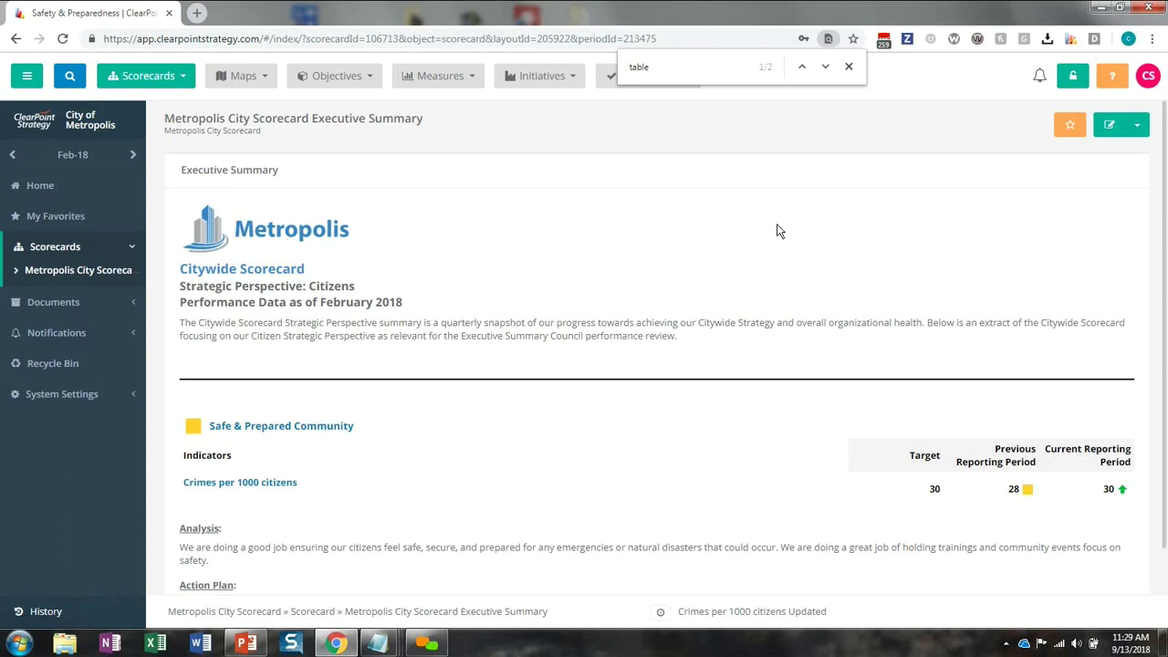
pyautogui.click(1111, 132)
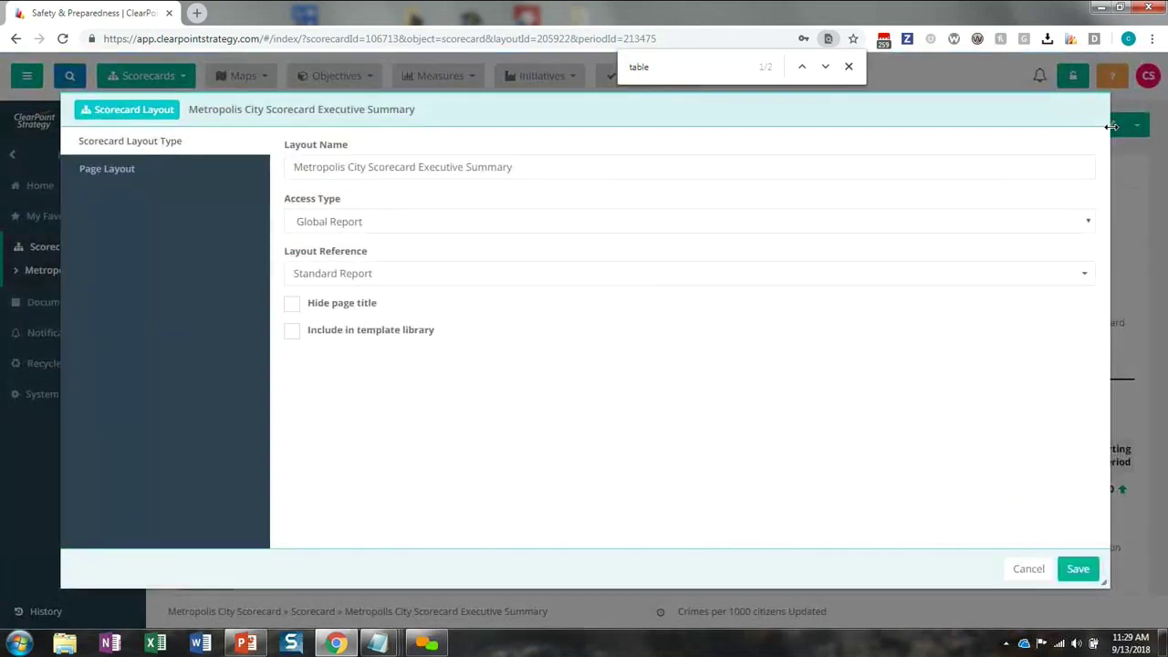
pyautogui.click(132, 174)
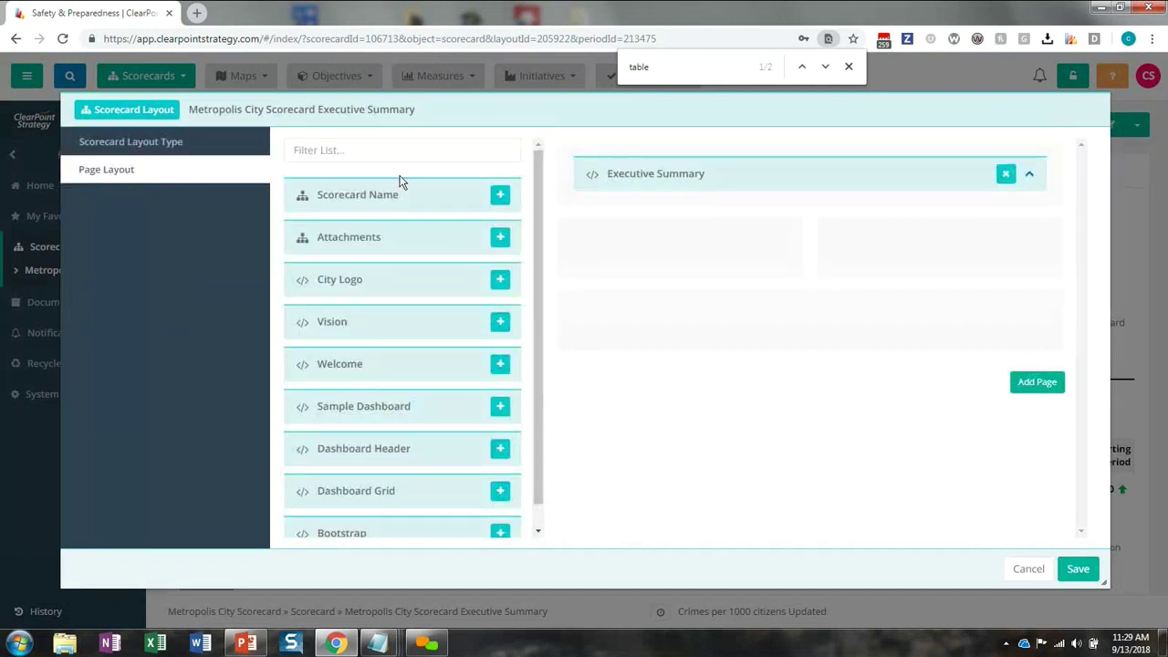
pyautogui.click(1030, 177)
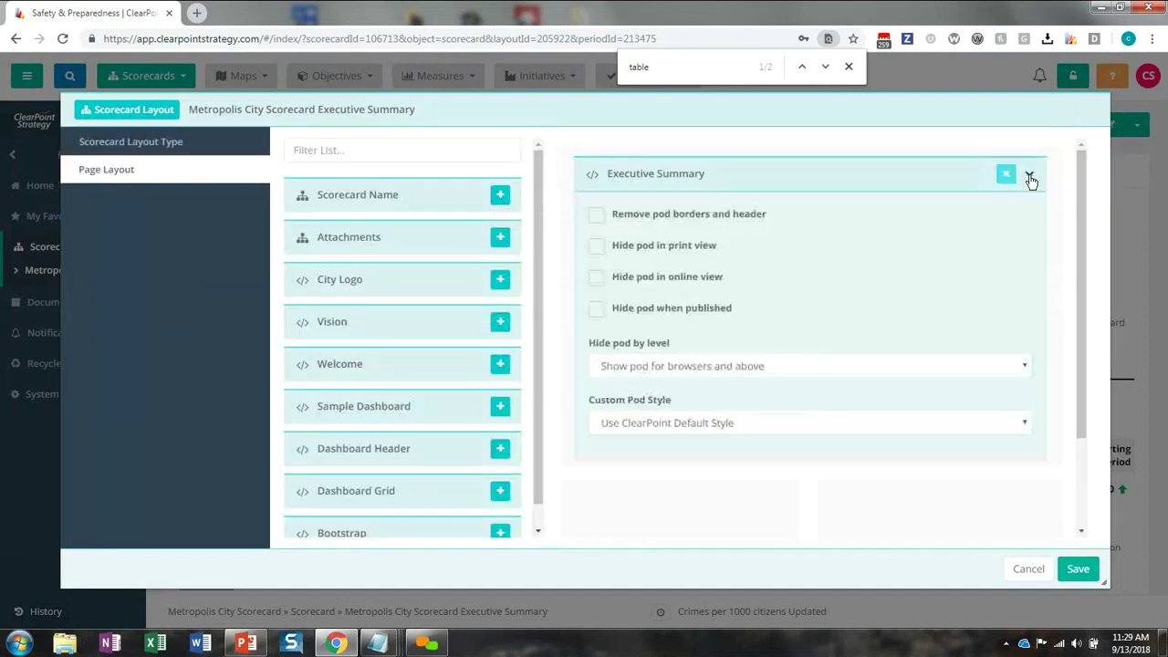
pyautogui.click(596, 217)
pyautogui.click(1078, 569)
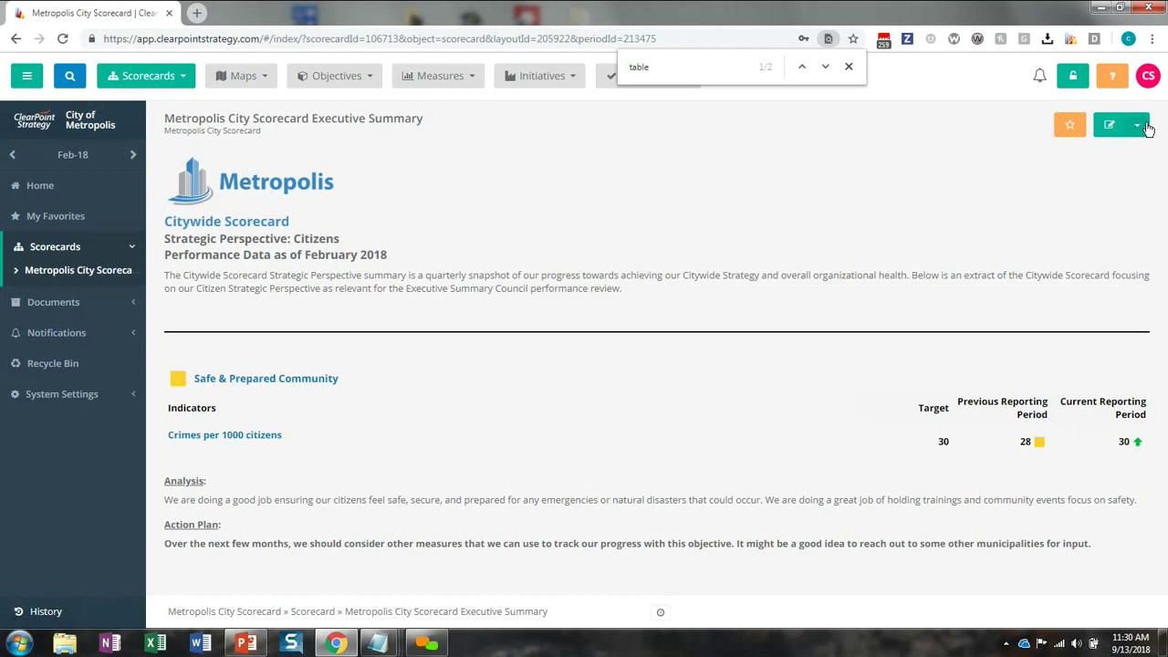
# - Export the Metropolis City Scorecard Executive Summary to a Letter-size PDF in portrait mode
pyautogui.click(850, 69)
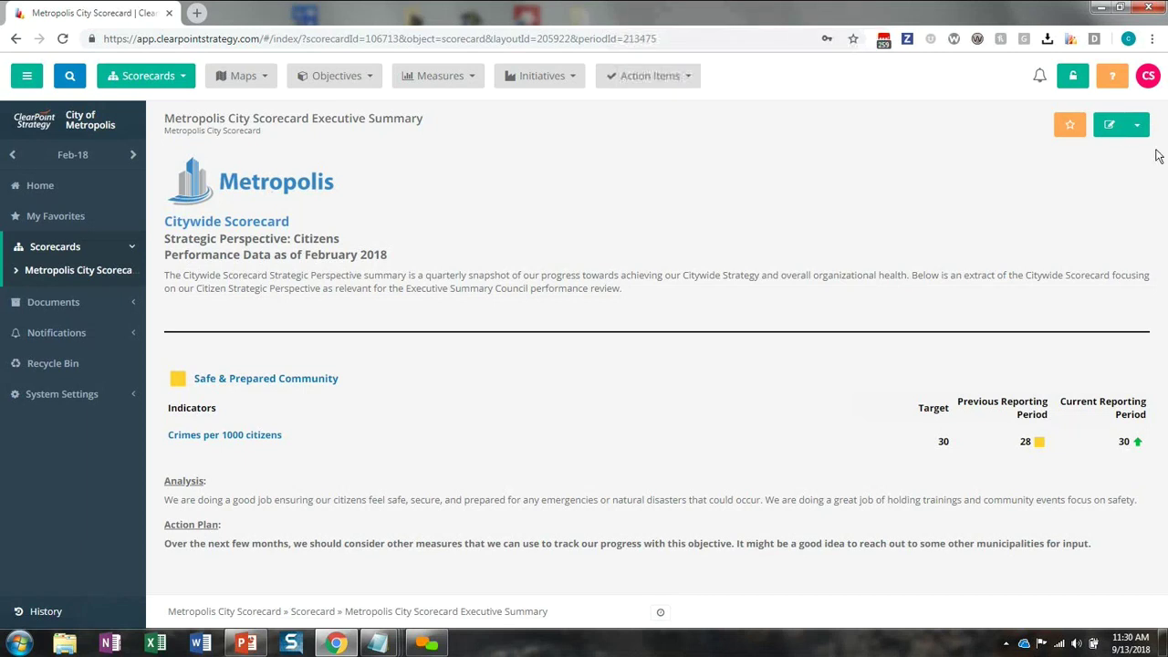
pyautogui.click(1137, 130)
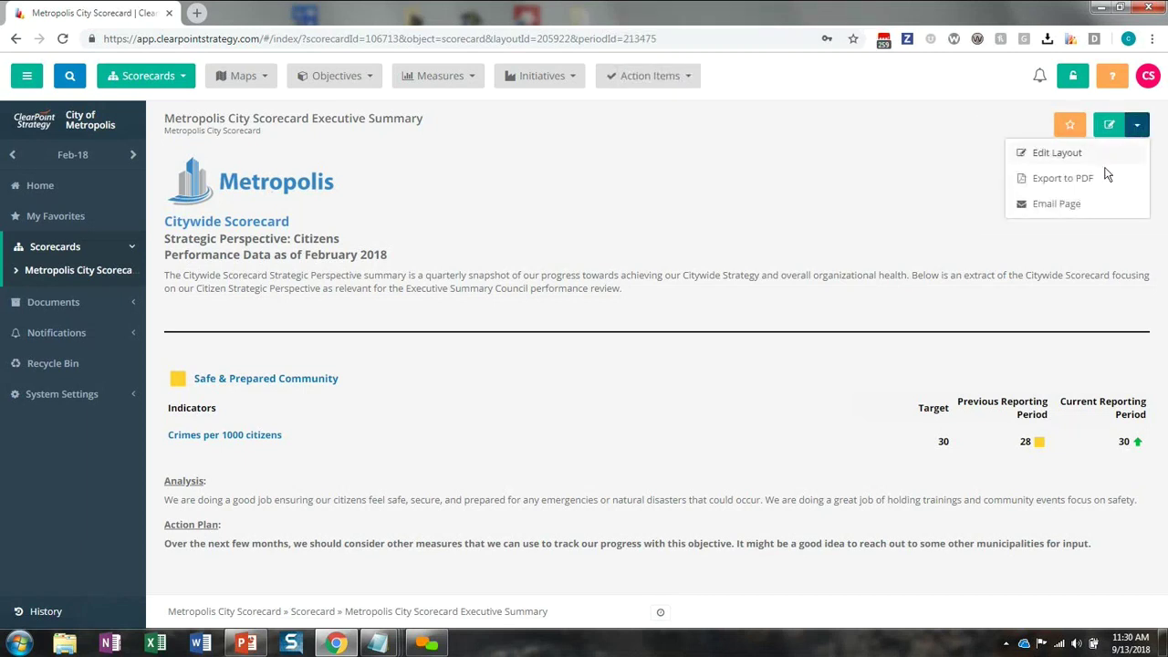
pyautogui.click(1081, 182)
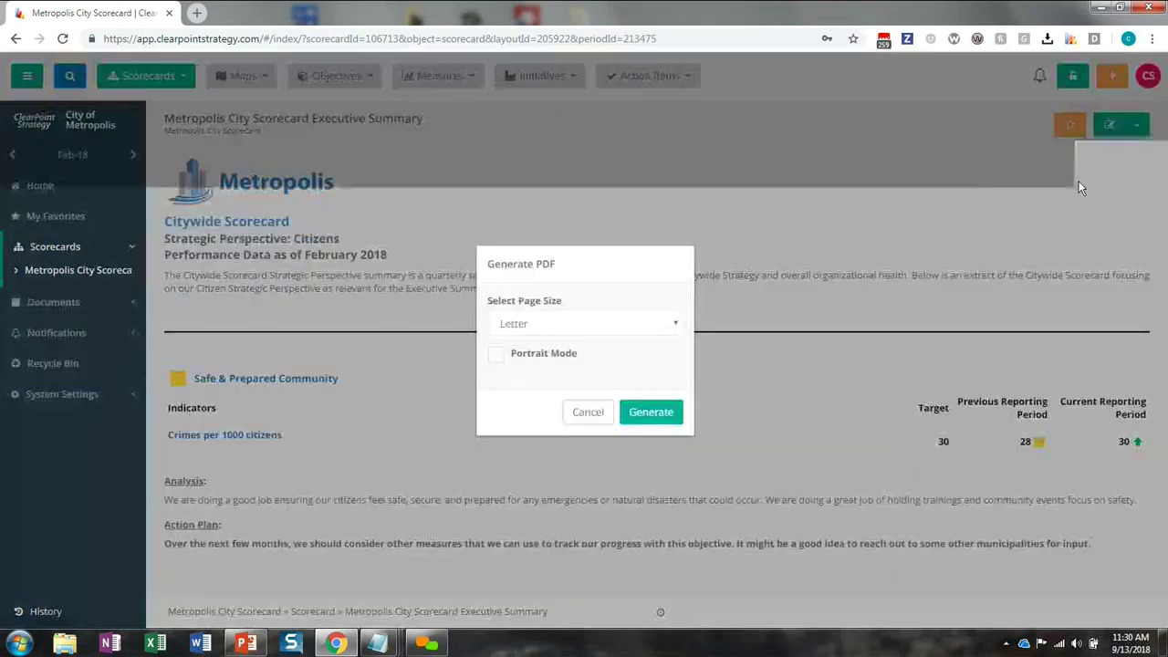
pyautogui.click(496, 357)
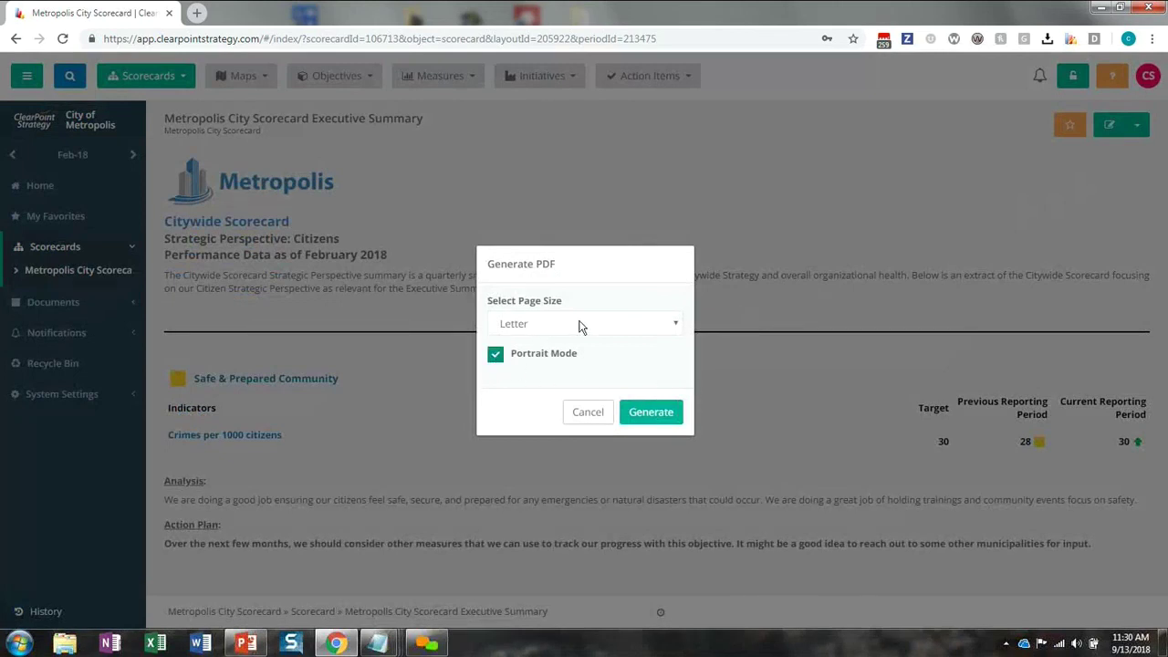
pyautogui.click(648, 425)
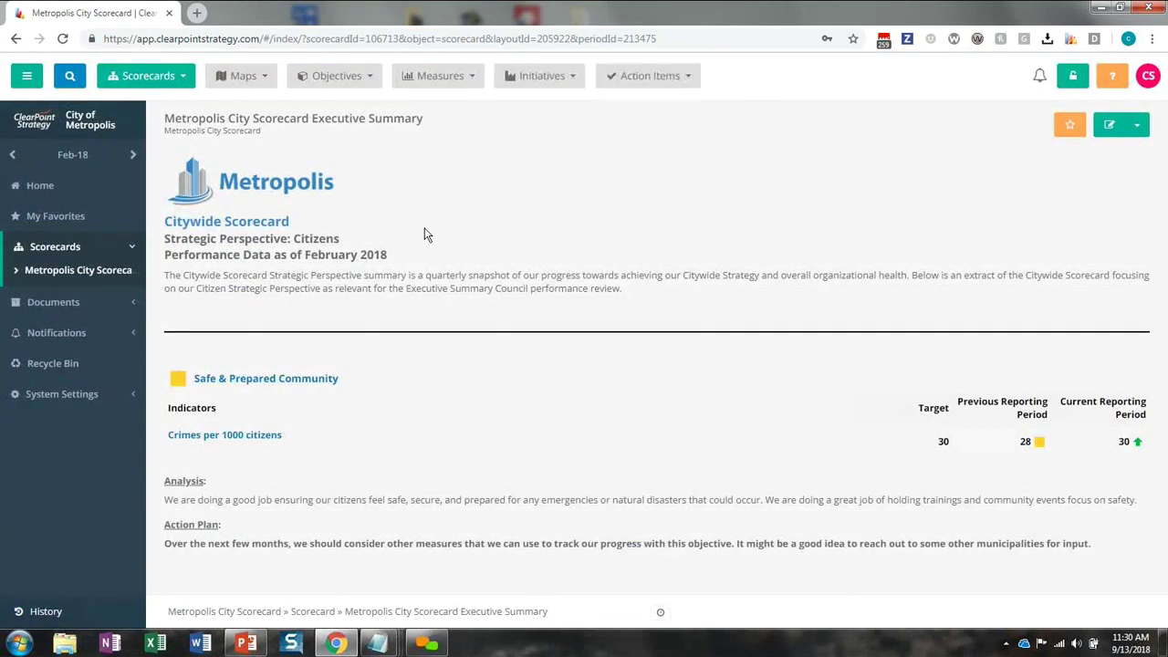
# - Open the Sample Executive Summary report and review its objective sections
pyautogui.click(135, 76)
pyautogui.click(183, 241)
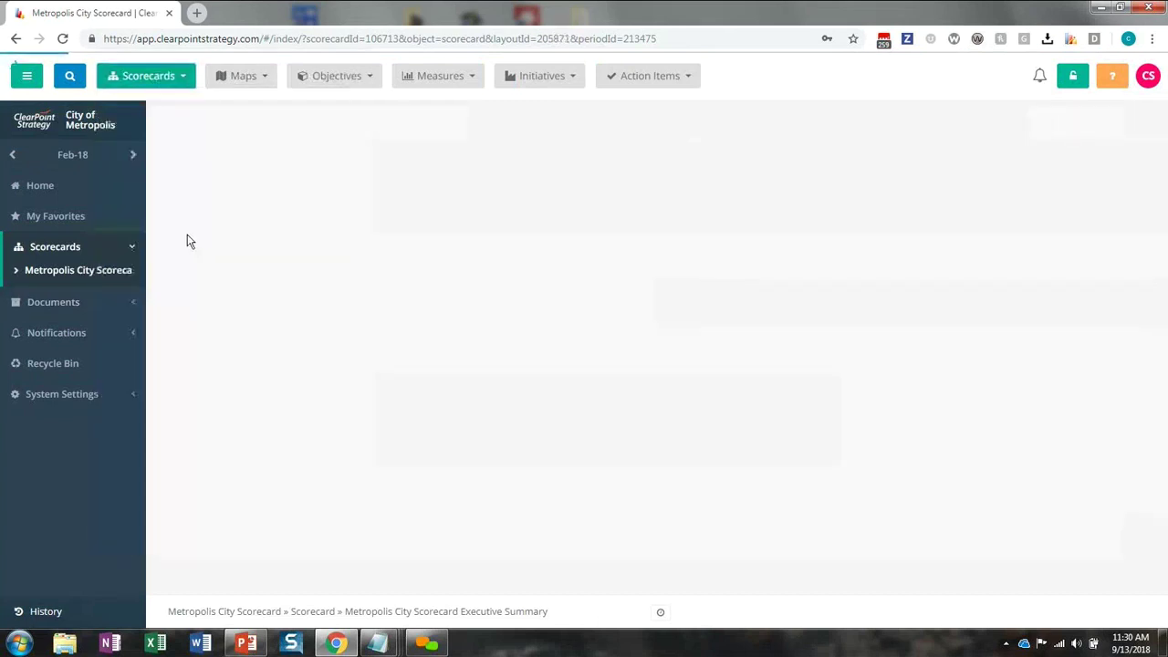
pyautogui.scroll(-6, 406, 249)
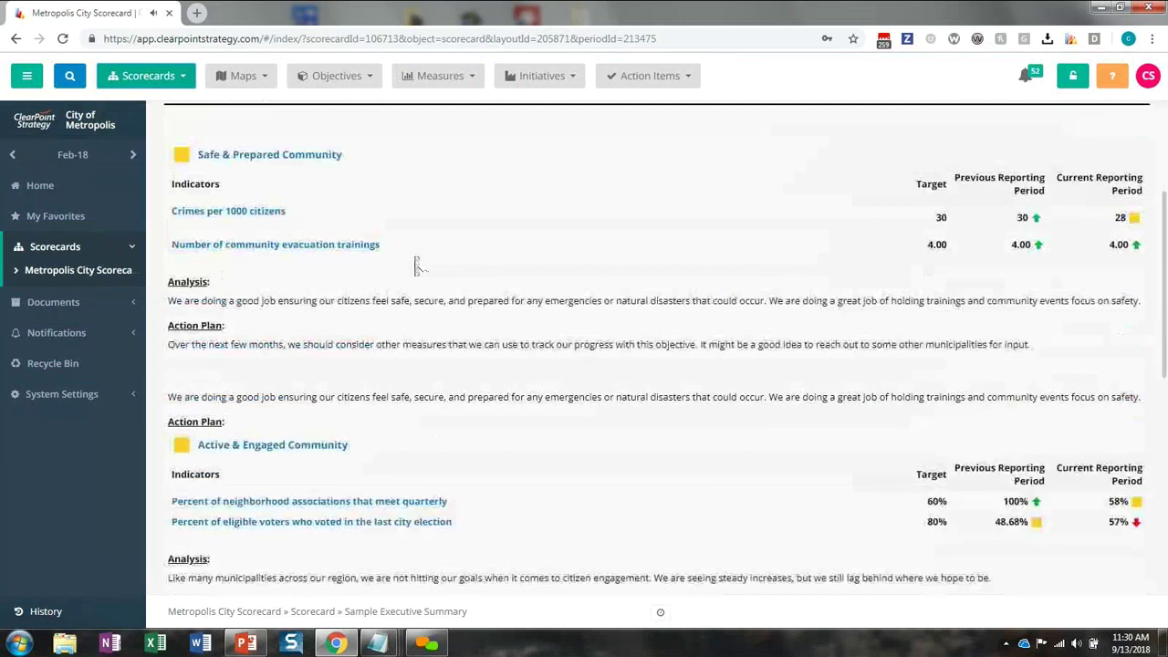
pyautogui.scroll(6, 415, 260)
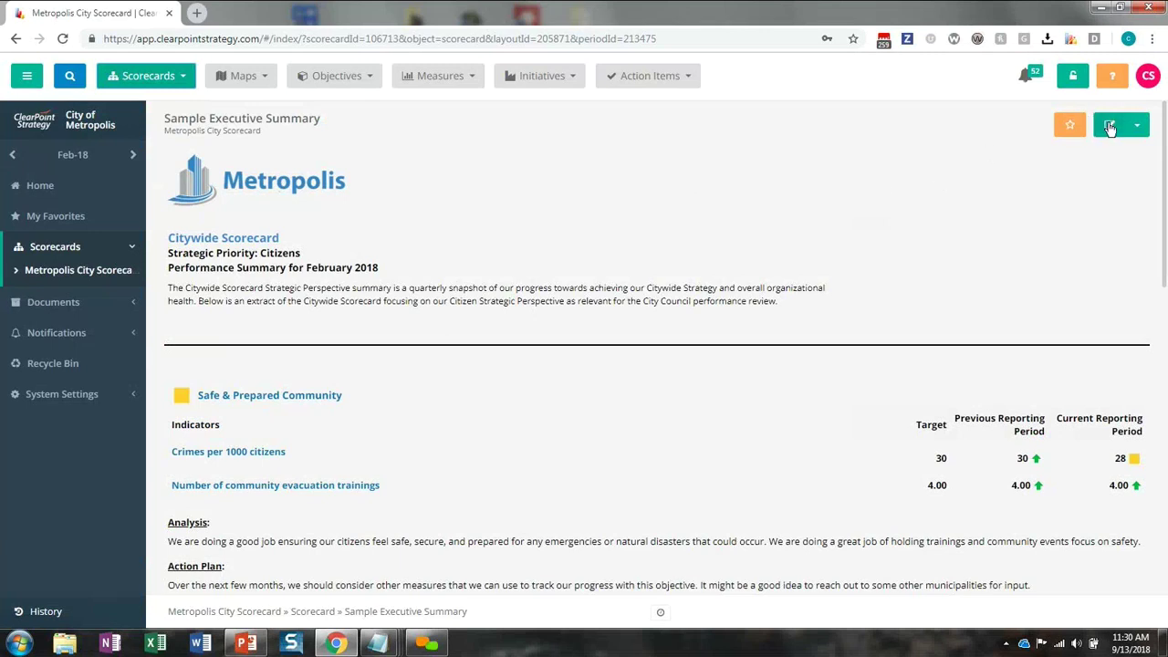
# - Try adding another page to the Sample Executive Summary's page layout and discard the change
pyautogui.click(1110, 128)
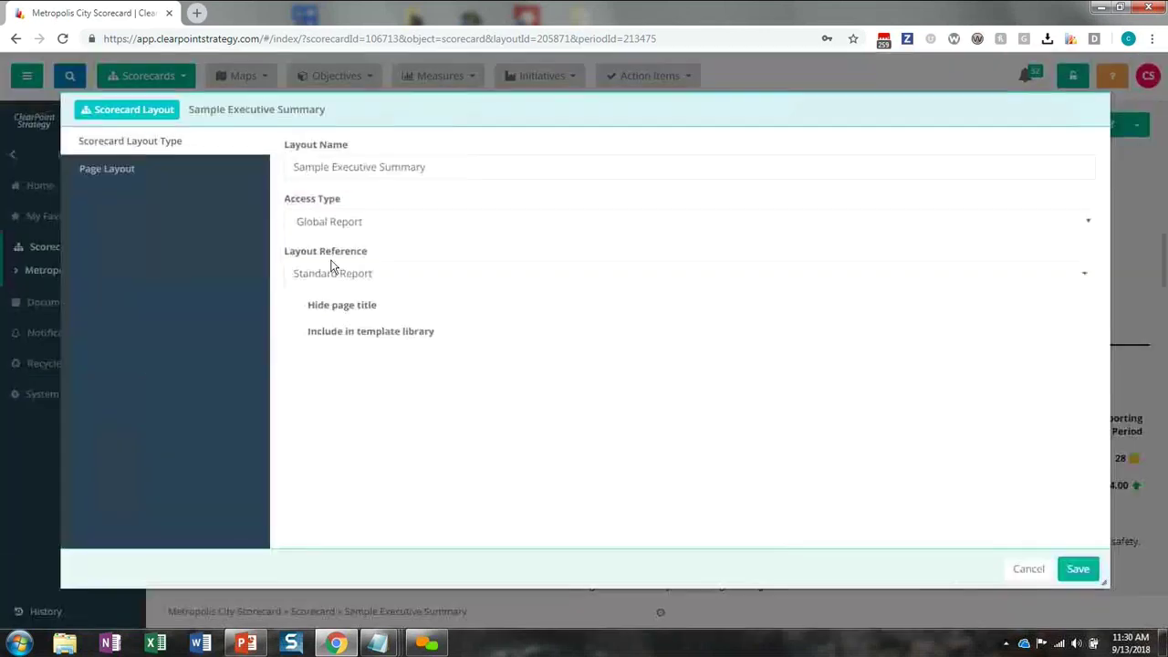
pyautogui.click(107, 171)
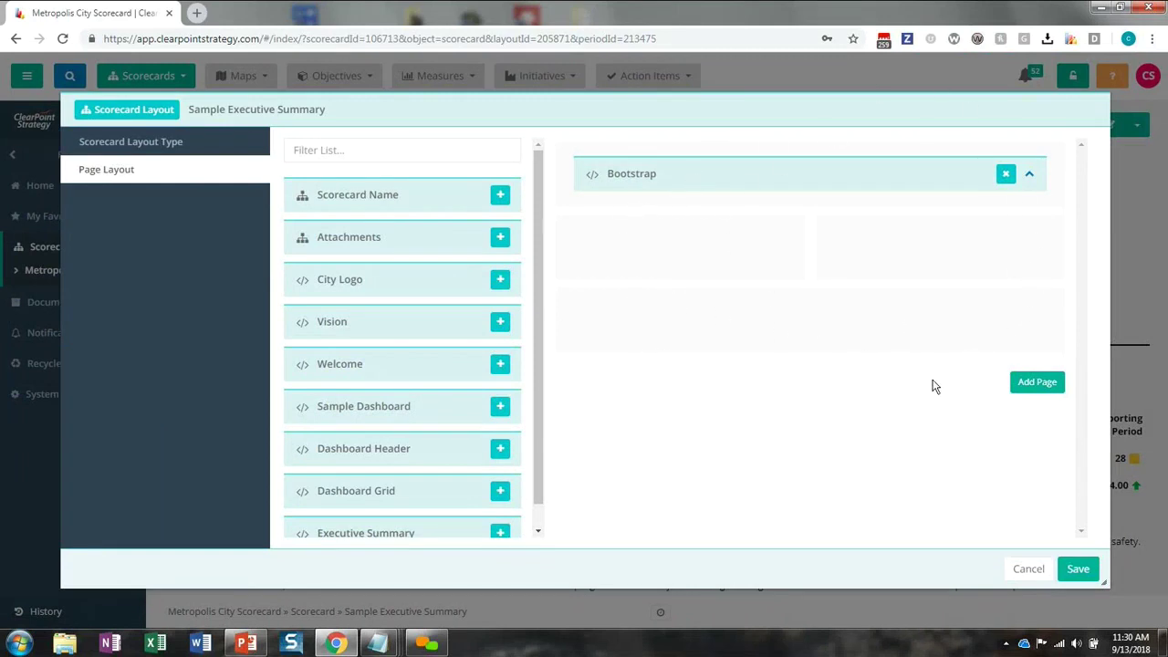
pyautogui.click(1038, 384)
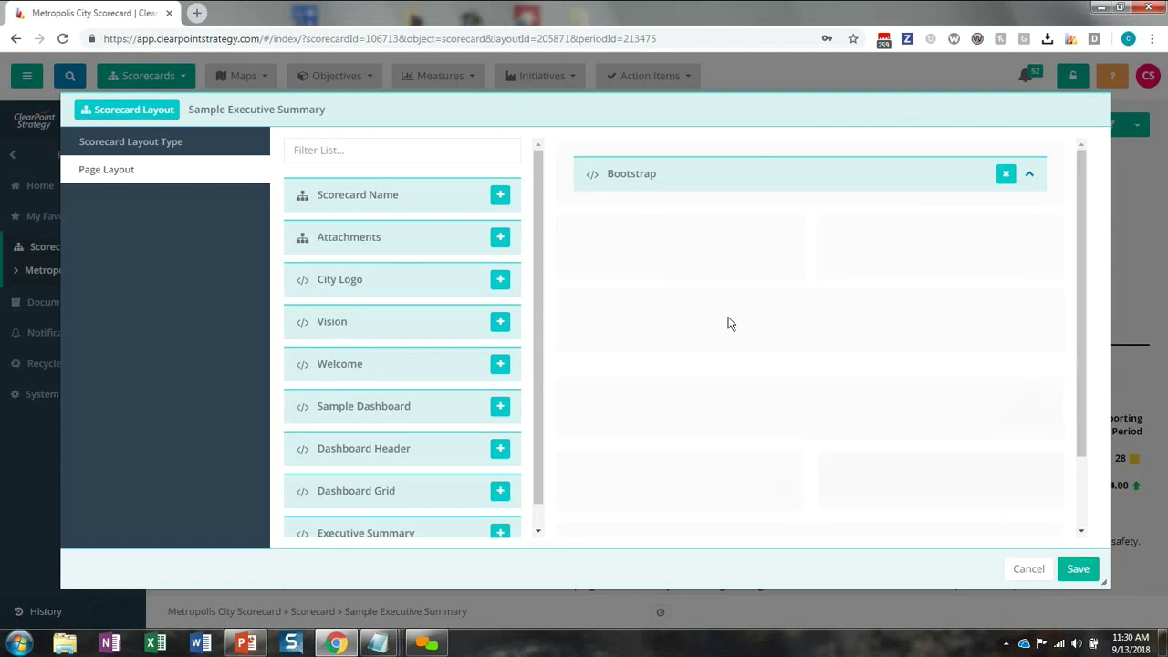
pyautogui.scroll(-2, 727, 323)
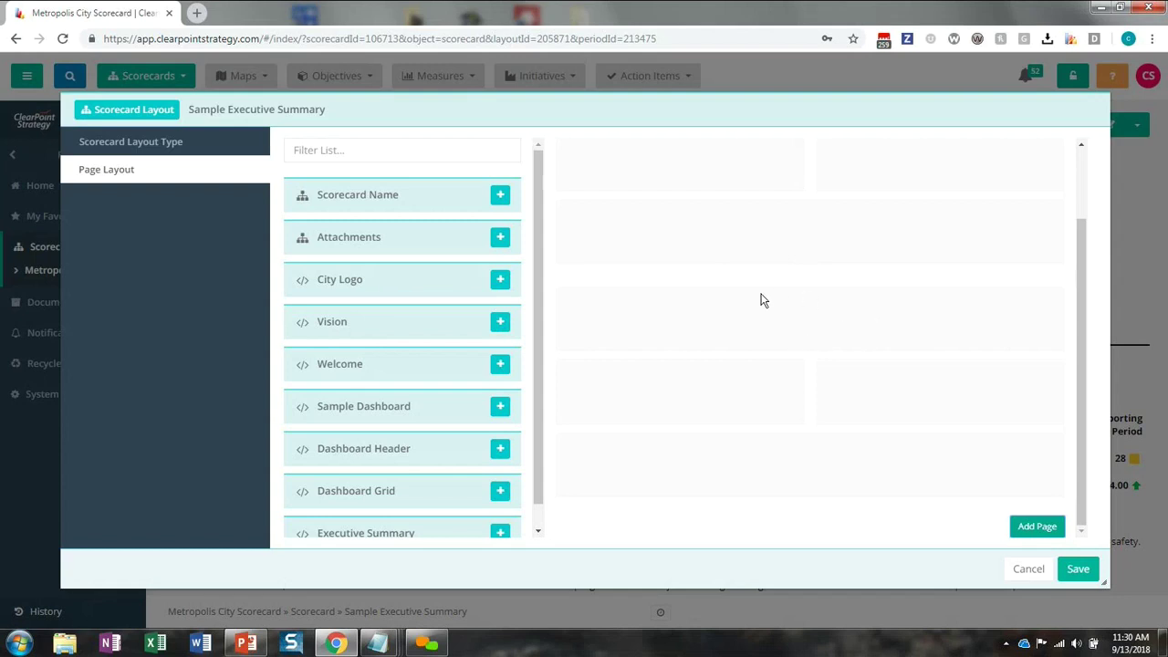
pyautogui.click(1029, 568)
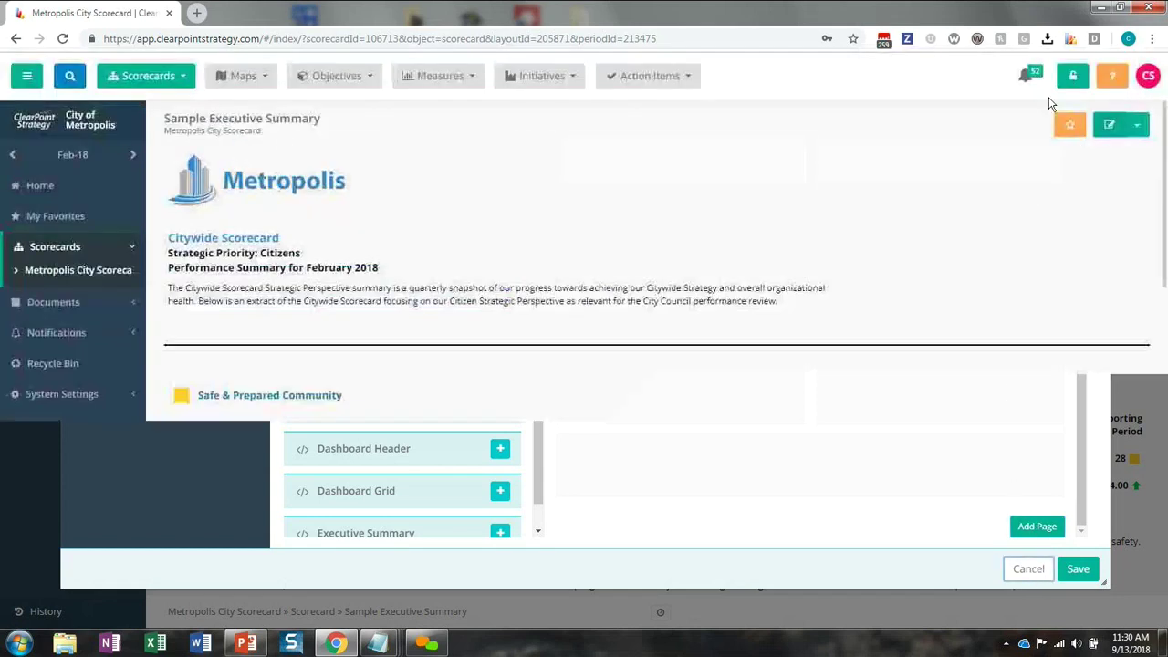
# - Download the newest Metropolis City Scorecard Executive Summary export from the alerts inbox and open the PDF
pyautogui.click(1026, 75)
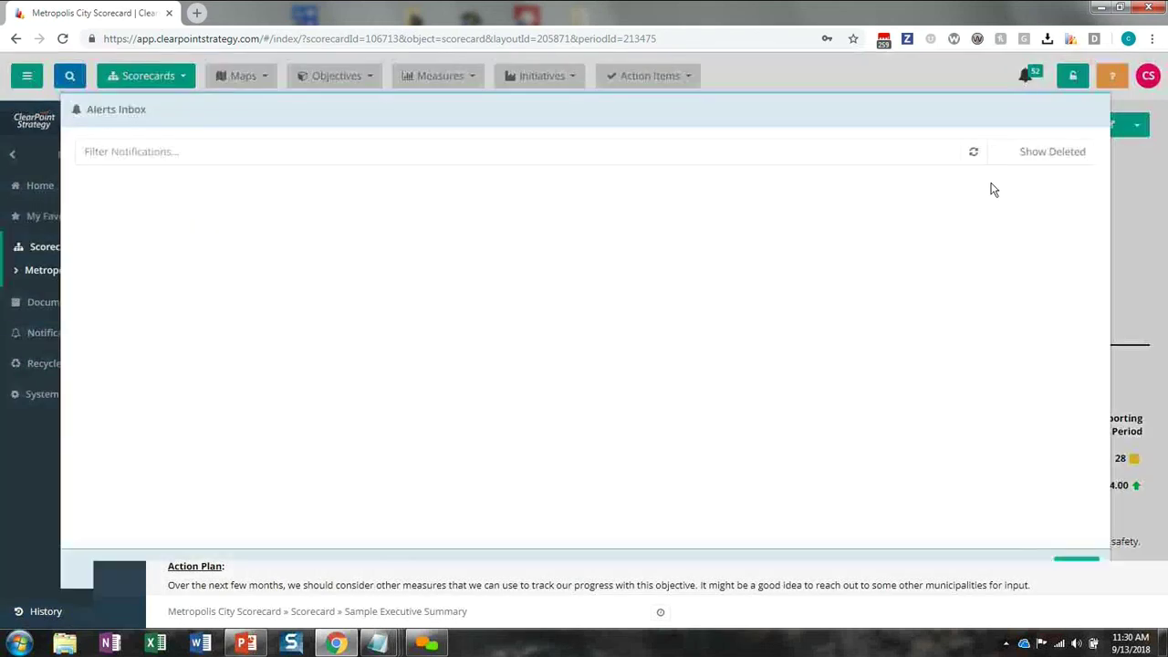
pyautogui.click(993, 193)
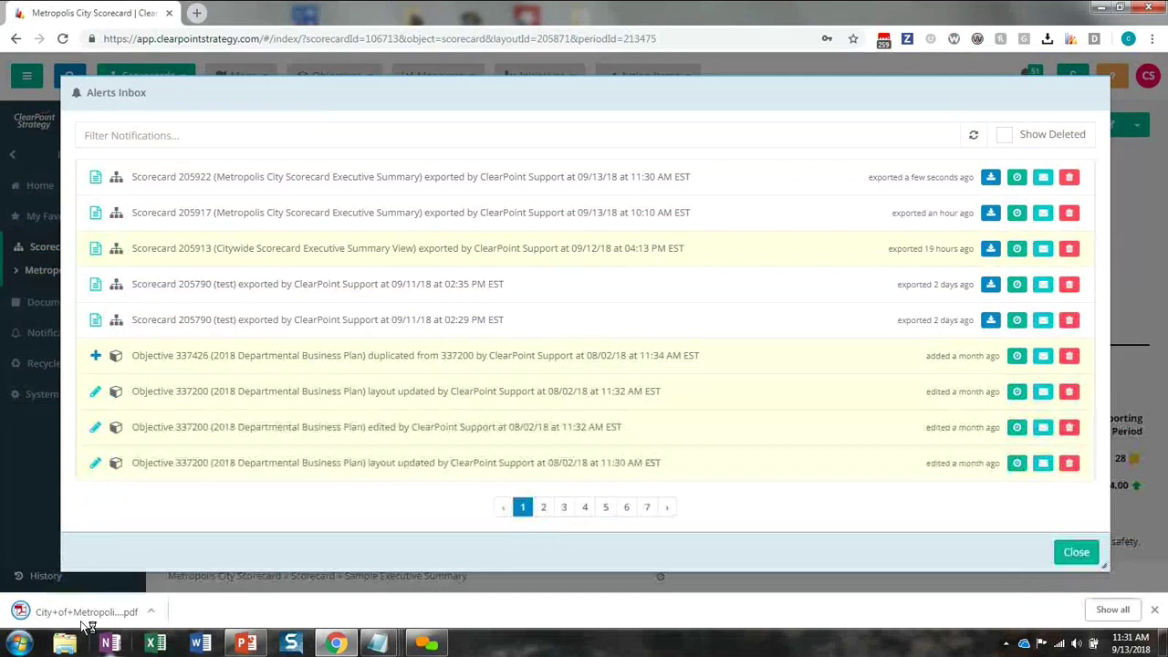
pyautogui.click(84, 621)
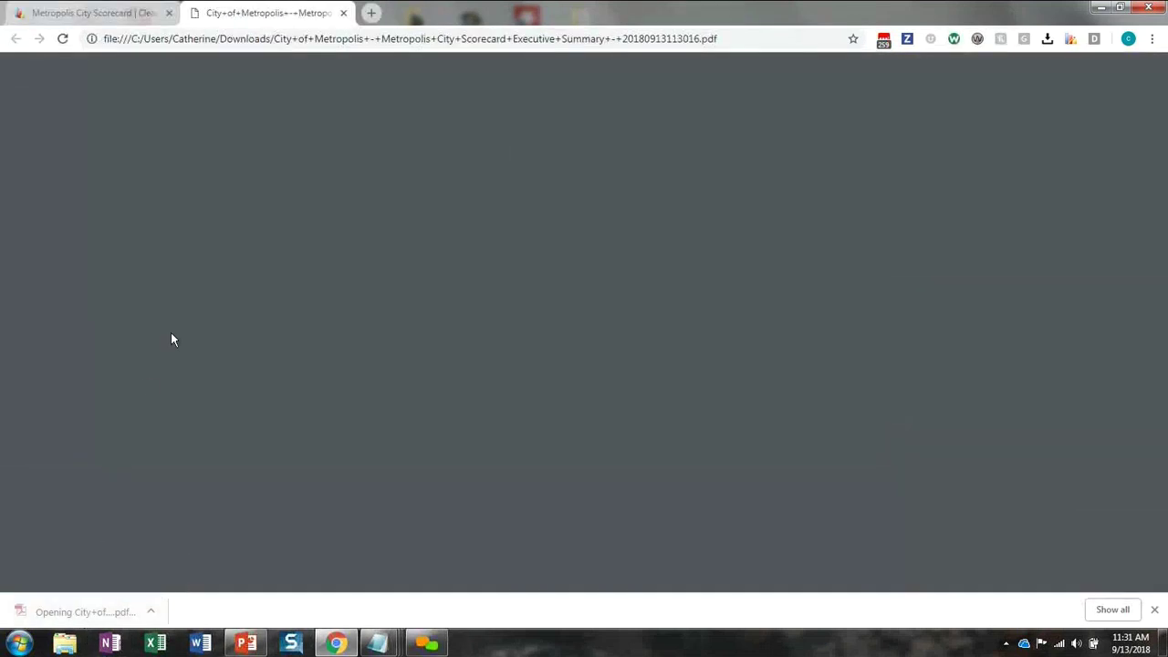